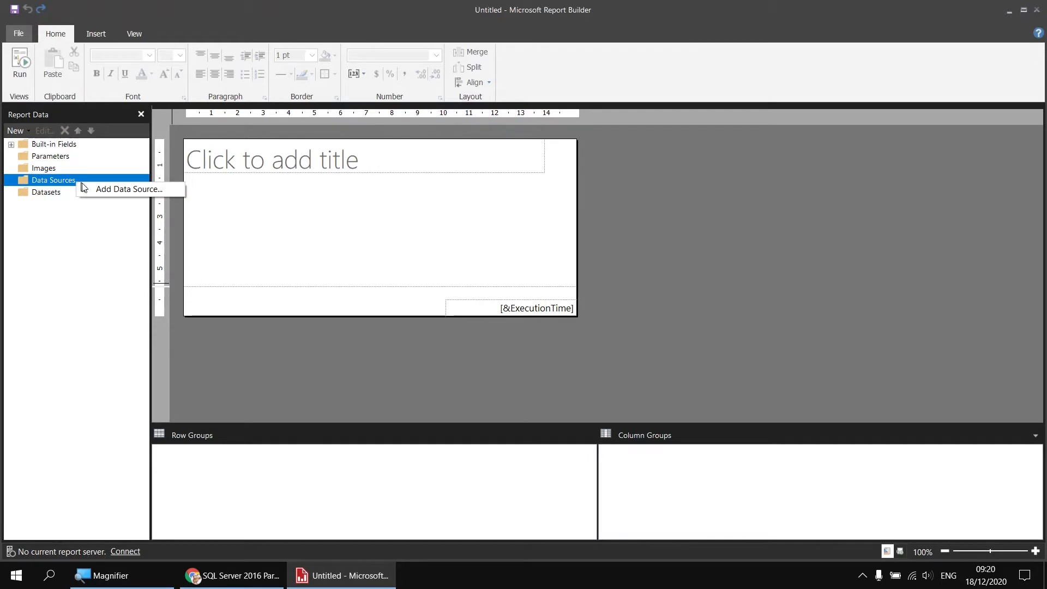
Add a data source named Movies that uses a Microsoft SQL Server connection embedded in the report.
click(125, 189)
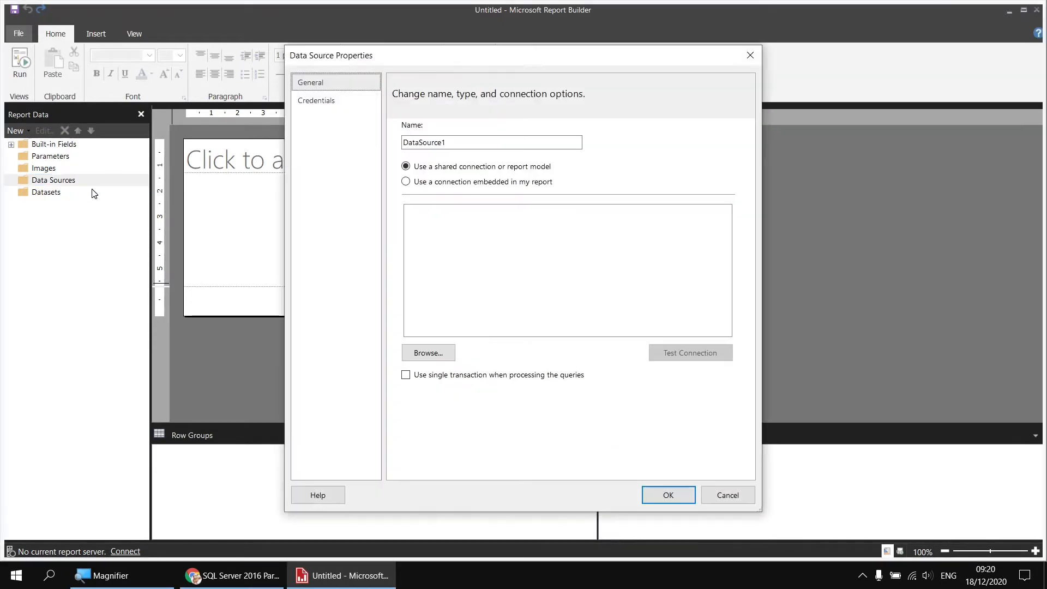
double_click(414, 144)
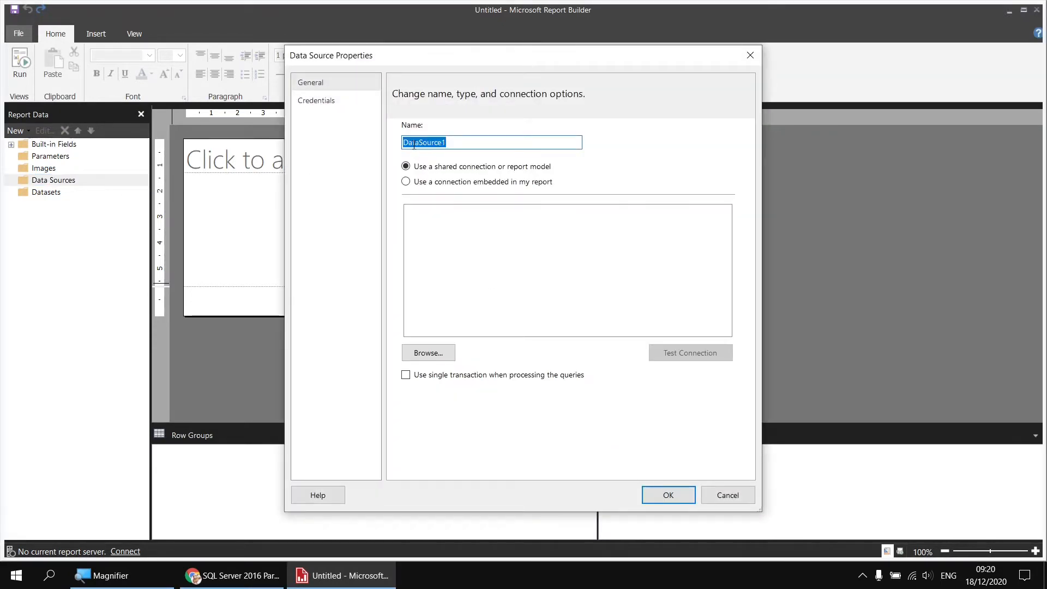
text(Movies)
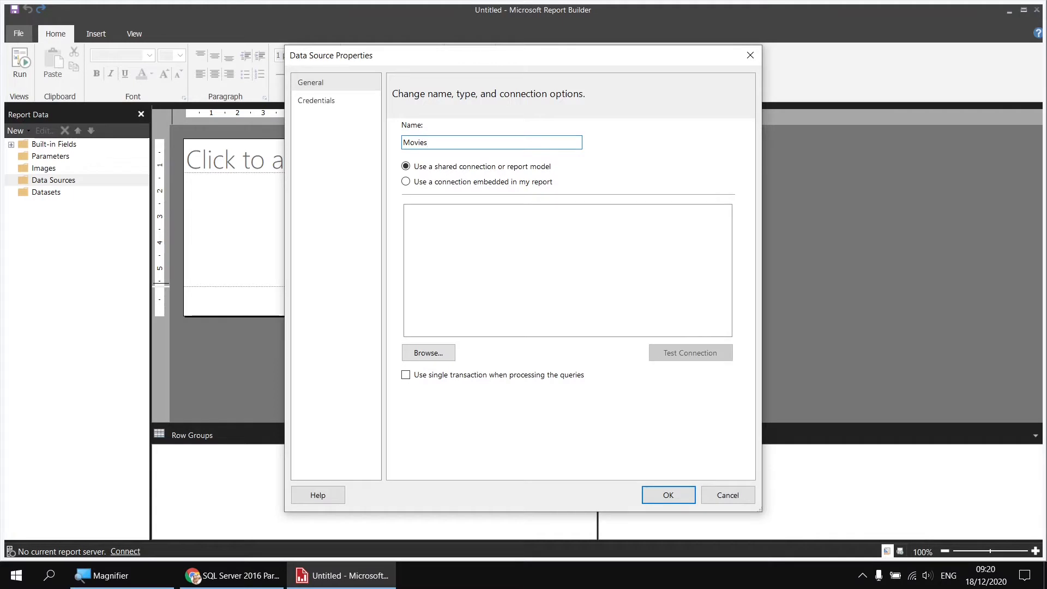
click(456, 184)
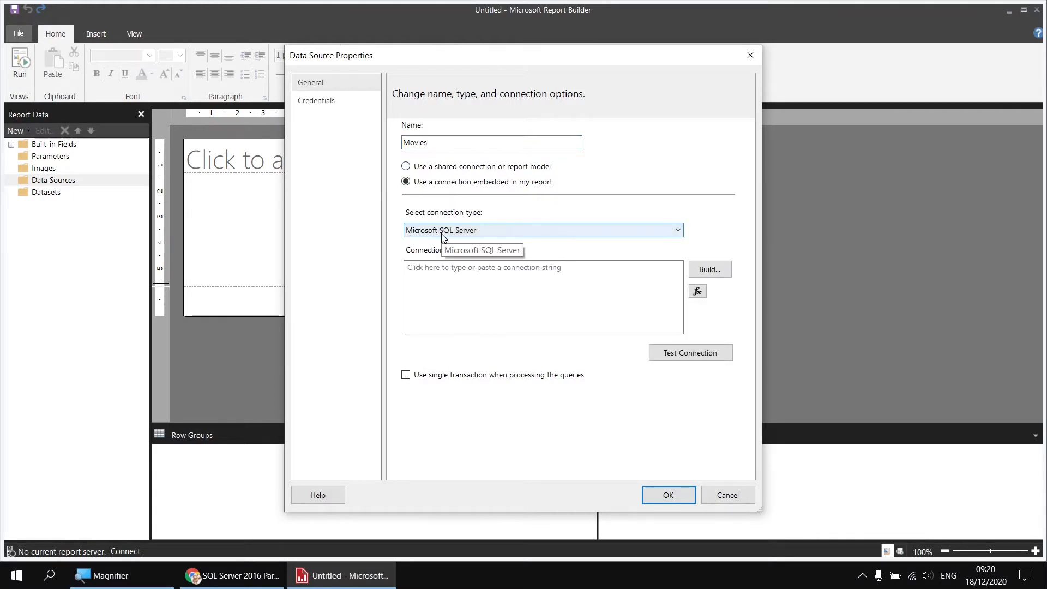
Build the data source's connection to the Movies database on server .\sql2017 and save the data source.
click(715, 271)
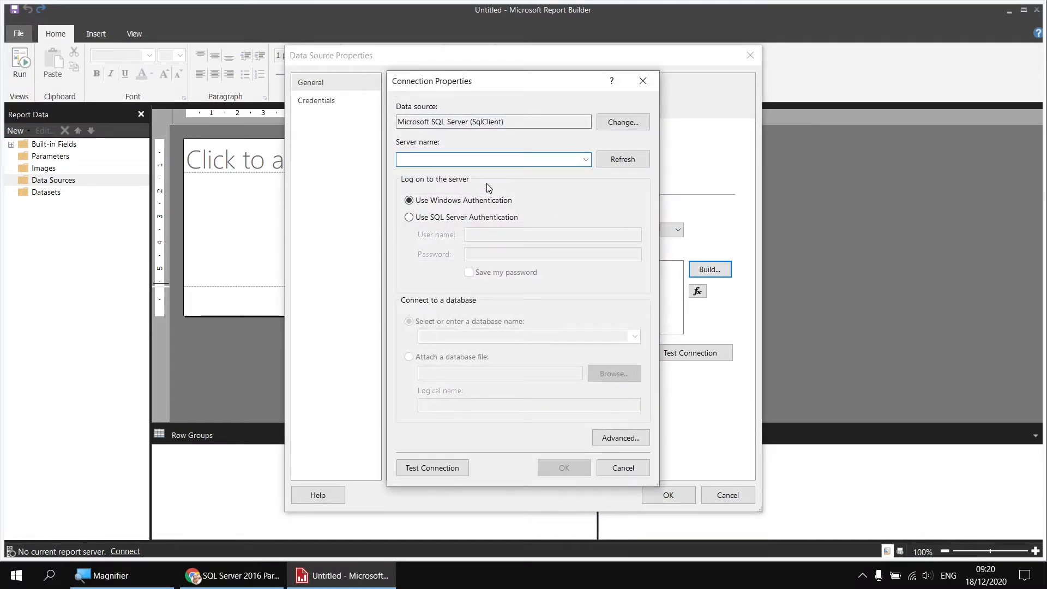
text(.)
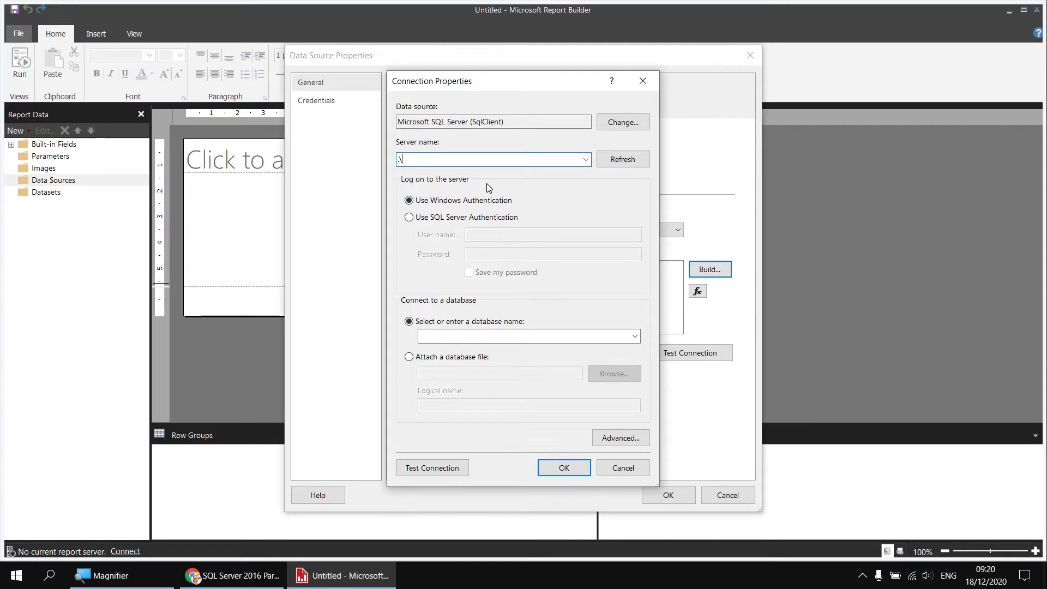
text(\sql2017)
click(634, 338)
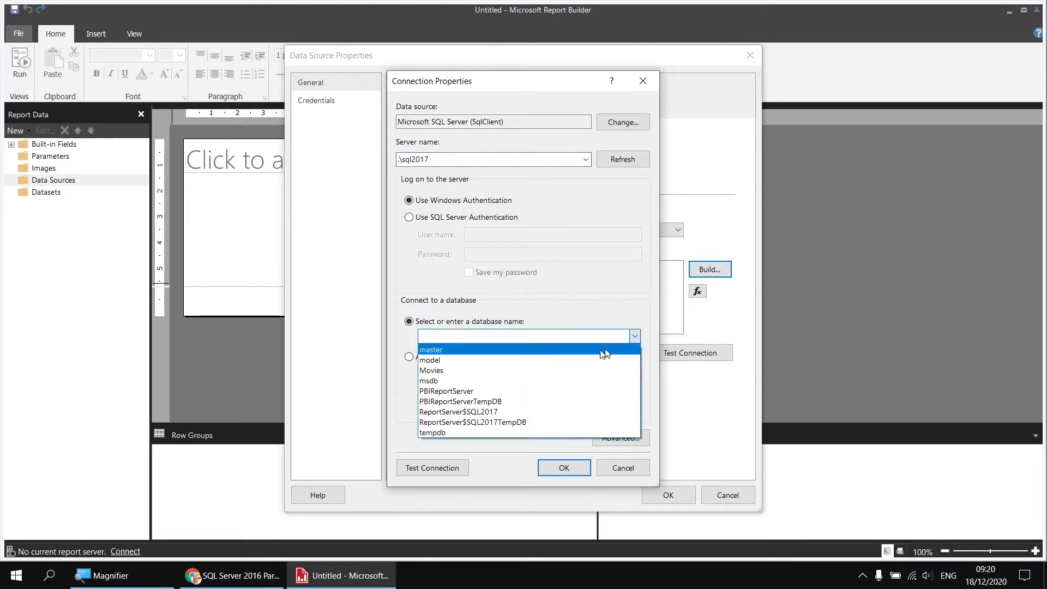
click(486, 369)
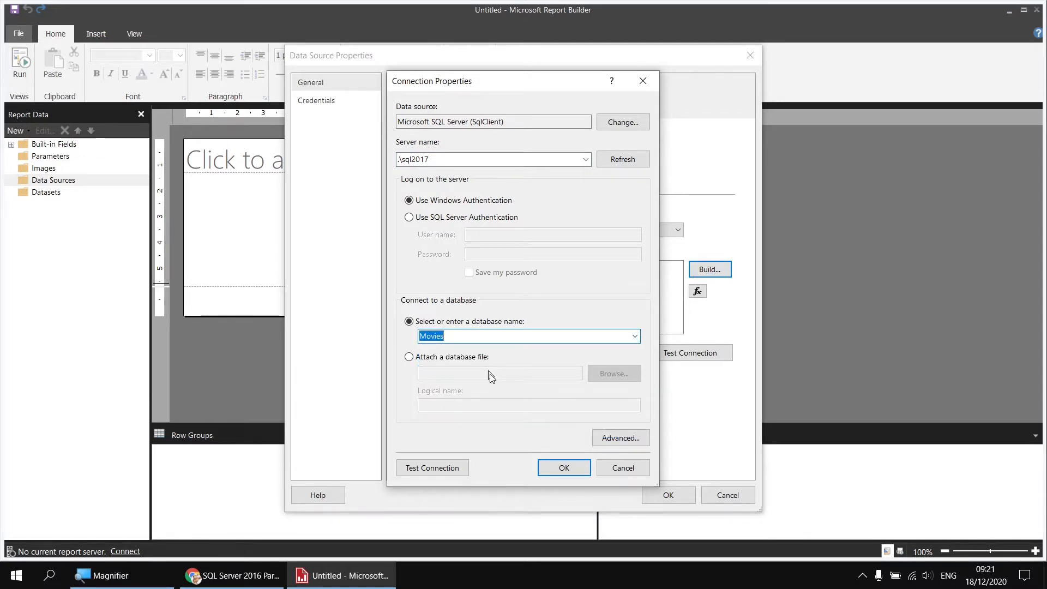
click(564, 467)
click(668, 495)
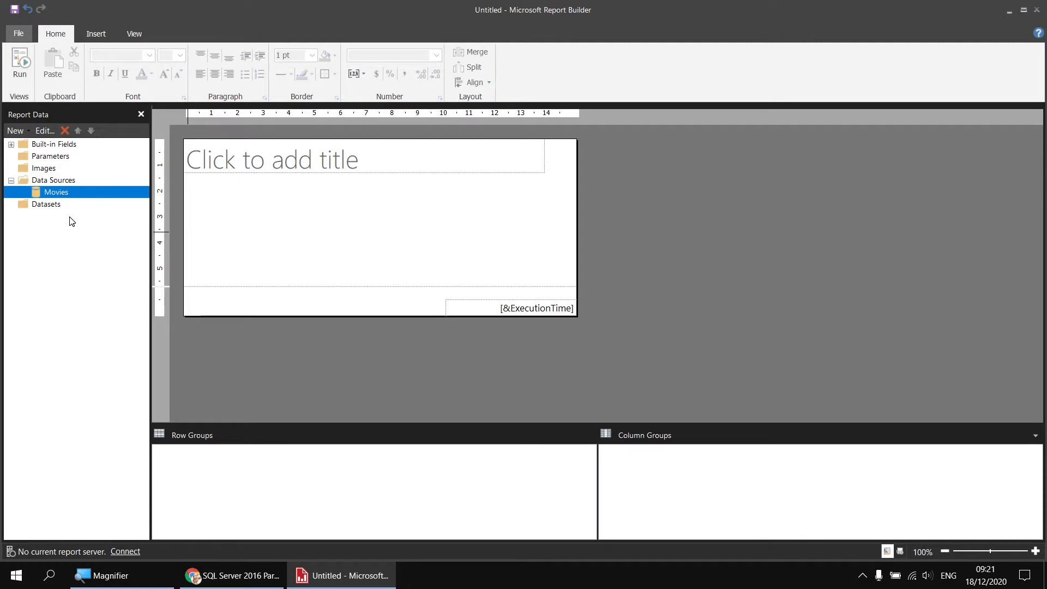
Add an embedded dataset named Actors based on the Movies data source.
right_click(71, 192)
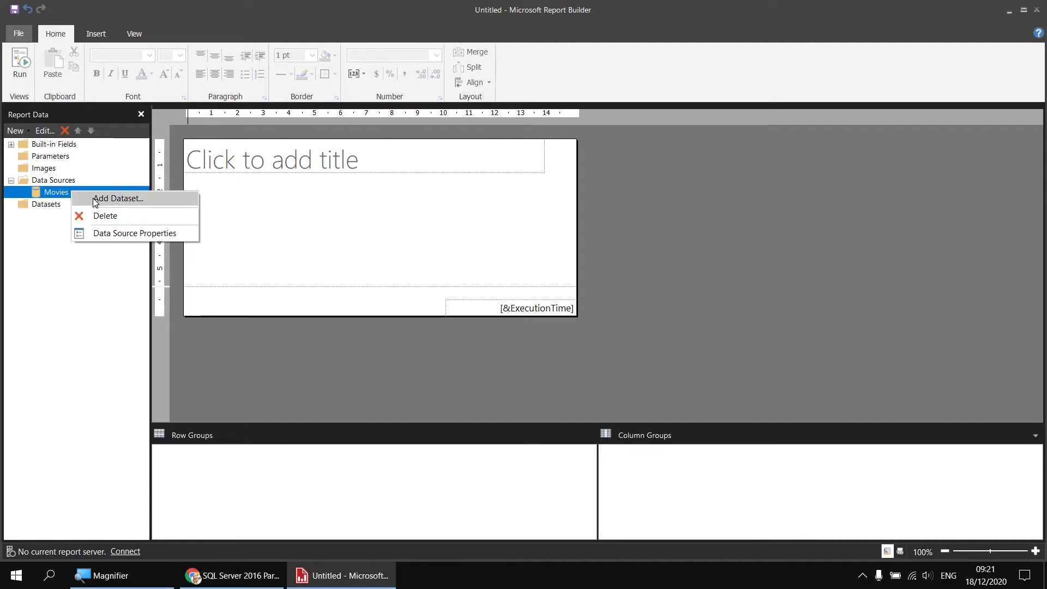
click(92, 198)
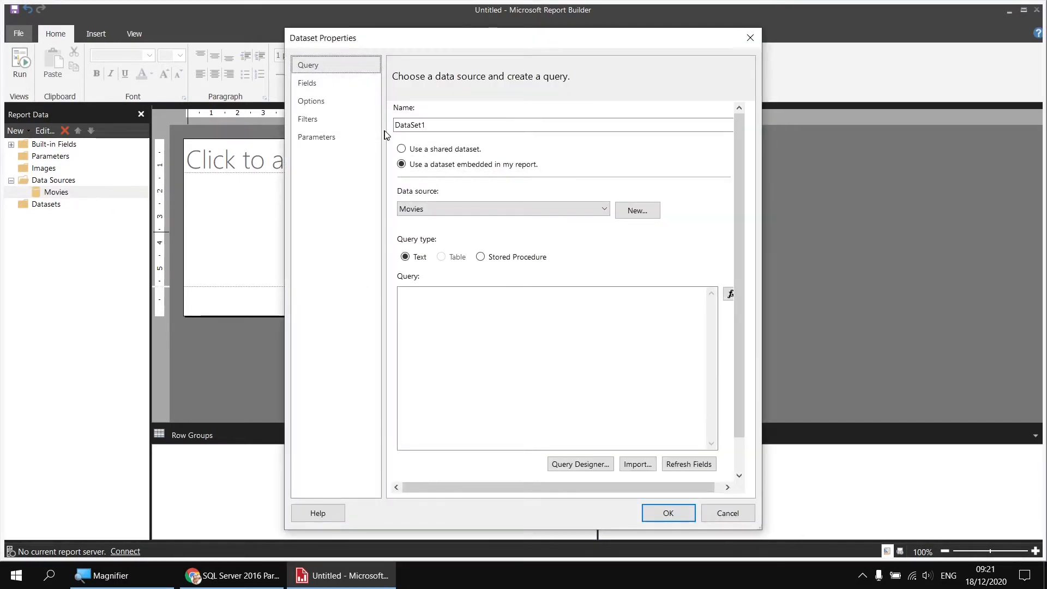
text(Actors)
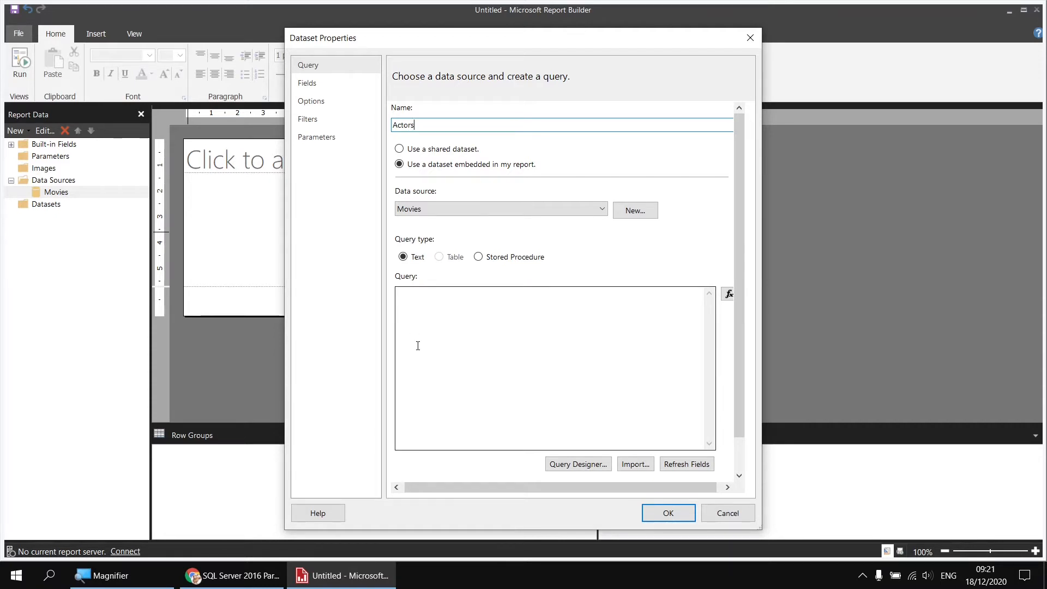
Design the Actors query to return the FullName field of the Actor table and save the dataset.
click(575, 468)
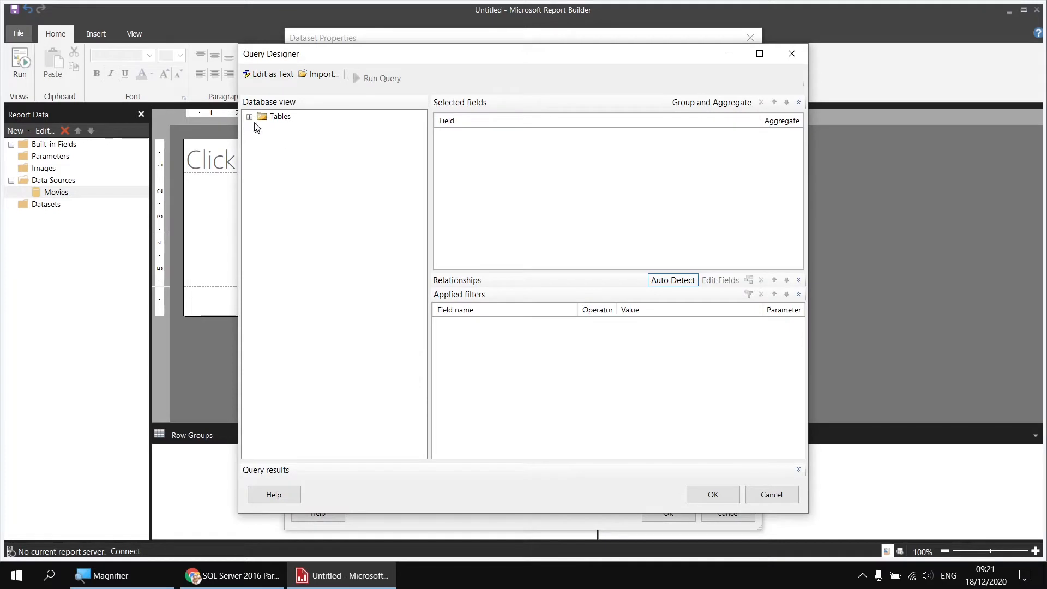
click(249, 117)
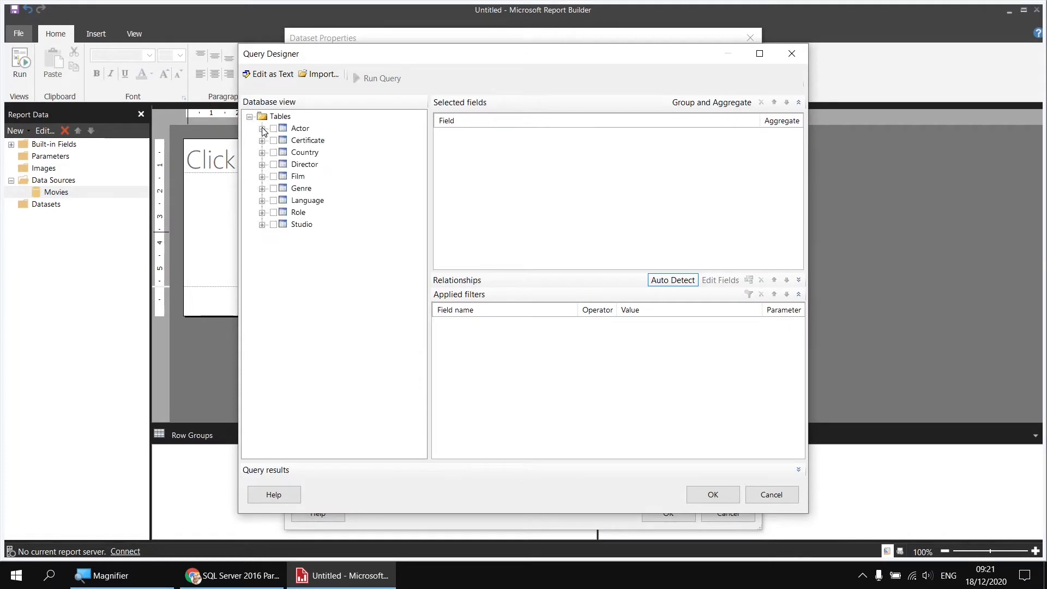
click(262, 129)
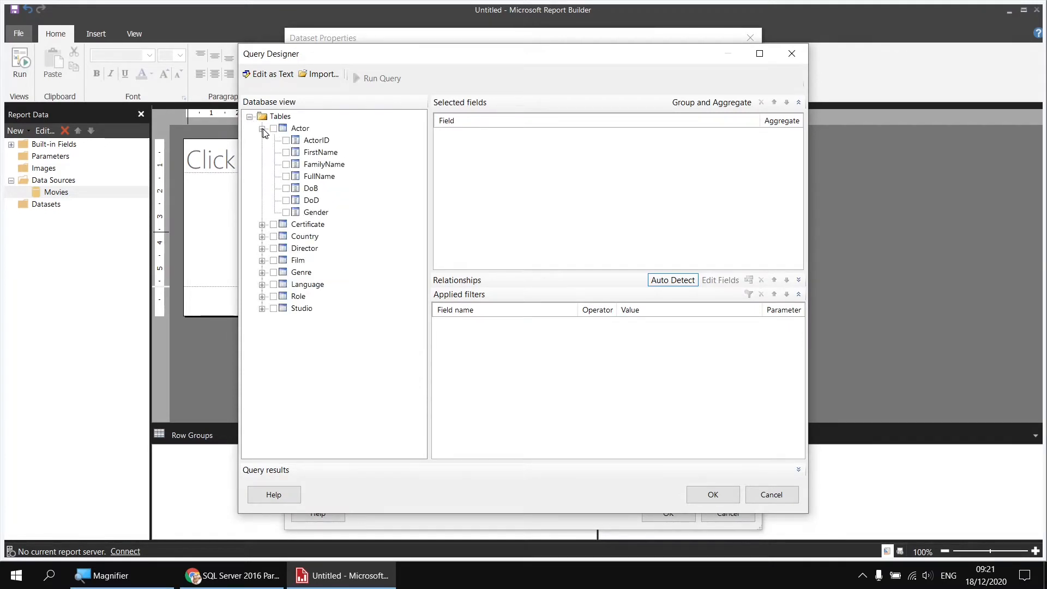
click(286, 177)
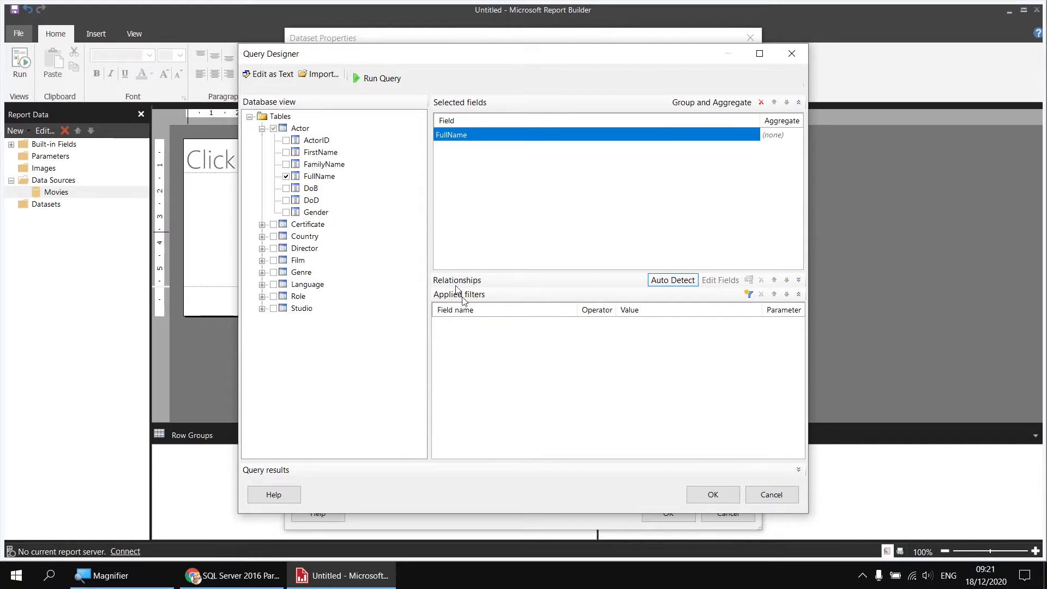
click(713, 495)
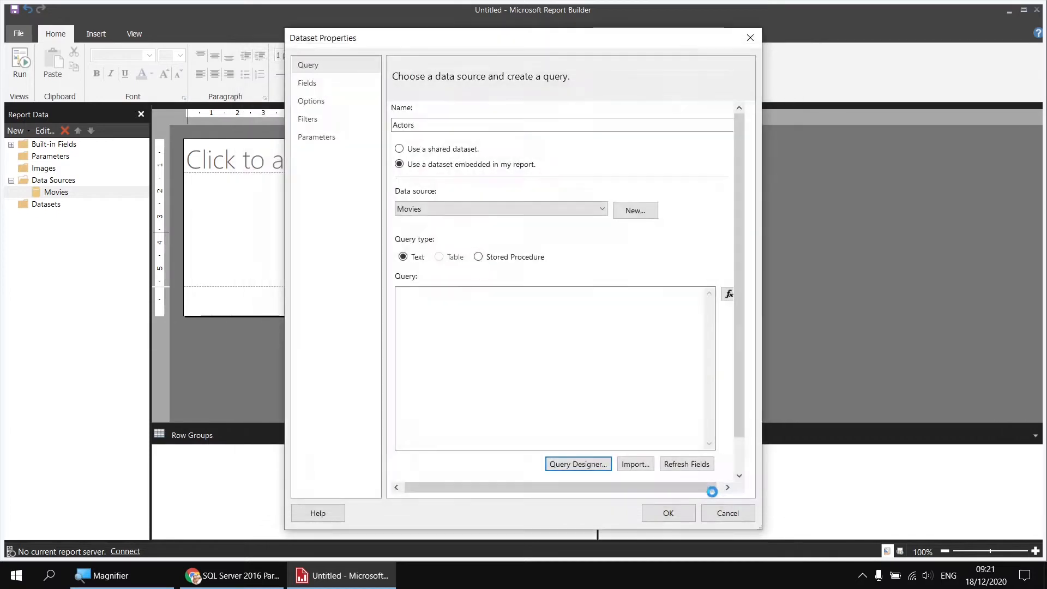
click(667, 515)
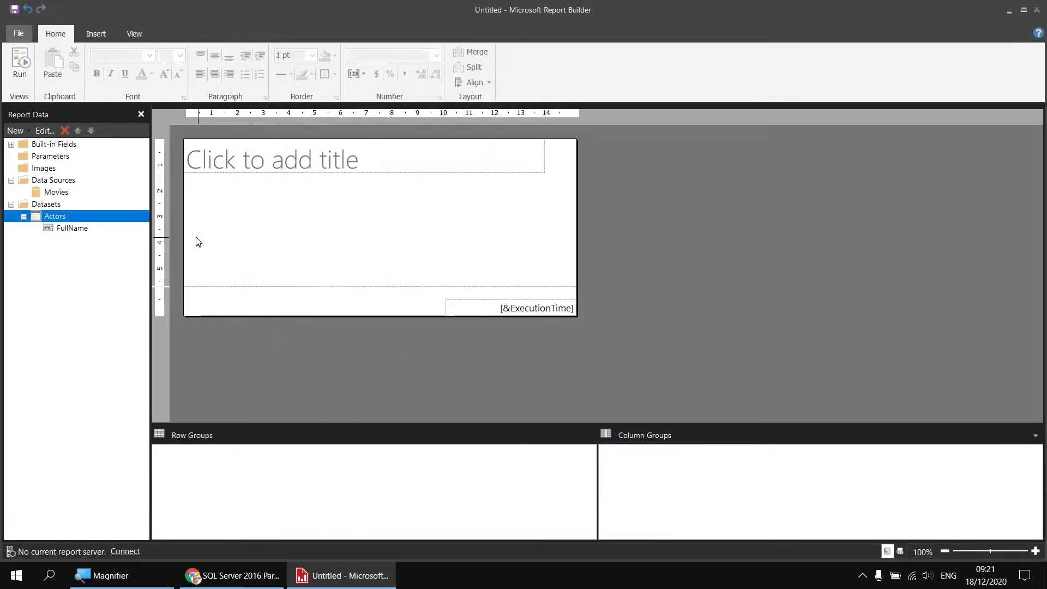
Delete the title text box and remove the page footer from the report.
click(255, 192)
click(219, 156)
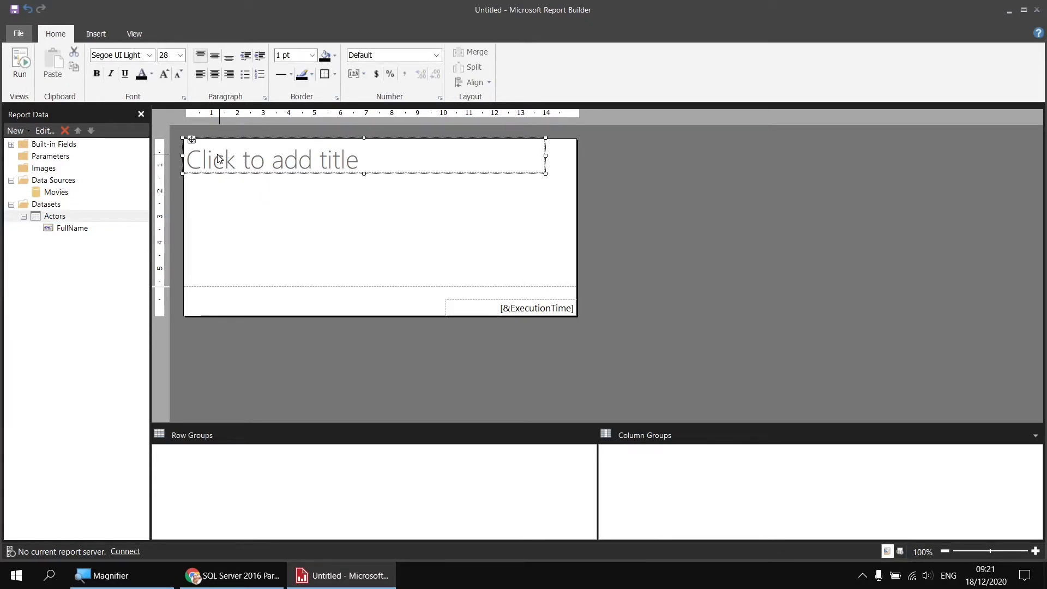
key(Delete)
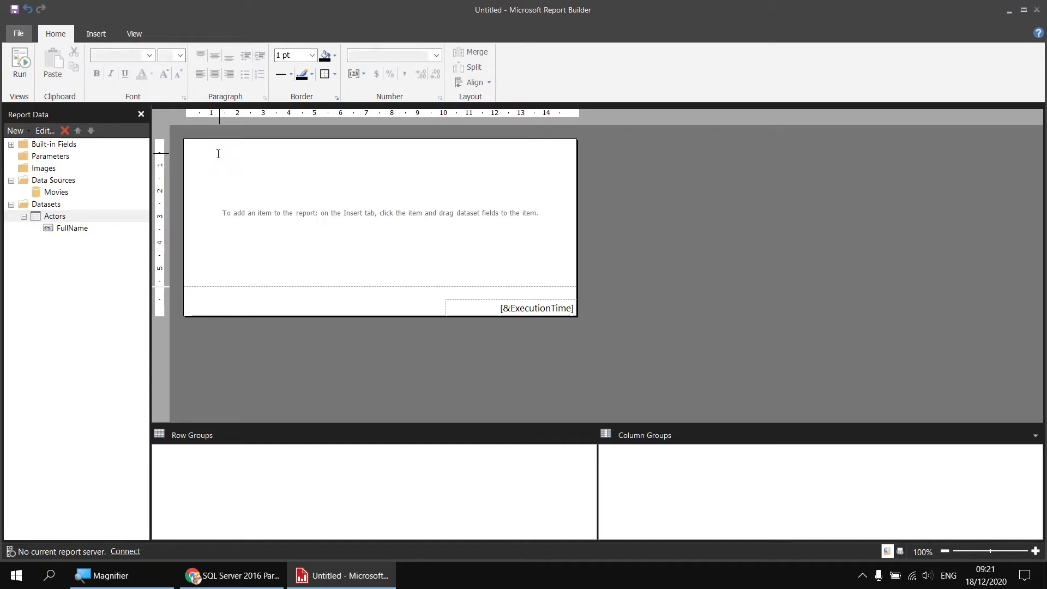
right_click(267, 303)
click(310, 349)
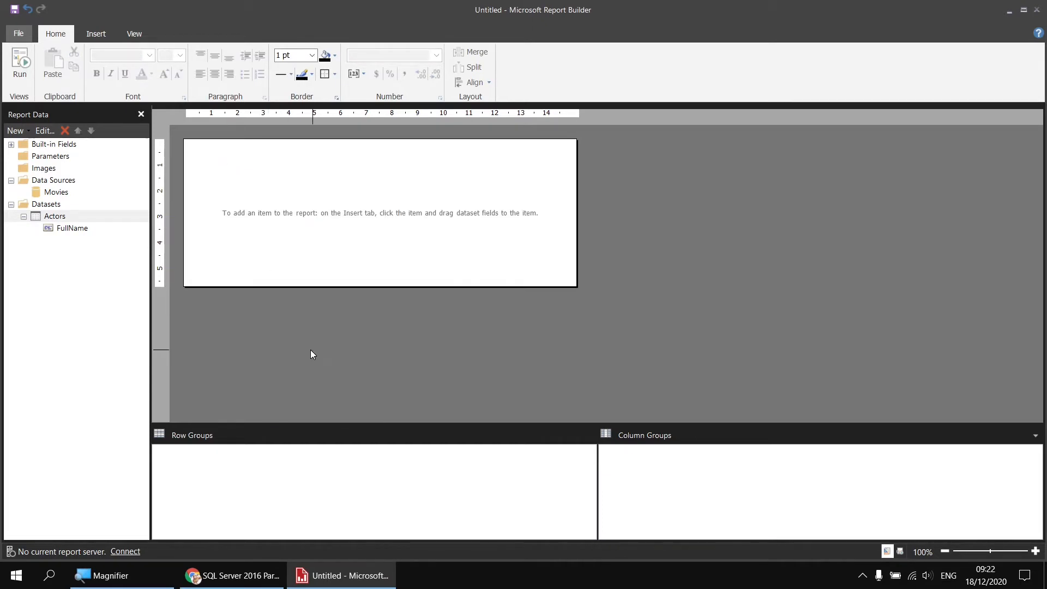
Insert a table near the upper-left corner of the report body and assign the FullName field to its first column.
right_click(190, 147)
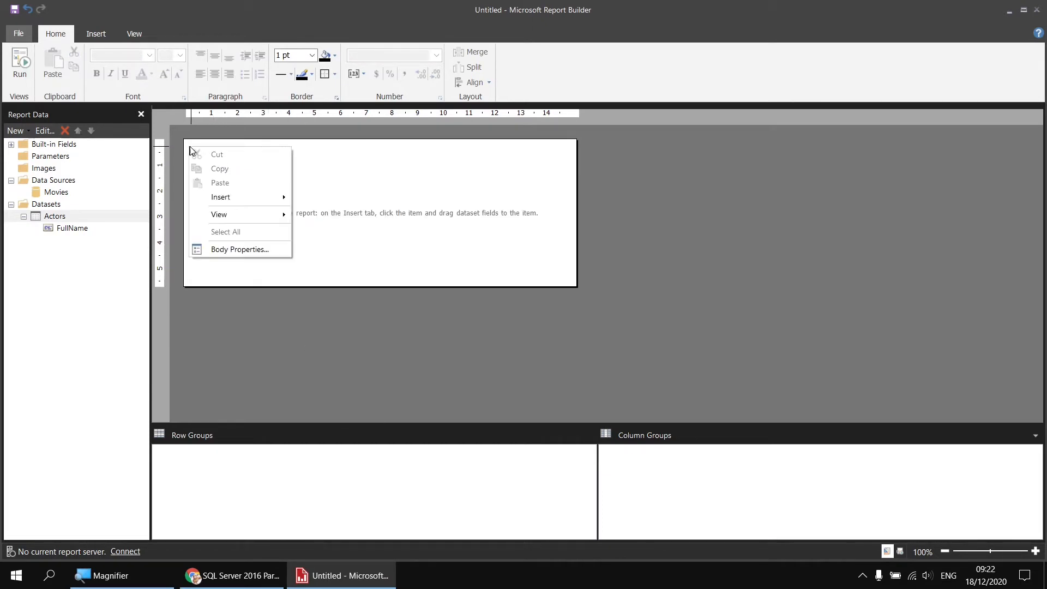
mouse_move(259, 194)
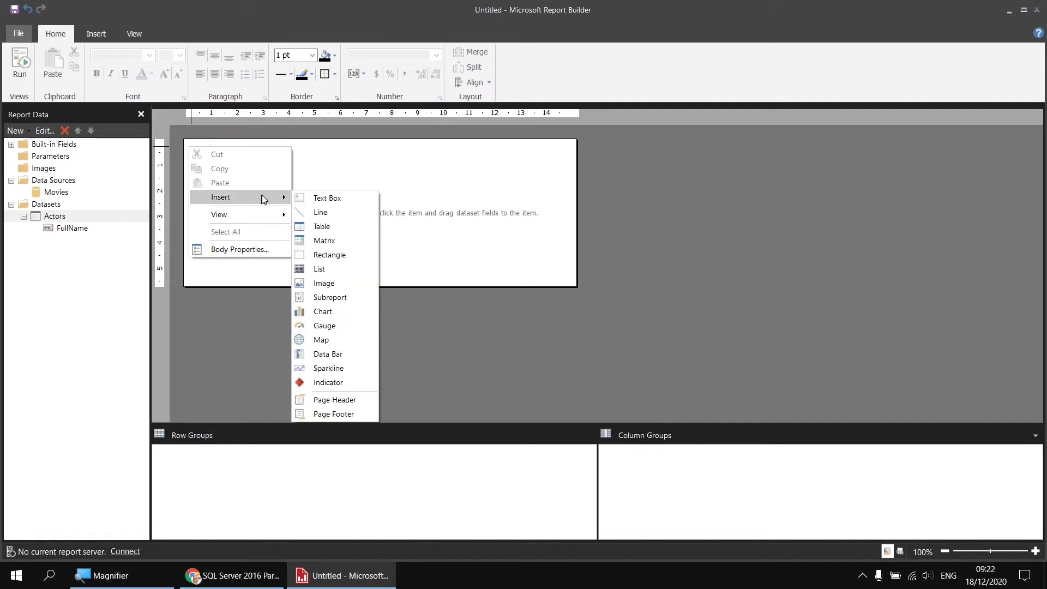
click(318, 229)
click(250, 169)
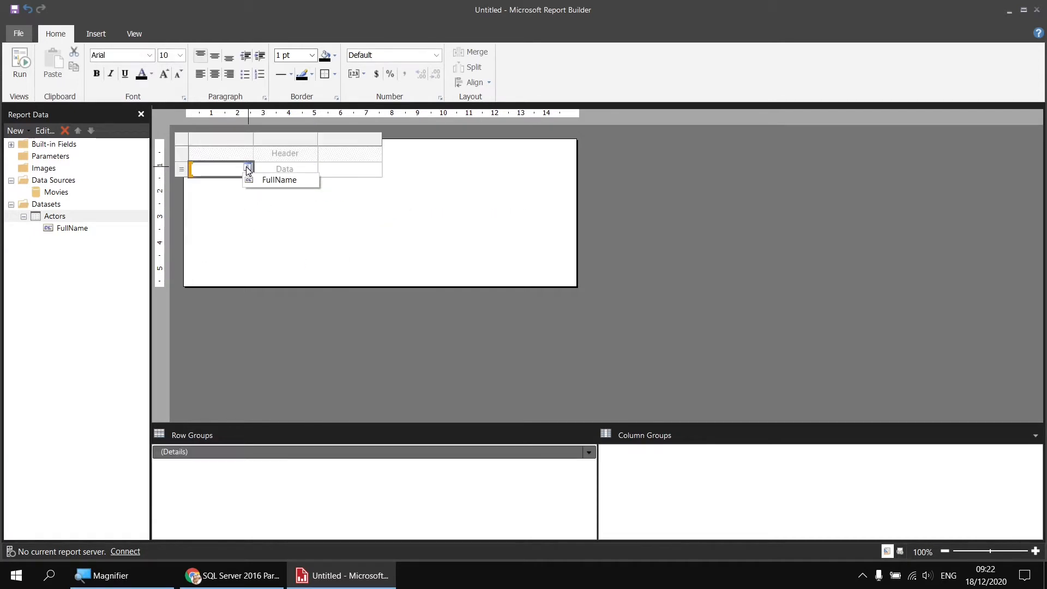
click(276, 182)
Try the Arial Black font on all the table's cells and set it back to Arial.
drag(244, 152, 360, 176)
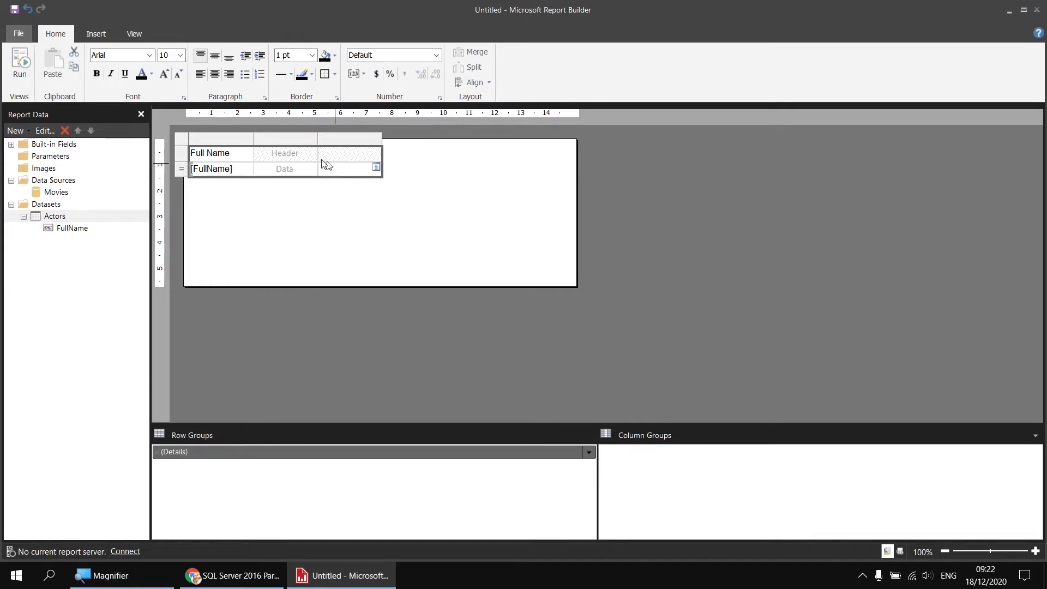
click(150, 56)
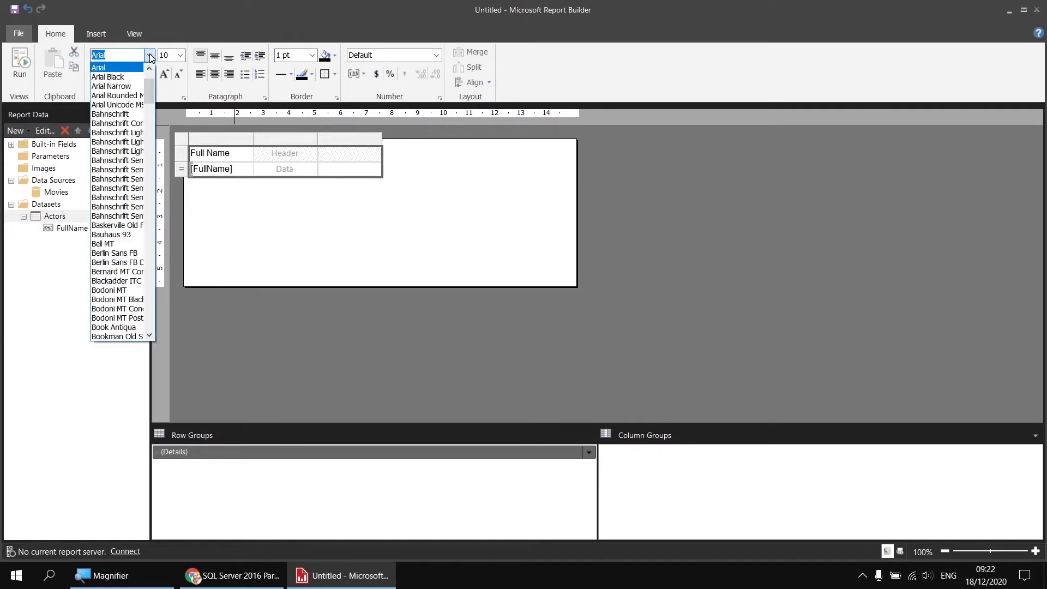
click(111, 78)
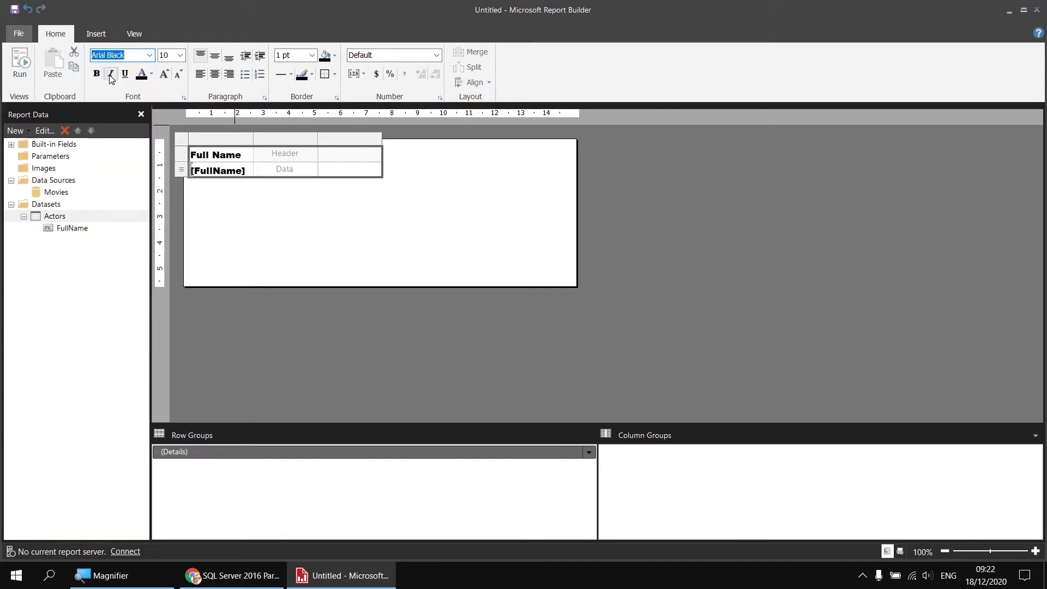
click(151, 56)
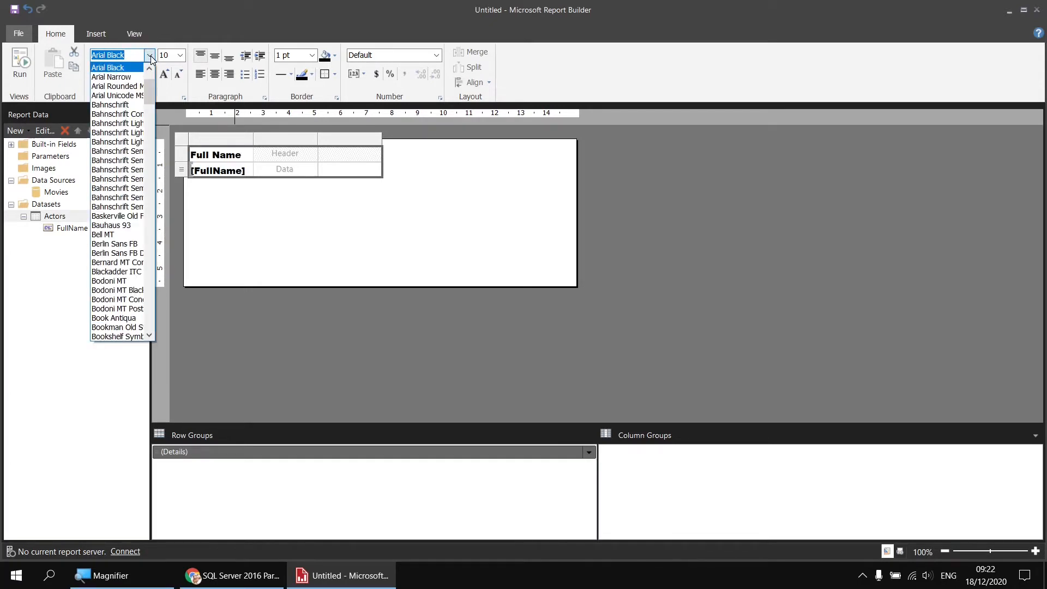
scroll(121, 77, up, 1)
click(115, 68)
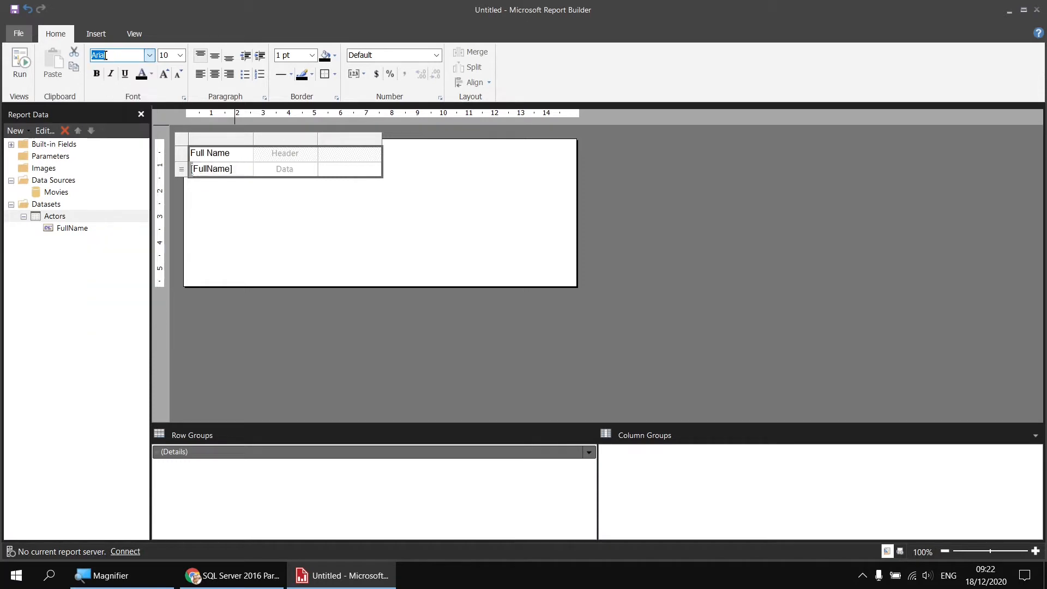
Widen the table's Full Name column and format the header row with a light steel blue fill and bold text.
drag(253, 137, 361, 143)
click(182, 156)
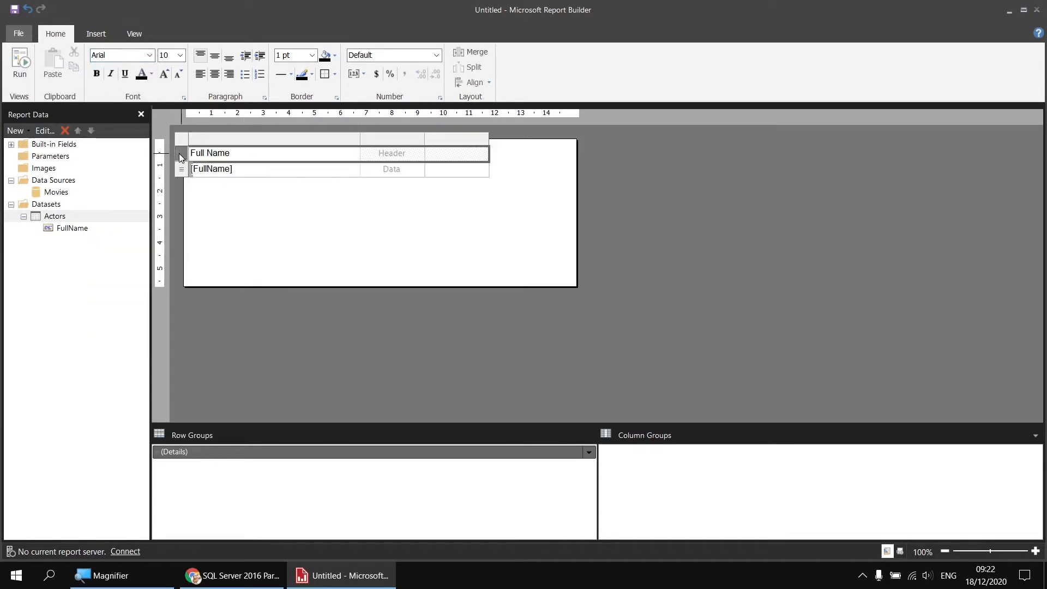
click(333, 55)
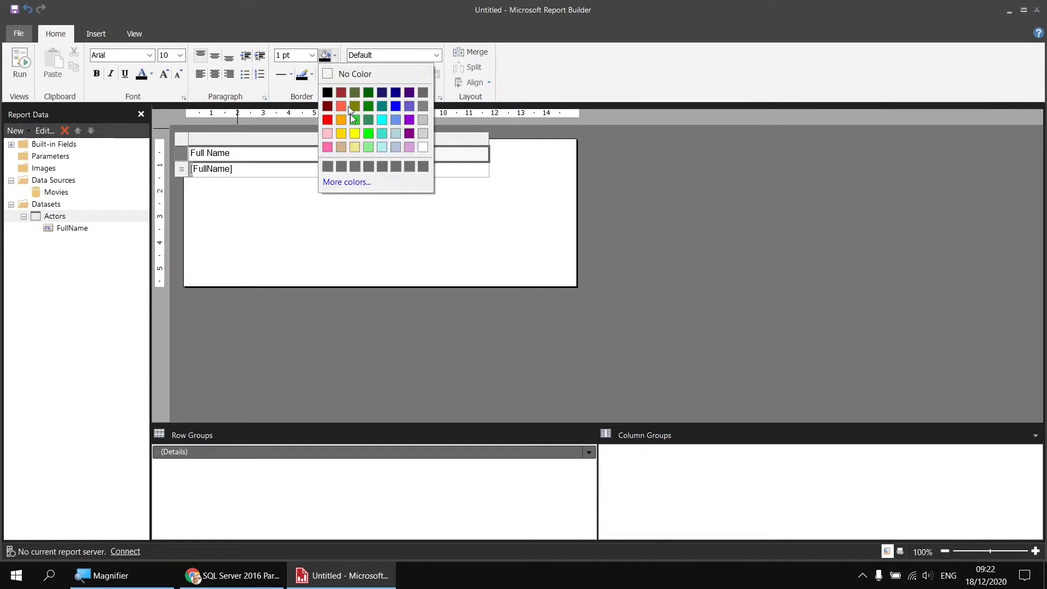
click(396, 147)
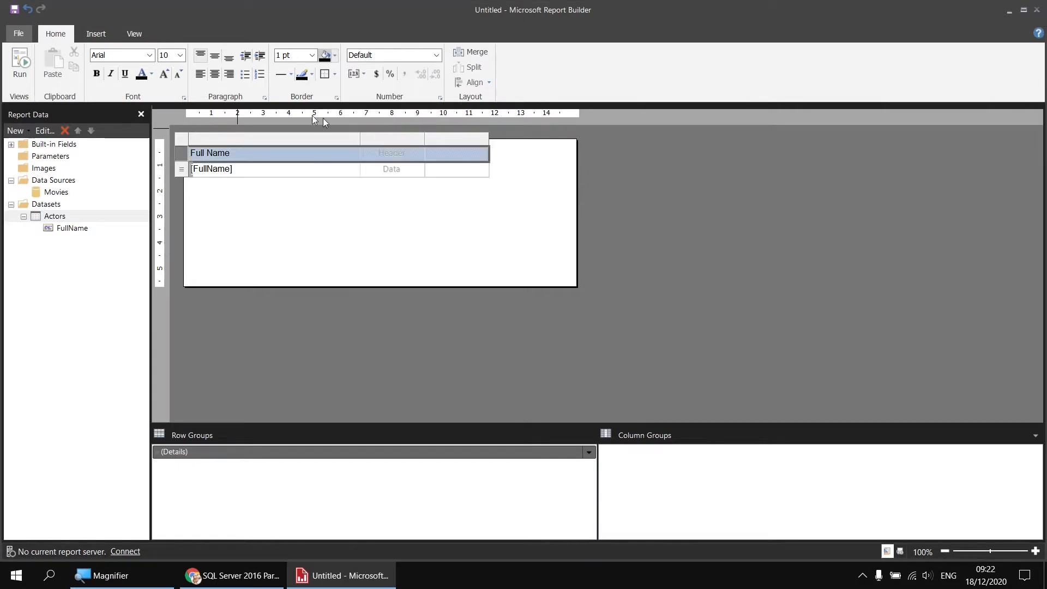
click(97, 74)
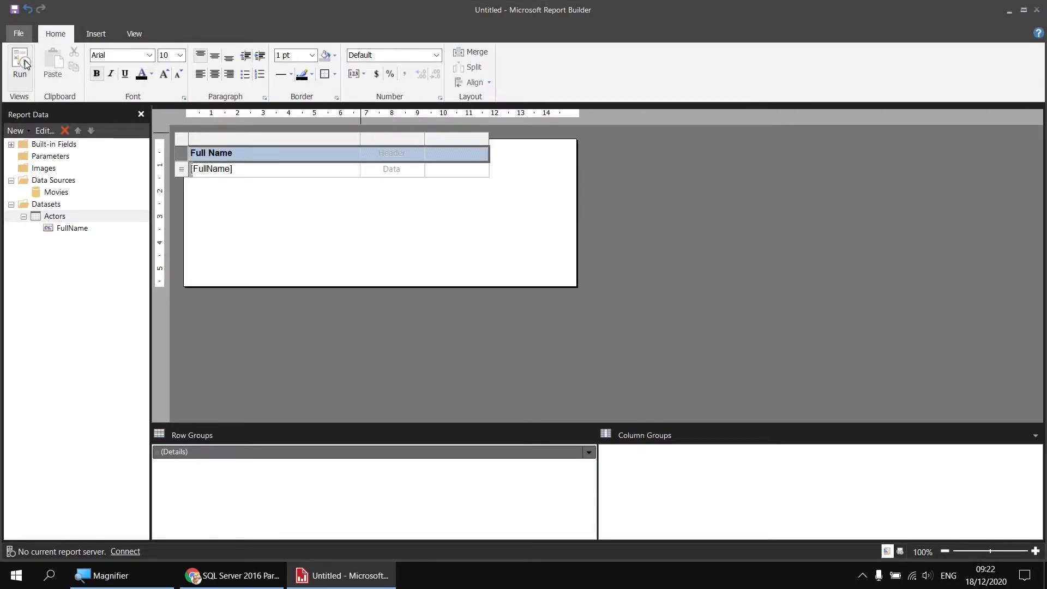
Run the report to check the formatted table of actors and return to the design view.
click(20, 63)
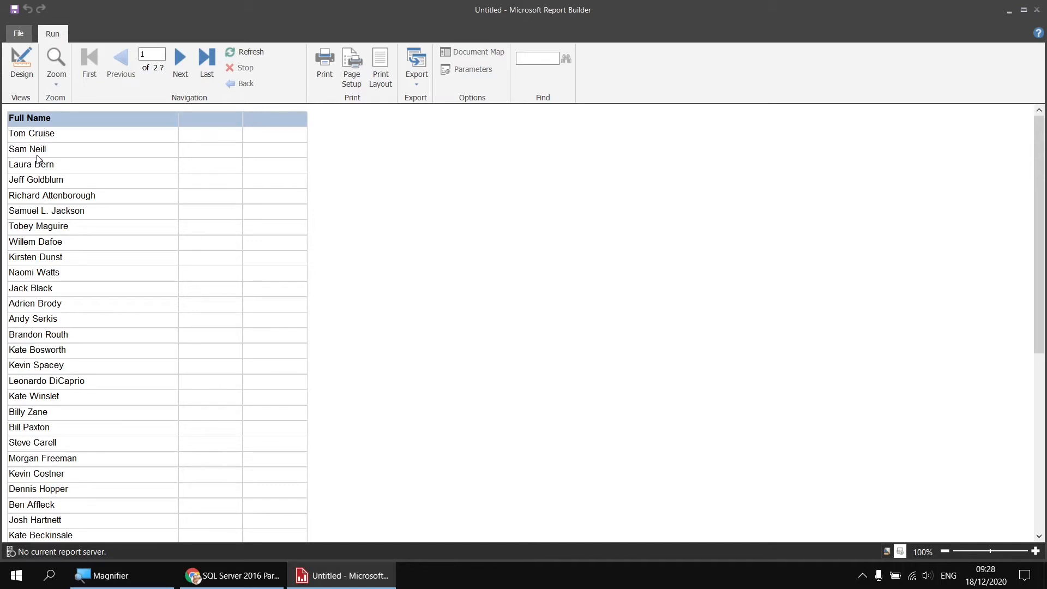
click(22, 69)
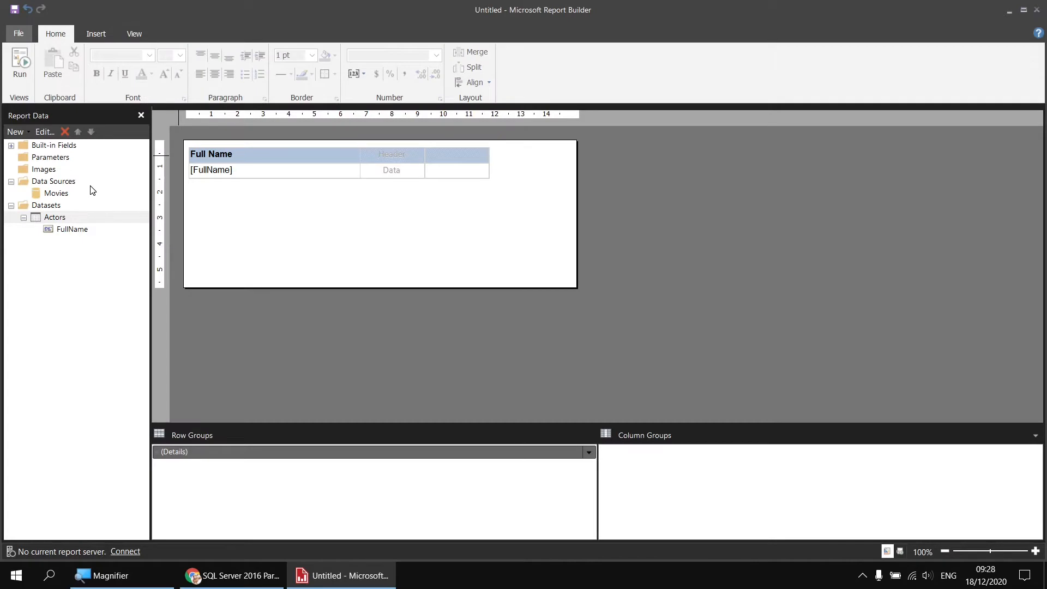
Add a calculated field named First3Letters to the Actors dataset.
right_click(73, 221)
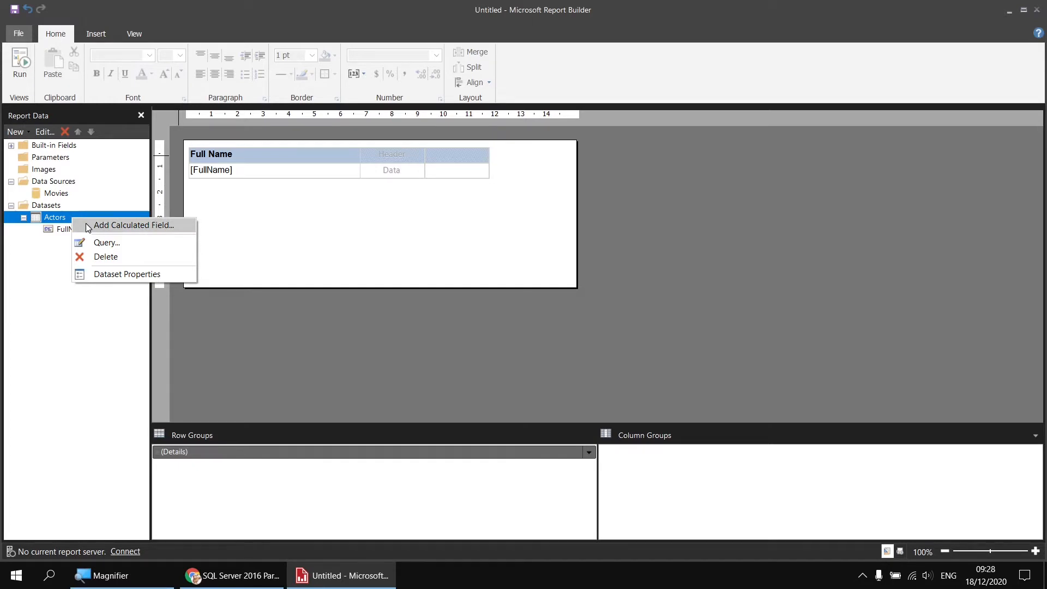
click(88, 225)
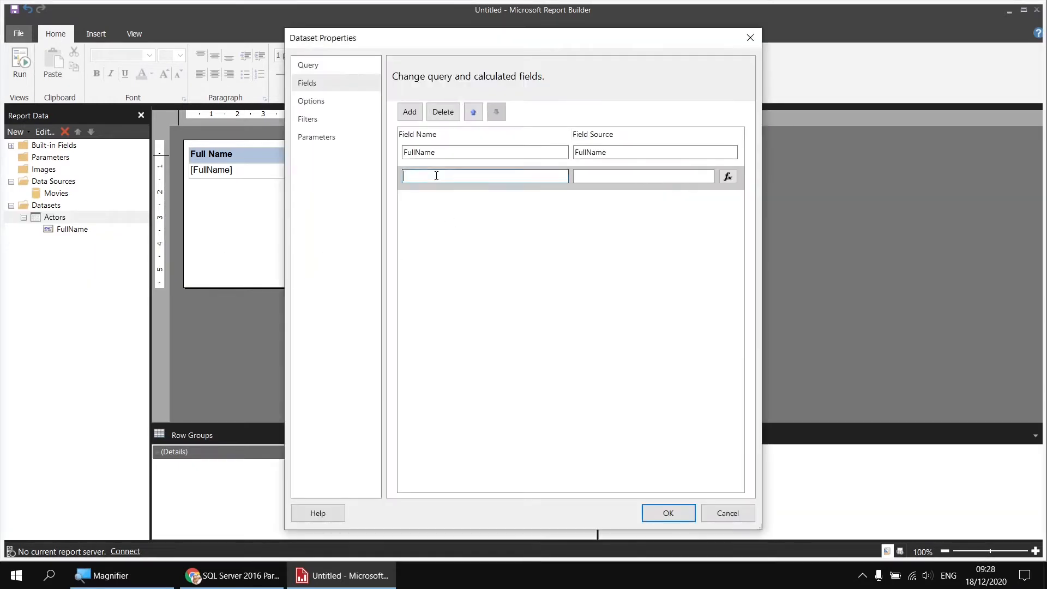
text(First3Letters)
Start the First3Letters field's expression with the Left text function.
click(728, 176)
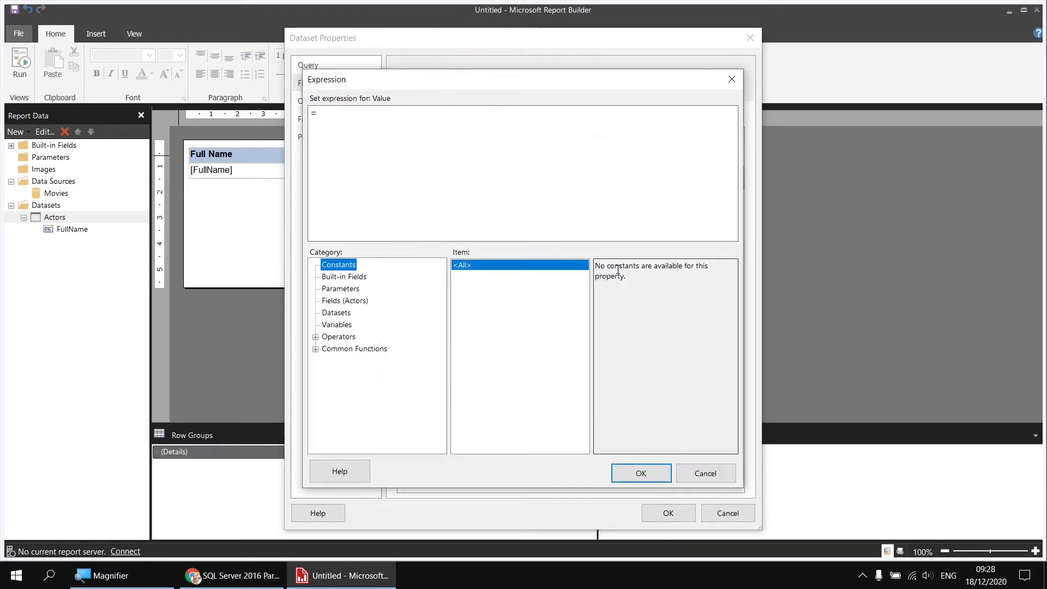
click(316, 349)
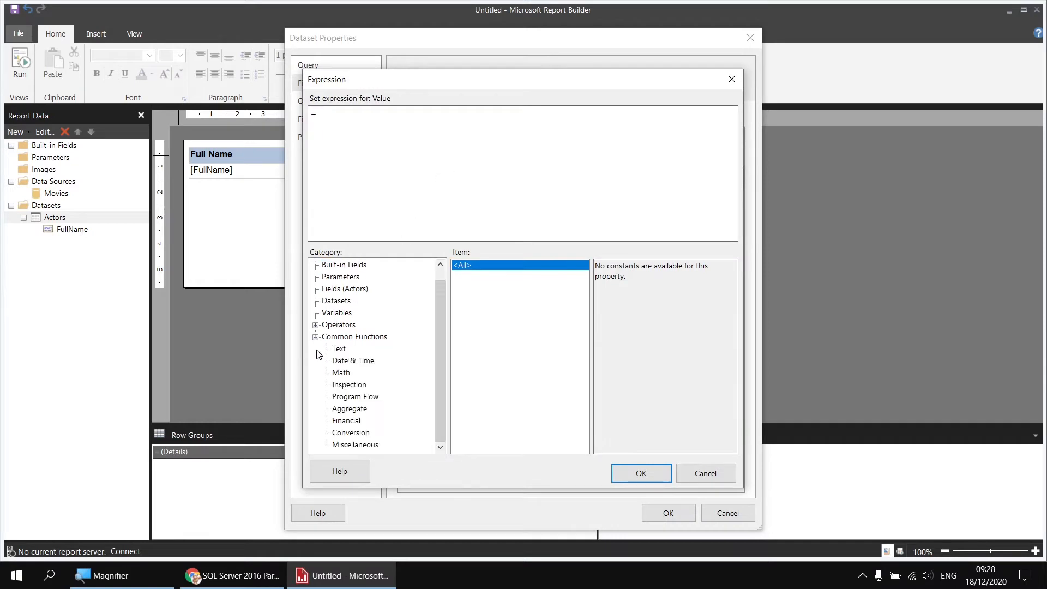
click(339, 351)
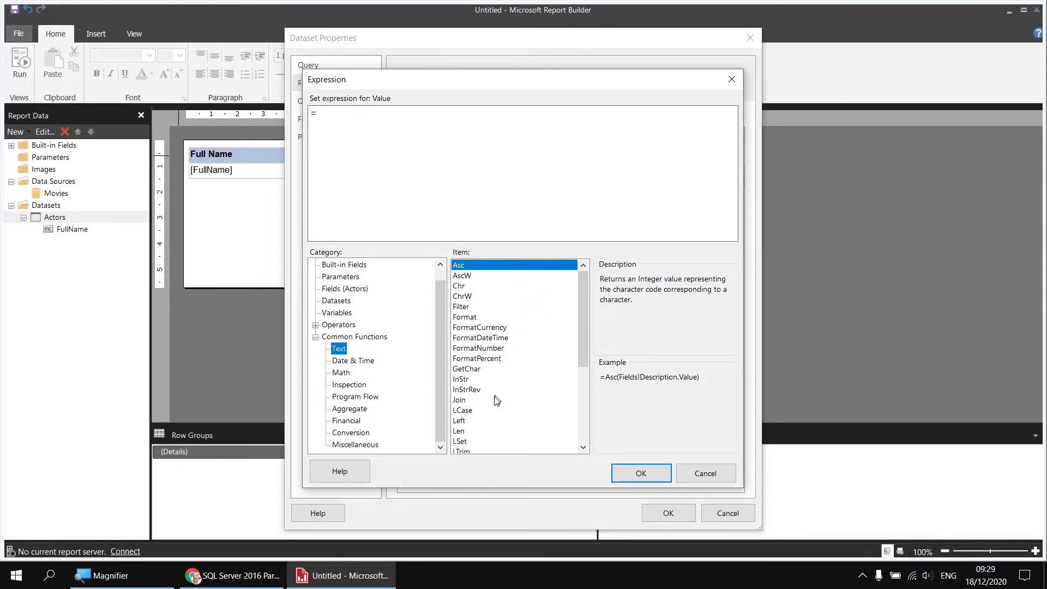
click(465, 423)
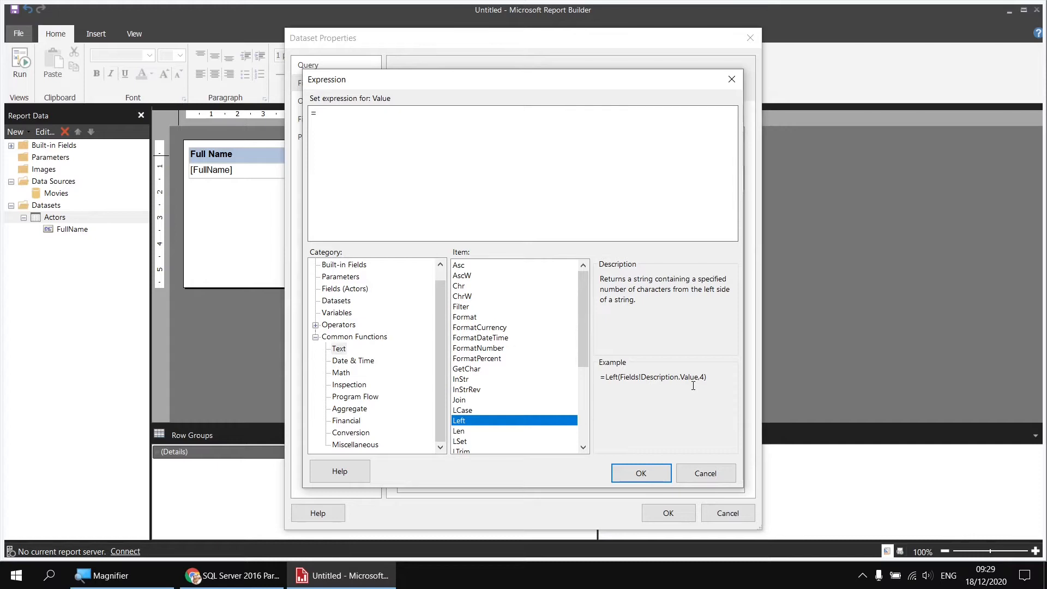
double_click(462, 422)
Complete the expression as =Left(Fields!FullName.Value, 3) and accept the dataset changes.
click(348, 291)
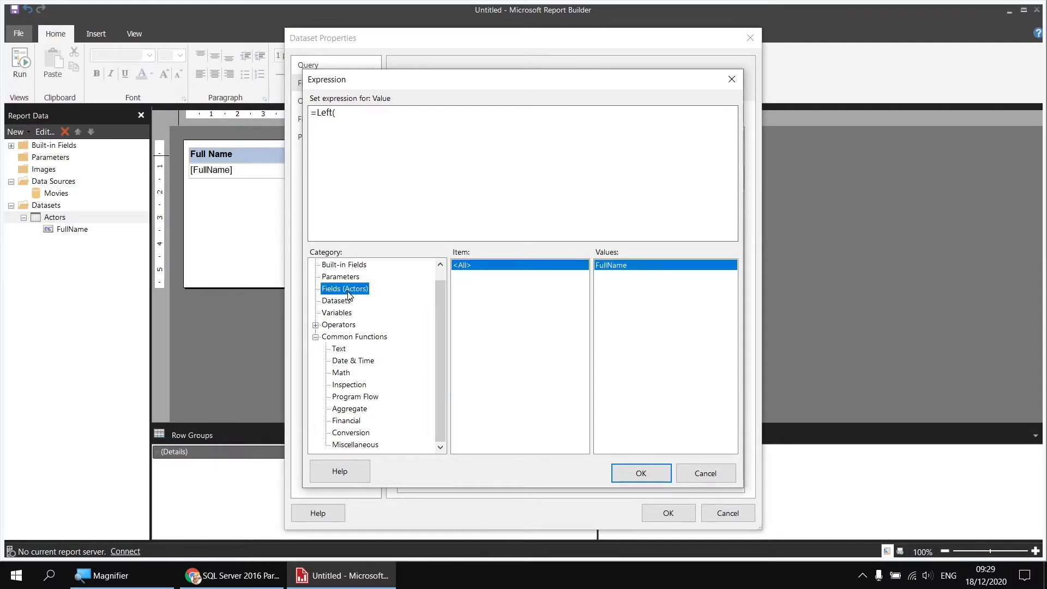
double_click(615, 267)
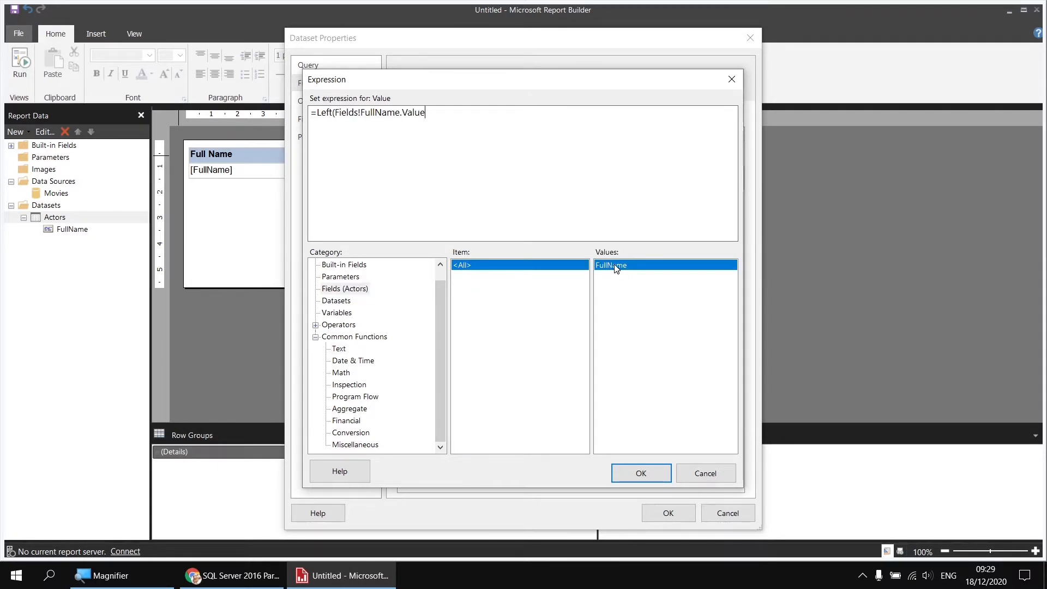
text(, 3))
double_click(429, 112)
key(BackSpace)
click(637, 473)
click(670, 513)
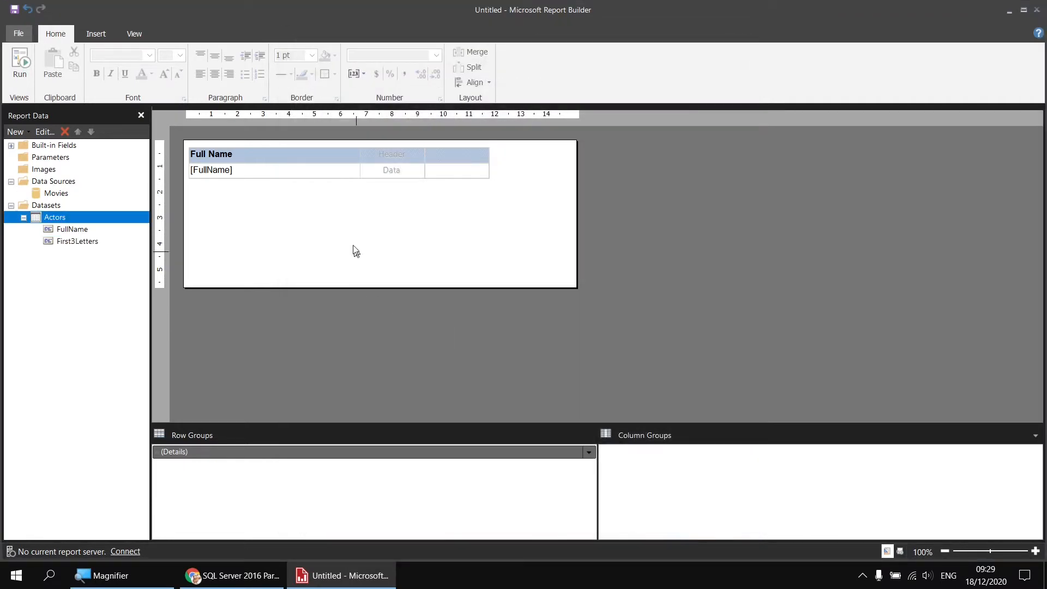
Assign the First3Letters field to the table's second column and widen that column.
click(420, 169)
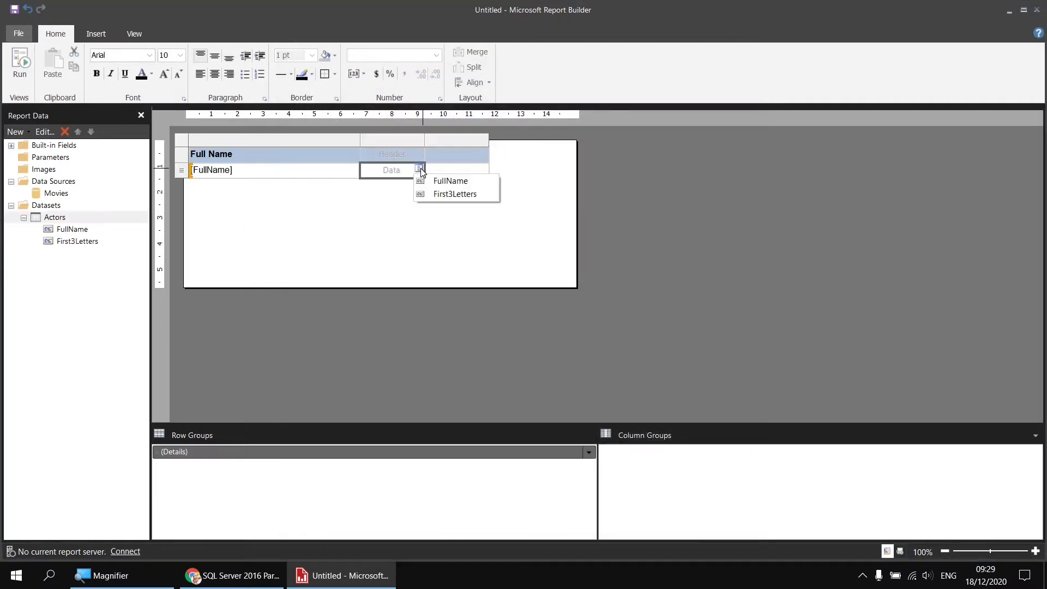
click(440, 195)
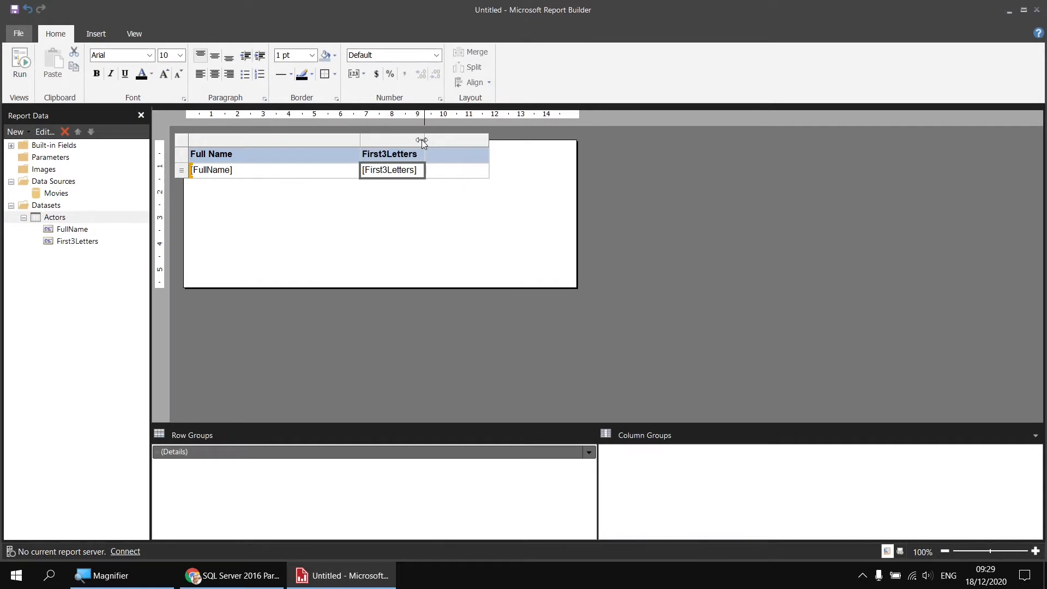
drag(425, 140, 458, 140)
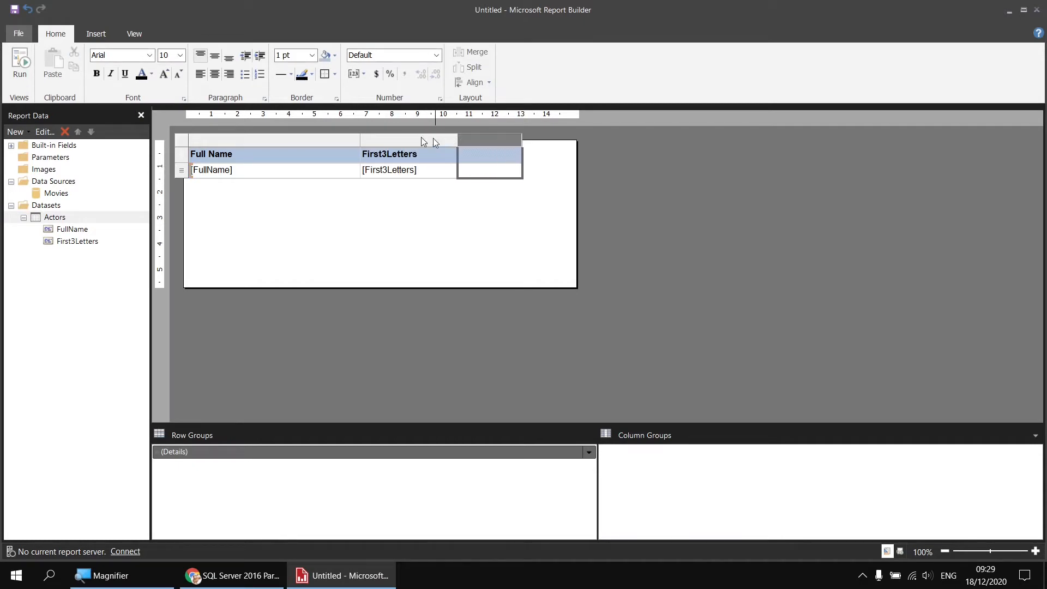
Run the report to check the First3Letters column and return to the design view.
click(20, 62)
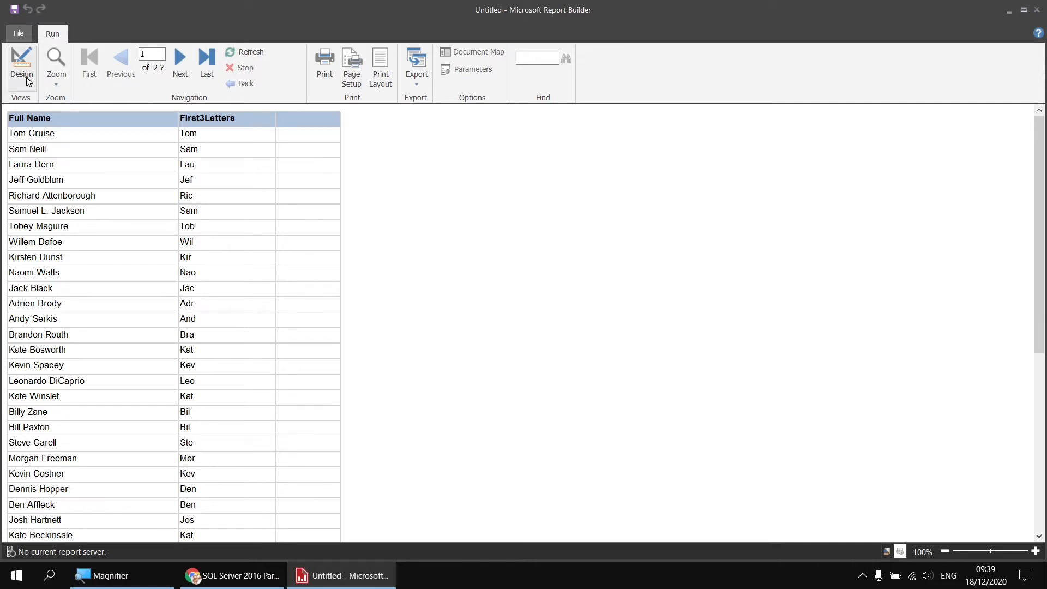
click(22, 61)
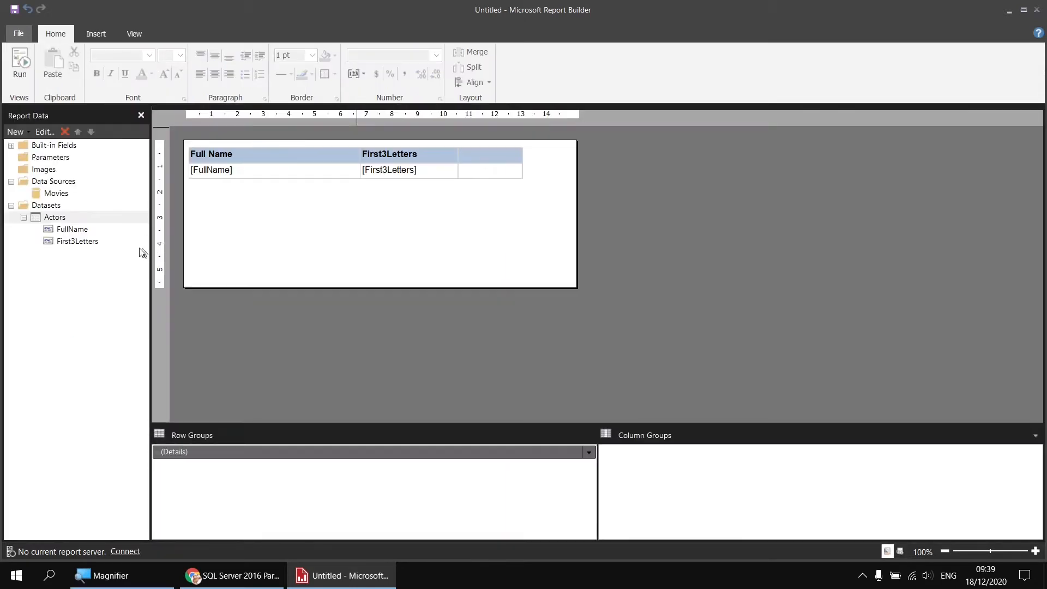
Add a calculated field named SpacePosition to the Actors dataset.
right_click(72, 217)
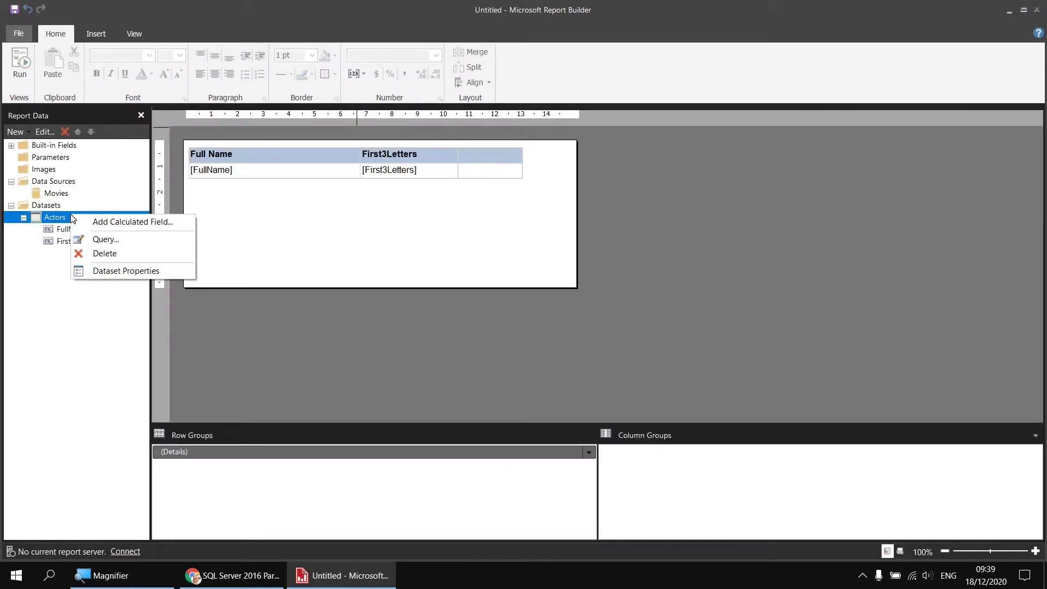
click(128, 223)
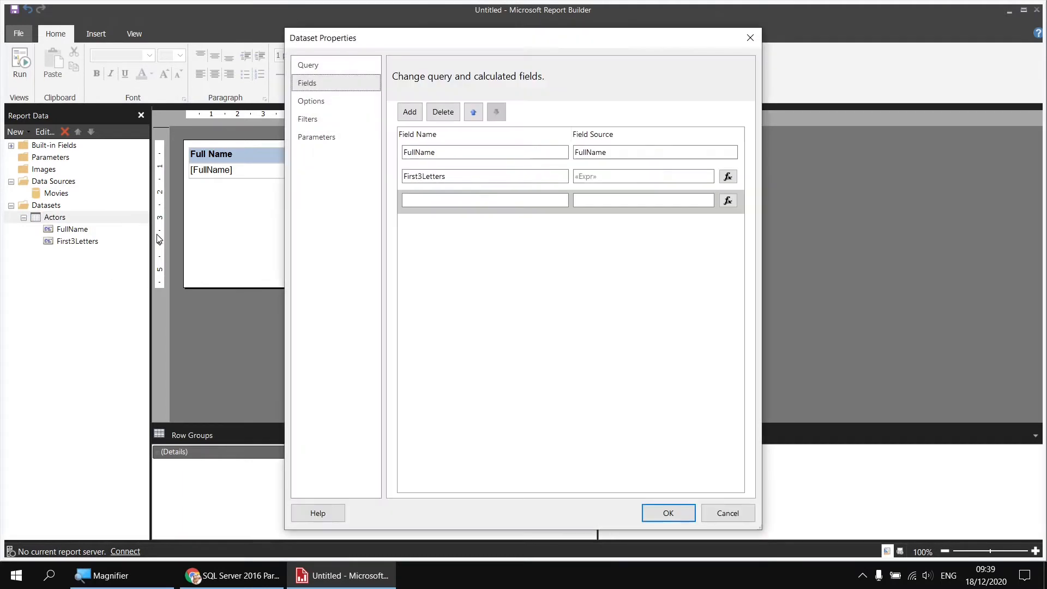
click(442, 202)
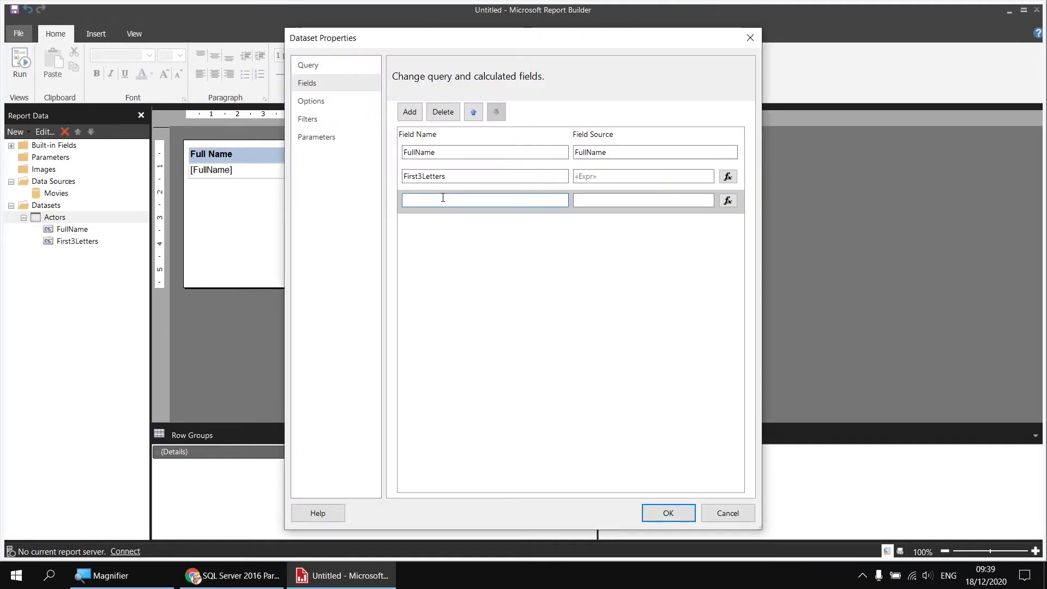
text(SpacePosition)
Start the SpacePosition field's expression with the InStr text function, reviewing its example syntax.
click(728, 200)
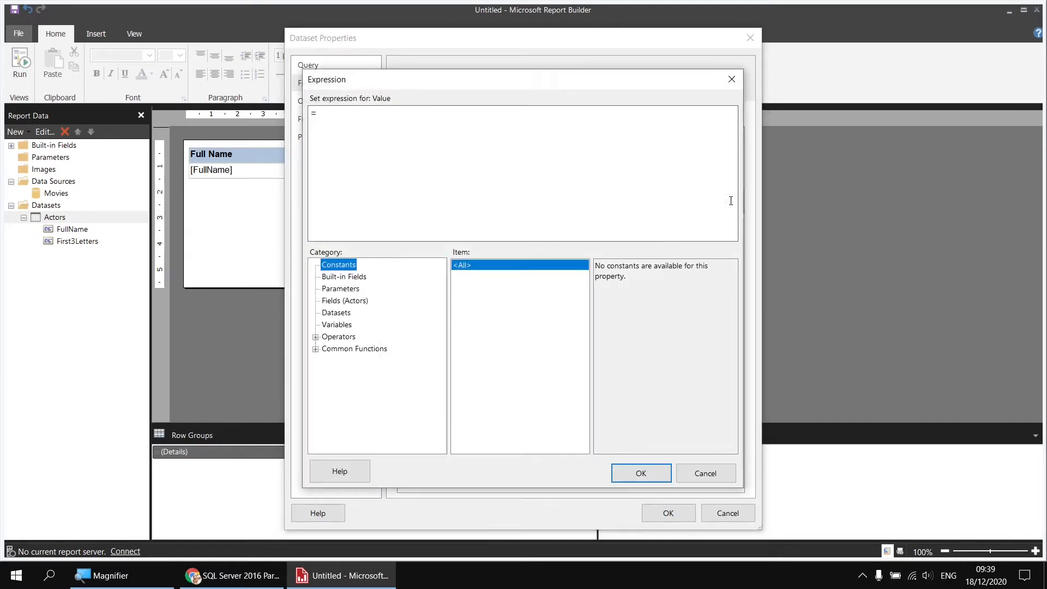
click(315, 349)
click(346, 351)
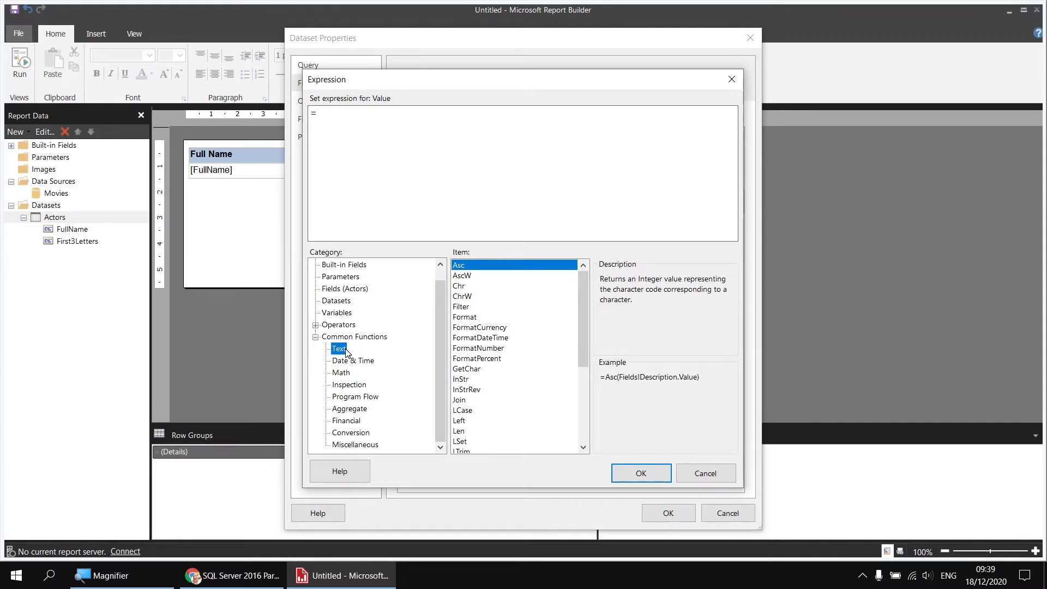
click(476, 381)
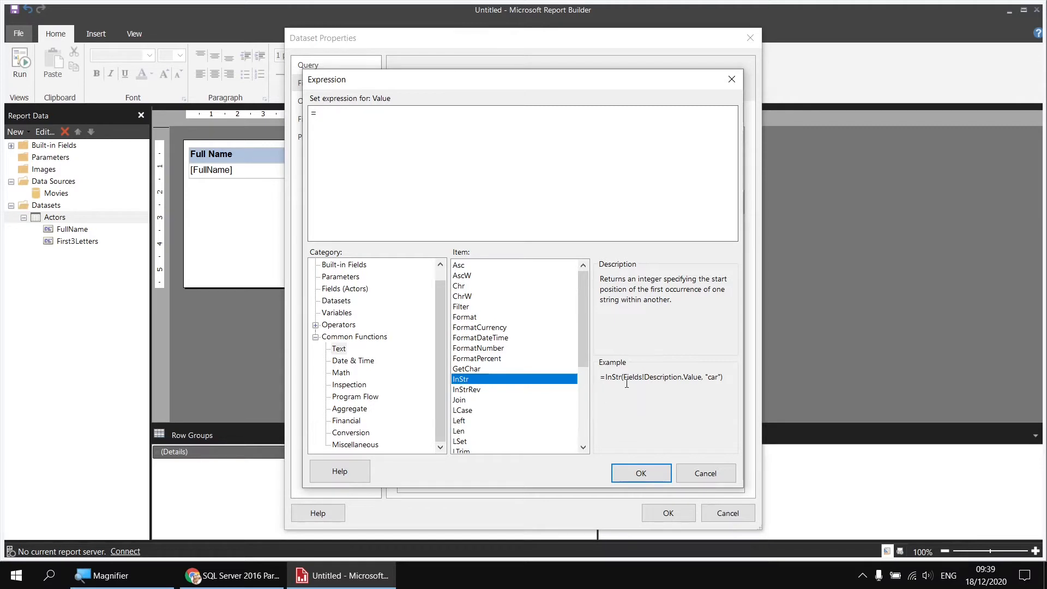
drag(623, 377, 723, 378)
click(711, 380)
double_click(472, 382)
Complete the expression as =InStr(Fields!FullName.Value, " ") and accept the dataset changes.
click(347, 292)
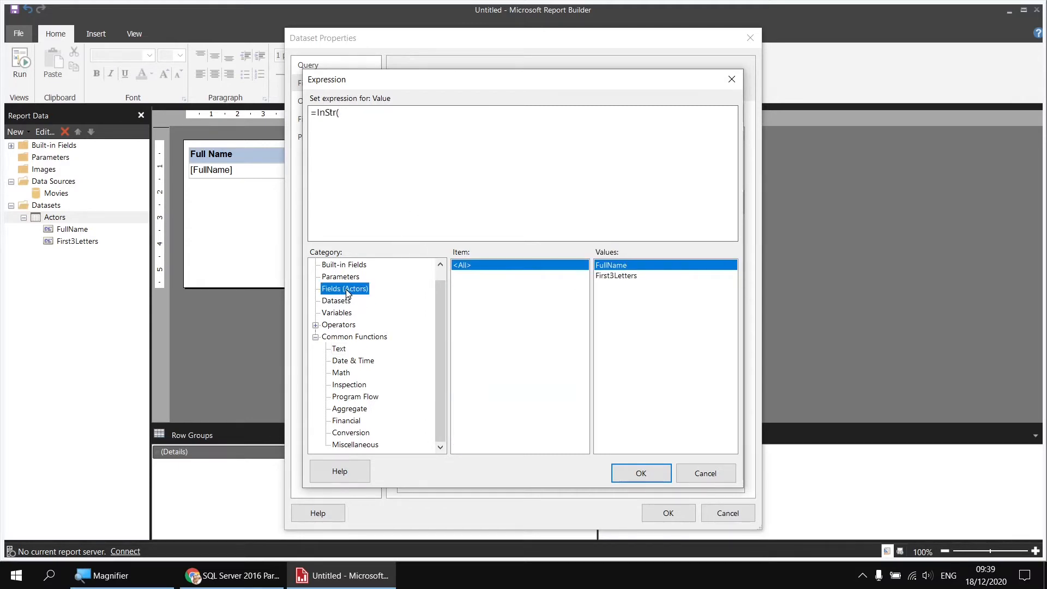
double_click(610, 267)
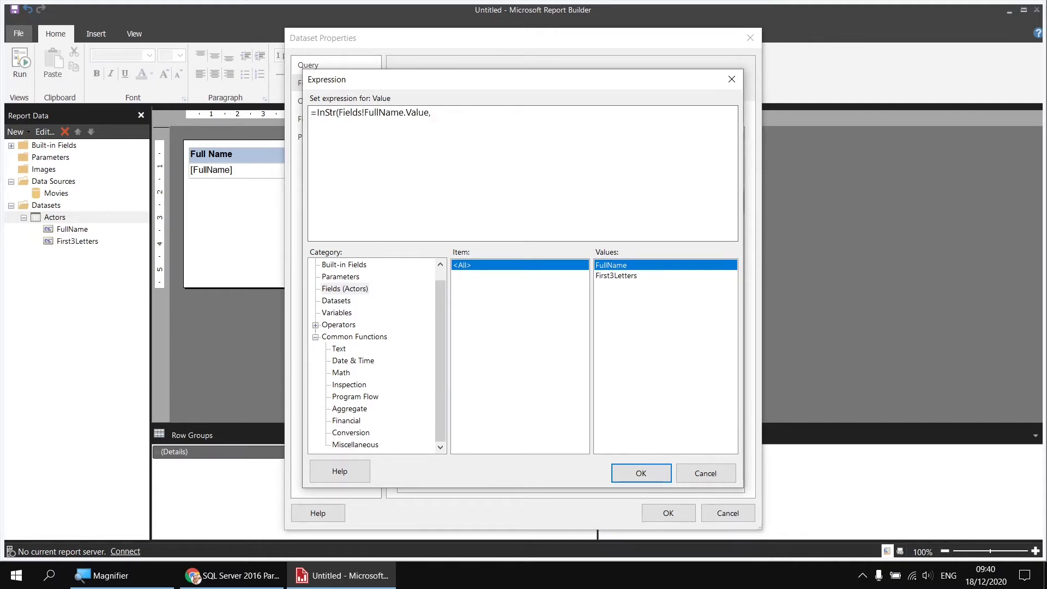
text(, ")
text("))
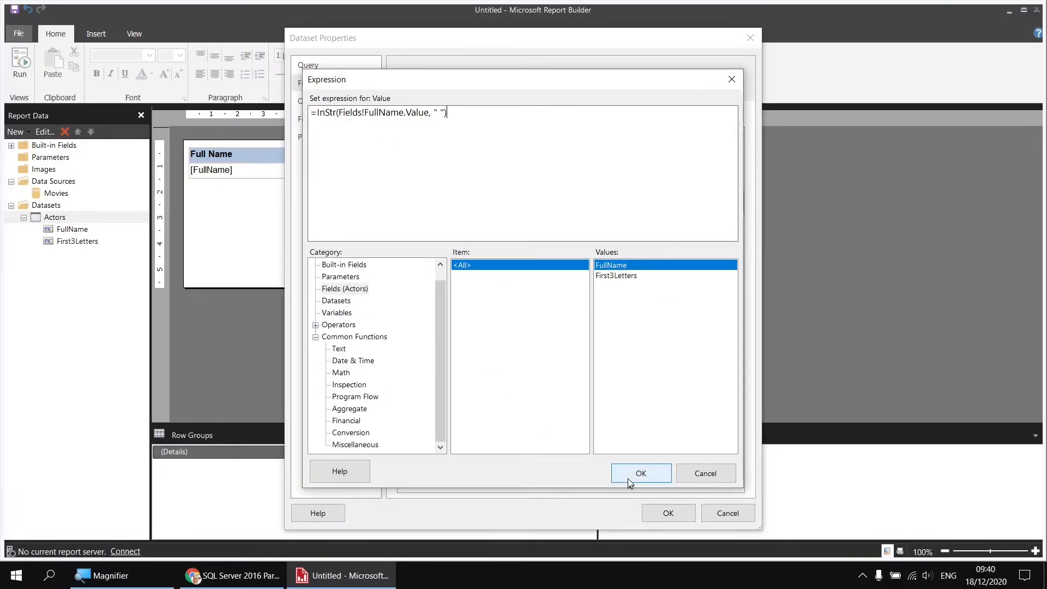
click(628, 477)
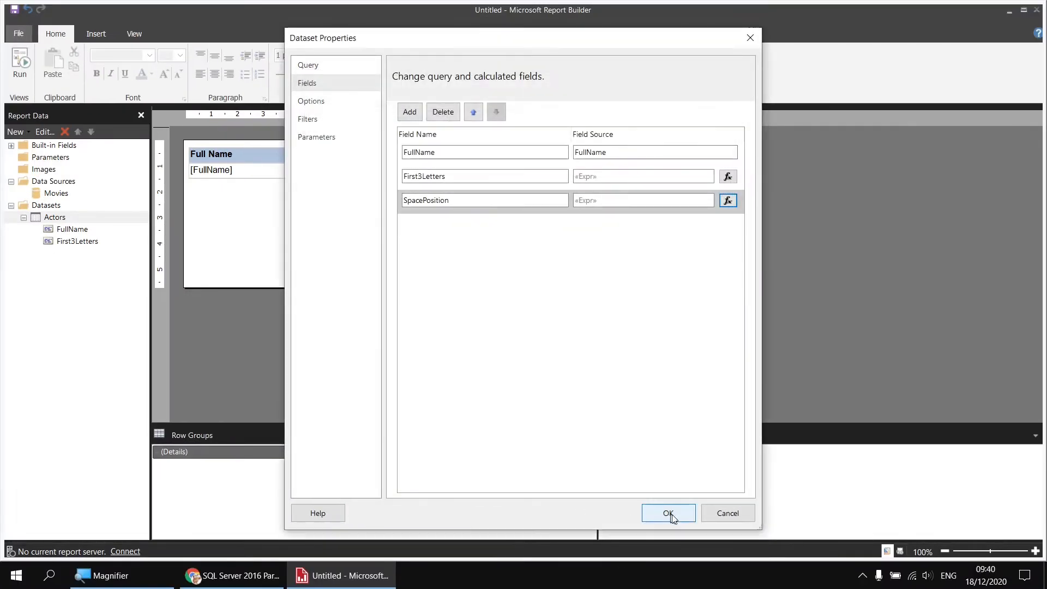
click(669, 513)
Place the SpacePosition field in the table's third column, then run the report to check it and return to the design view.
drag(77, 253, 475, 172)
click(27, 87)
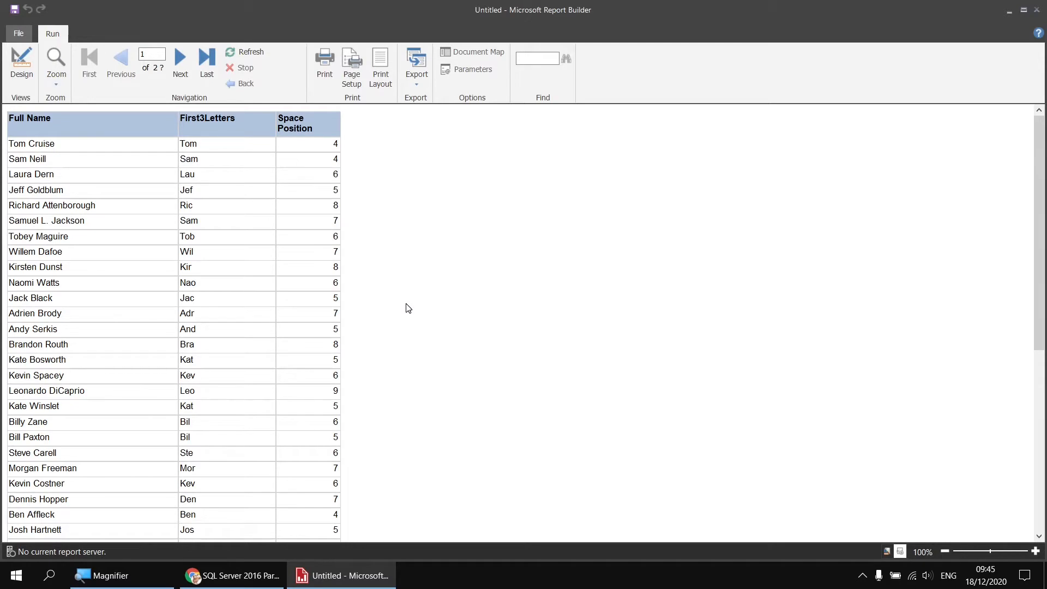
click(21, 63)
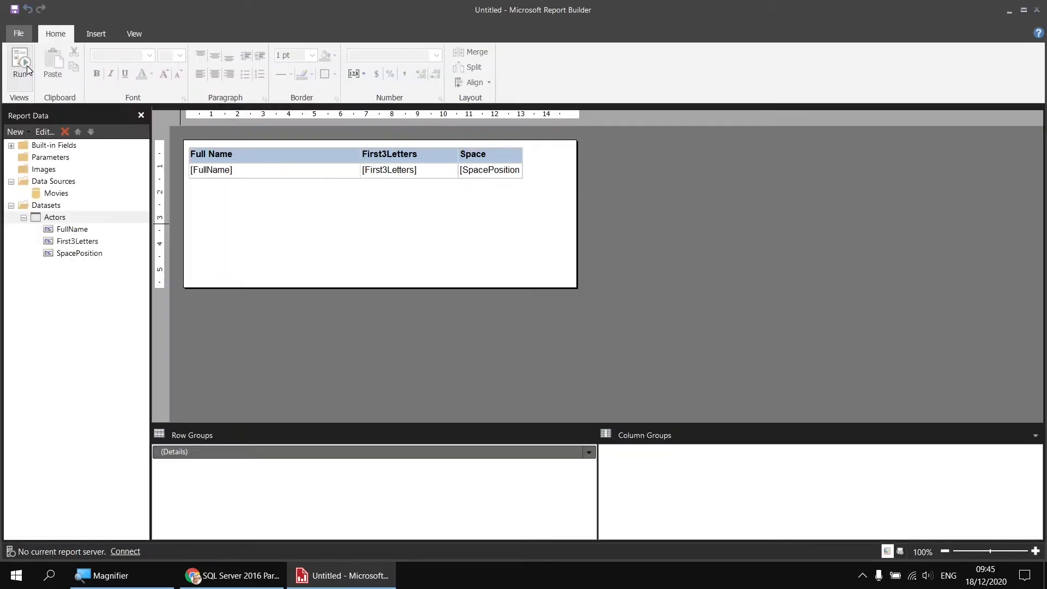
Add a calculated field named FirstName to the Actors dataset.
right_click(74, 217)
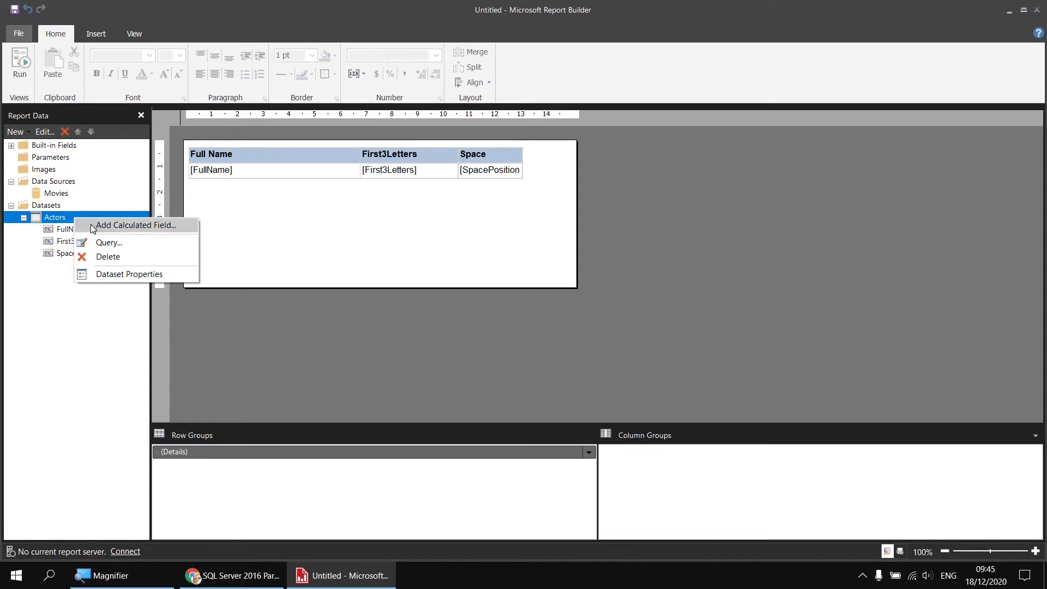
click(133, 225)
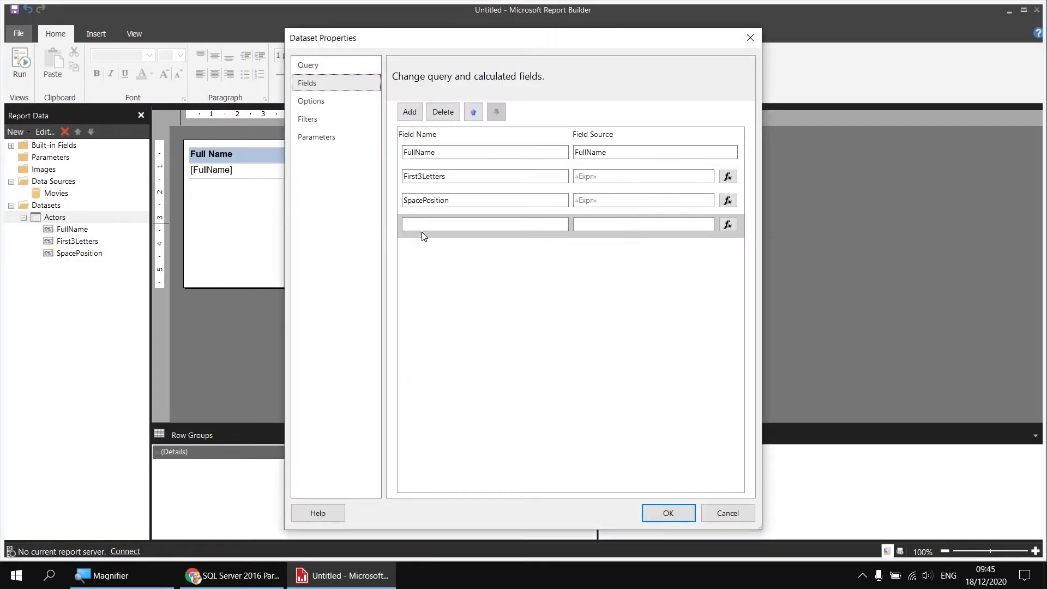
click(424, 226)
text(First)
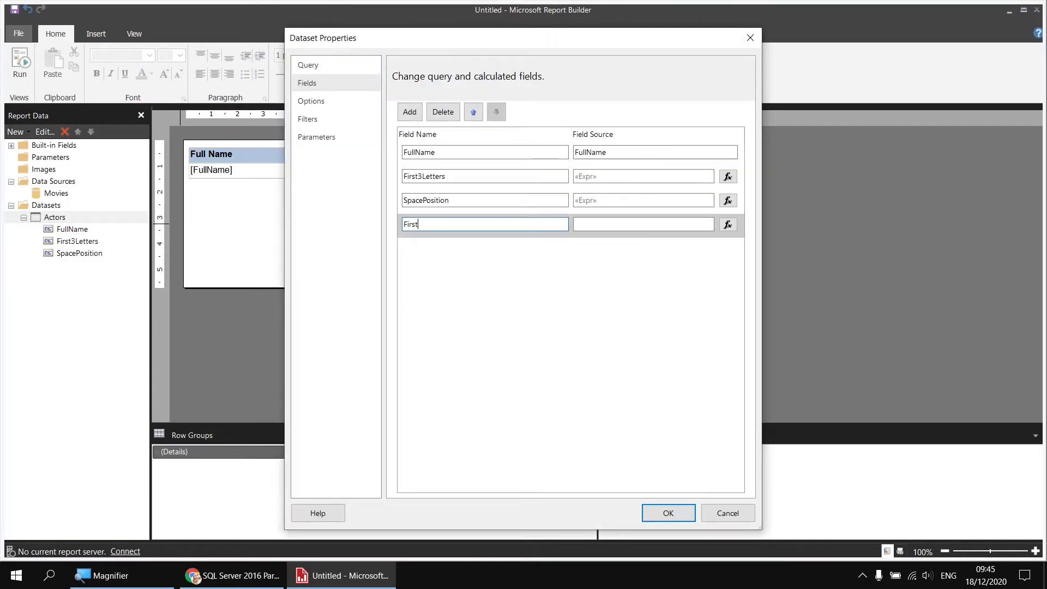
text(Name)
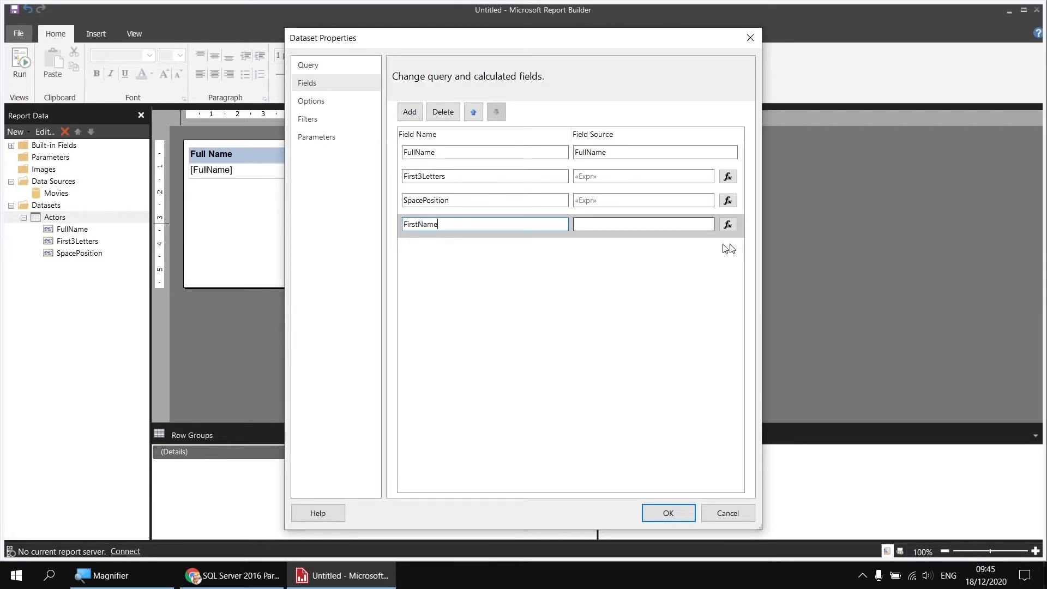
Start the FirstName field's expression with the Left text function.
click(728, 224)
click(437, 200)
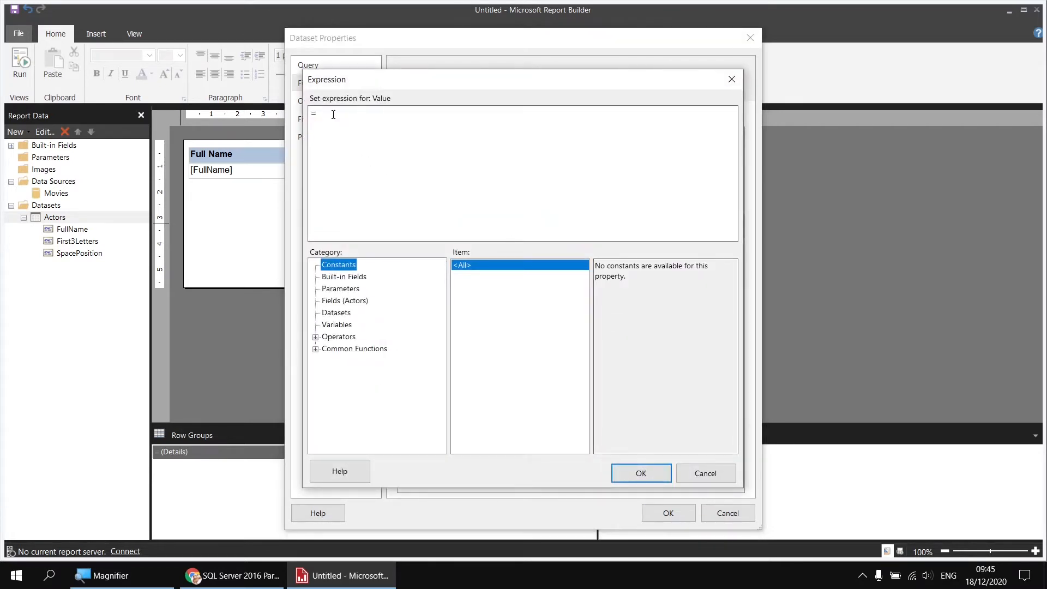
click(315, 348)
click(339, 349)
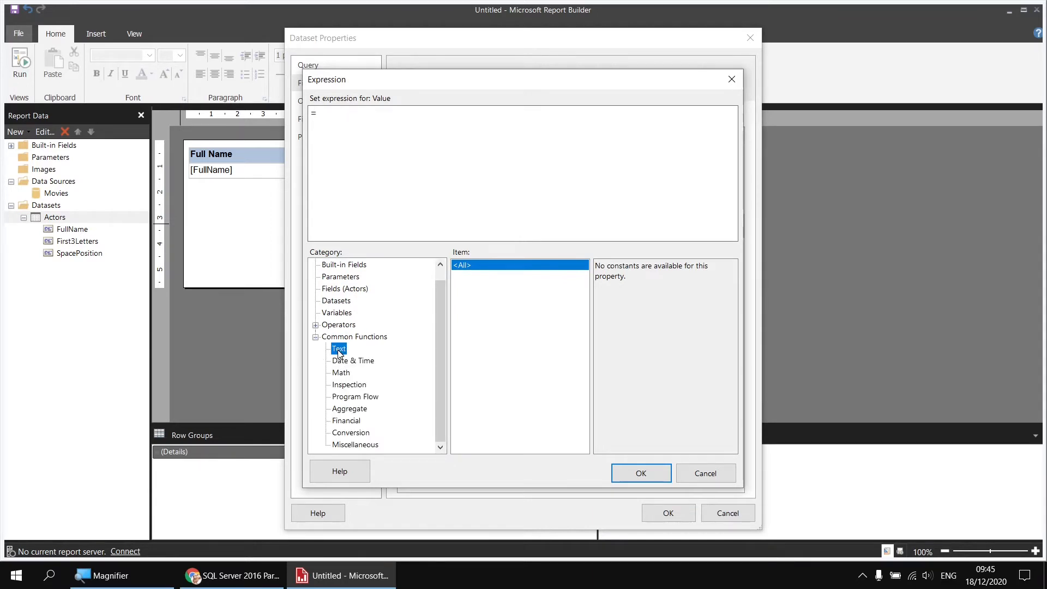
click(459, 422)
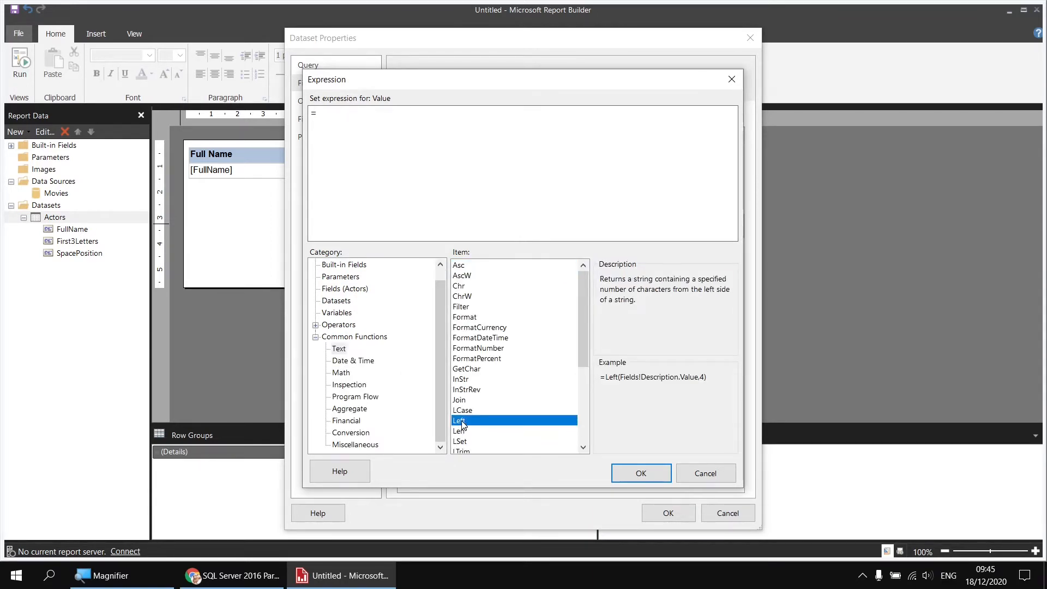
double_click(465, 419)
Complete the FirstName expression as =Left(Fields!FullName.Value, Fields!SpacePosition.Value) and accept the dataset changes.
click(350, 289)
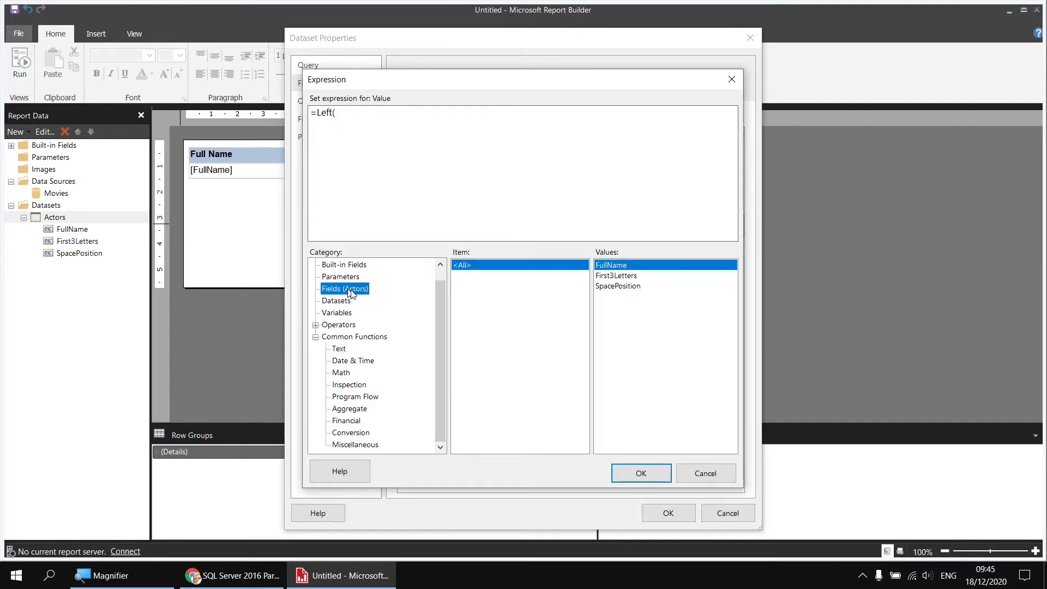
double_click(613, 266)
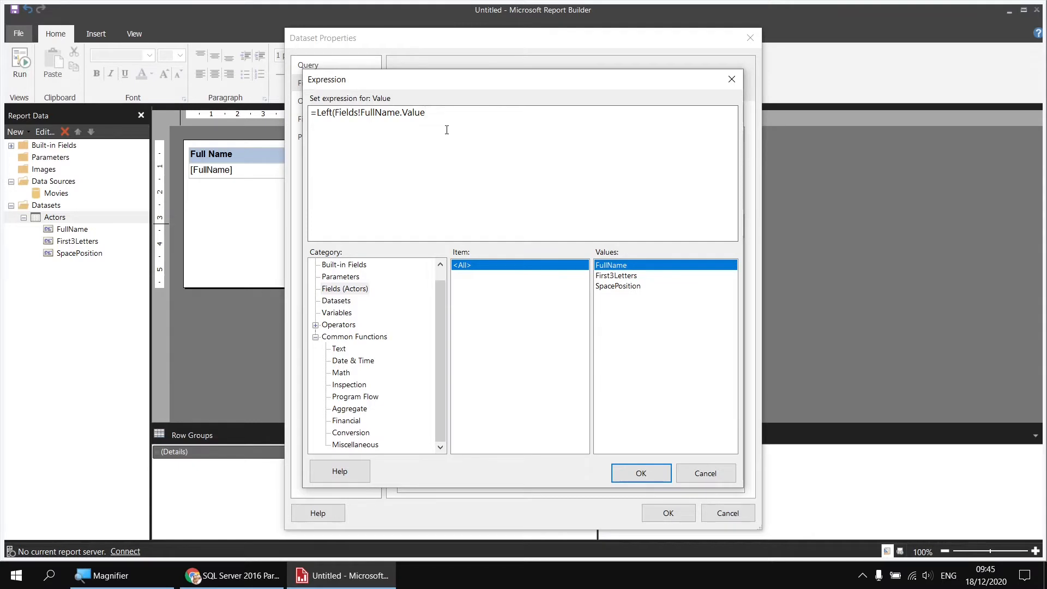
text(,)
click(625, 290)
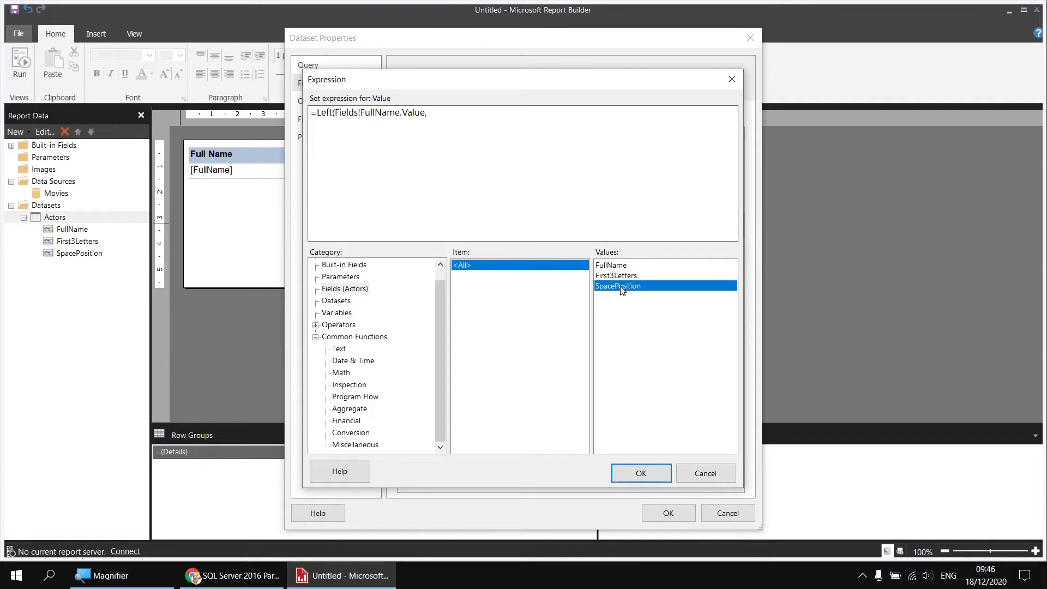
double_click(624, 287)
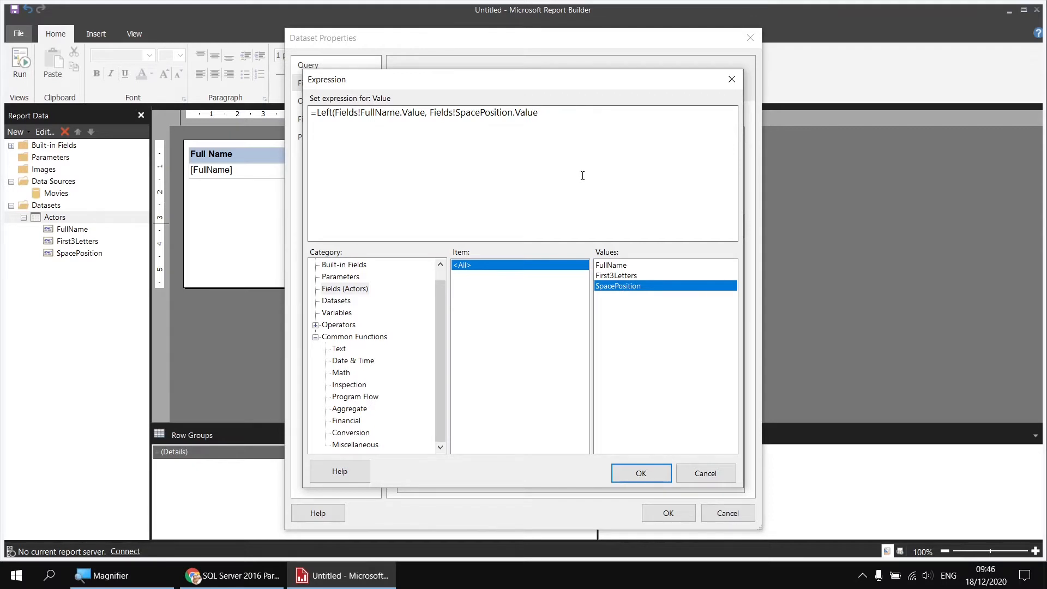
text())
click(667, 514)
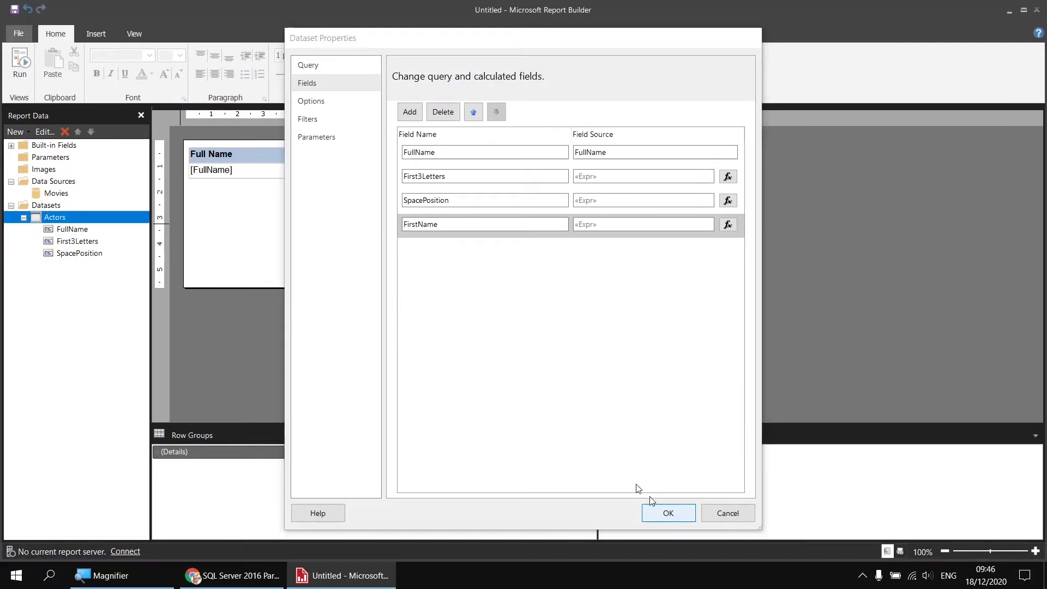
Place the FirstName field in the table's fourth column, run the report to check it and return to the design view.
drag(73, 266, 518, 165)
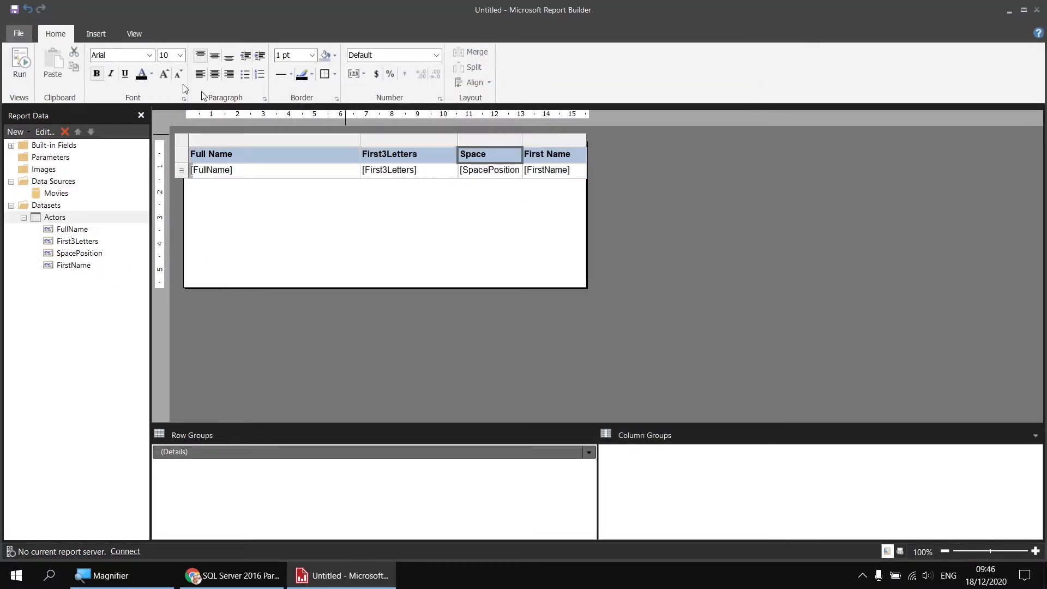
click(20, 63)
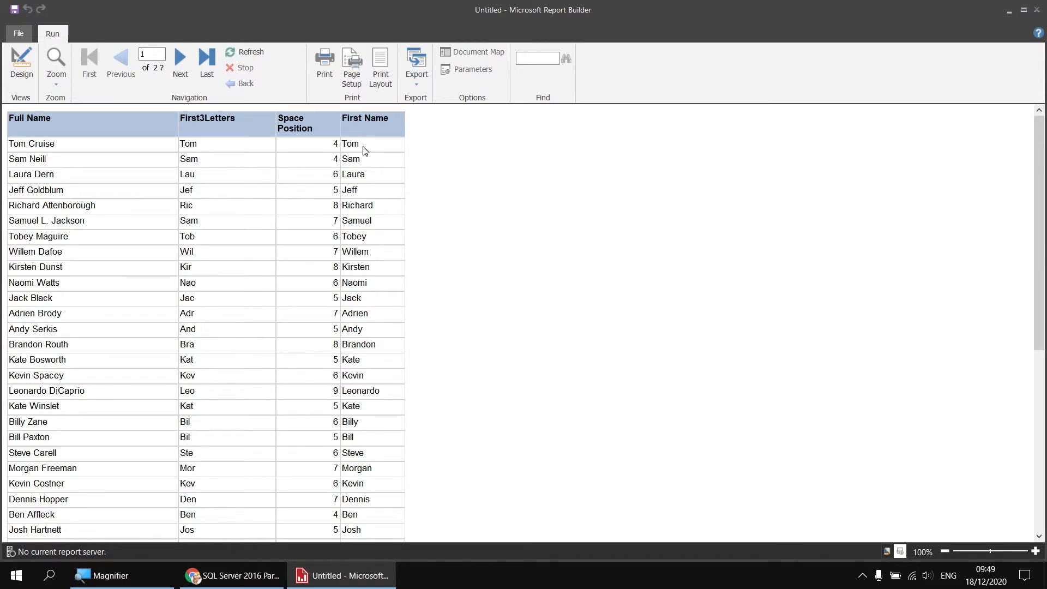
click(21, 64)
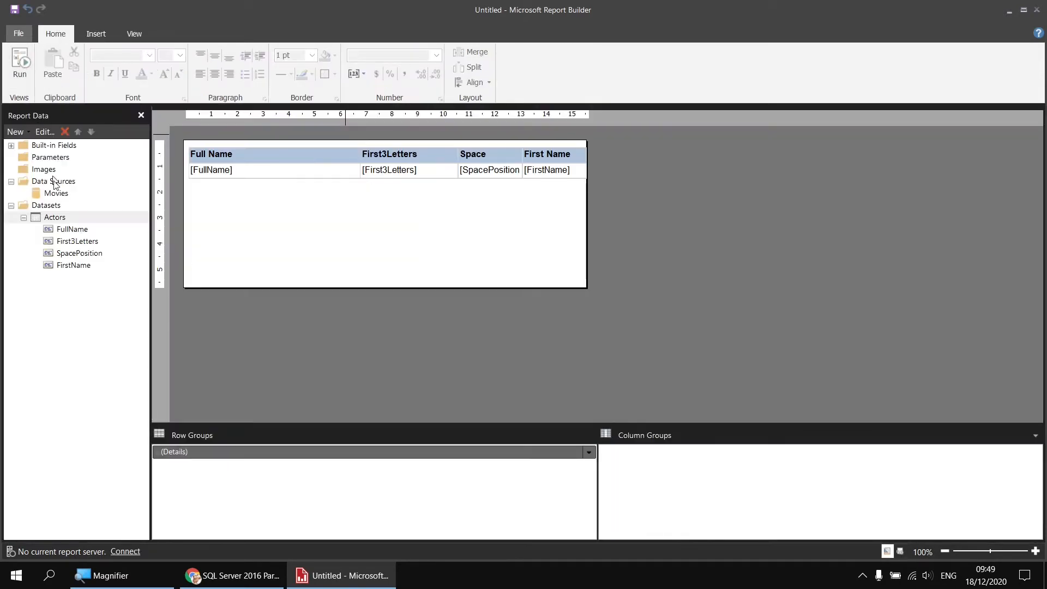
Reopen the FirstName field's expression and review the LTrim, RTrim and Trim text functions, settling on RTrim.
right_click(85, 270)
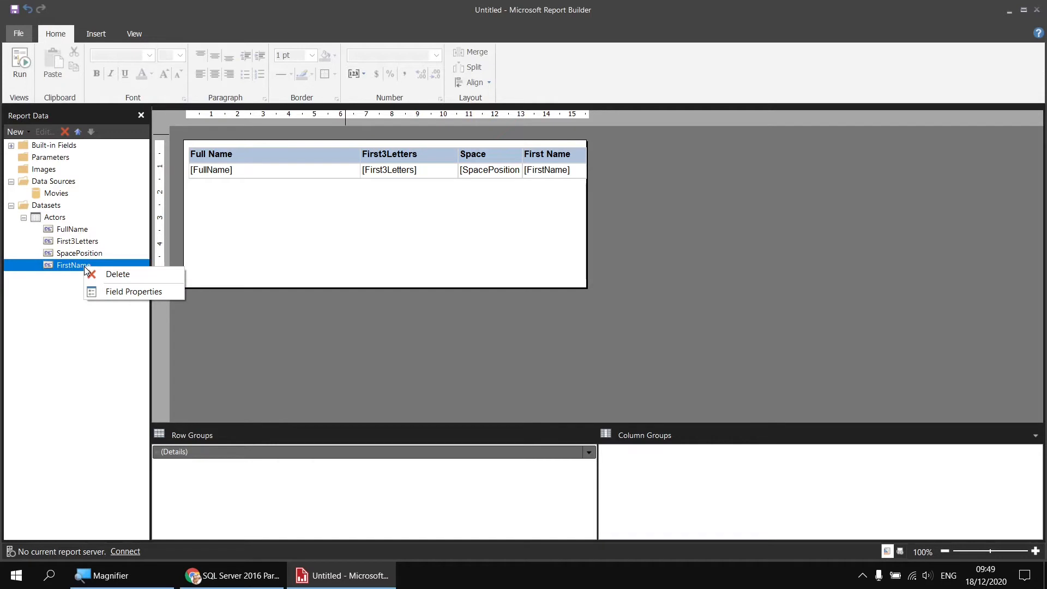
click(143, 293)
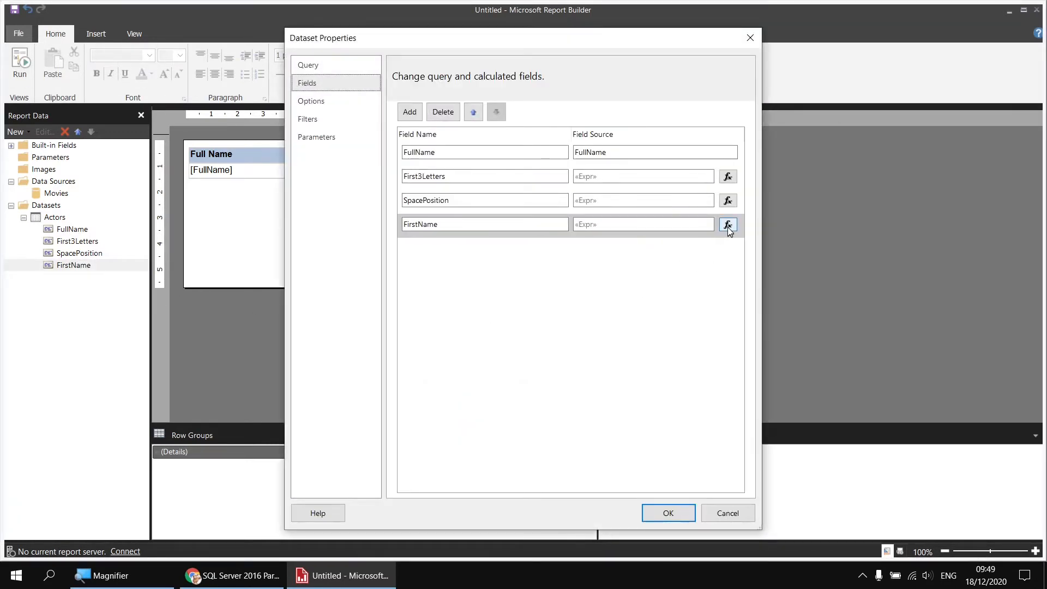
click(727, 225)
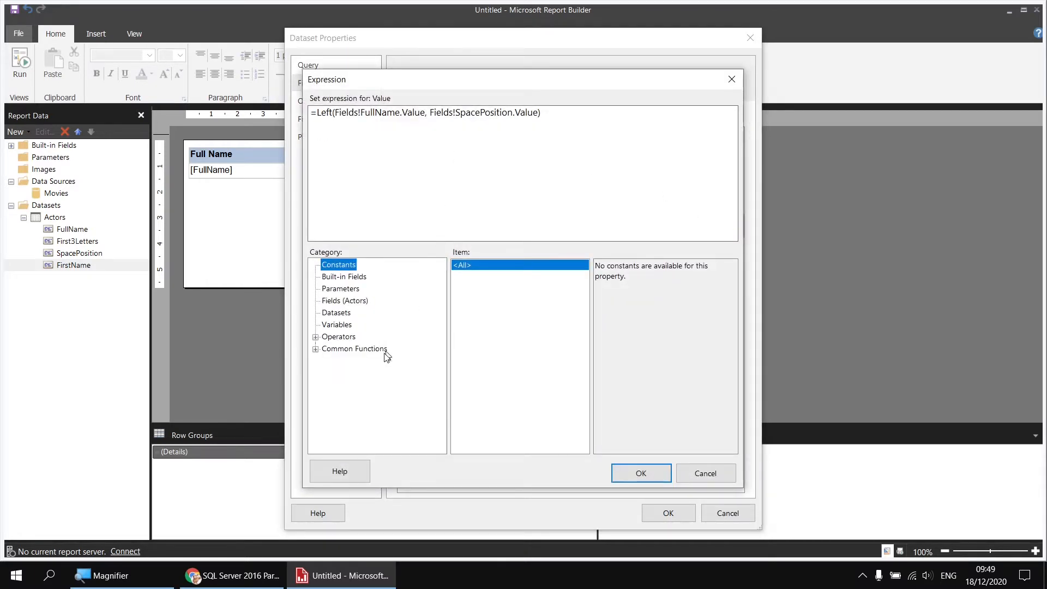
click(315, 349)
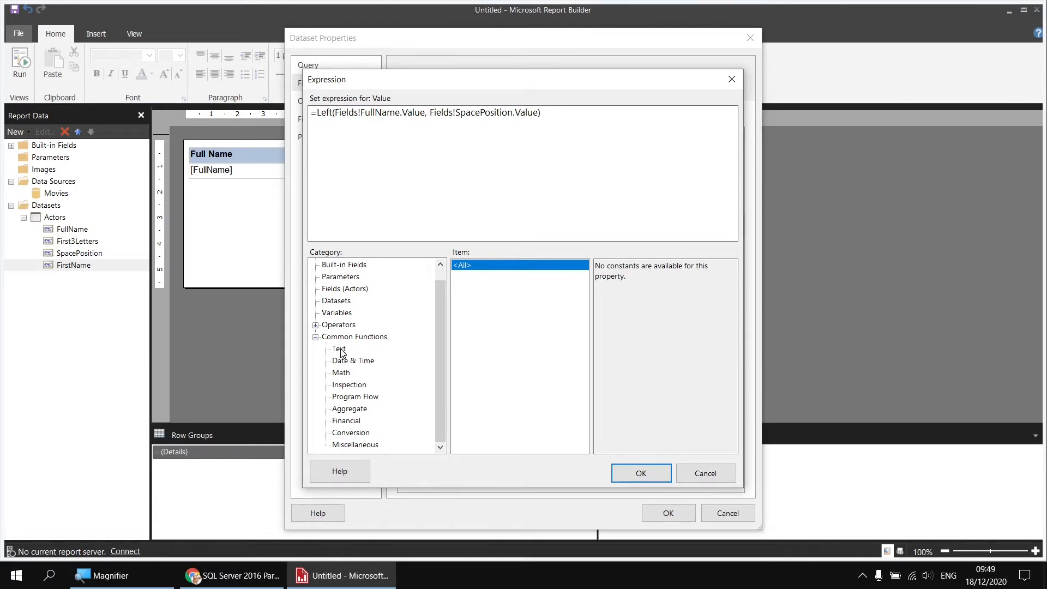
click(339, 349)
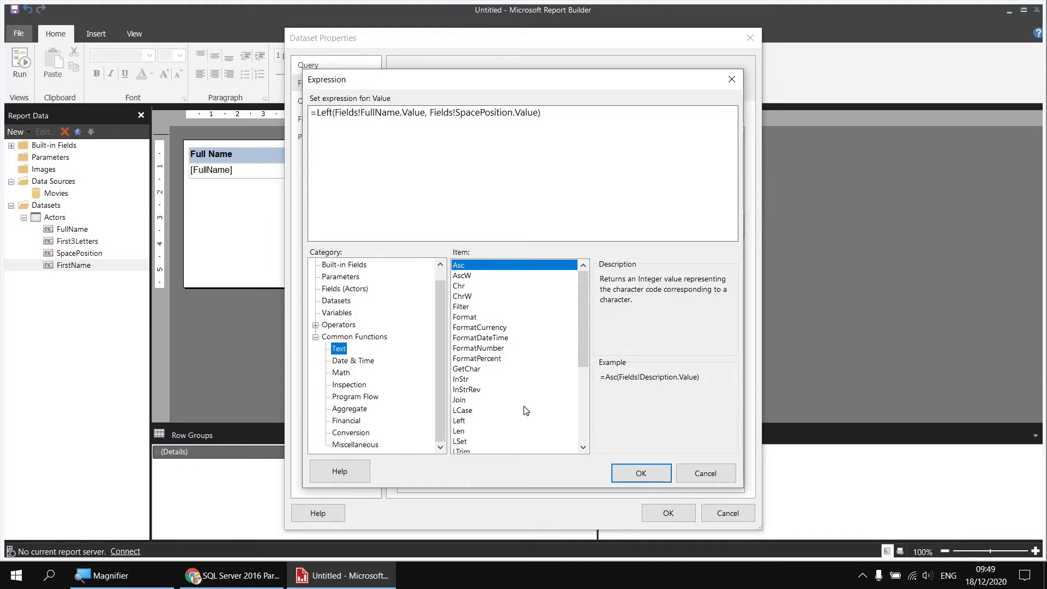
scroll(524, 411, down, 1)
click(468, 420)
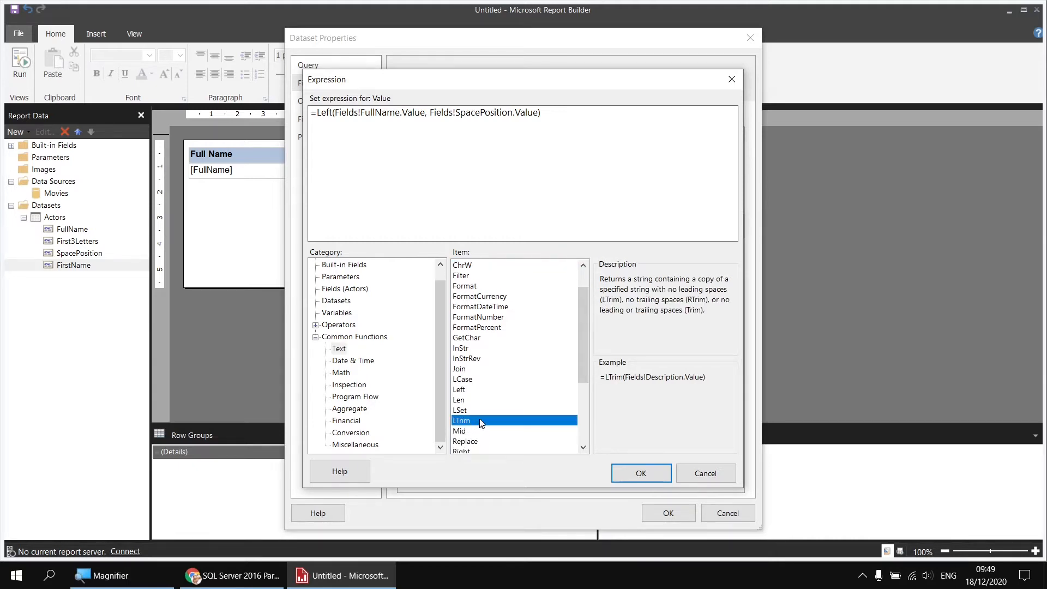
scroll(477, 428, down, 2)
click(470, 413)
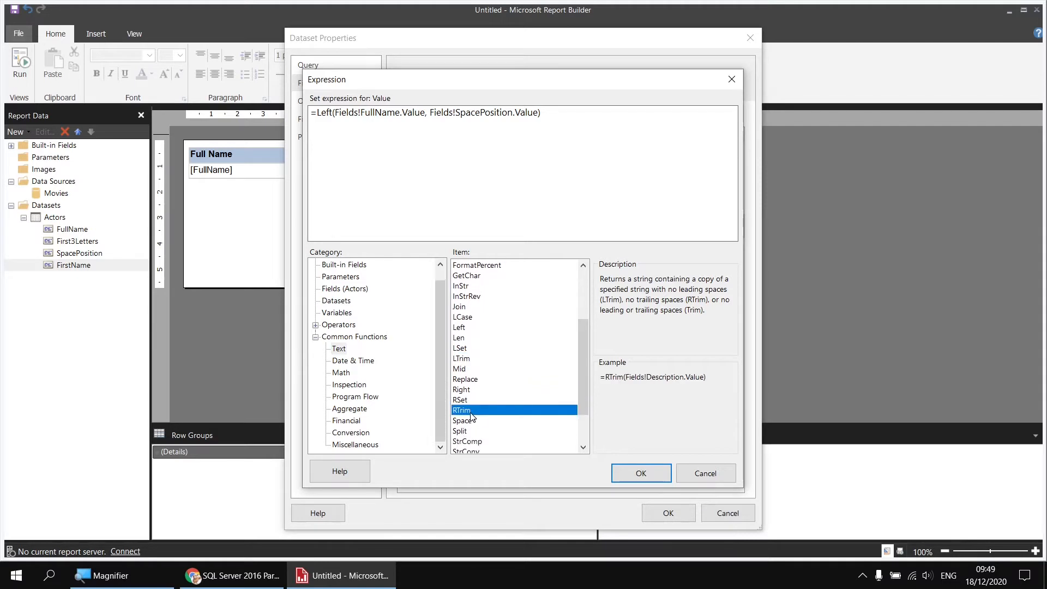
scroll(484, 414, down, 2)
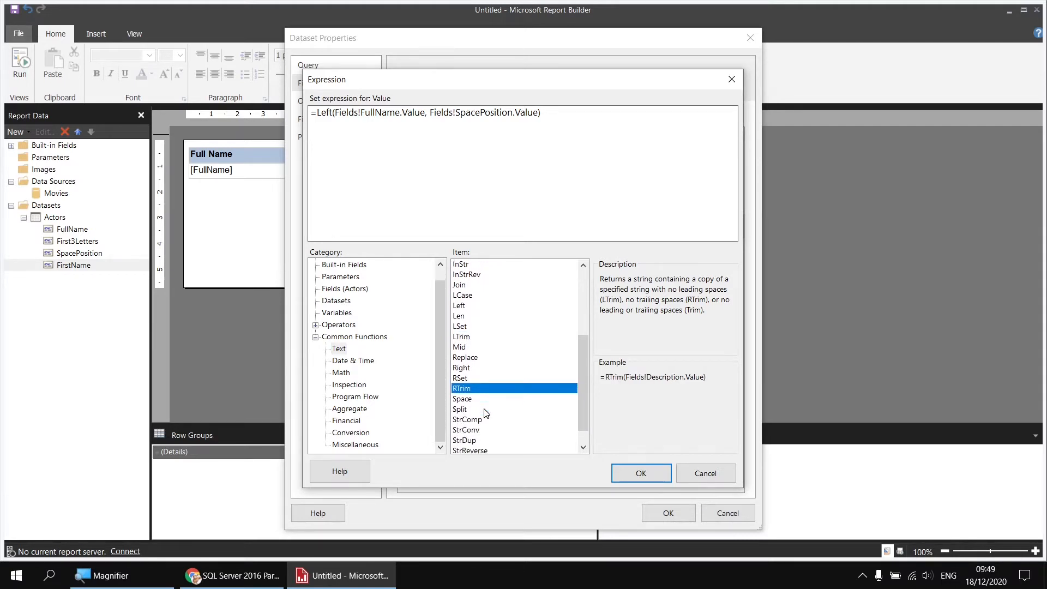
click(484, 432)
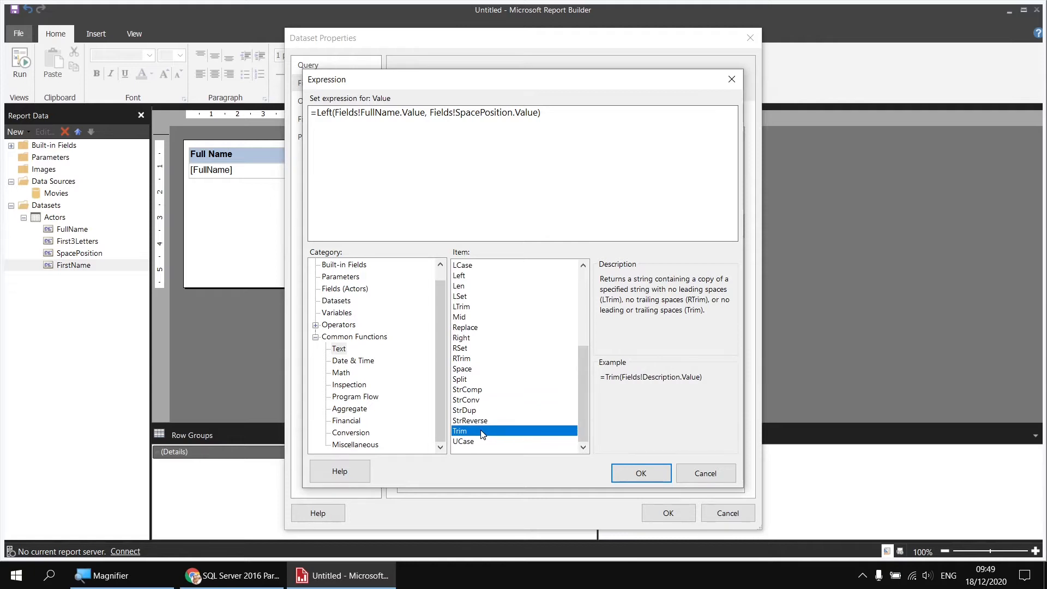
click(466, 360)
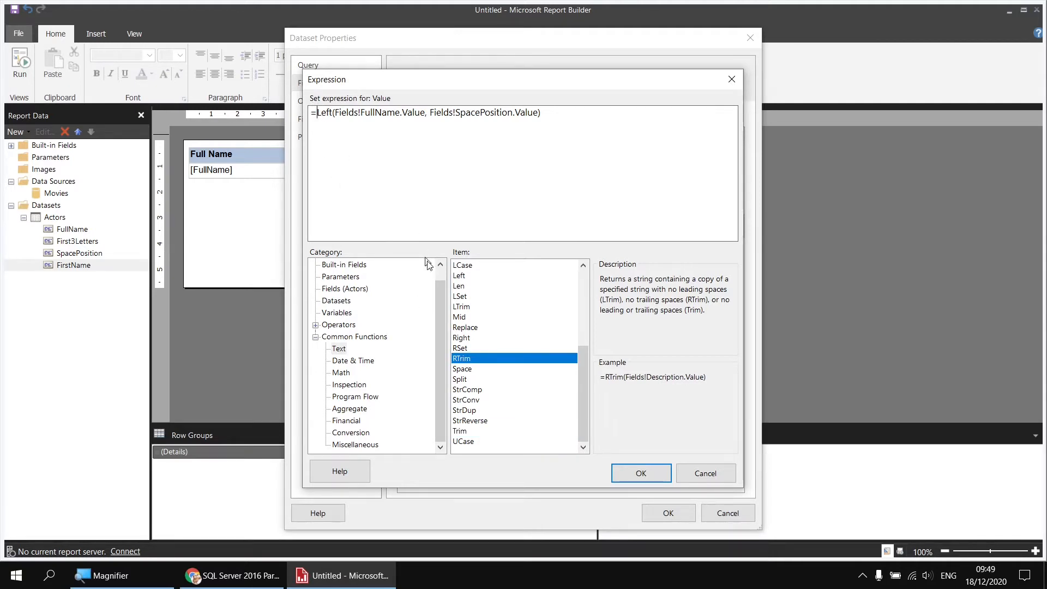
Wrap the FirstName expression in RTrim so it reads =RTrim(Left(Fields!FullName.Value, Fields!SpacePosition.Value)).
double_click(464, 359)
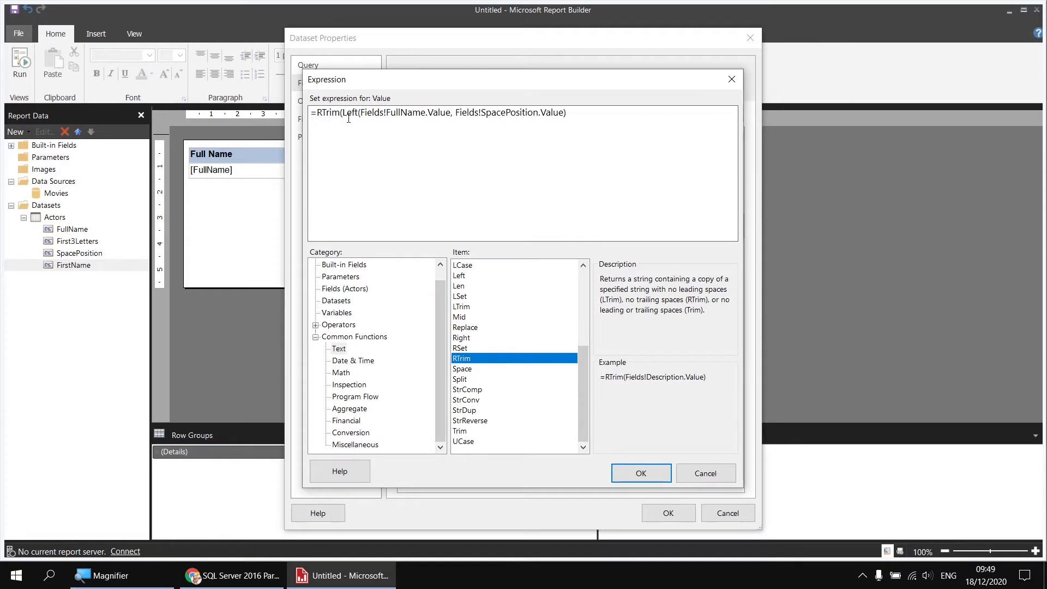
drag(318, 113, 343, 113)
click(582, 111)
key(super+plus)
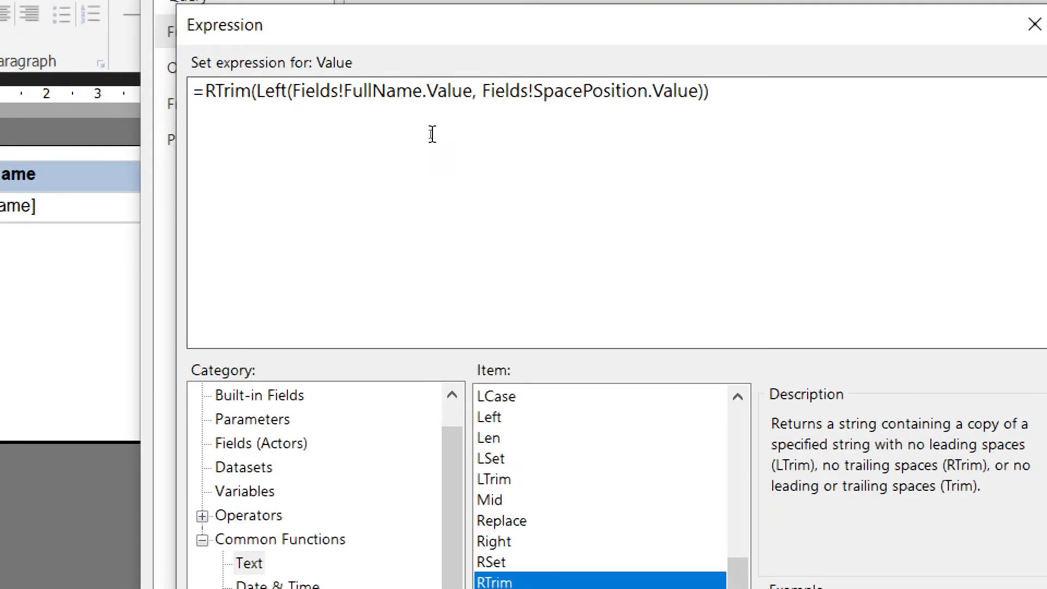
key(super+minus)
Accept the expression and dataset changes, run the report to check the first names and return to the design view.
click(641, 474)
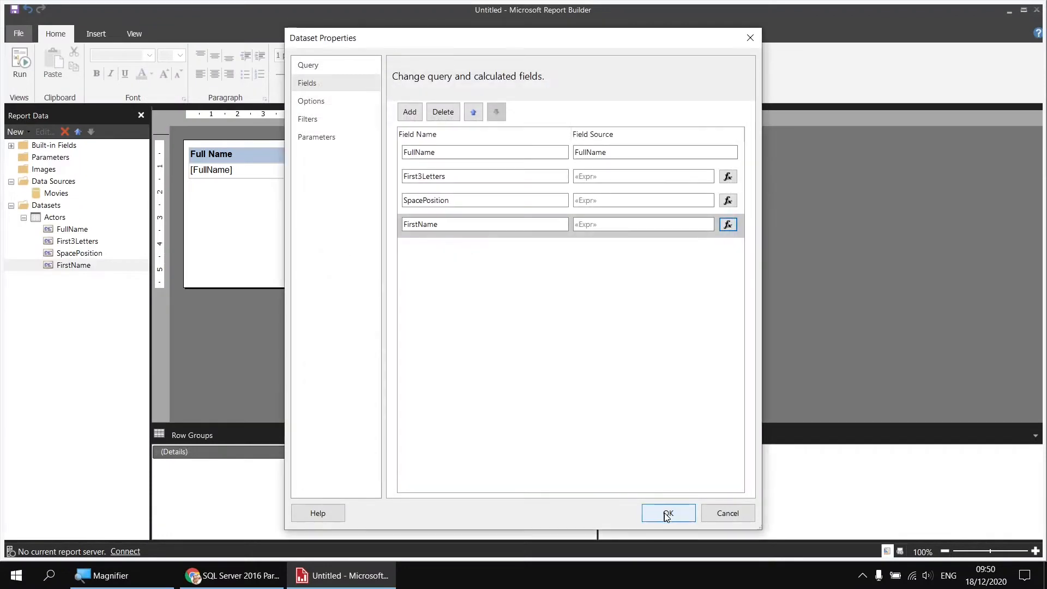
click(666, 514)
click(20, 64)
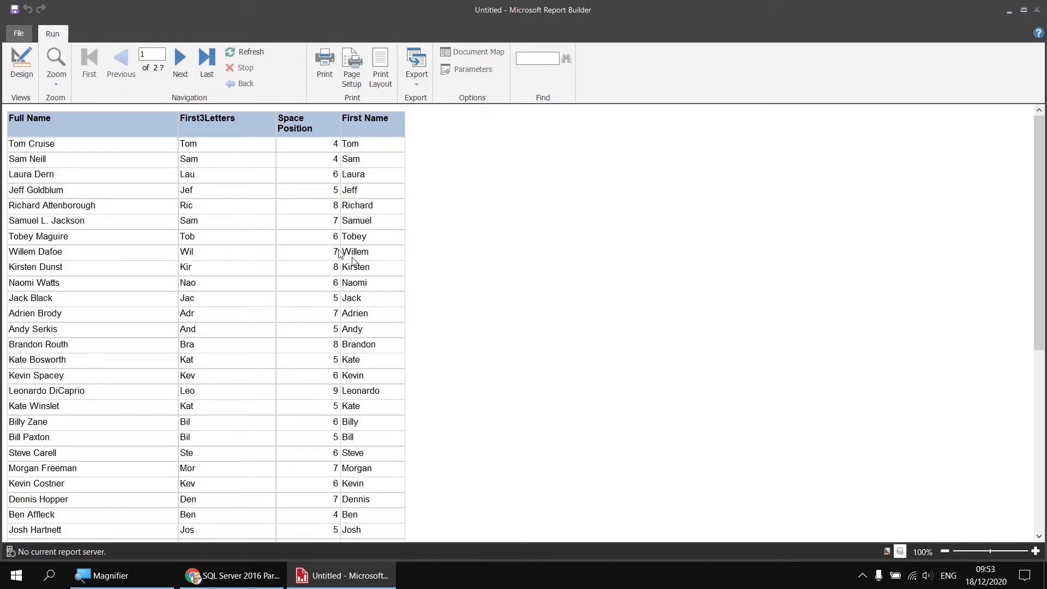
click(22, 64)
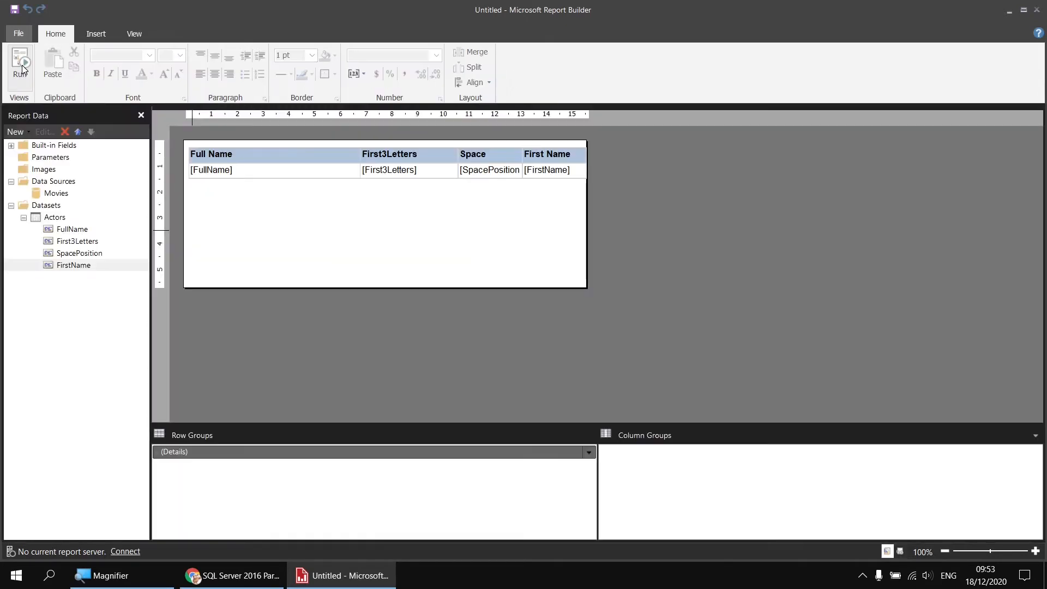
Sort the whole table by SpacePosition from A to Z, run the report to check the order and return to the design view.
click(273, 159)
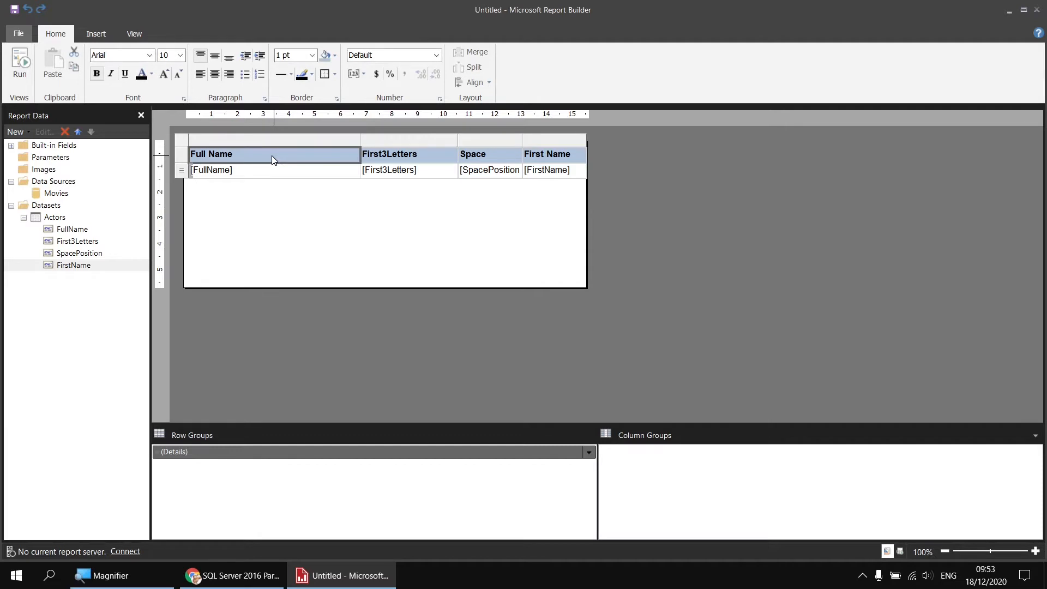
right_click(183, 139)
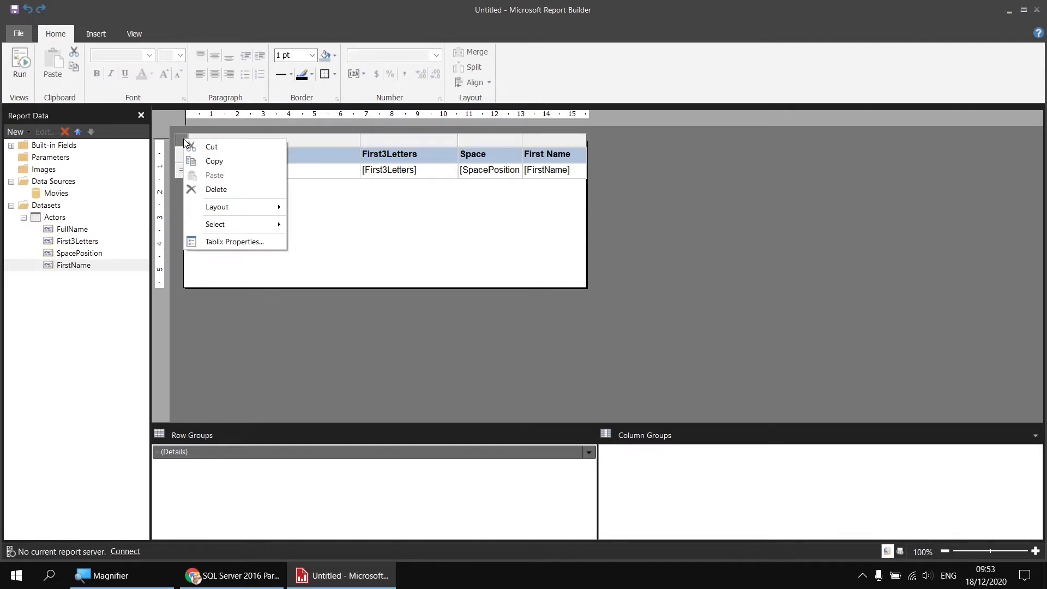
click(212, 245)
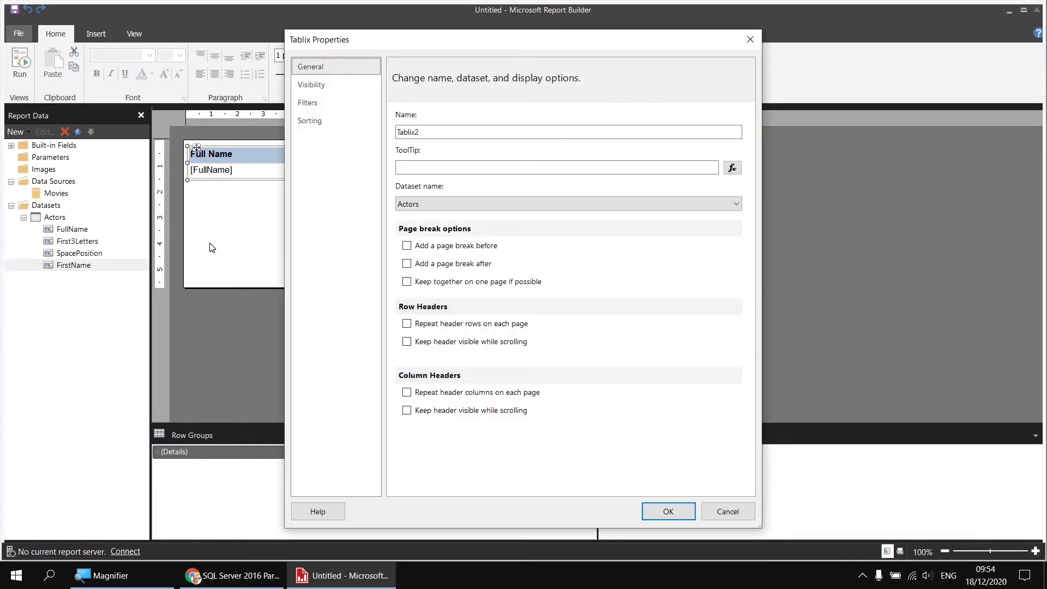
click(314, 124)
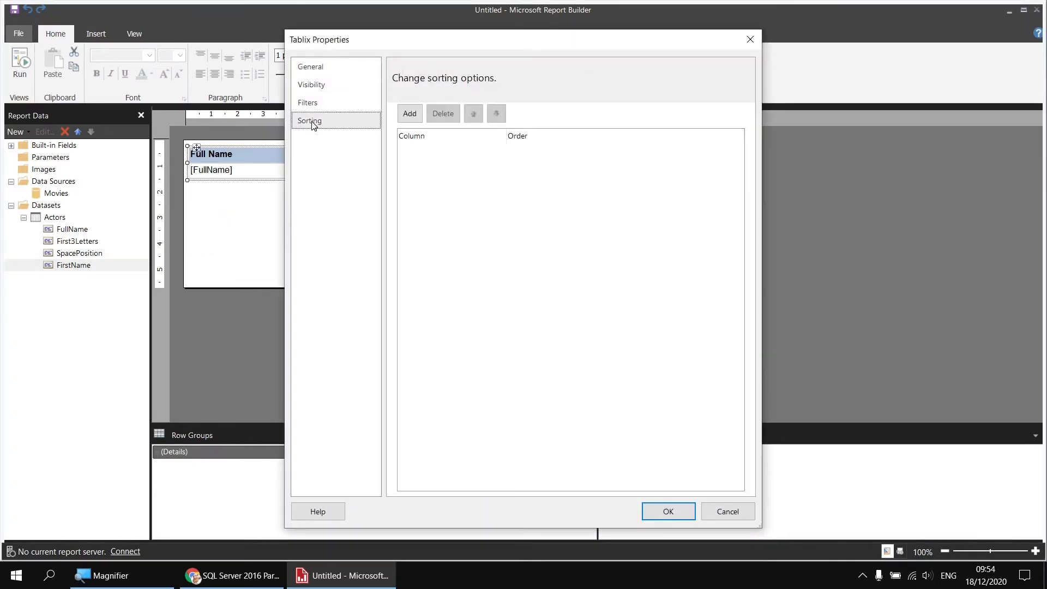
click(410, 114)
click(642, 155)
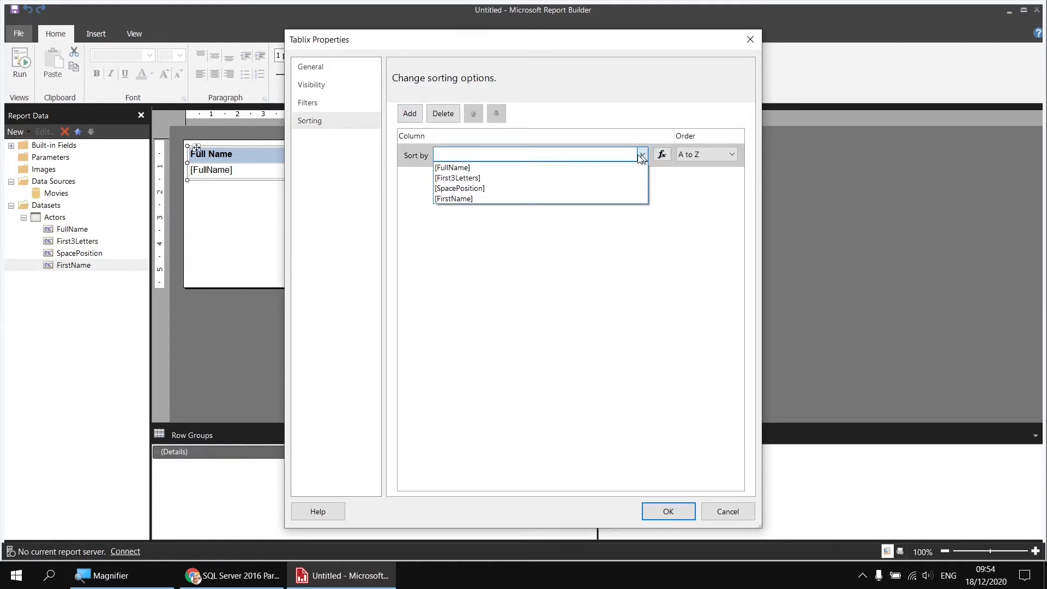
click(491, 189)
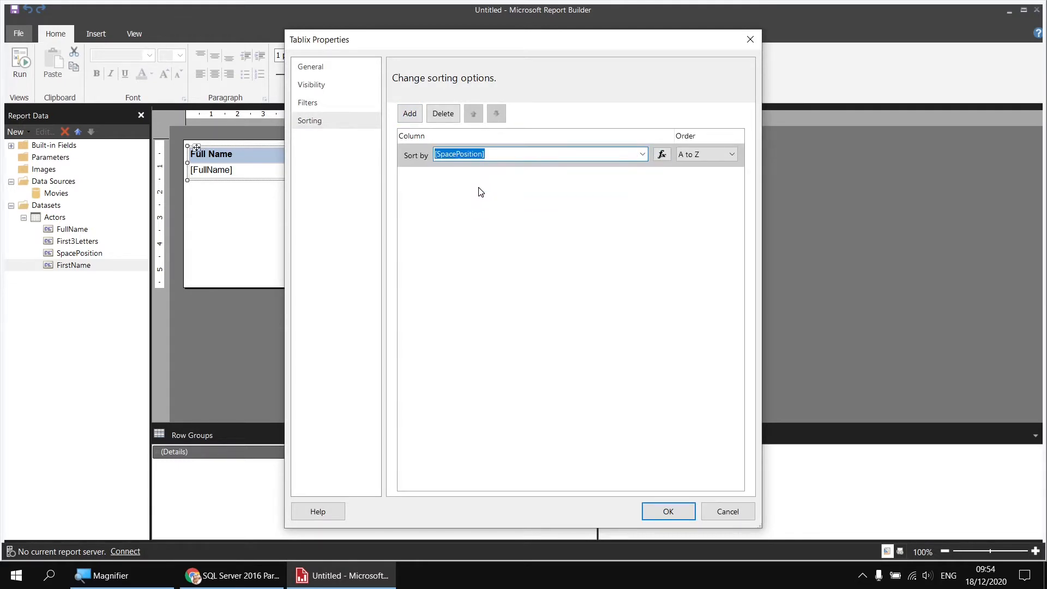
click(667, 512)
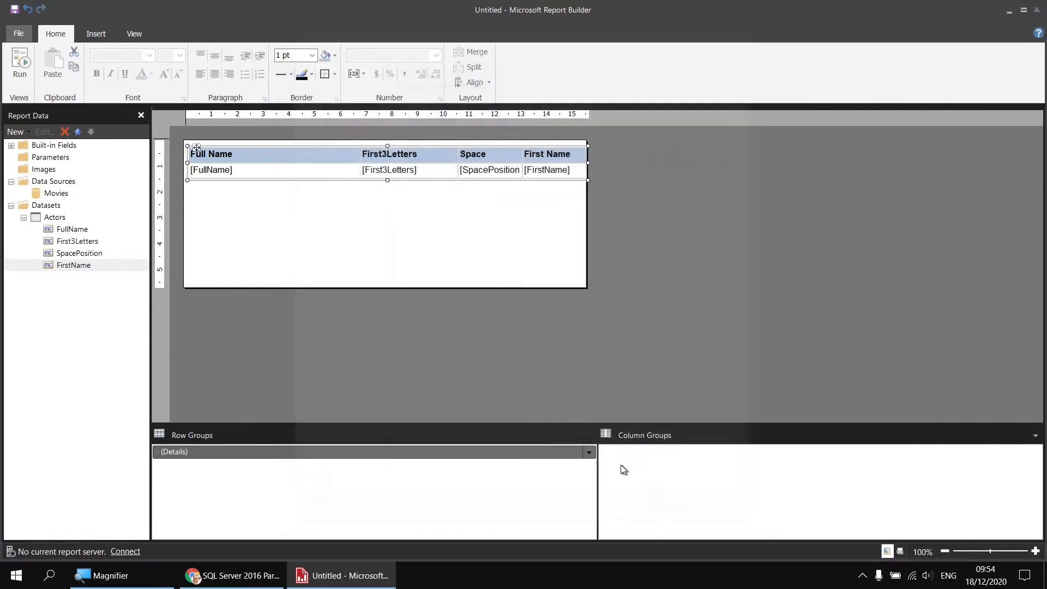
click(20, 62)
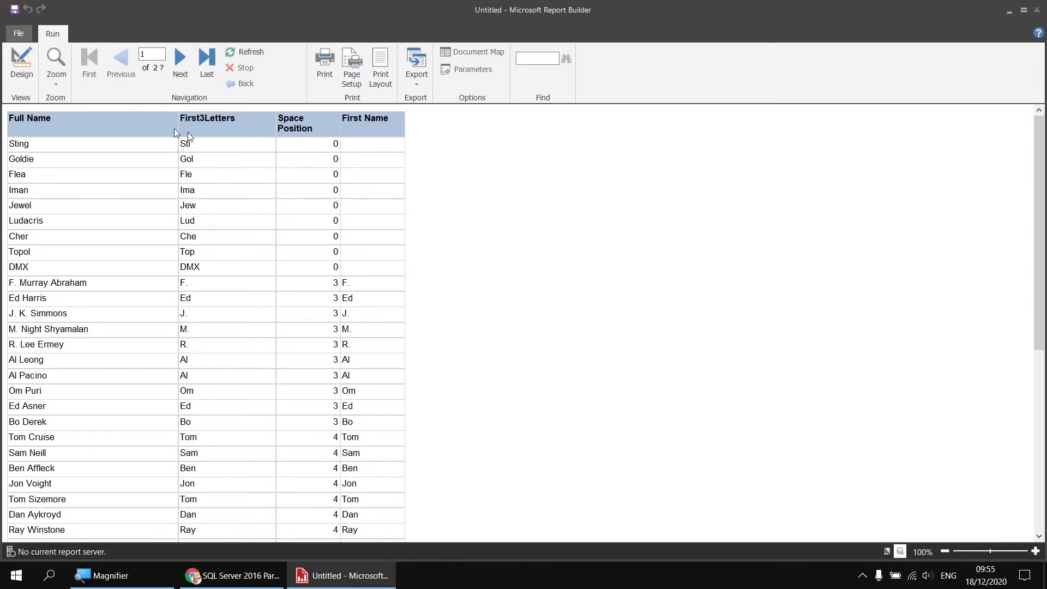
click(21, 67)
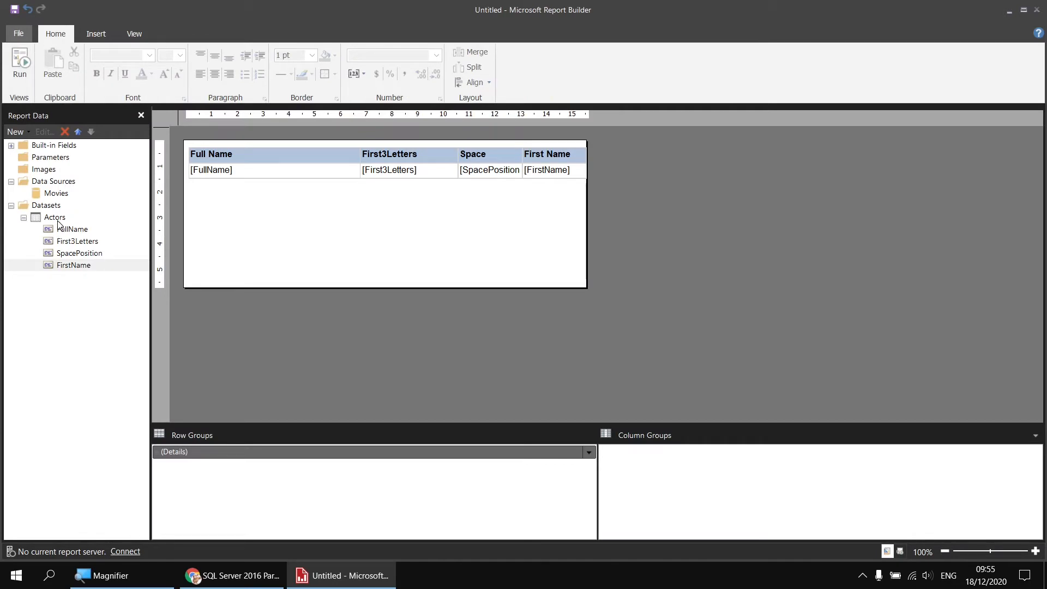
Reopen the FirstName field's expression and insert the IIf program flow function directly before RTrim.
right_click(69, 267)
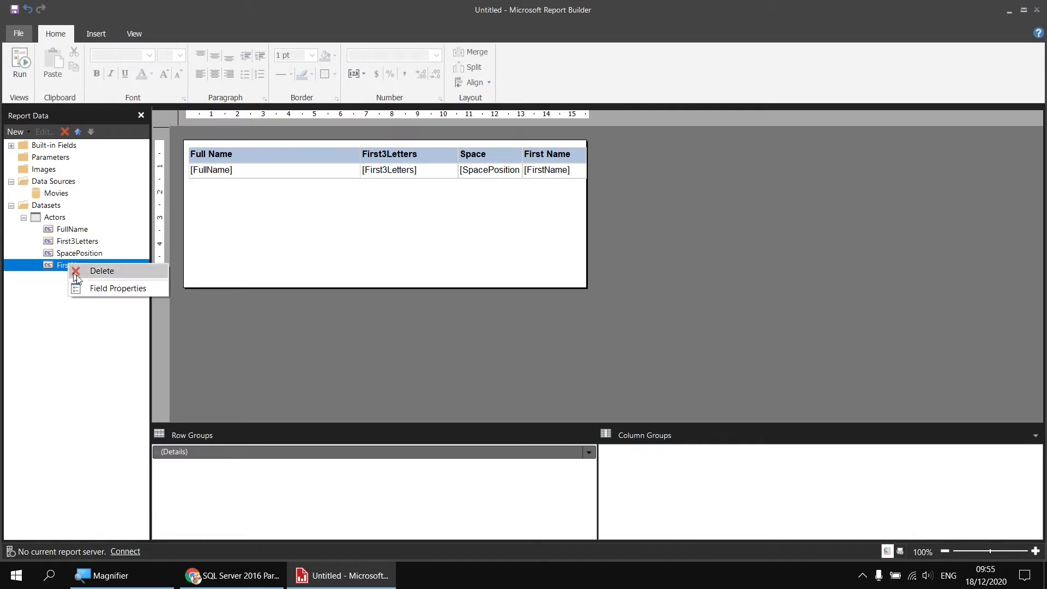
click(117, 289)
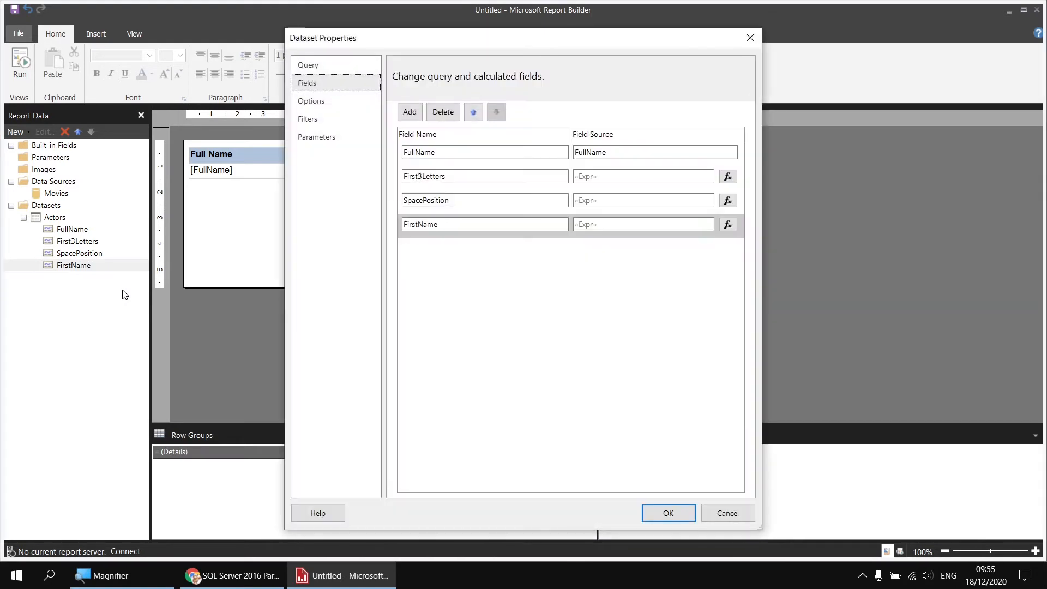
click(728, 225)
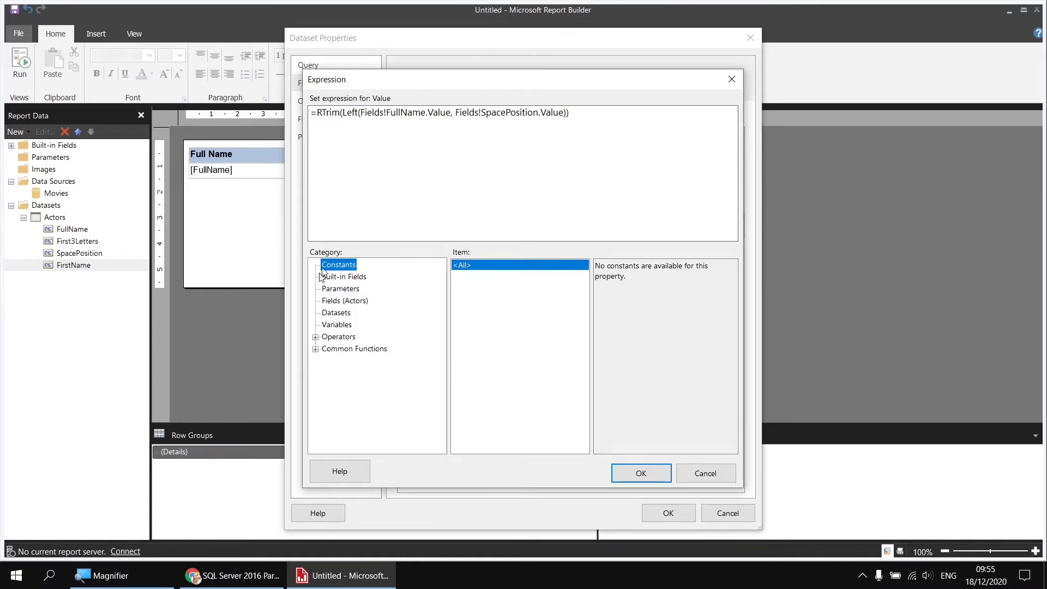
click(315, 349)
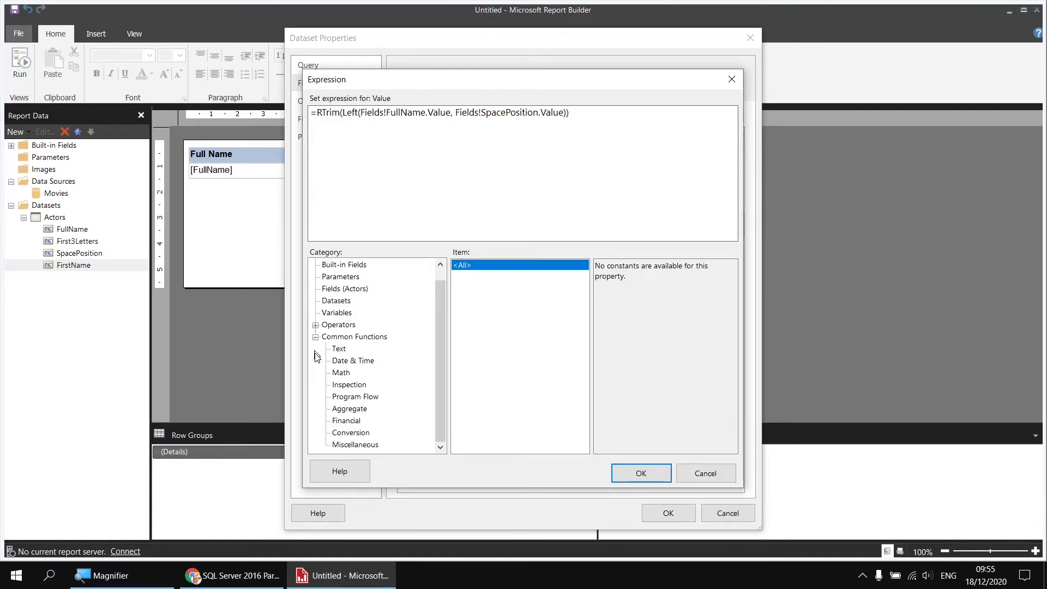
click(352, 397)
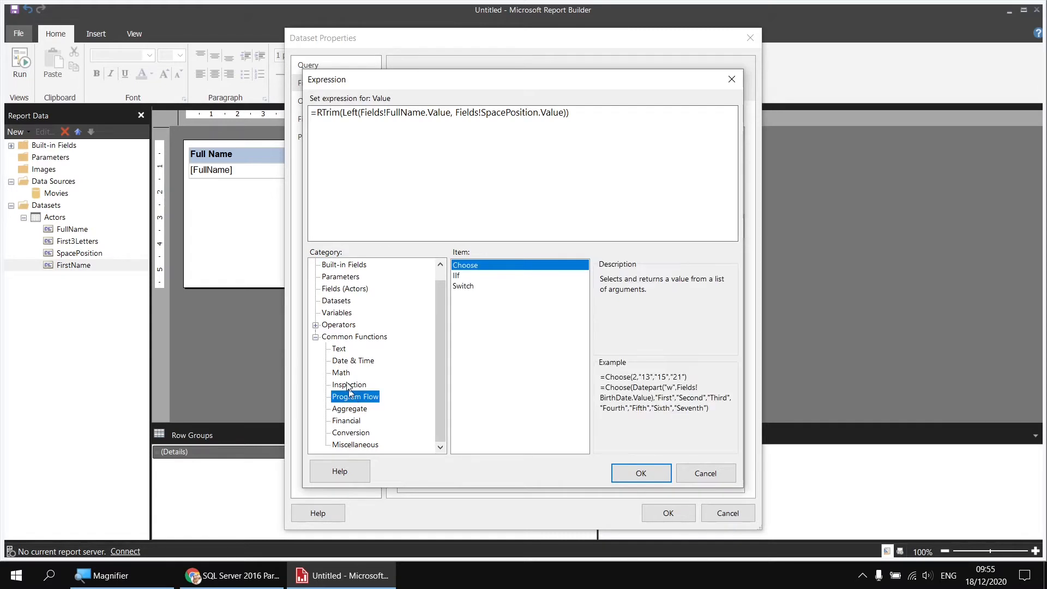
click(463, 278)
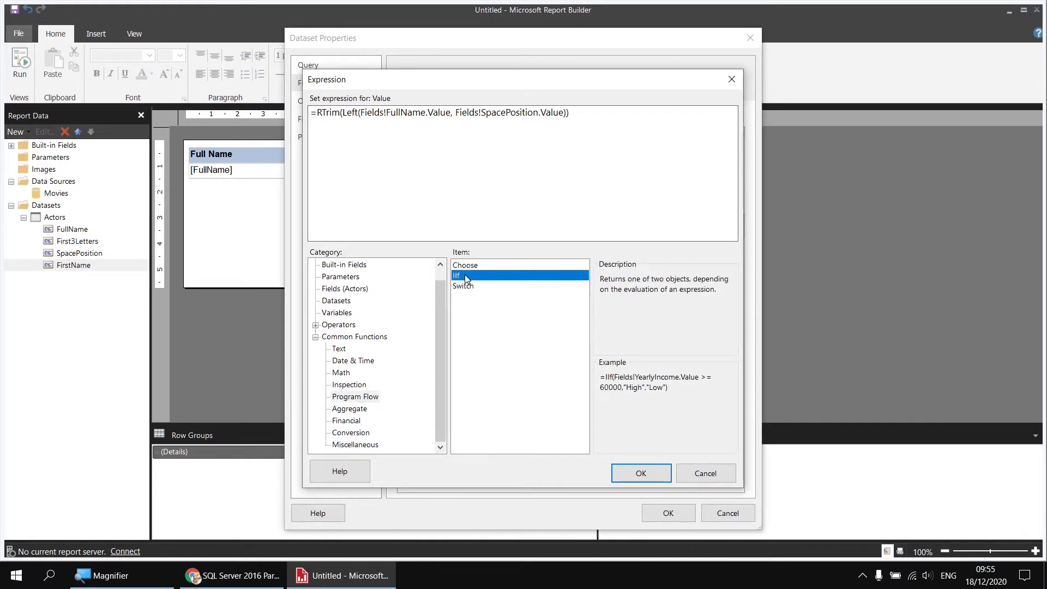
click(317, 113)
double_click(460, 276)
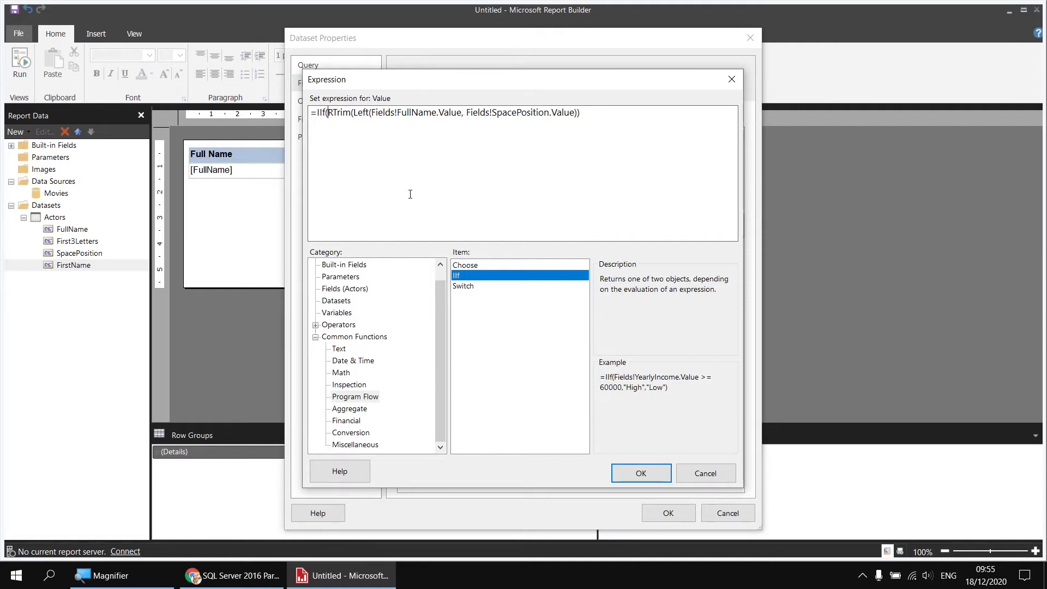
Enter Fields!SpacePosition.Value = 0 as the IIf condition, followed by a comma.
click(355, 291)
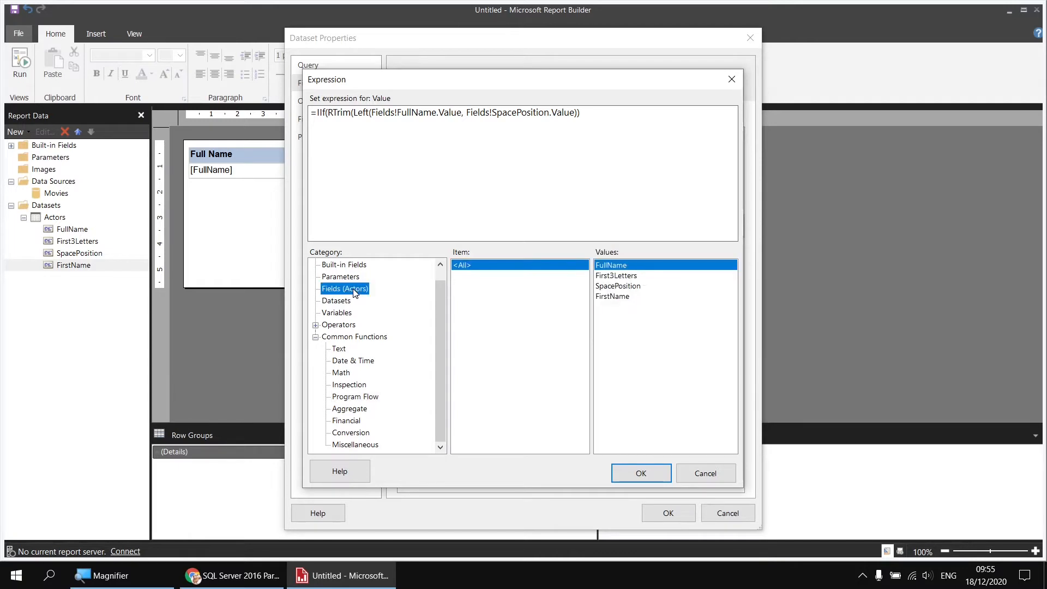
double_click(613, 289)
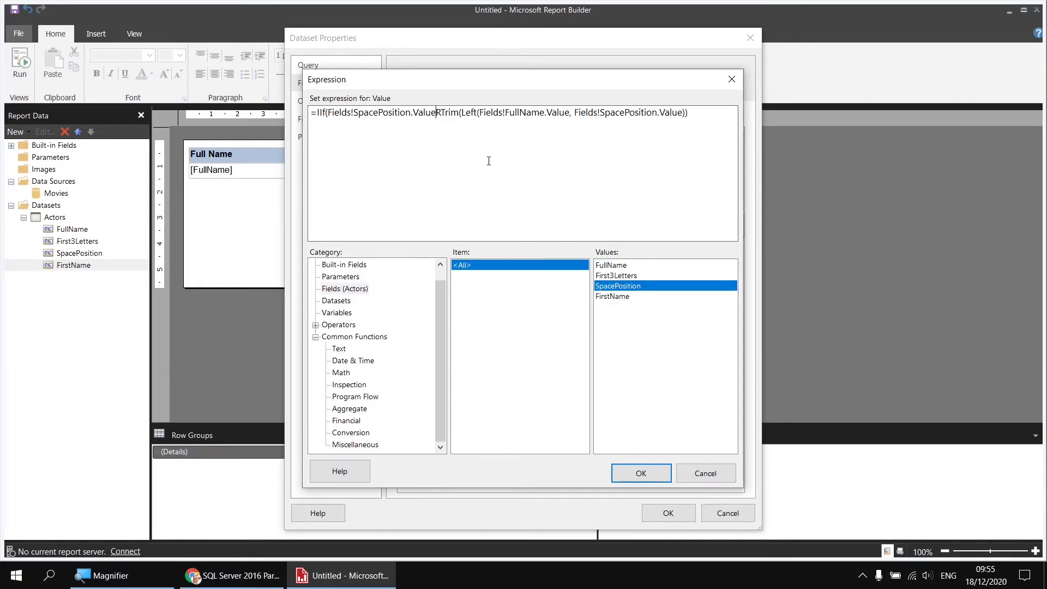
text(= 0)
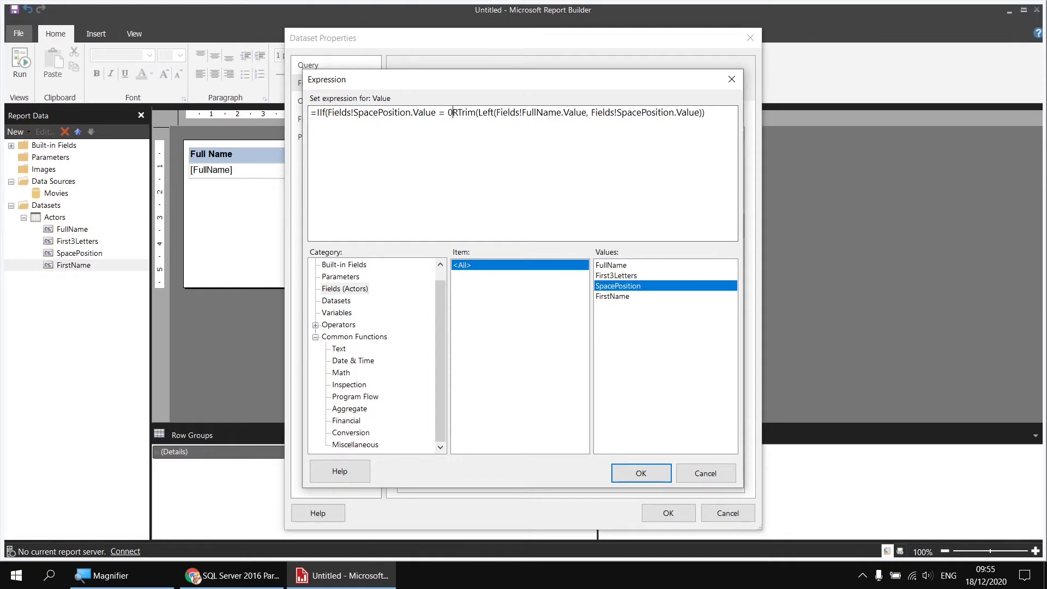
key(Left)
text(,)
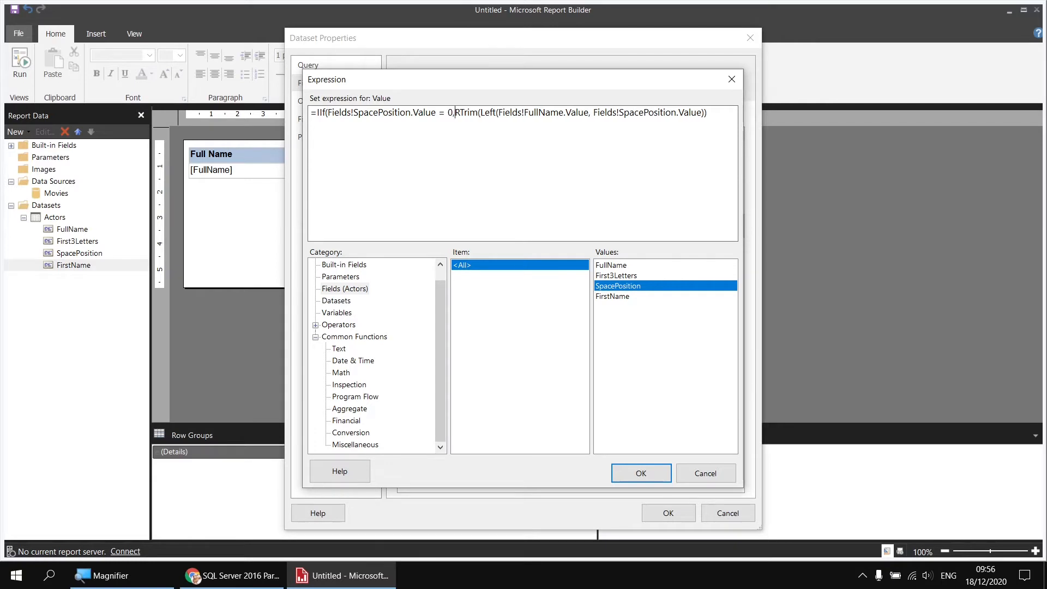
Insert Fields!FullName.Value as the IIf true result, separate it from RTrim with a comma, and add the final closing bracket.
click(614, 265)
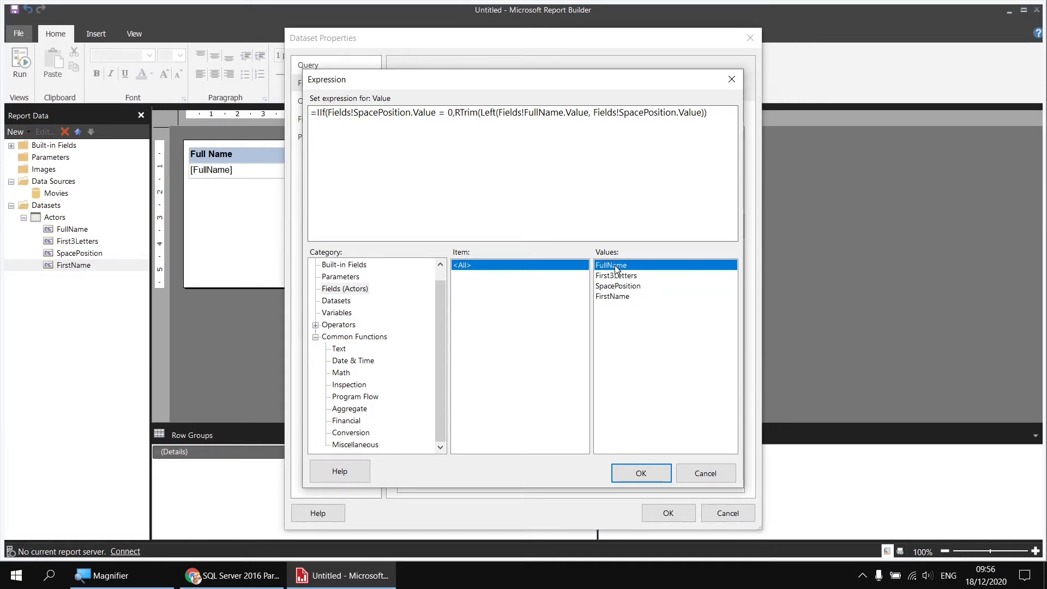
double_click(614, 265)
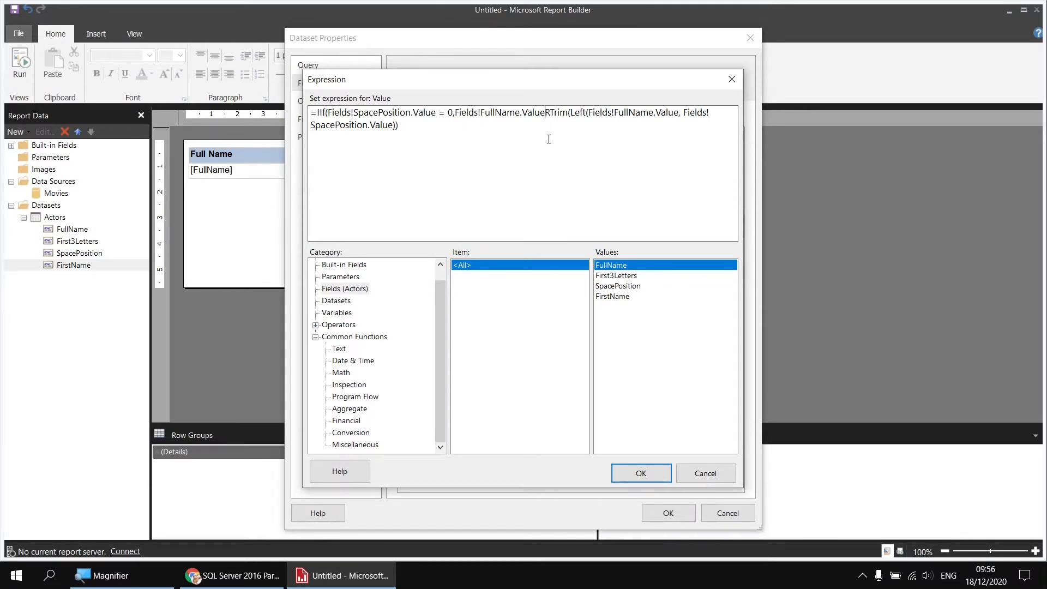
text(,)
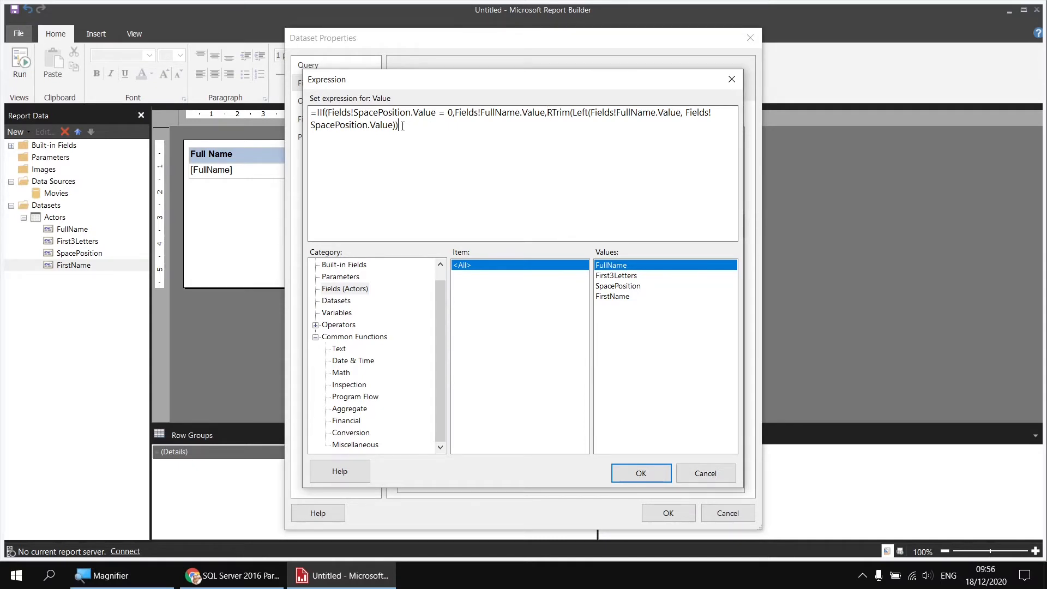
text())
Break the IIf expression so the condition, the FullName result and the RTrim result each start on their own line.
click(330, 113)
key(Return)
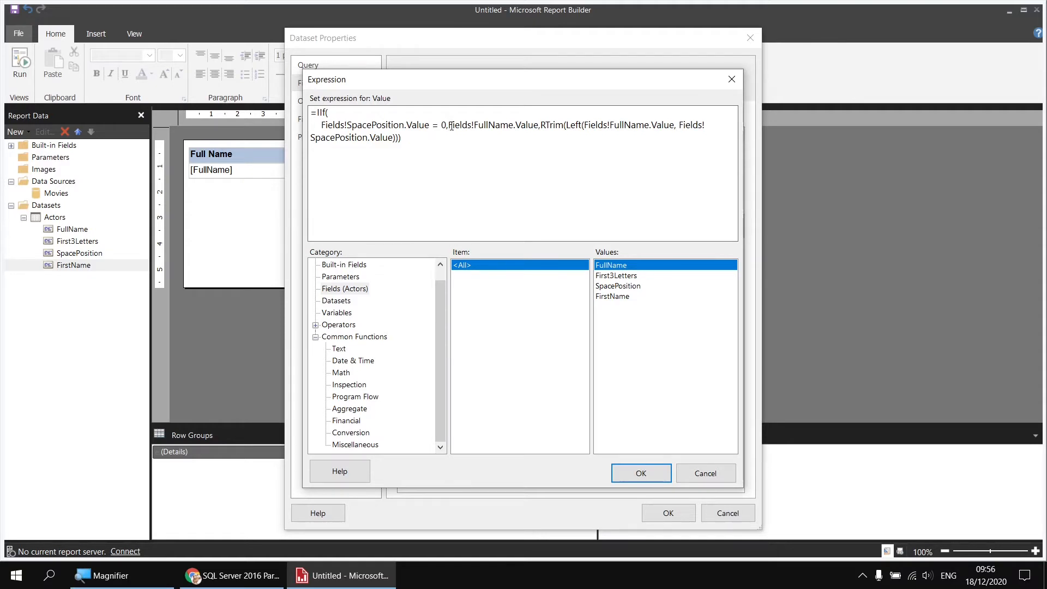
click(452, 126)
key(Return)
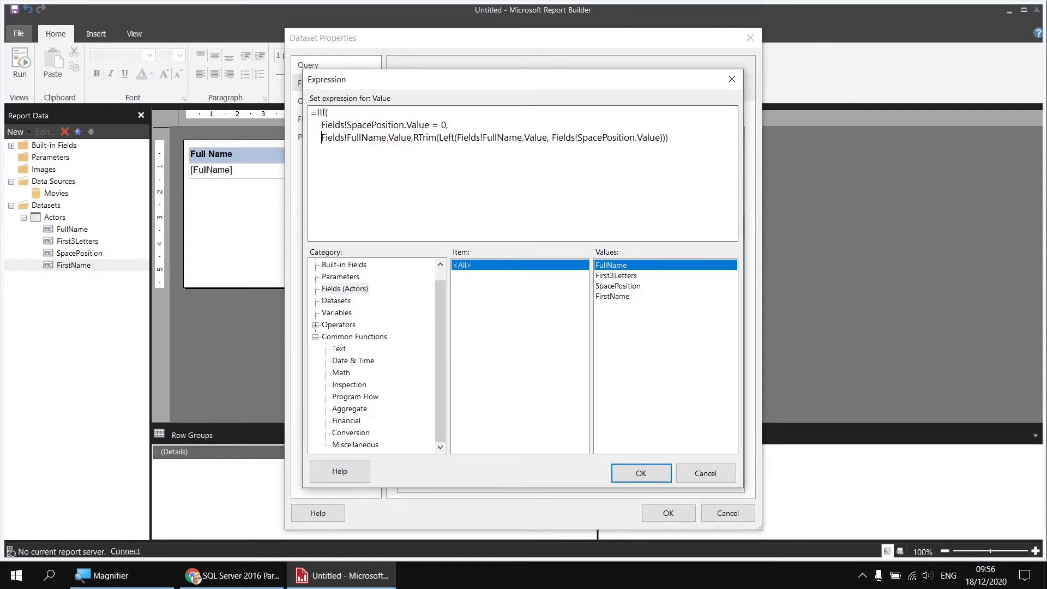
click(414, 138)
key(Return)
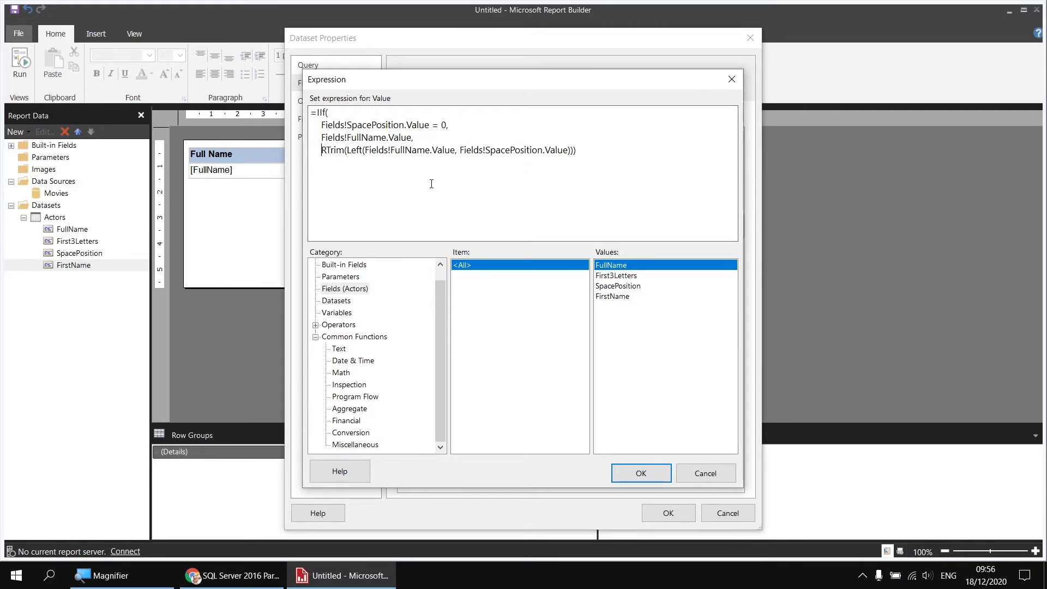
key(super+plus)
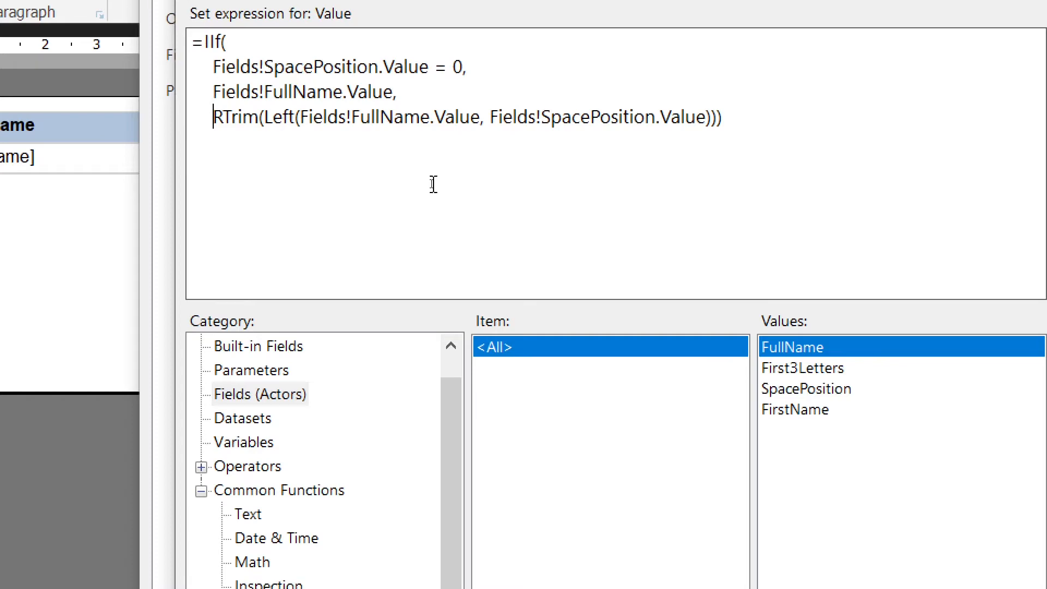
key(super+minus)
Accept the expression and dataset changes, run the report to check the single-word first names, and return to the design view.
click(628, 472)
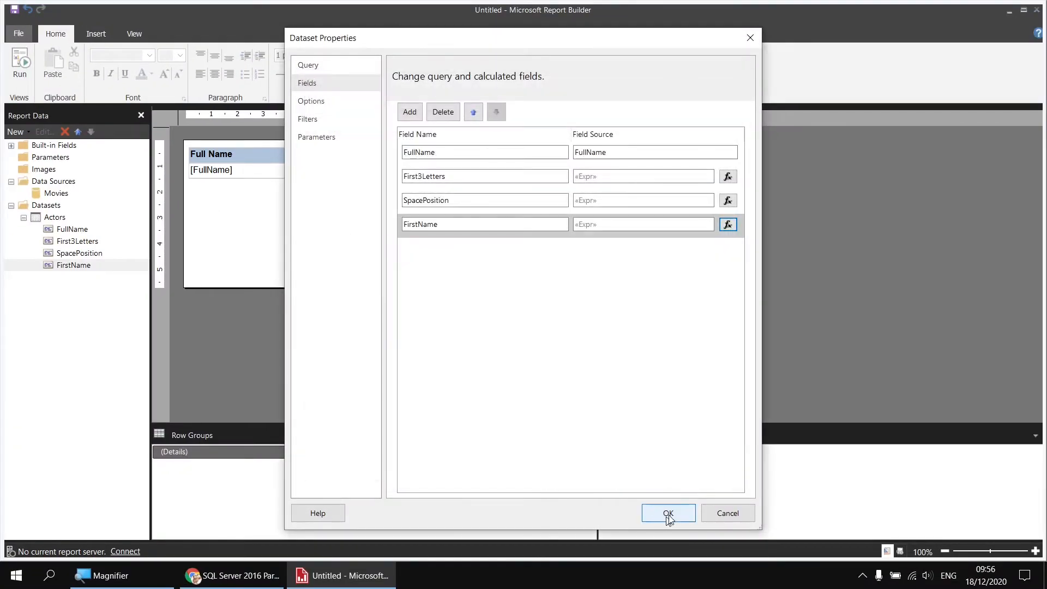
click(668, 512)
click(6, 69)
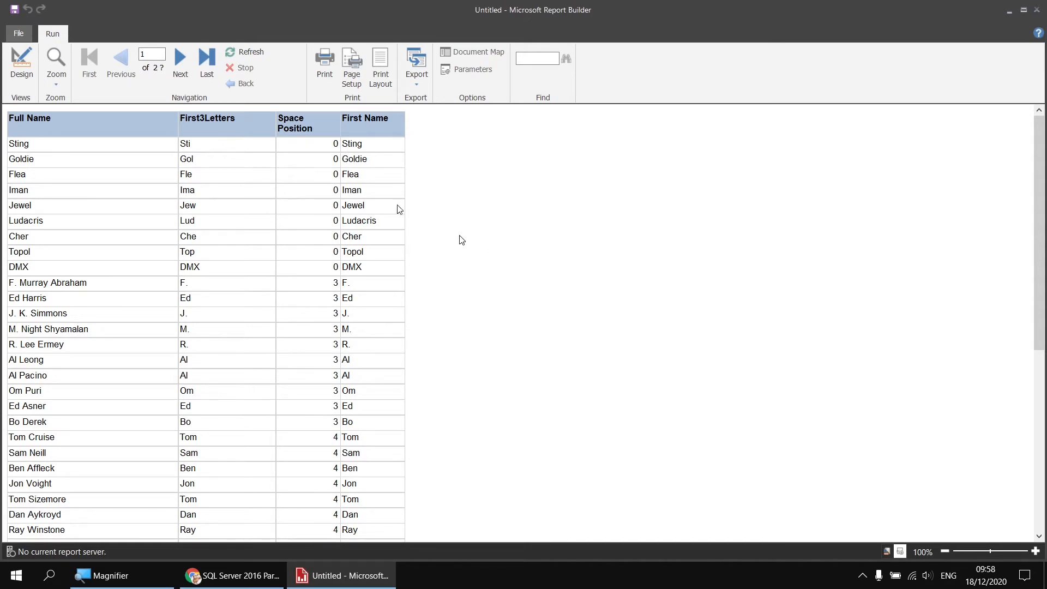
click(24, 63)
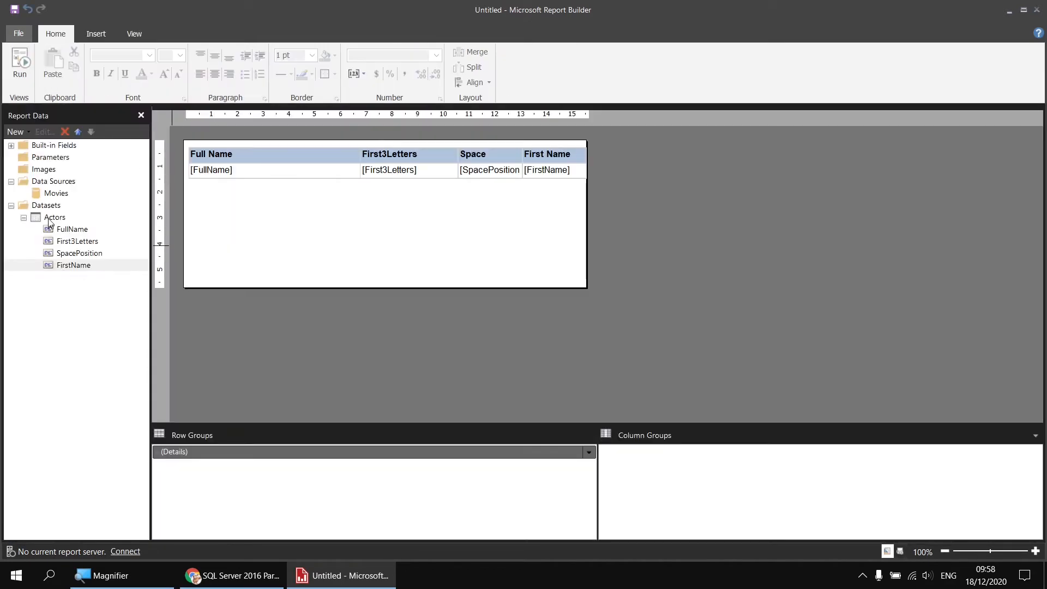
Add the column CHARINDEX(' ',Actor.FullName) AS FirstName2 below Actor.FullName in the Actors dataset query and accept the change.
right_click(59, 218)
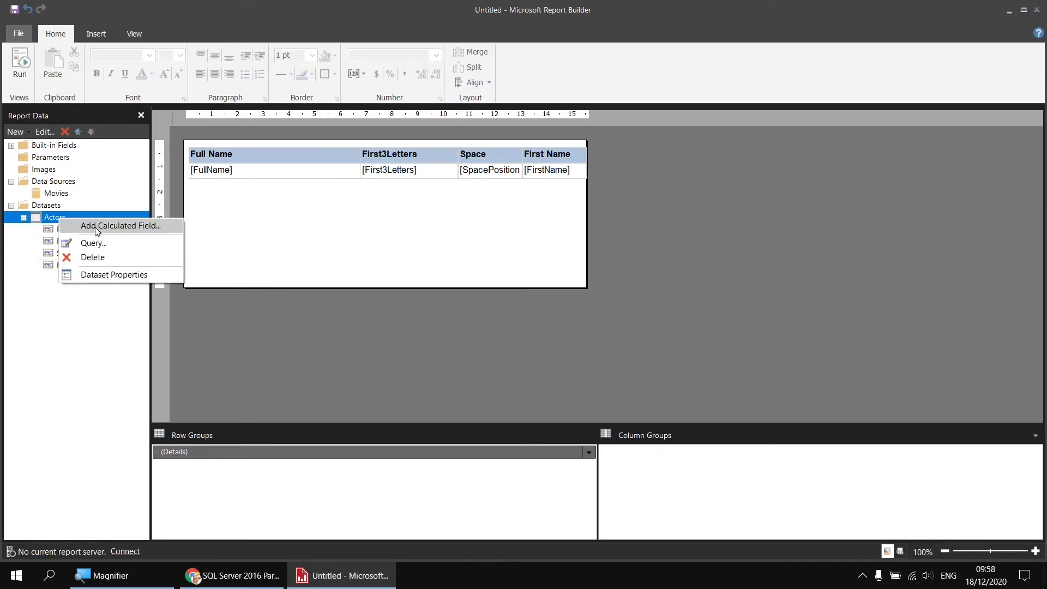
click(115, 275)
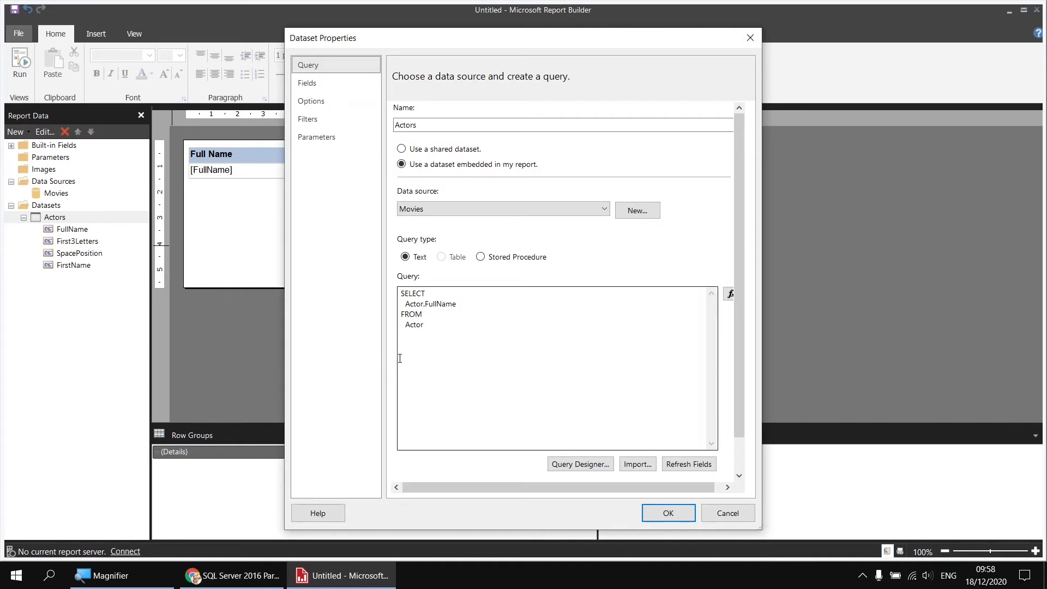
click(462, 304)
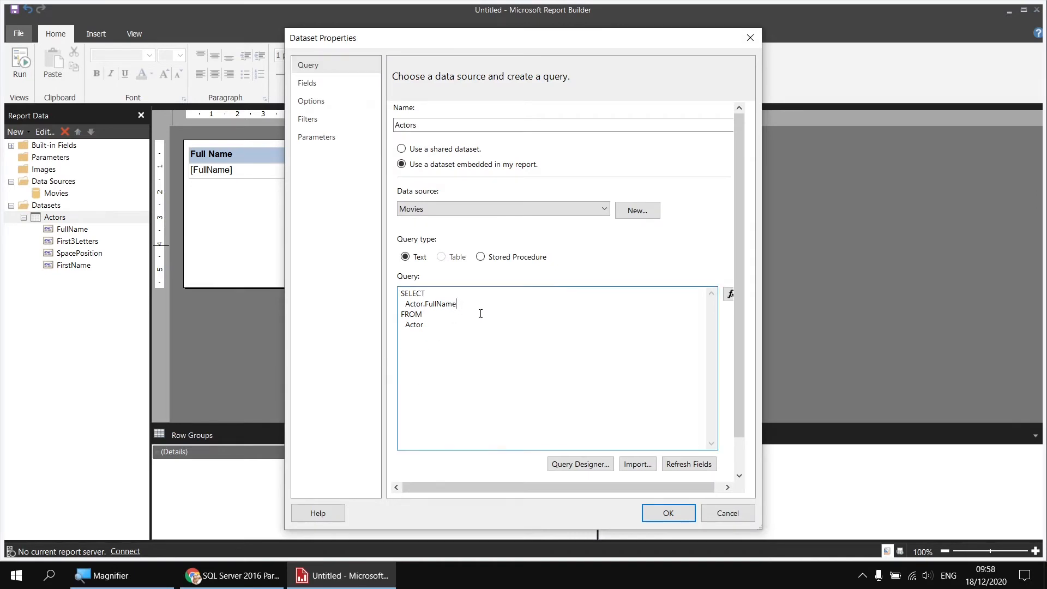
key(Return)
text(CHARINDEX()
text(')
text(',)
drag(407, 304, 457, 304)
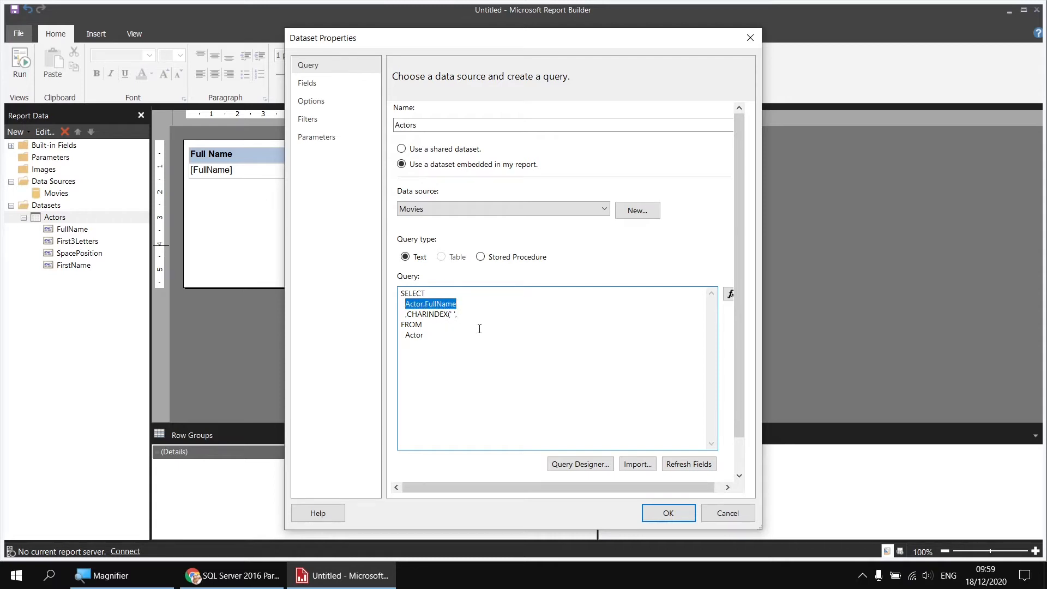
text(Actor.FullName)
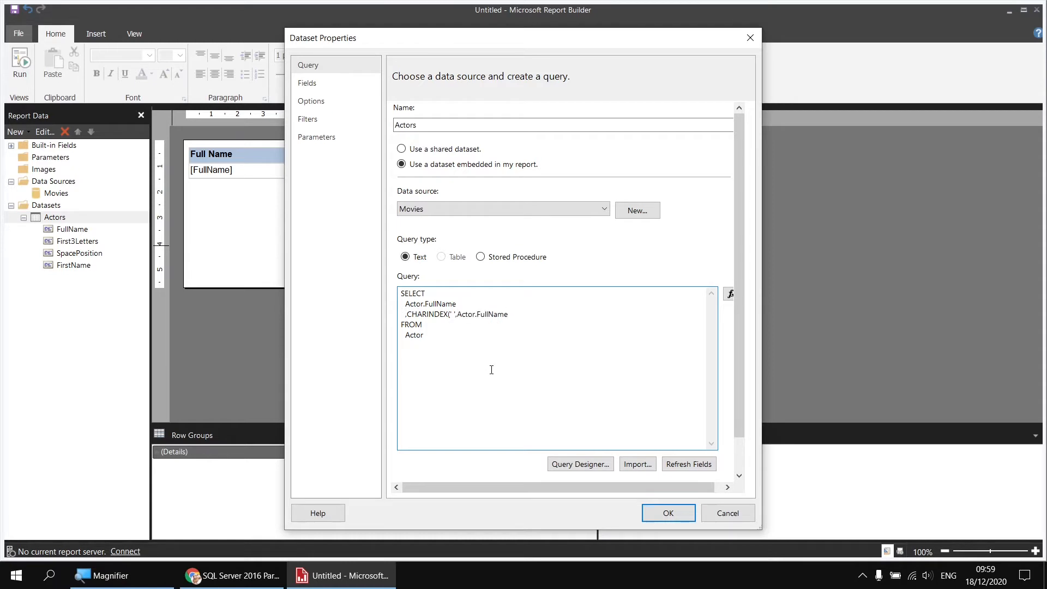
text() AS FirstName2)
click(669, 513)
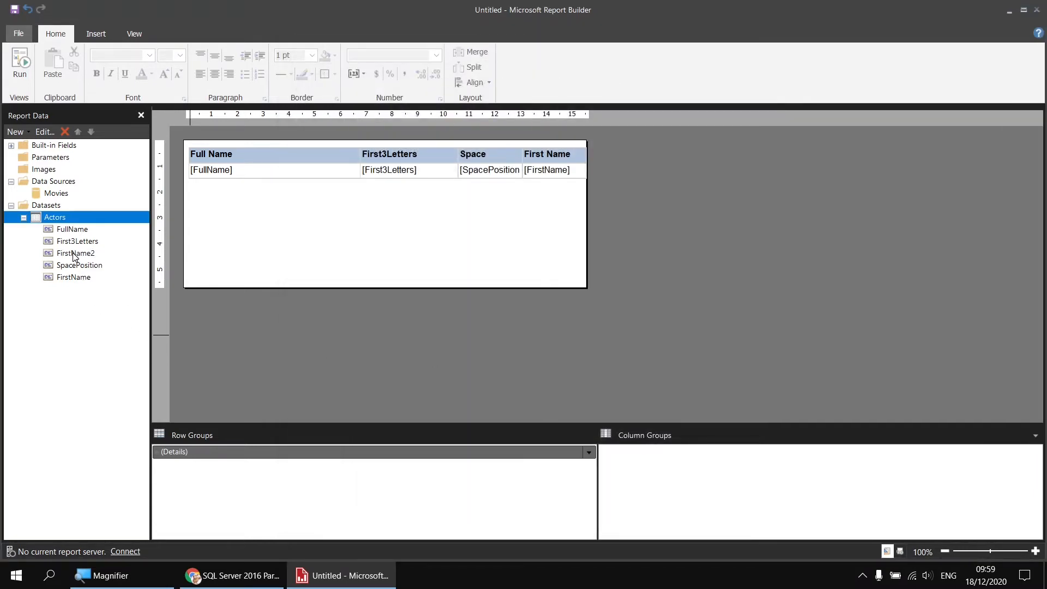
Add the FirstName2 field as a new column after First Name, run the report to check it, and return to the design view.
click(75, 255)
drag(75, 255, 583, 169)
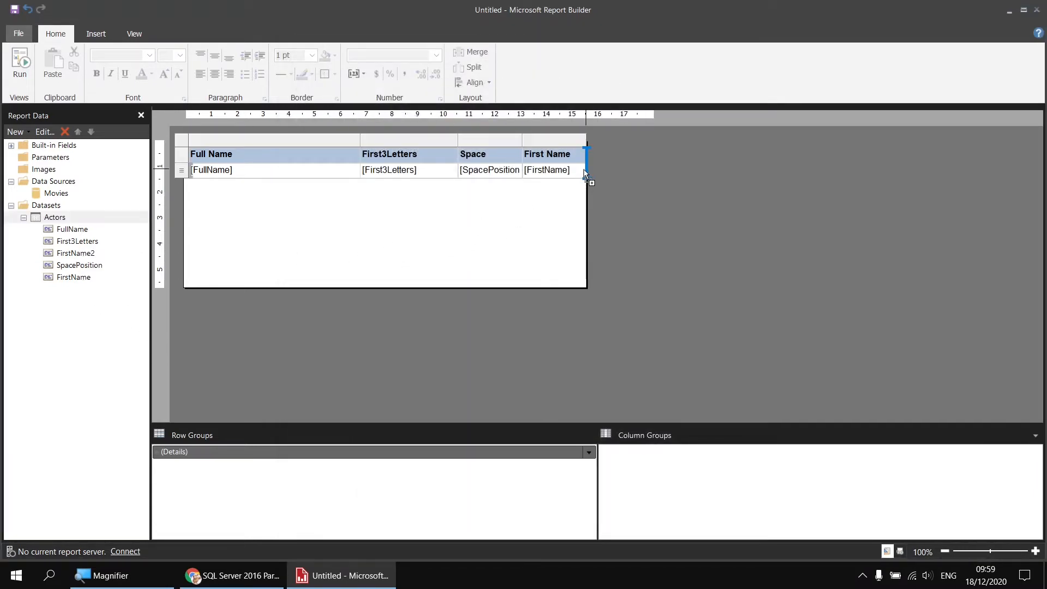
click(20, 64)
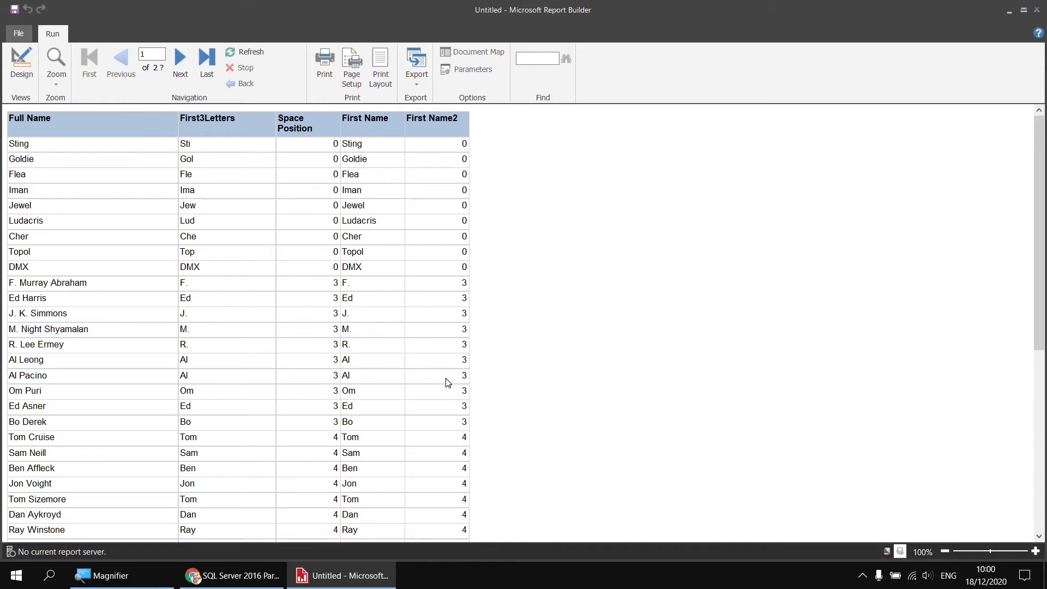
click(19, 67)
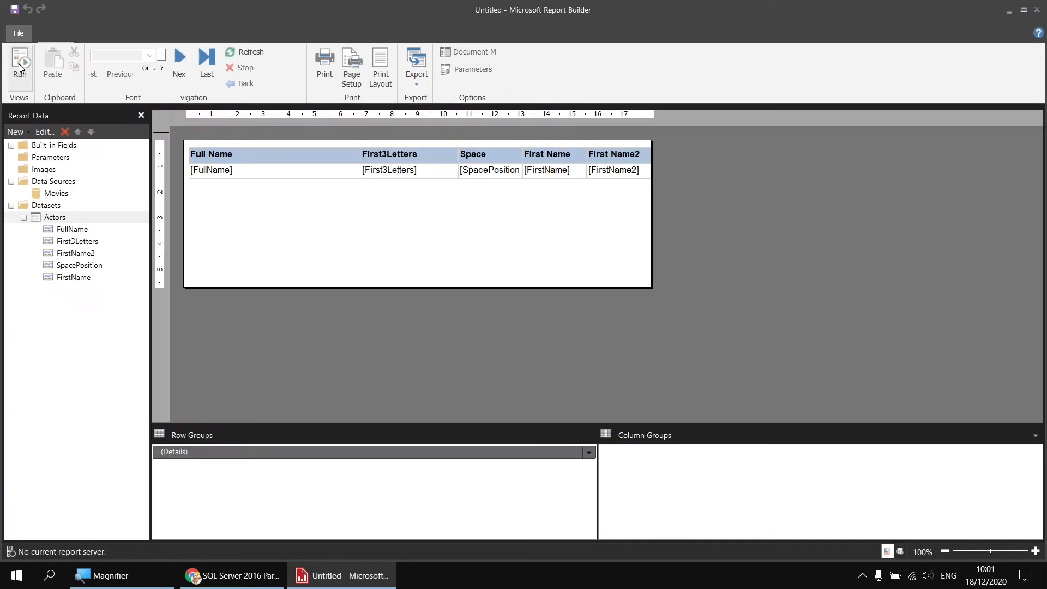
In the Actors dataset query, wrap the CHARINDEX expression for FirstName2 in LEFT, with Actor.FullName as the first argument.
right_click(58, 220)
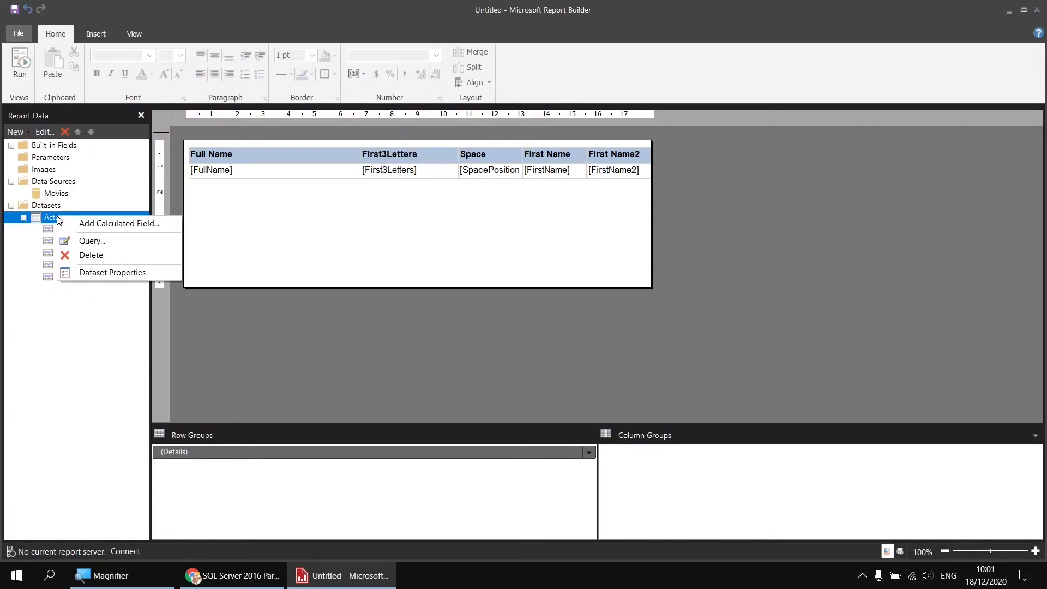
click(111, 273)
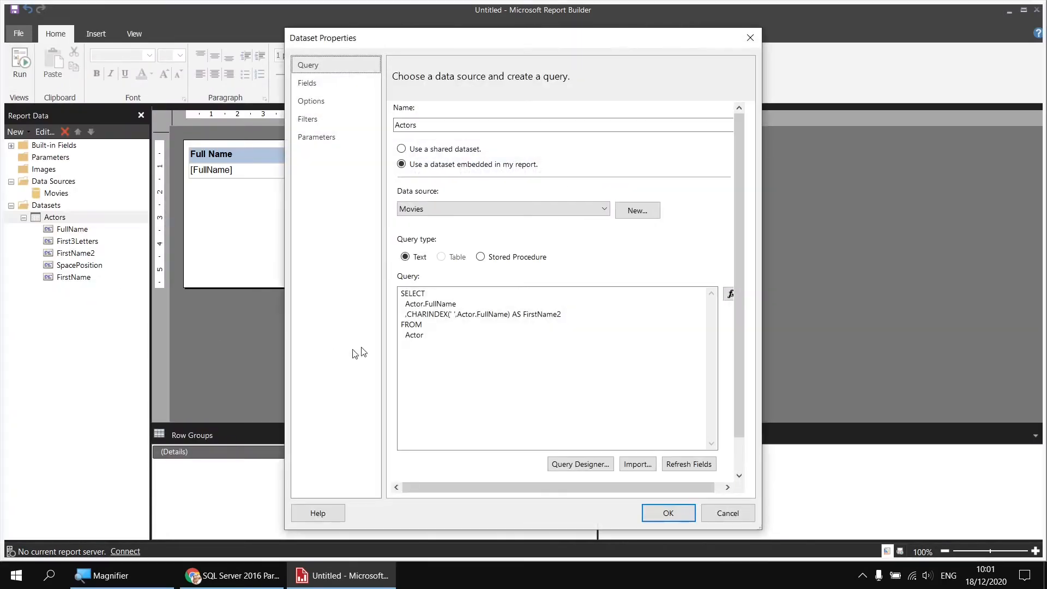
click(407, 314)
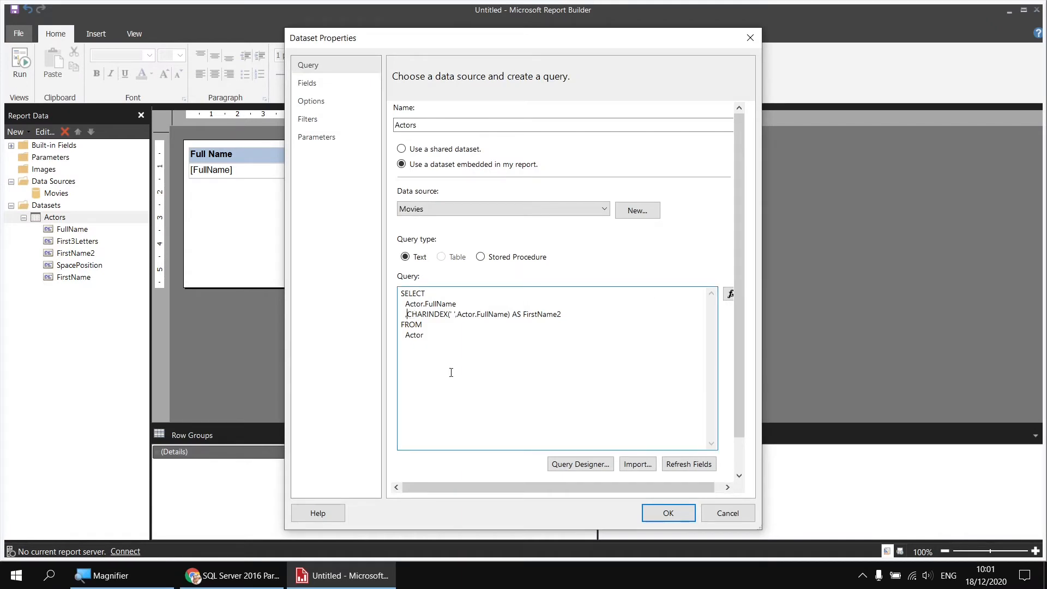
text(LEFT)
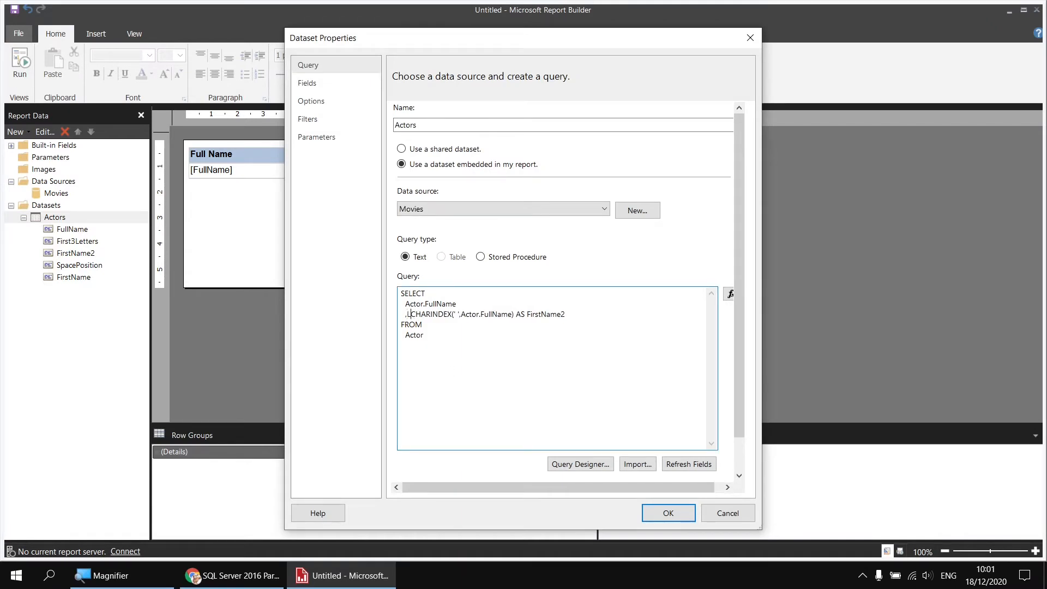
text(()
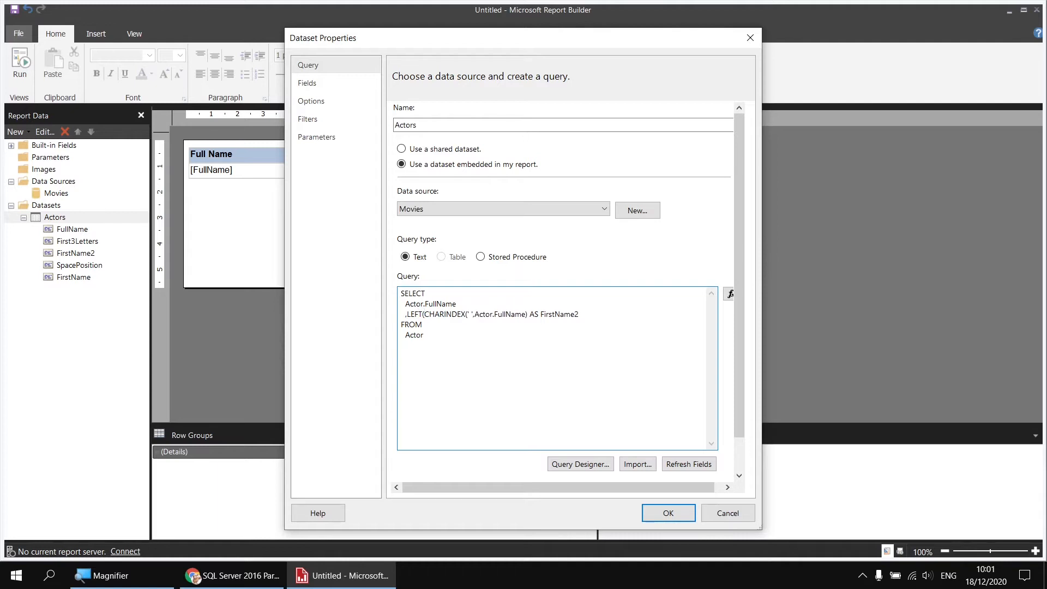
drag(405, 305, 458, 306)
key(ctrl+c)
click(427, 314)
key(ctrl+v)
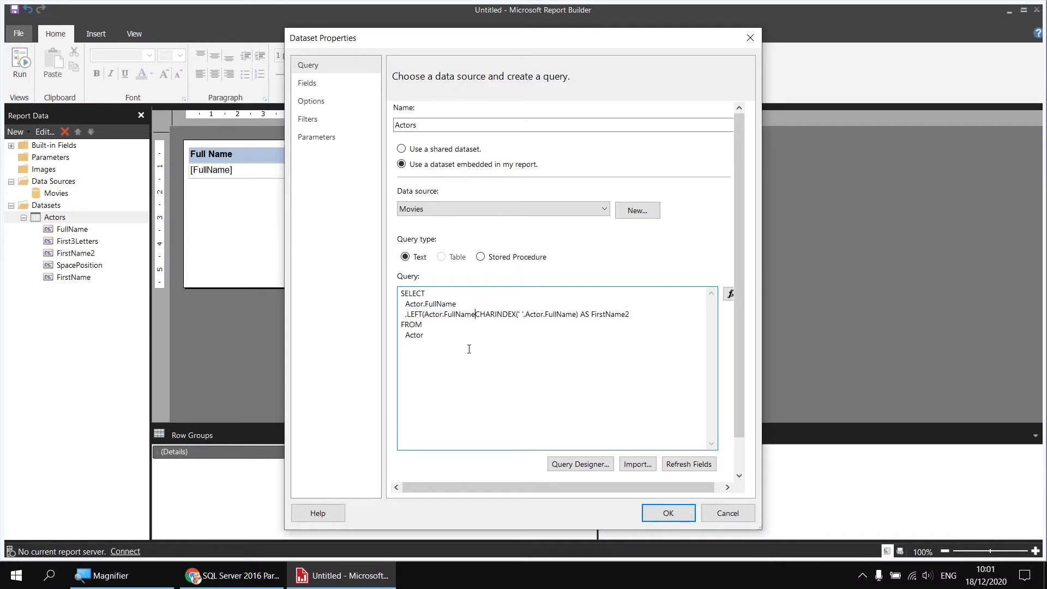
text(,)
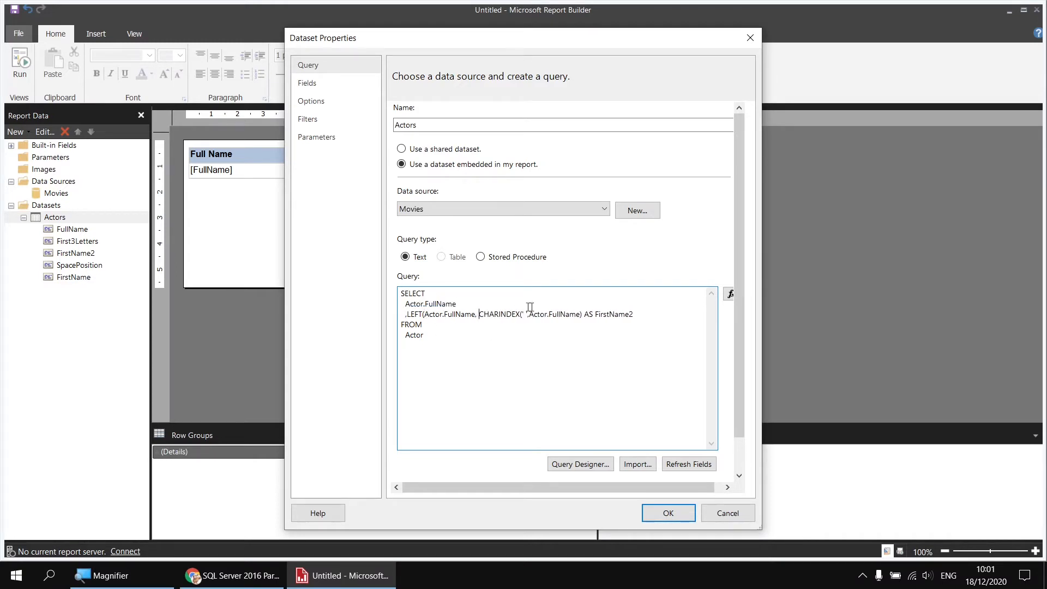
click(583, 314)
text())
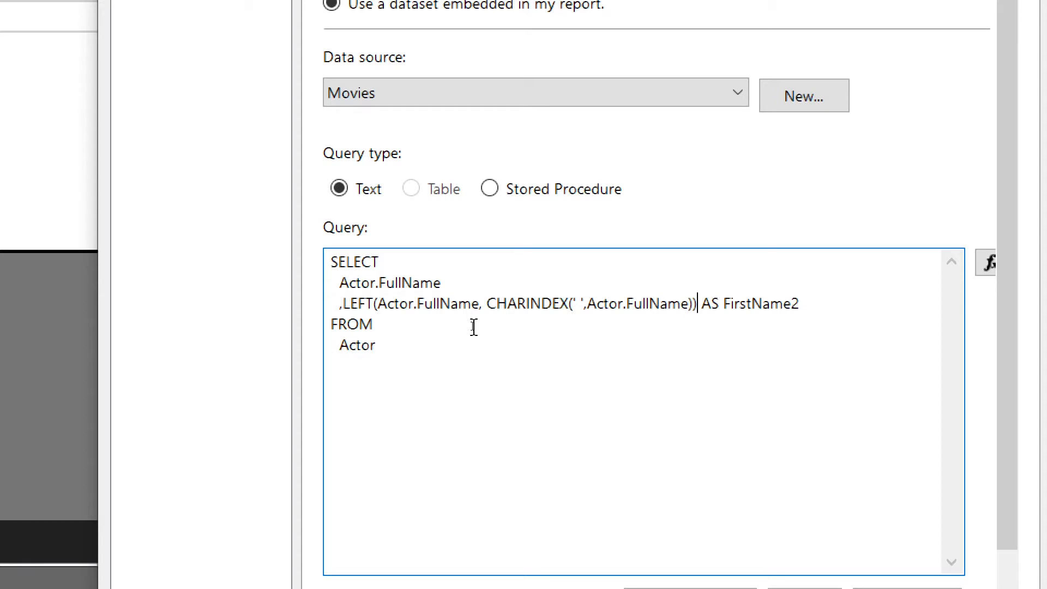
key(super+minus)
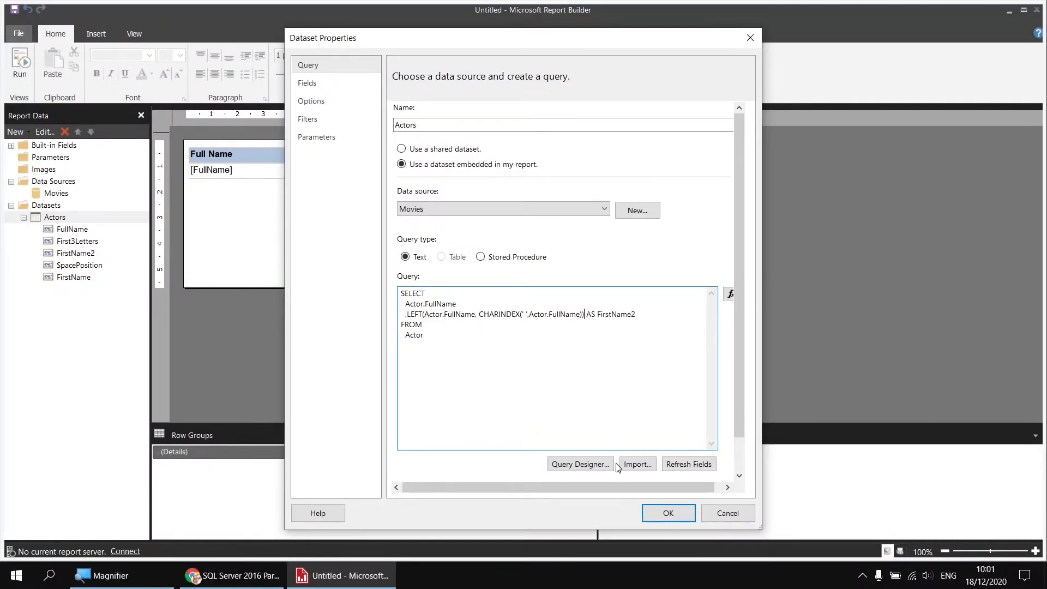
Accept the query change, run the report to check the First Name2 column, and return to the design view.
click(658, 519)
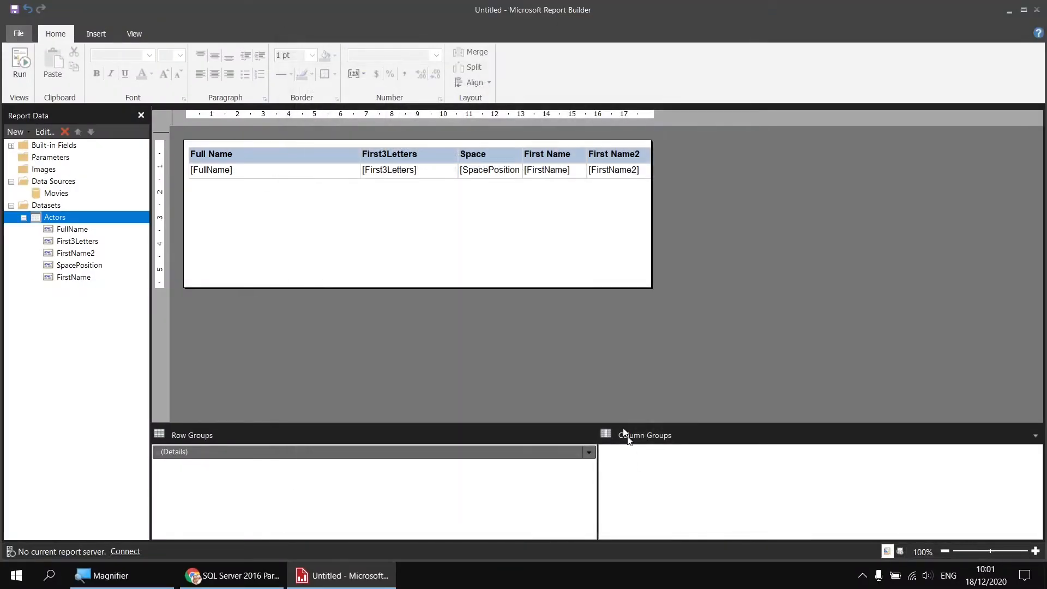
click(20, 63)
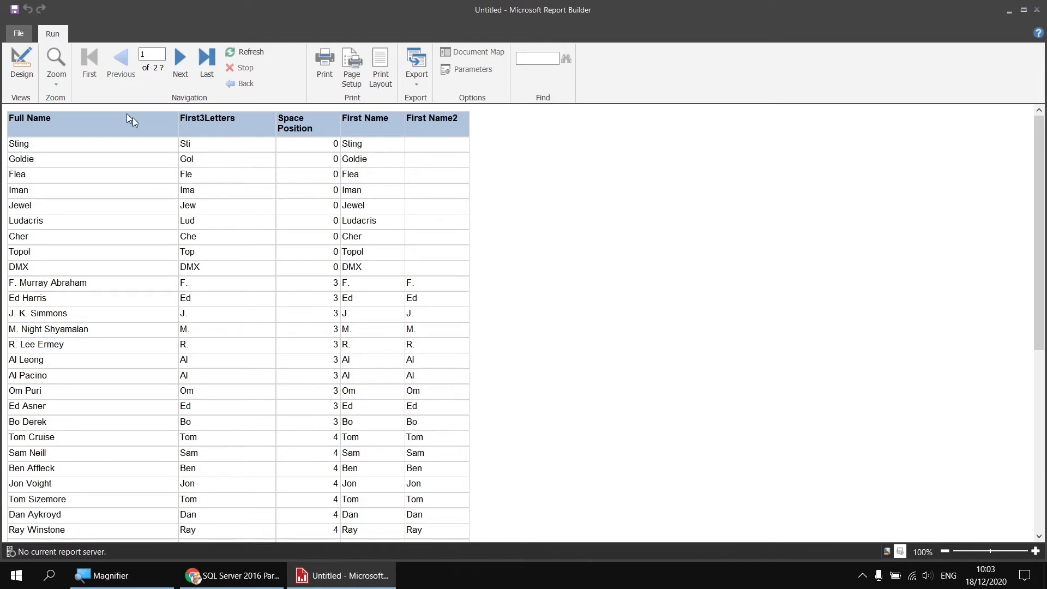
click(21, 65)
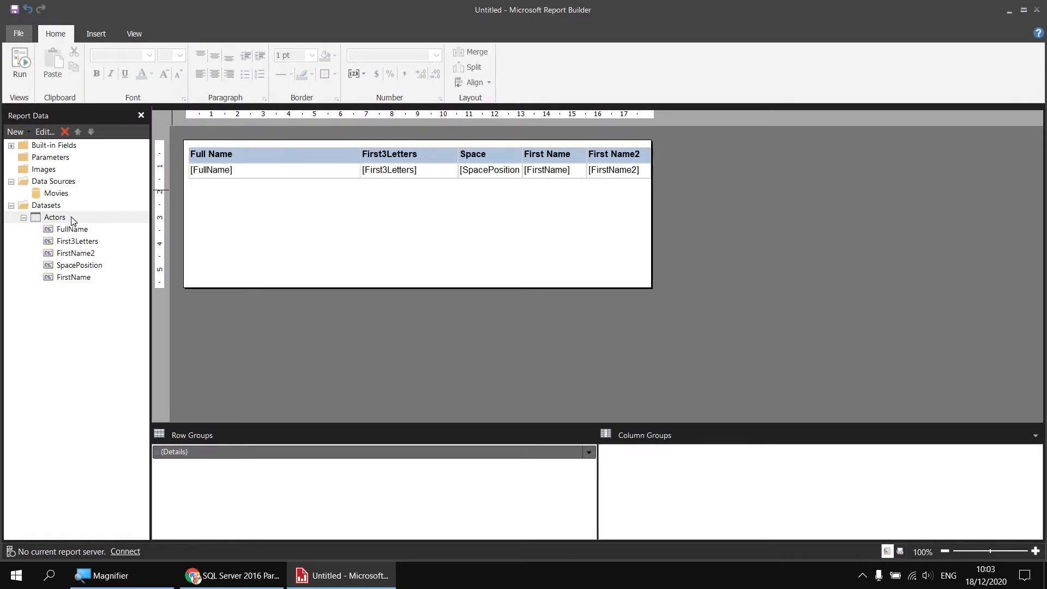
Reopen the Actors dataset query and wrap the LEFT expression for FirstName2 in RTRIM, including its closing bracket.
right_click(72, 218)
click(104, 275)
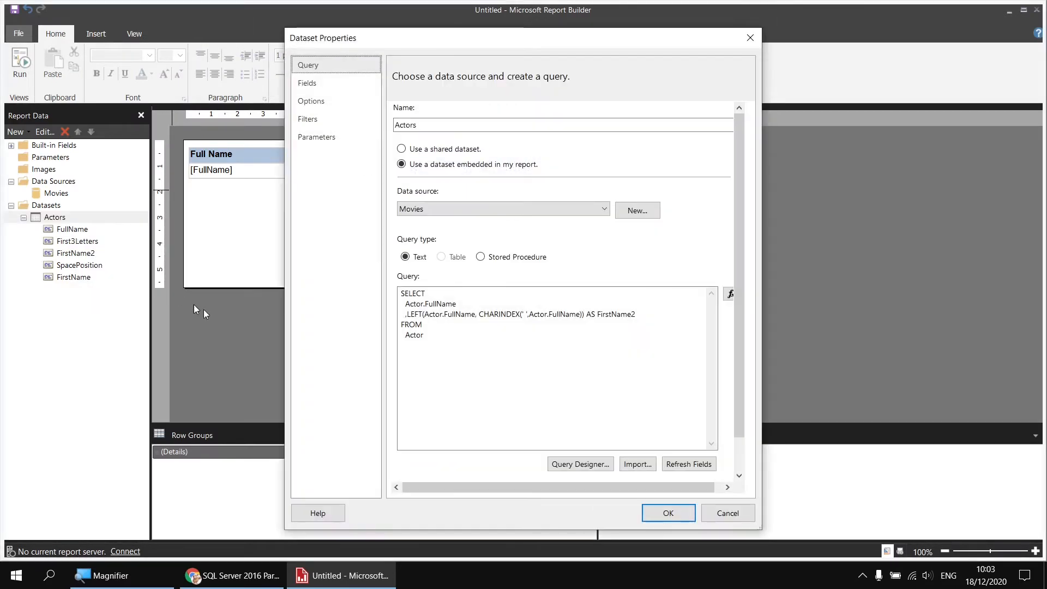
click(407, 314)
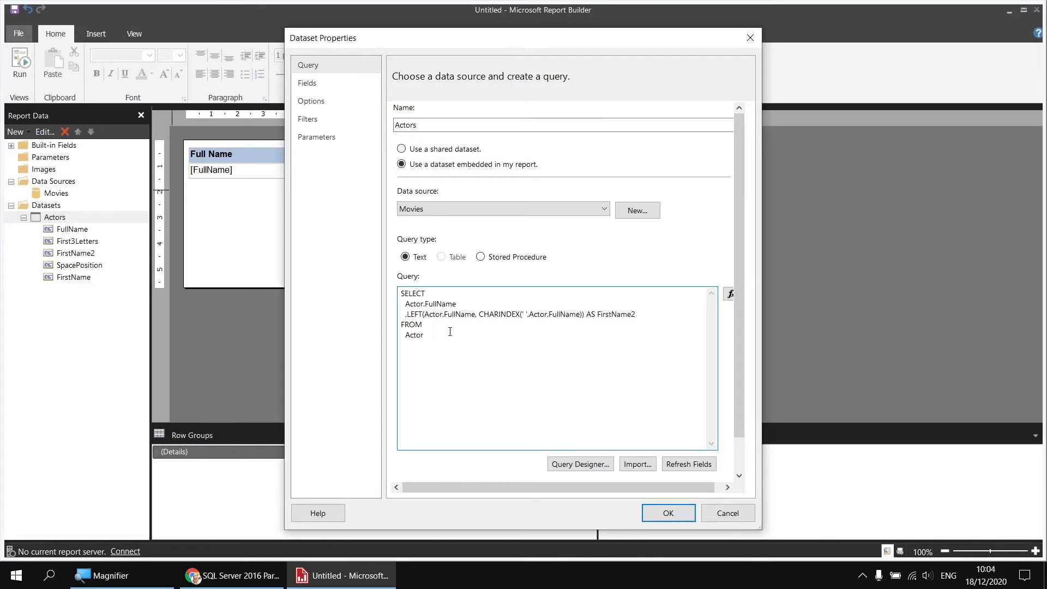
text(RTRIM)
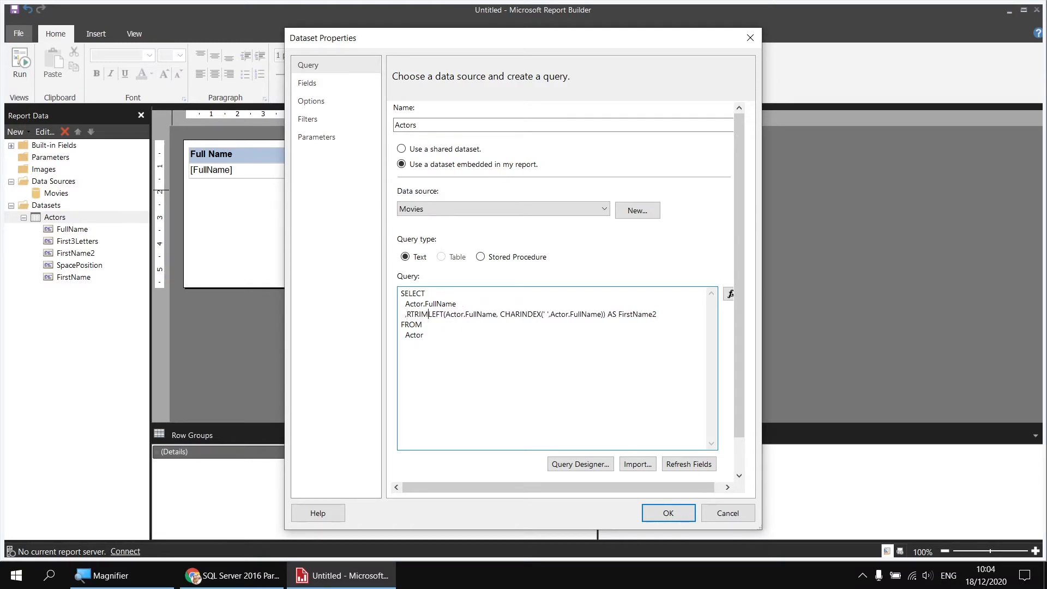
text(()
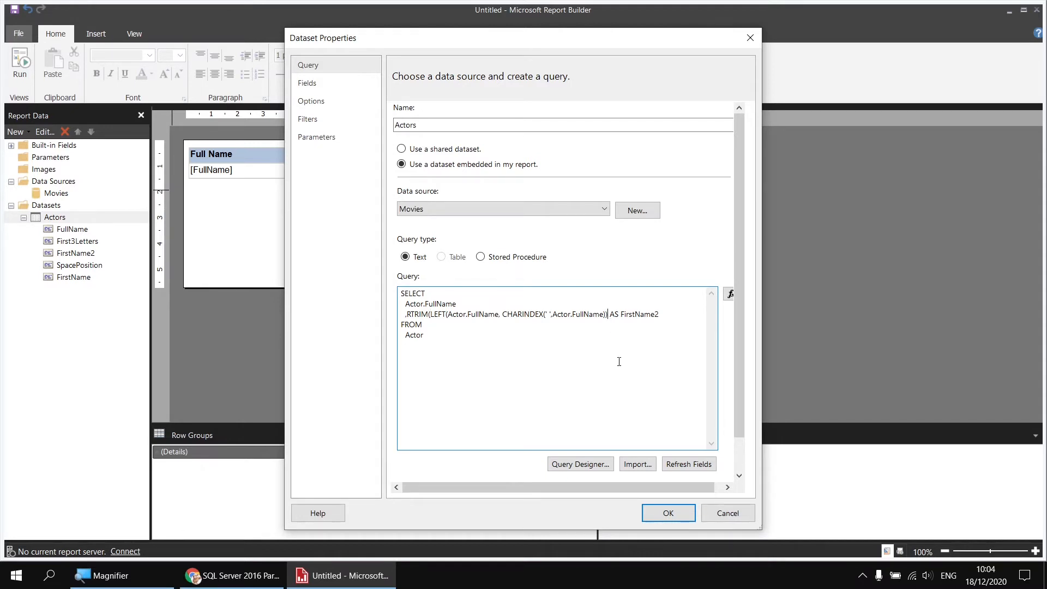
text())
Insert IIF( in front of the RTRIM expression and move RTRIM onto its own line below it.
click(407, 316)
text(IIF)
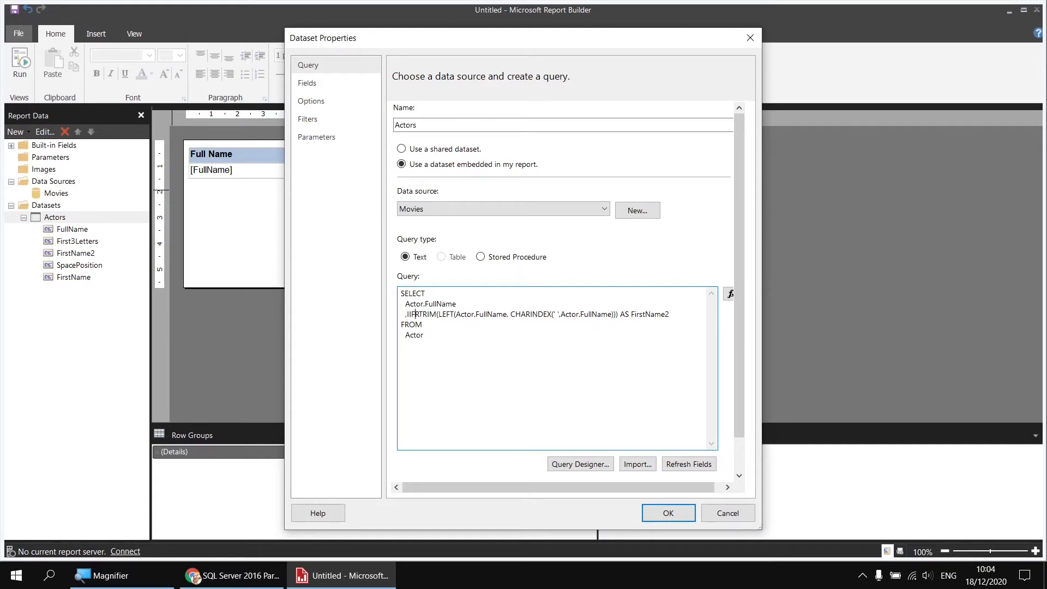
text(()
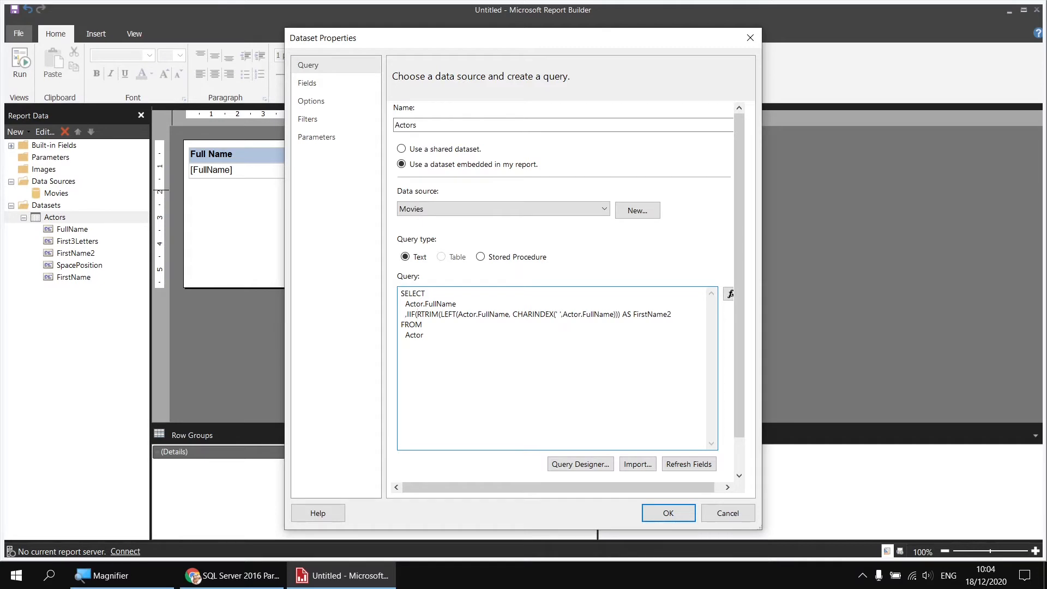
key(Return)
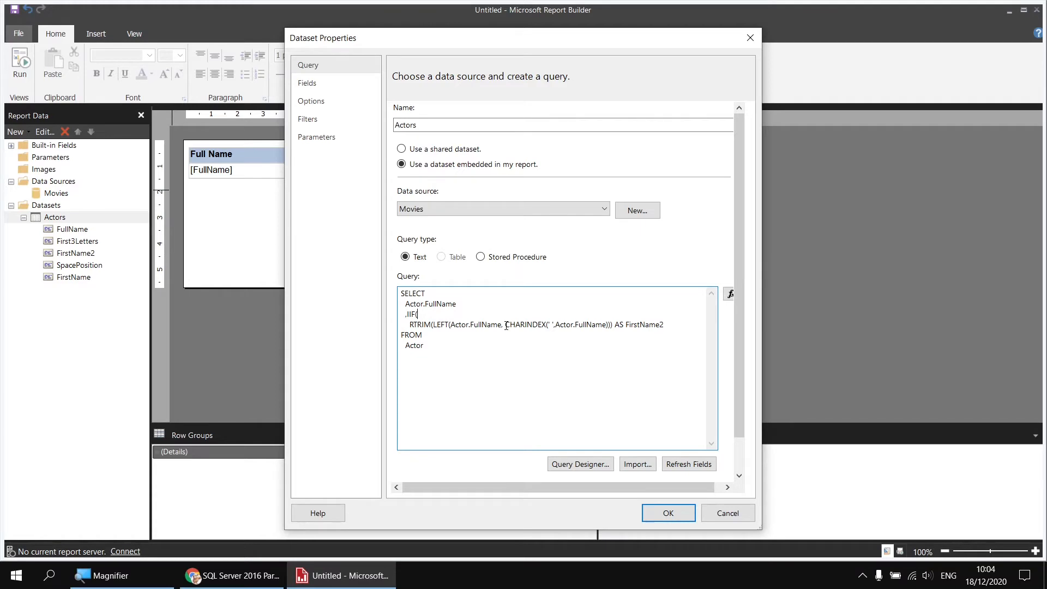
Add the condition CHARINDEX(' ',Actor.FullName) = 0 on its own line below IIF(, reusing the existing CHARINDEX expression.
drag(506, 325, 609, 325)
key(ctrl+c)
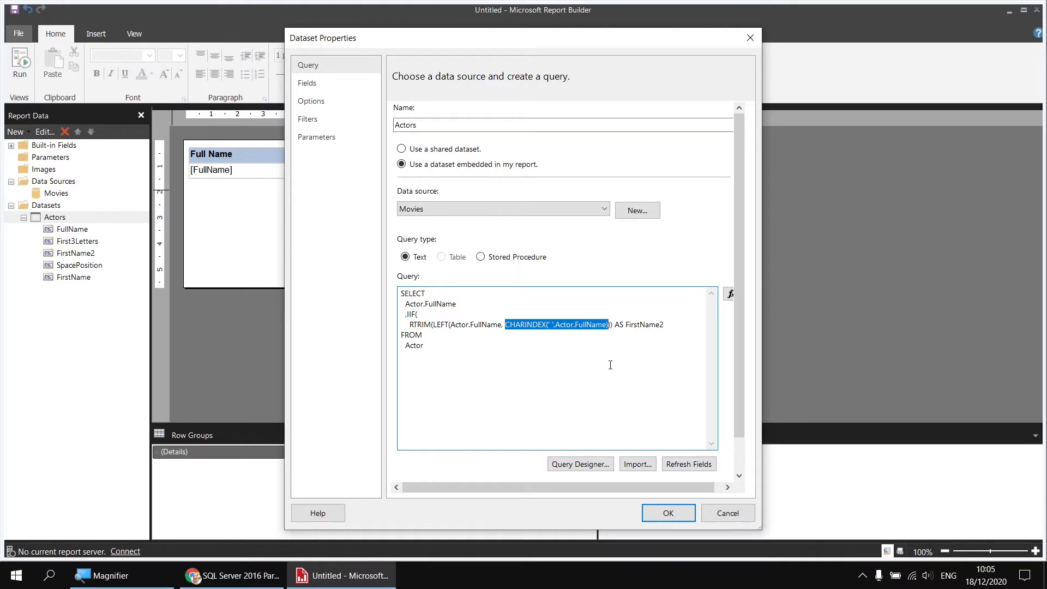
click(432, 313)
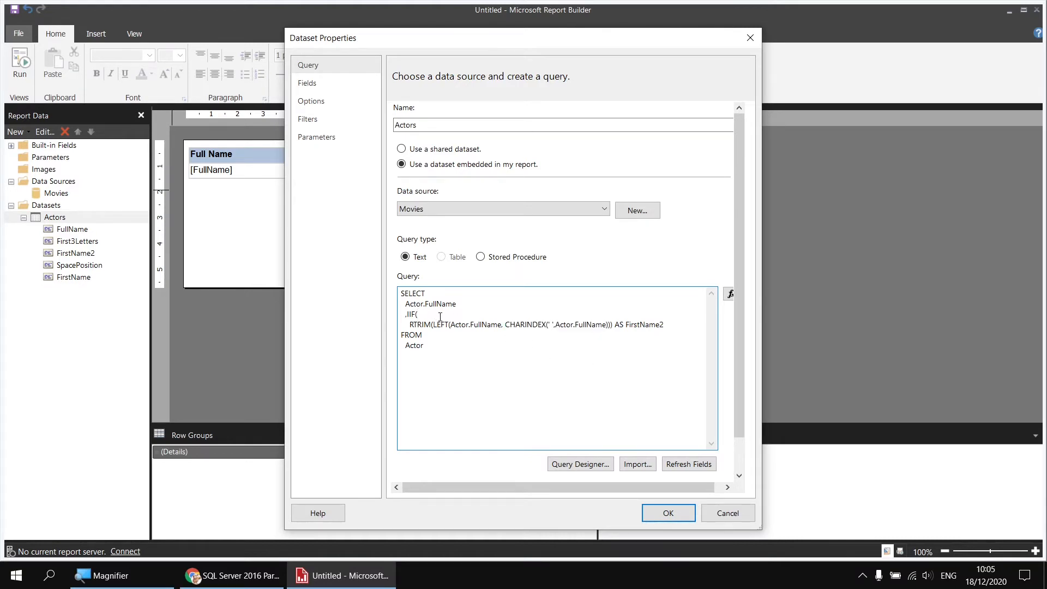
key(Return)
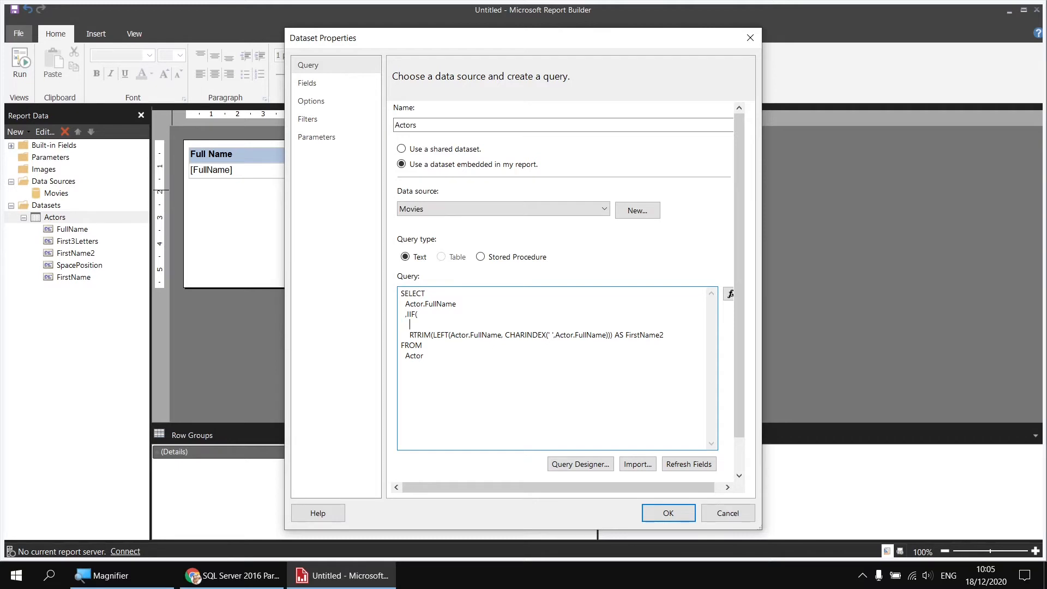
key(ctrl+v)
text(0)
key(Return)
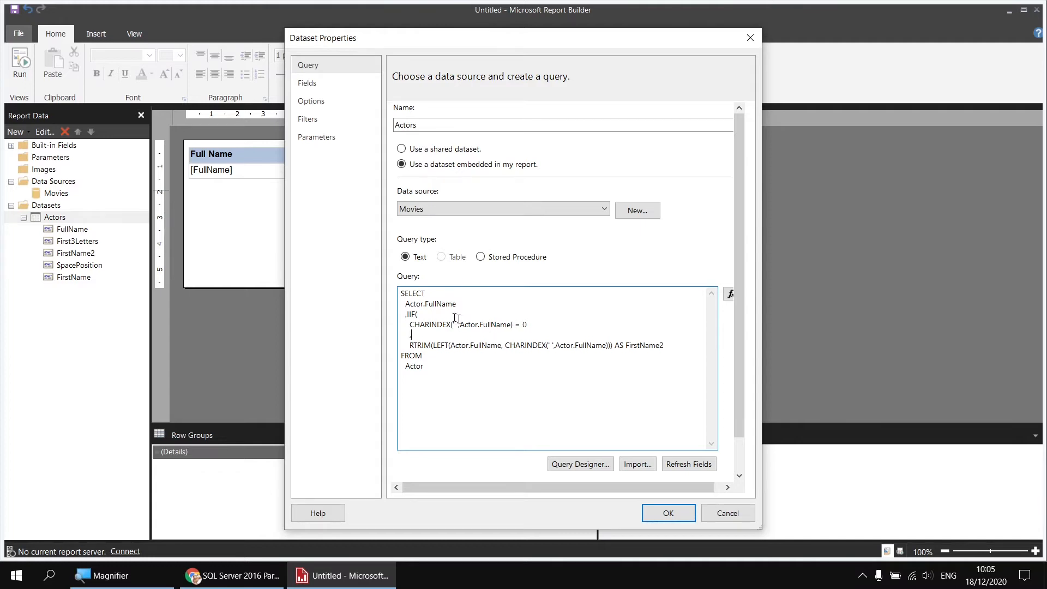
Add Actor.FullName on its own line as the IIF true result and put a comma before the RTRIM expression.
drag(405, 304, 457, 306)
key(ctrl+c)
click(433, 335)
key(ctrl+v)
key(Down)
key(Home)
text(,)
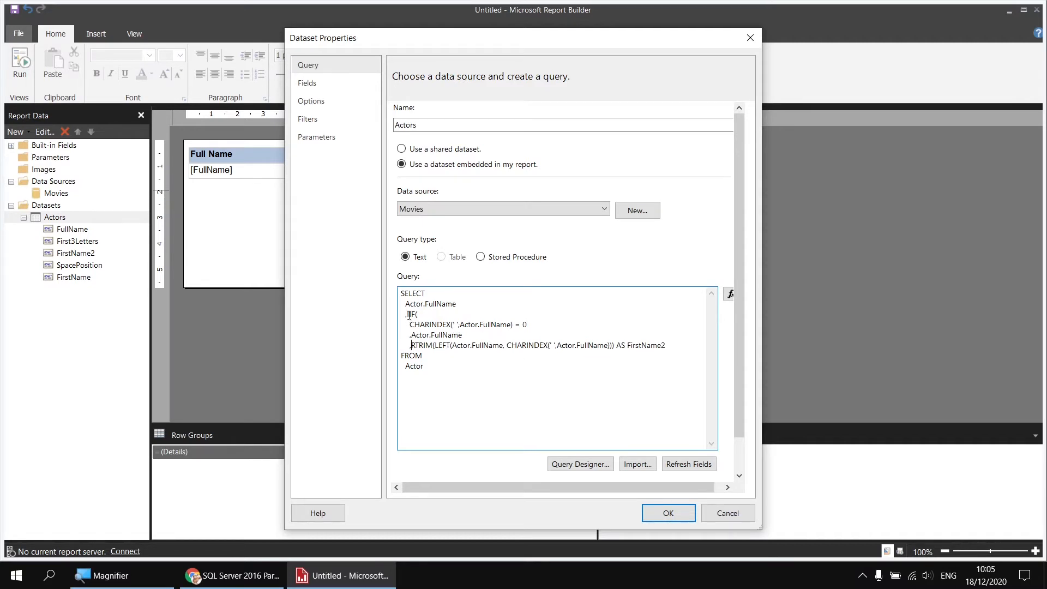
Close the IIF function with a bracket after the RTRIM expression, before AS FirstName2.
drag(415, 314, 419, 314)
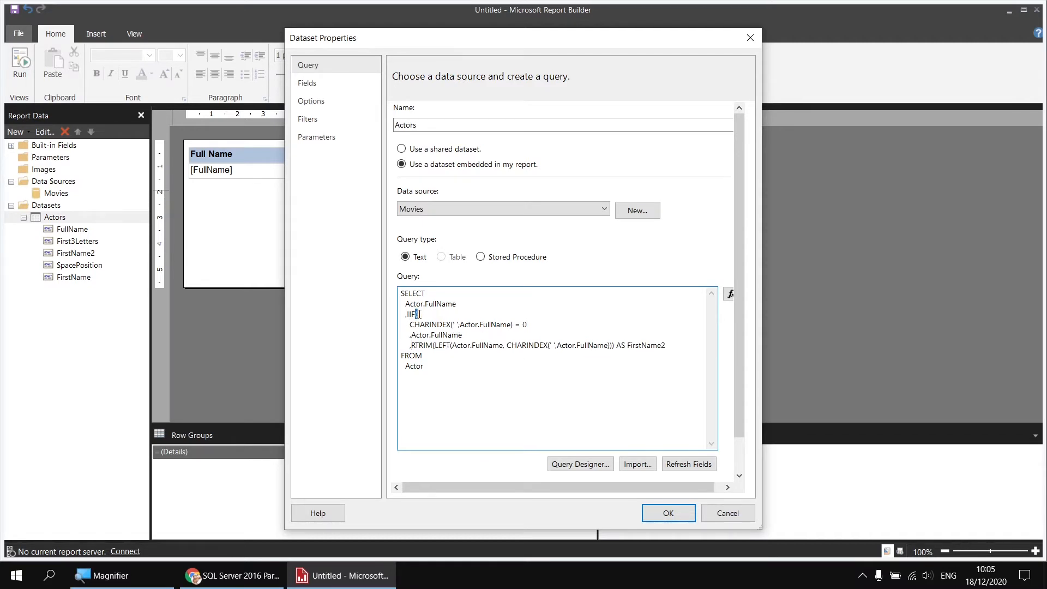
click(614, 347)
text())
key(super+plus)
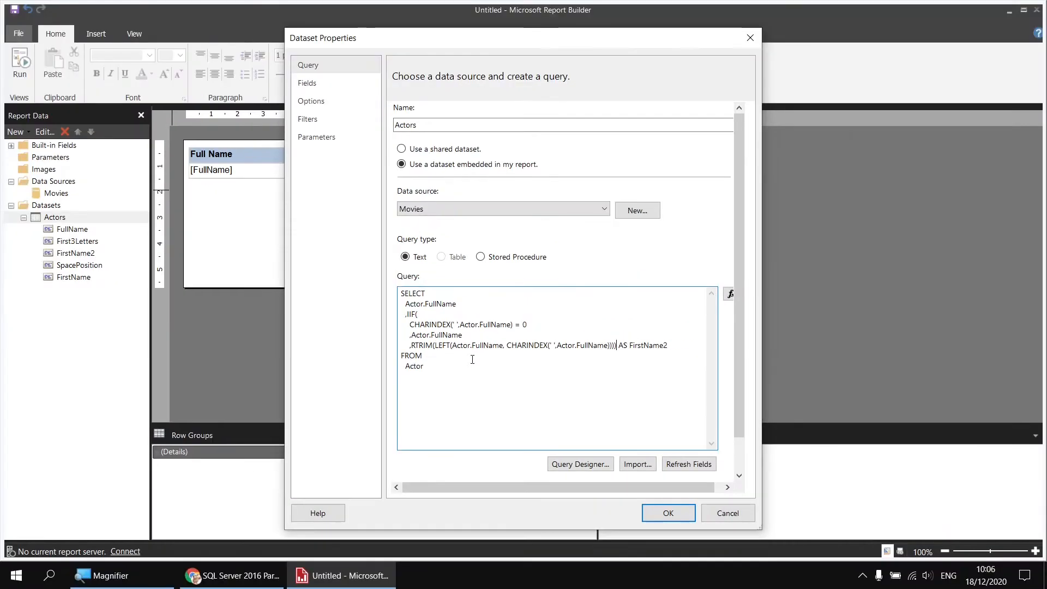
Accept the IIF query, run the report to compare First Name with First Name2, and return to the design view.
click(667, 516)
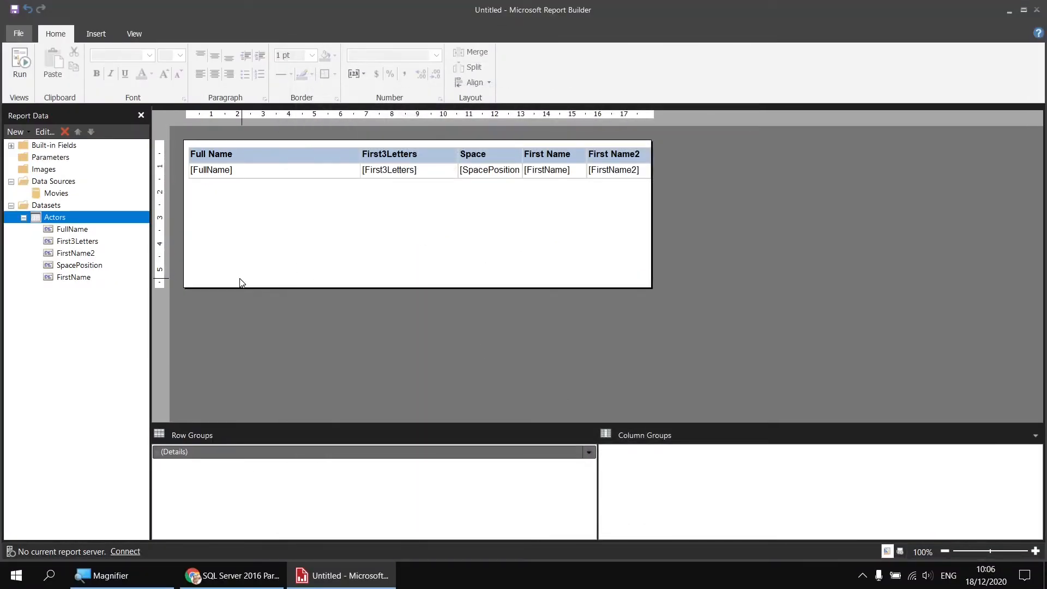
click(22, 57)
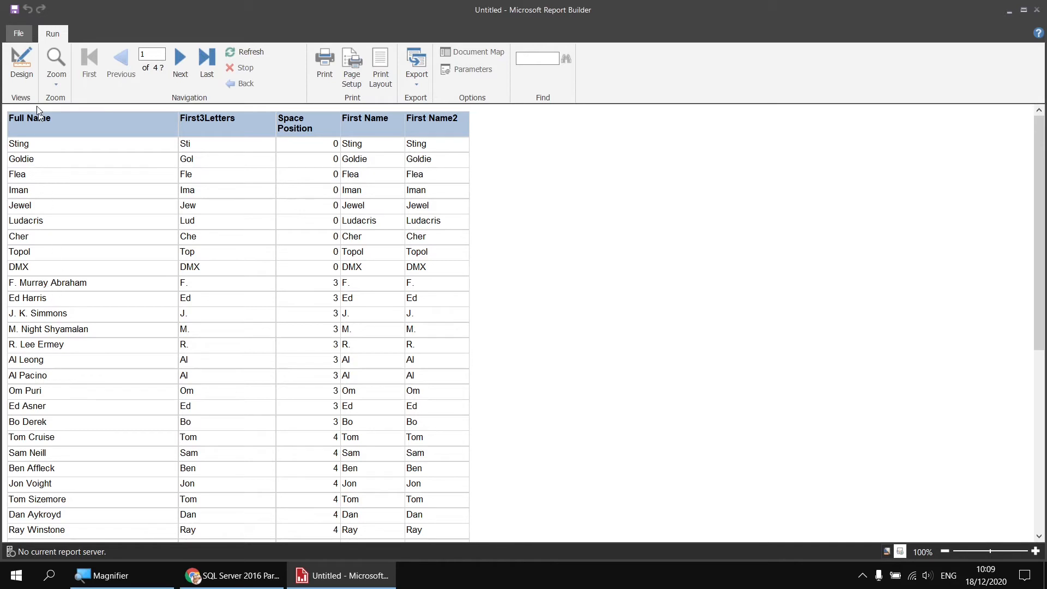
click(22, 61)
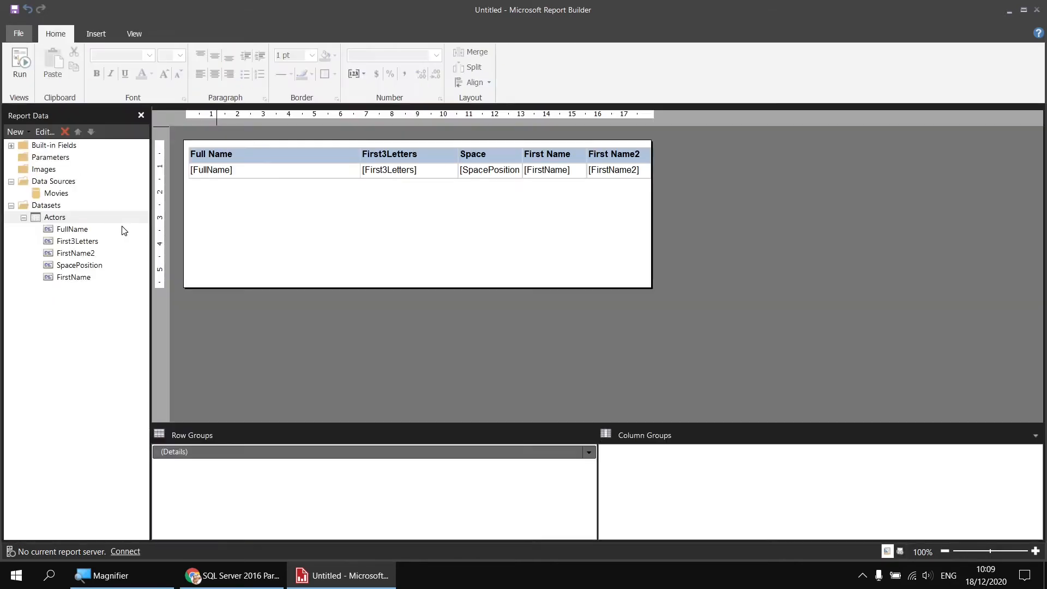
Add a calculated field named LastSpacePosition to the Actors dataset.
right_click(55, 217)
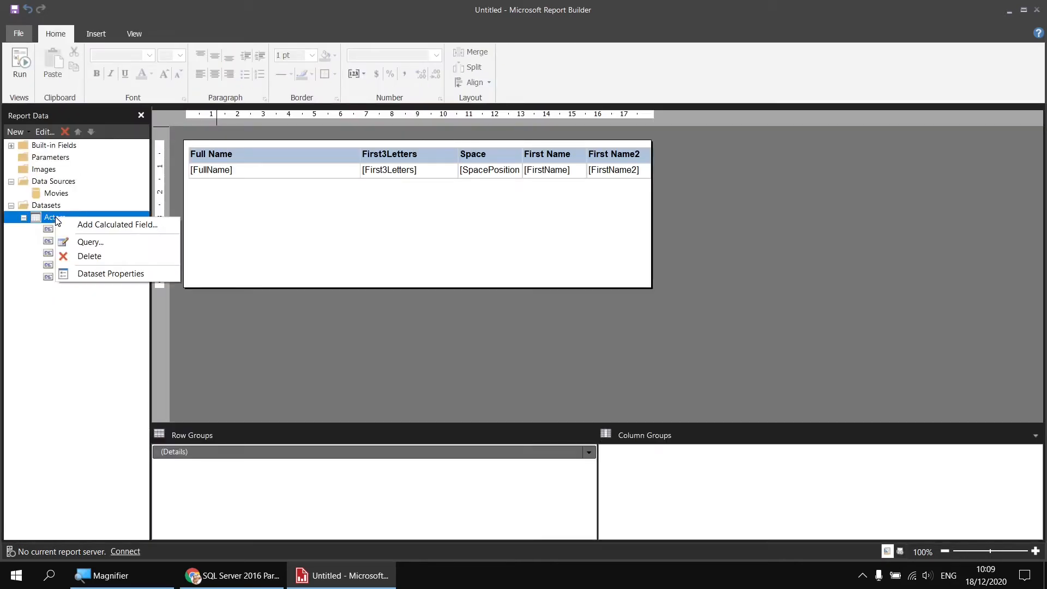
click(113, 226)
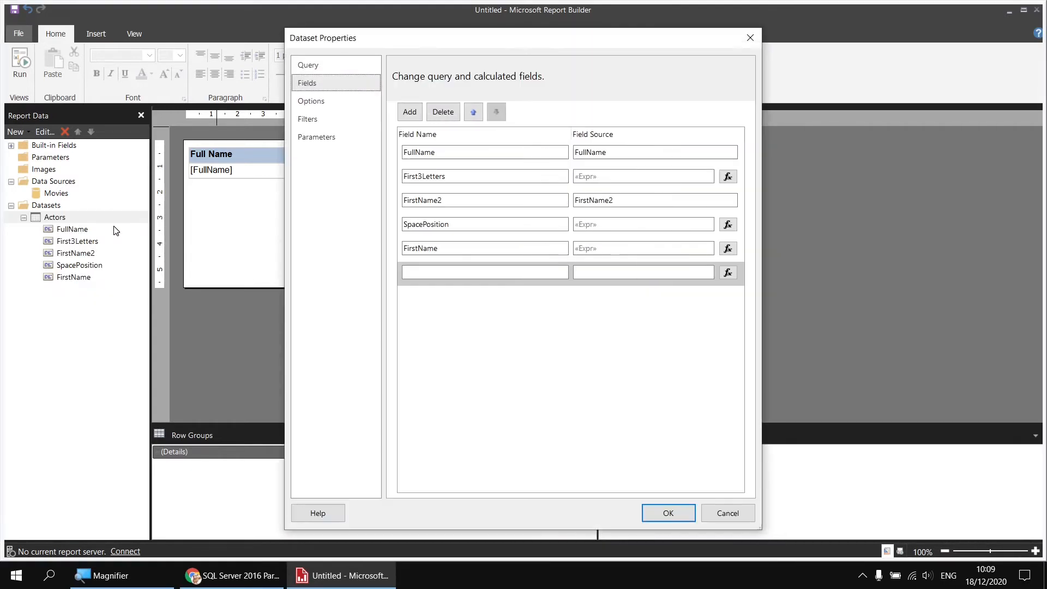
click(456, 274)
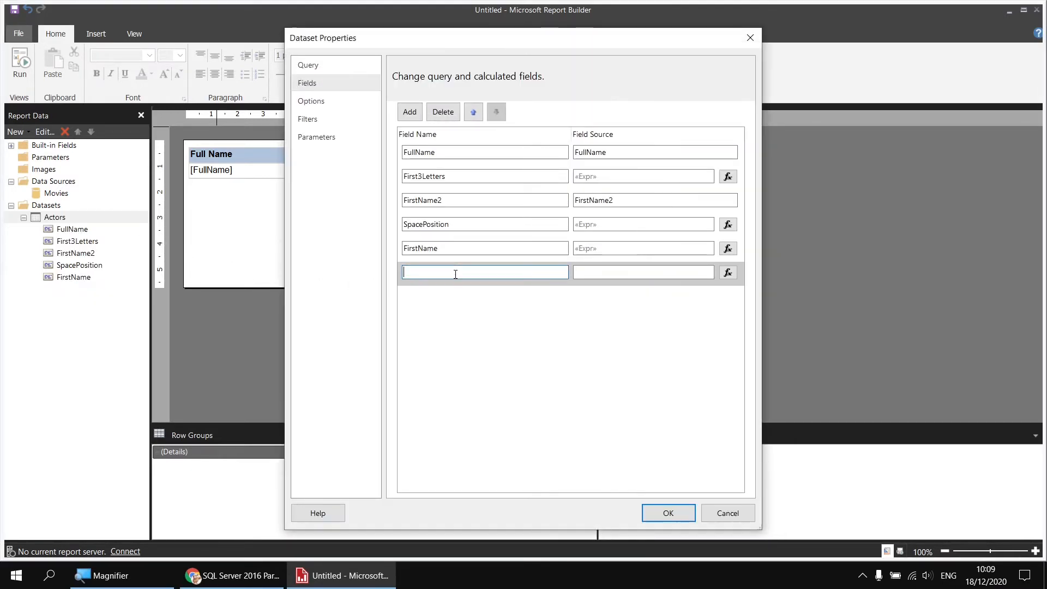
text(LastSpace)
key(BackSpace)
text(ePosition)
Start the LastSpacePosition field's expression with the InStrRev text function.
click(728, 273)
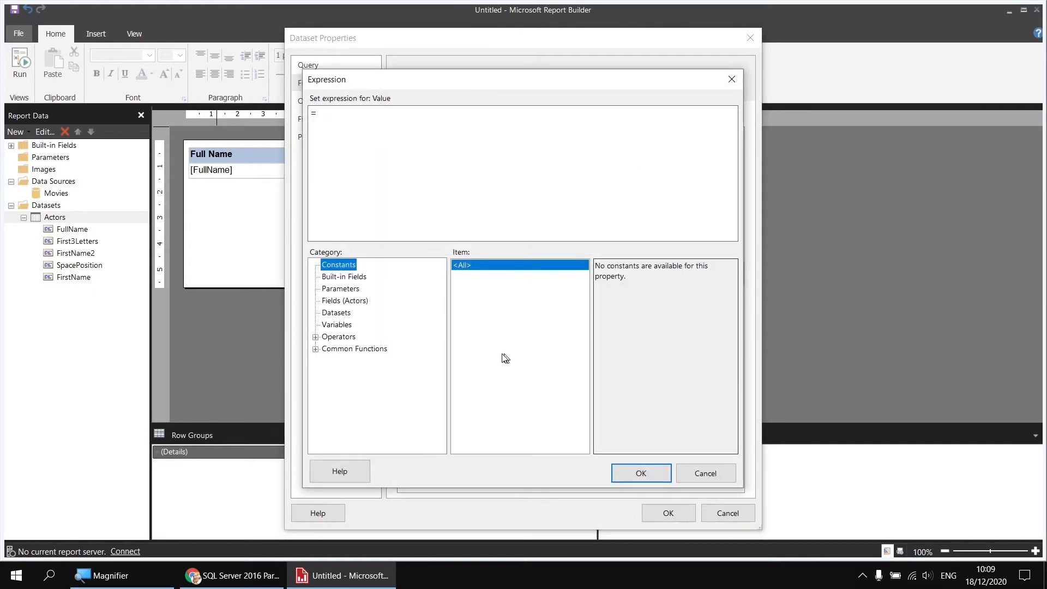
click(317, 350)
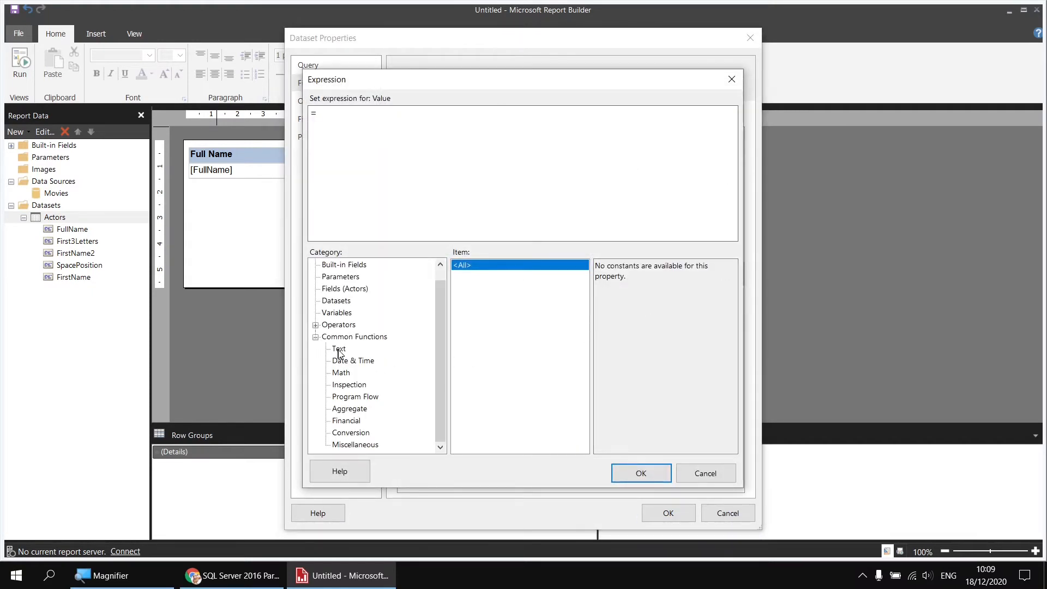
click(341, 350)
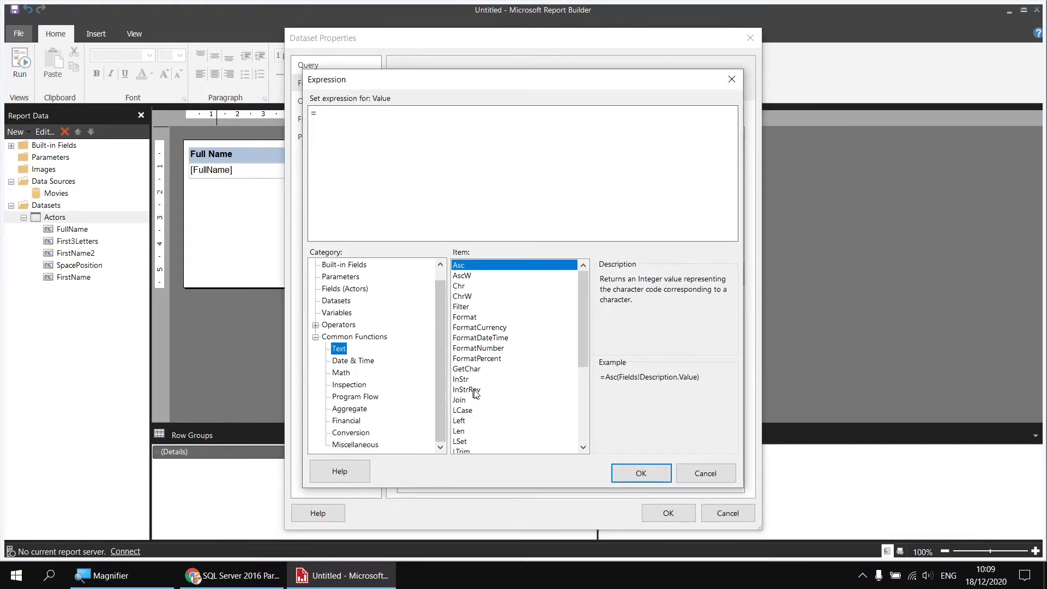
click(485, 391)
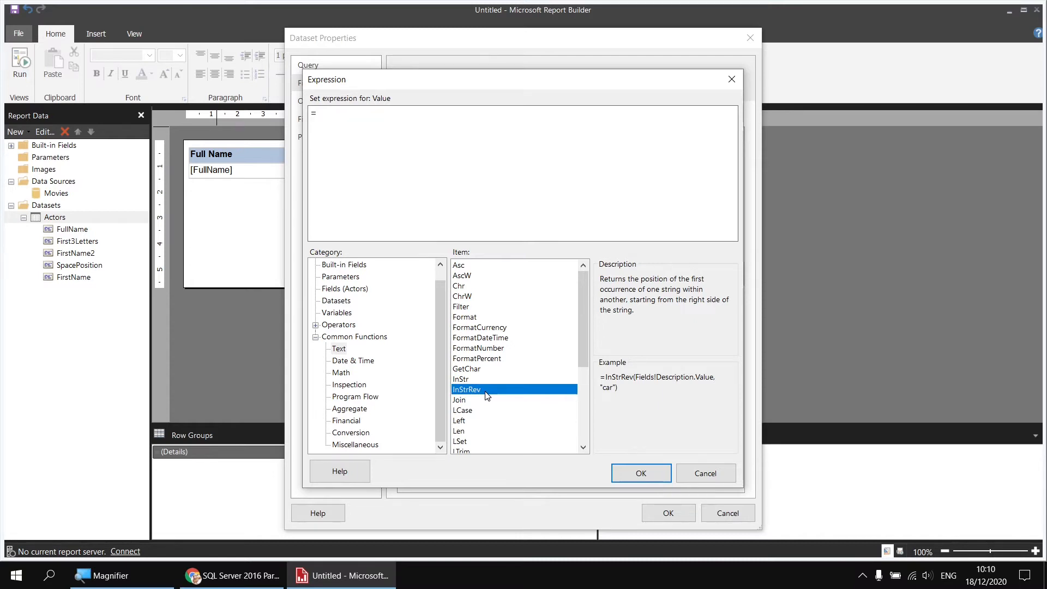
double_click(486, 392)
Complete the expression as =InStrRev(Fields!FullName.Value, " ") and accept the dataset changes.
click(345, 290)
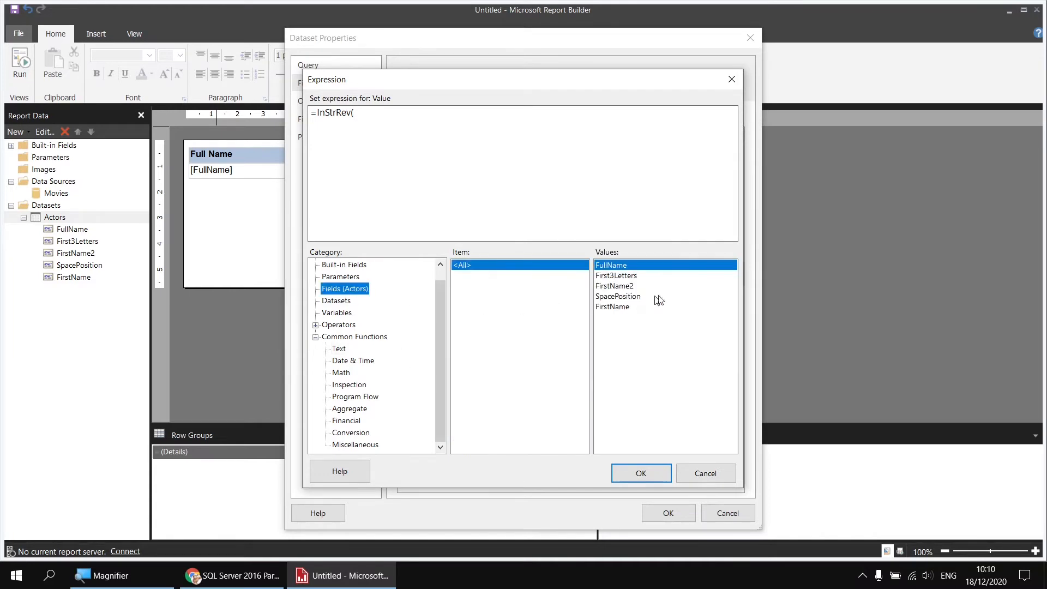
double_click(612, 267)
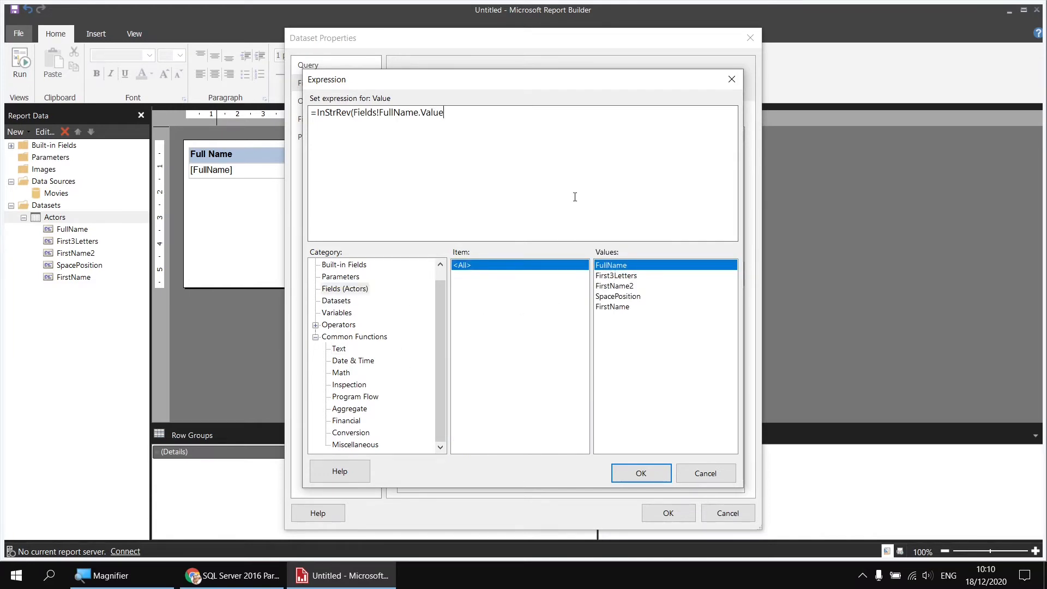
text(, " "))
key(super+plus)
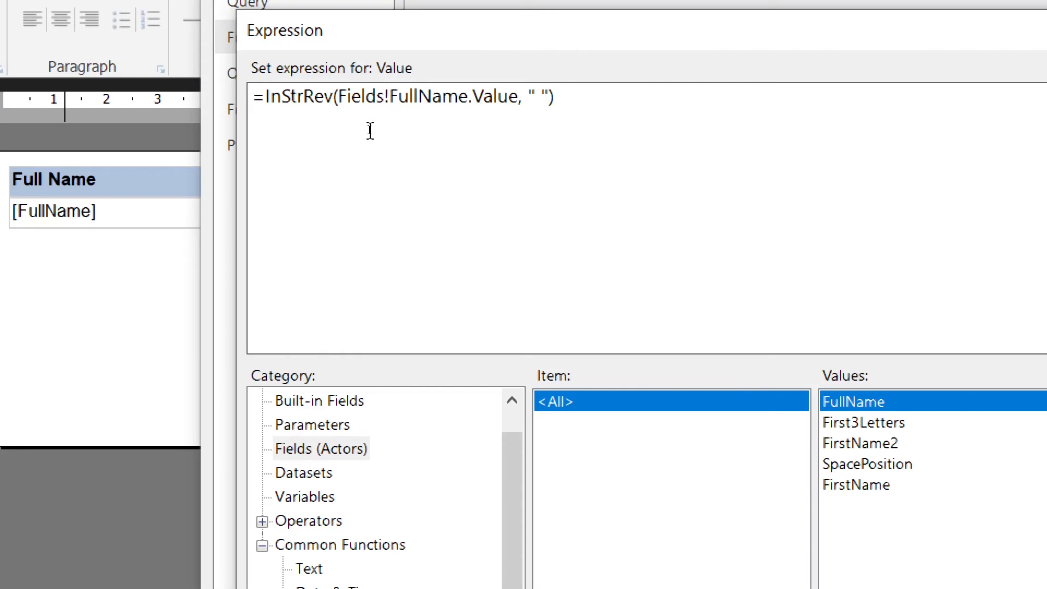
key(super+minus)
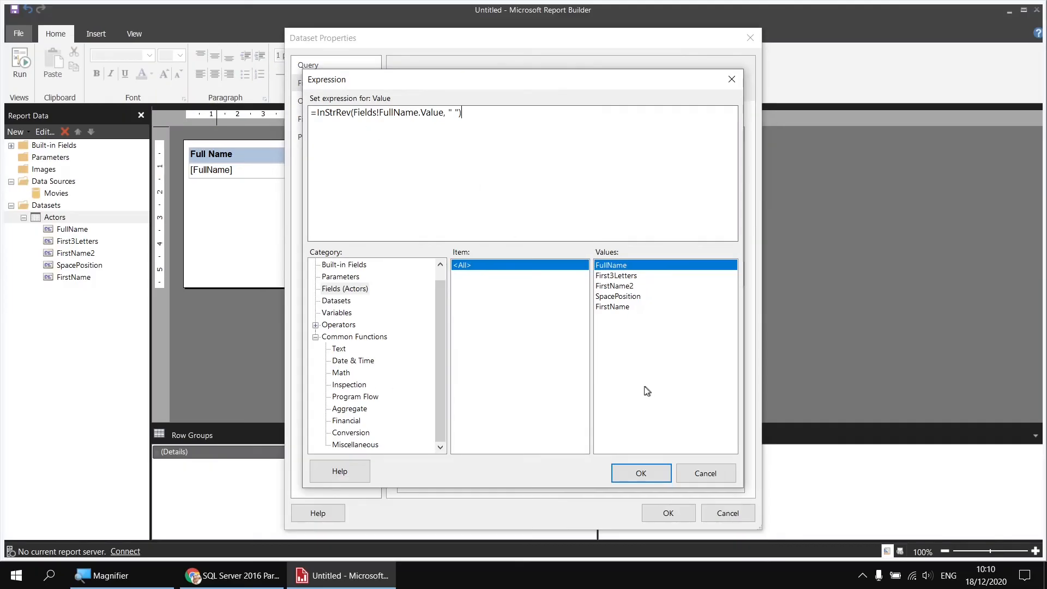
click(640, 468)
click(669, 513)
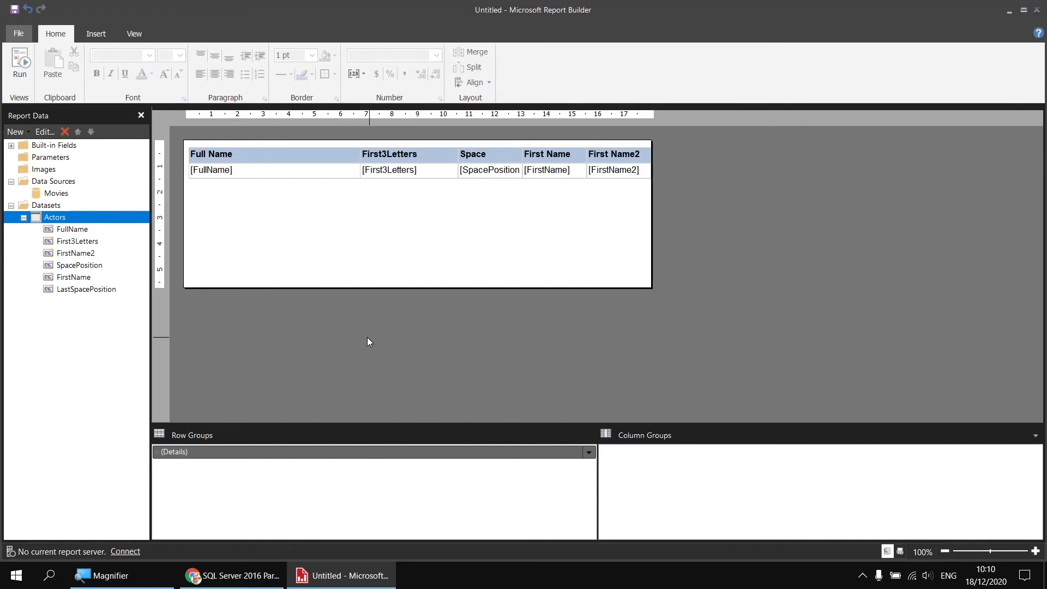
Delete the First3Letters and First Name2 columns from the report table.
click(421, 156)
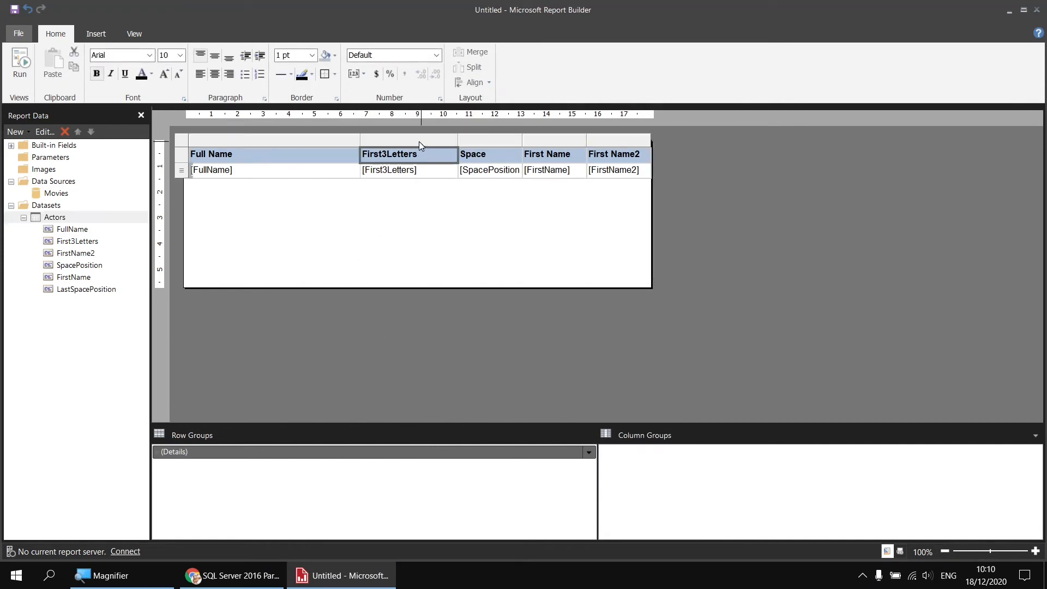
click(419, 142)
right_click(419, 142)
click(438, 164)
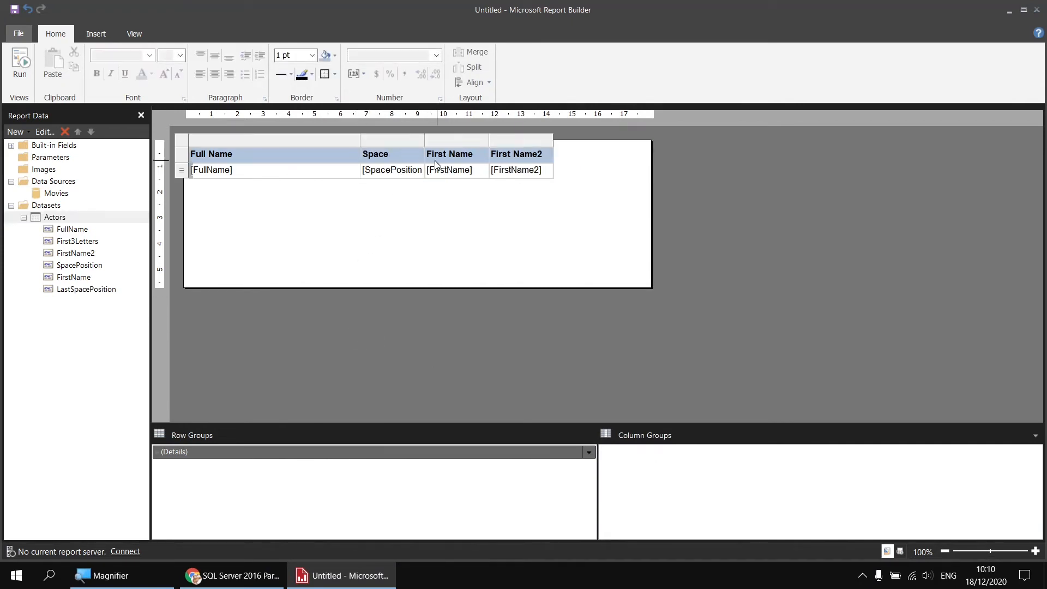
right_click(514, 143)
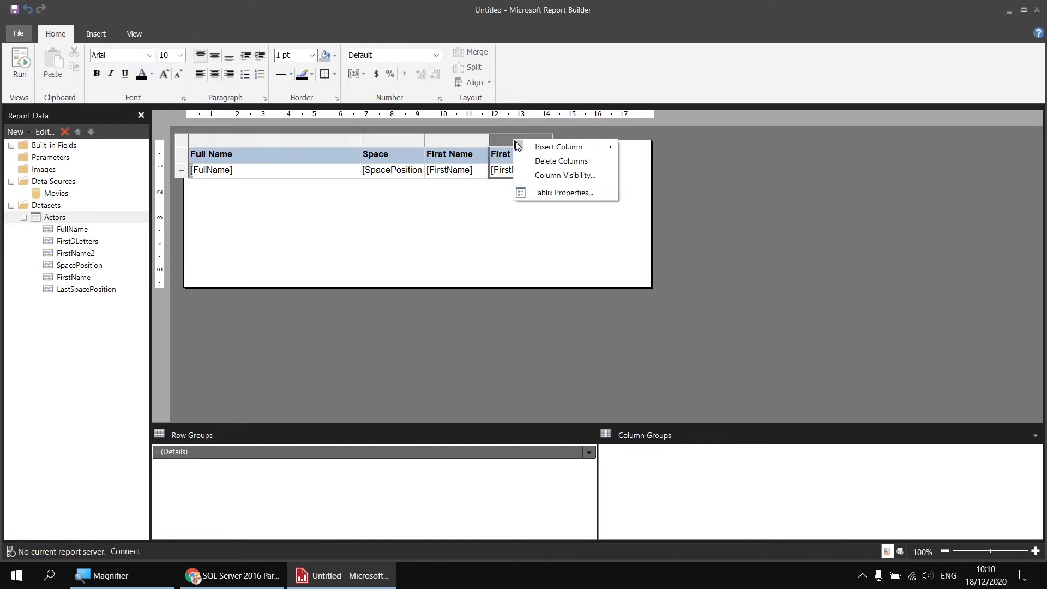
click(540, 161)
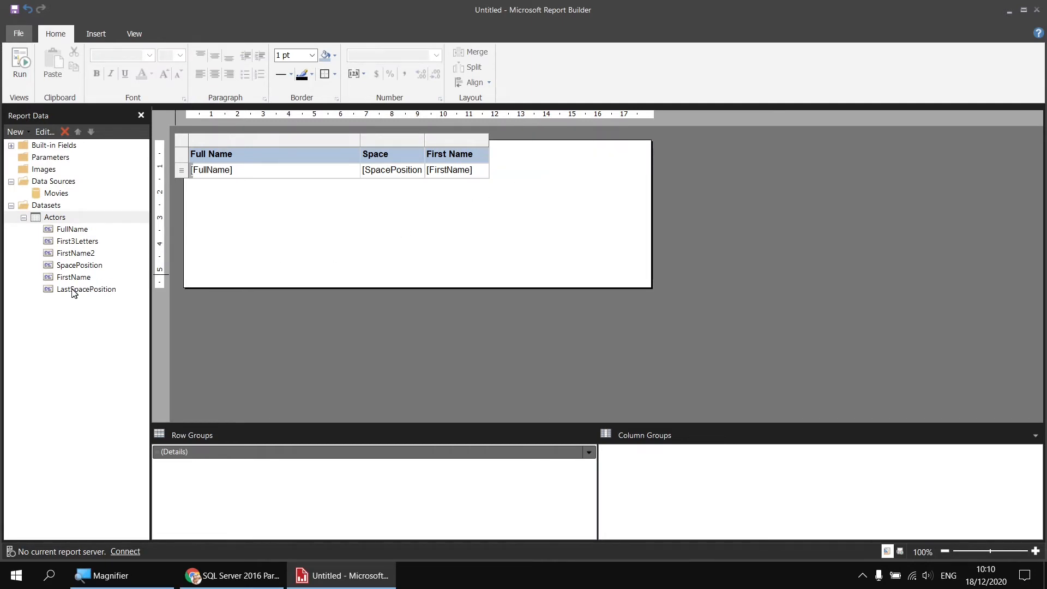
Add LastSpacePosition as the table's last column, run the report to check it, and return to the design view.
drag(73, 289, 489, 169)
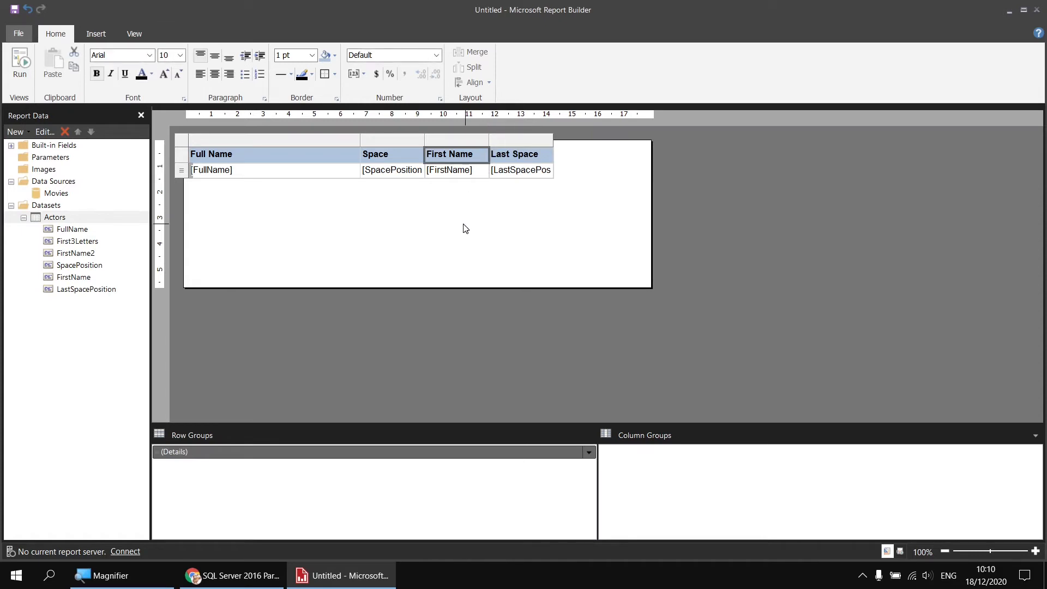
click(19, 60)
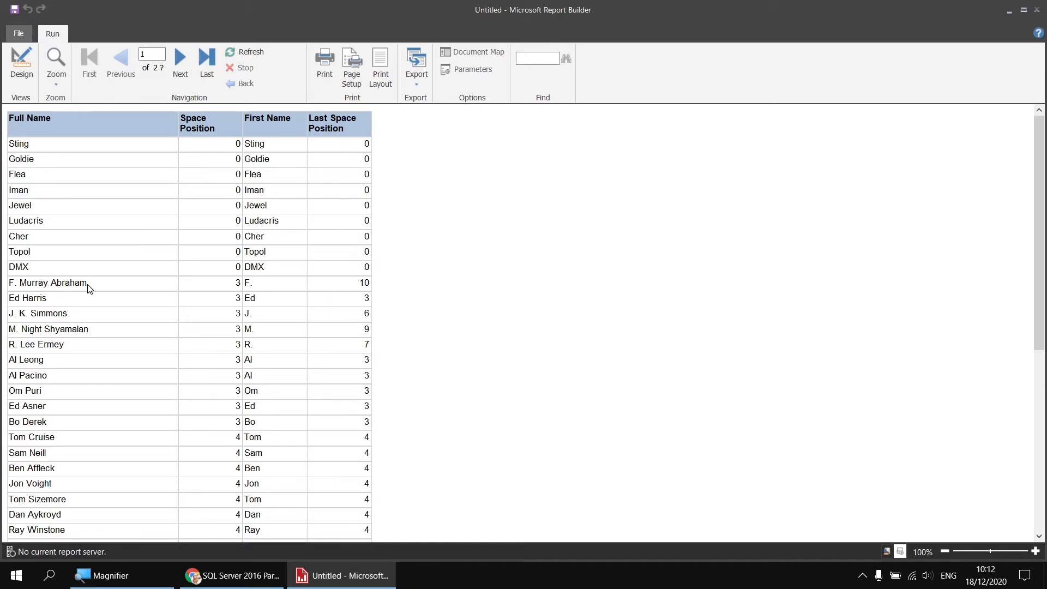
click(25, 67)
Add a calculated field named LastName to the Actors dataset.
right_click(56, 217)
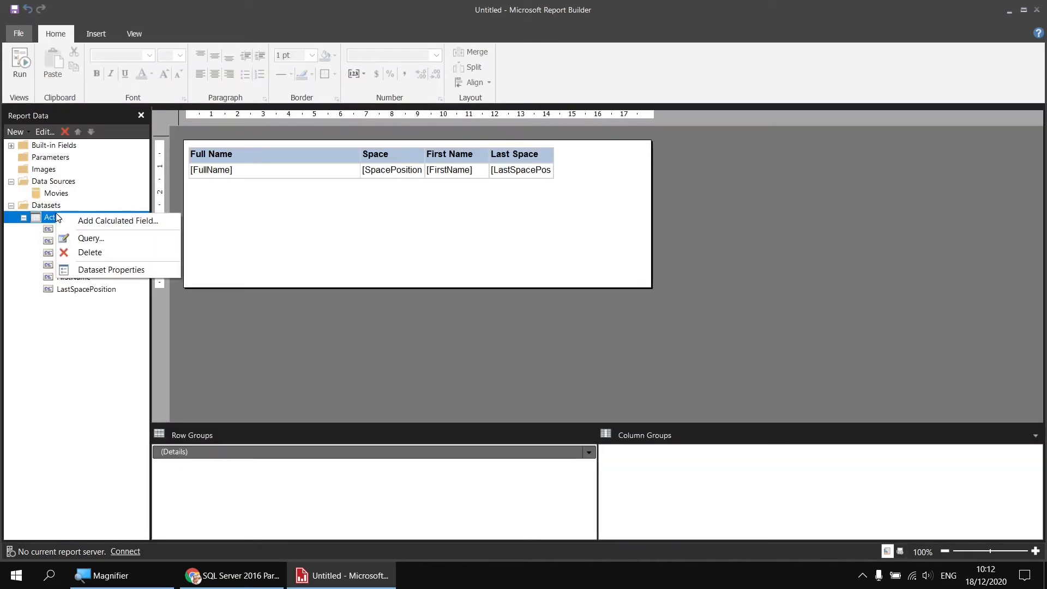
click(94, 221)
click(455, 293)
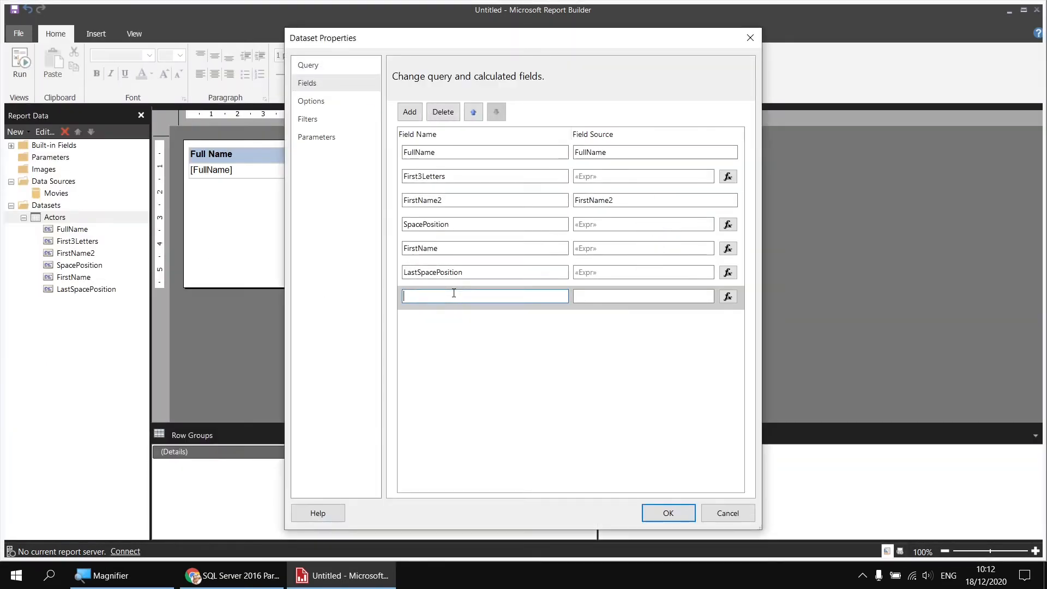
text(LastName)
Start the LastName field's expression with the Mid text function.
click(728, 296)
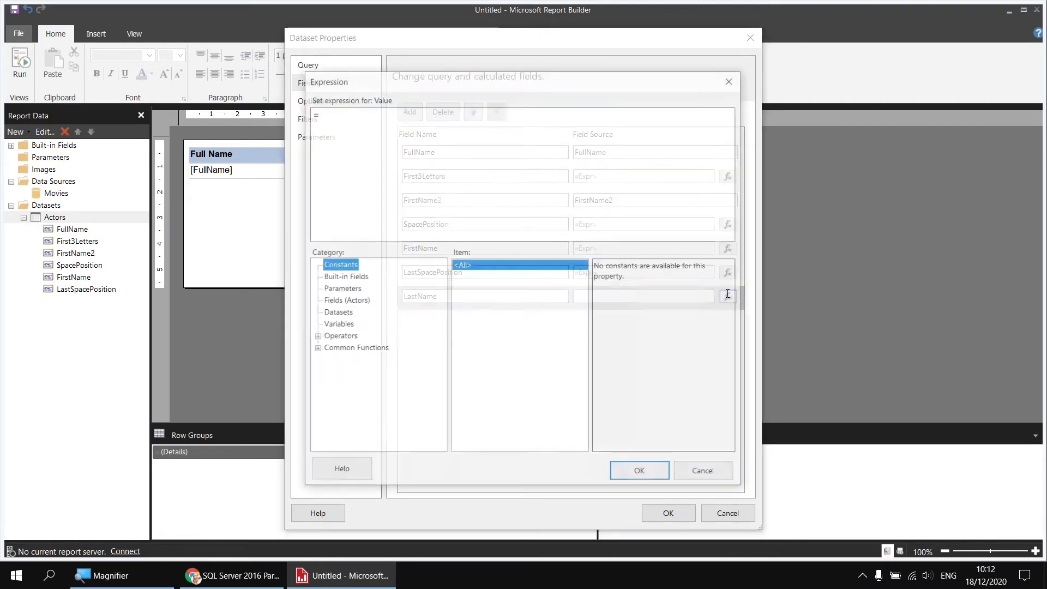
click(316, 349)
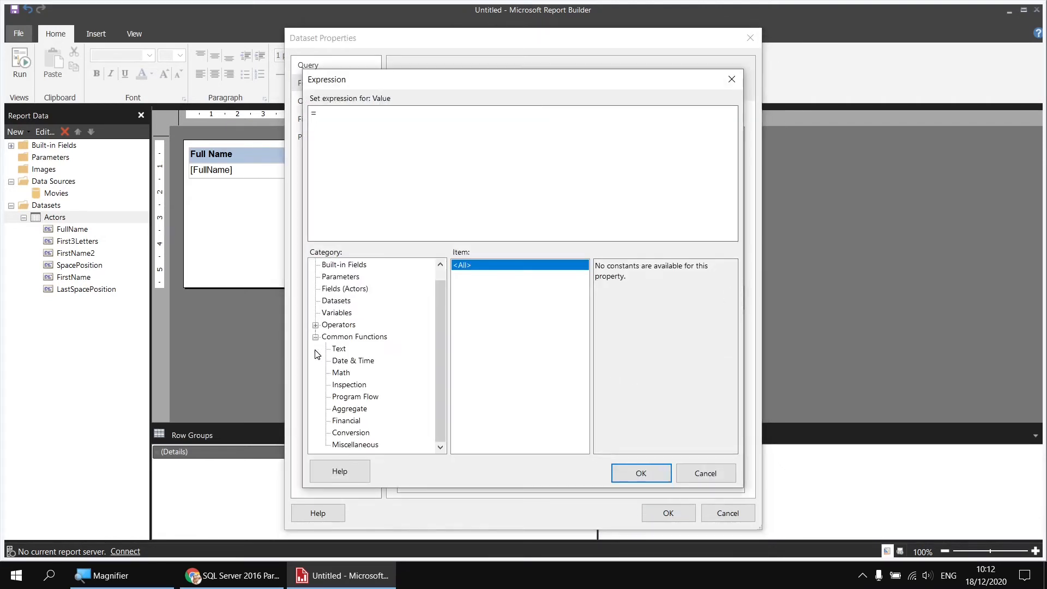
click(339, 349)
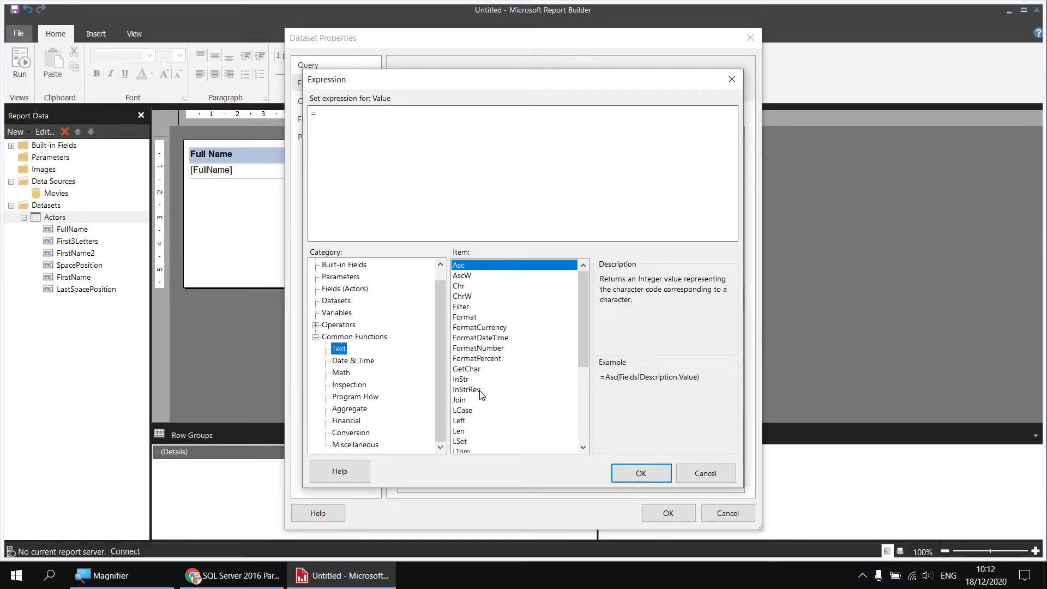
scroll(474, 364, down, 2)
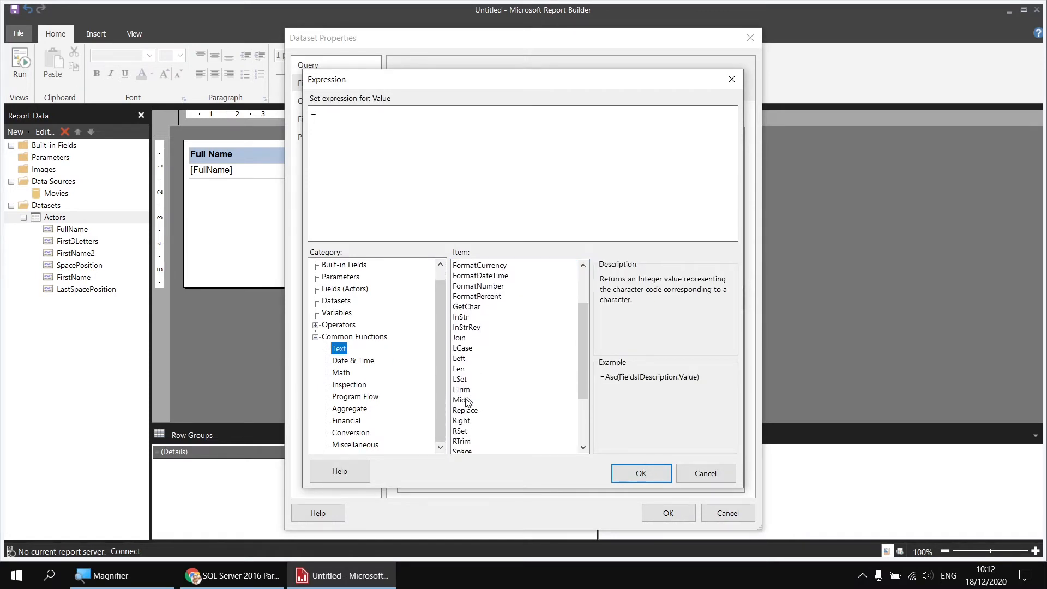
click(468, 402)
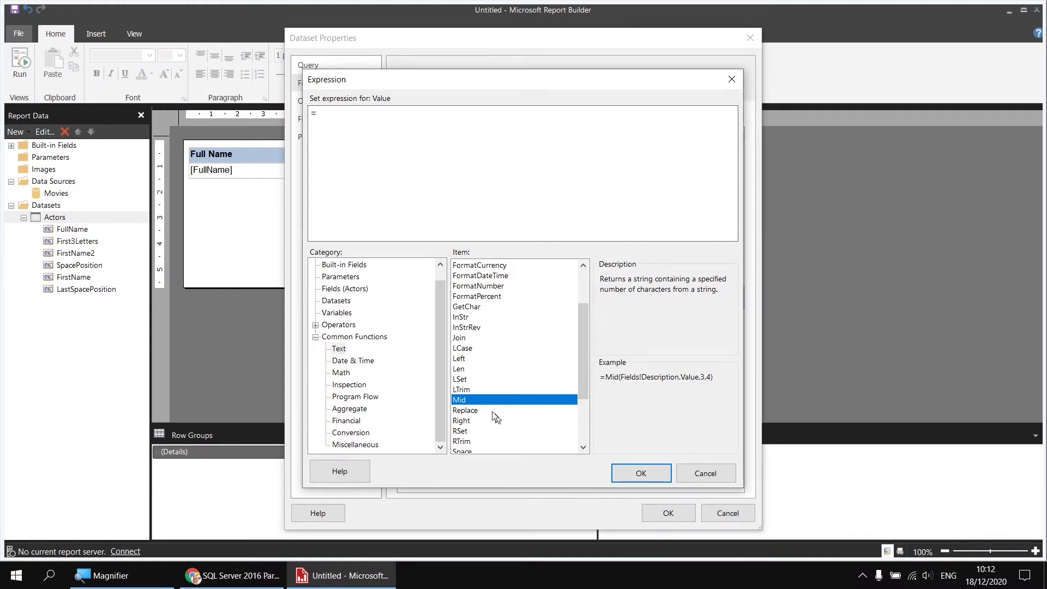
double_click(469, 404)
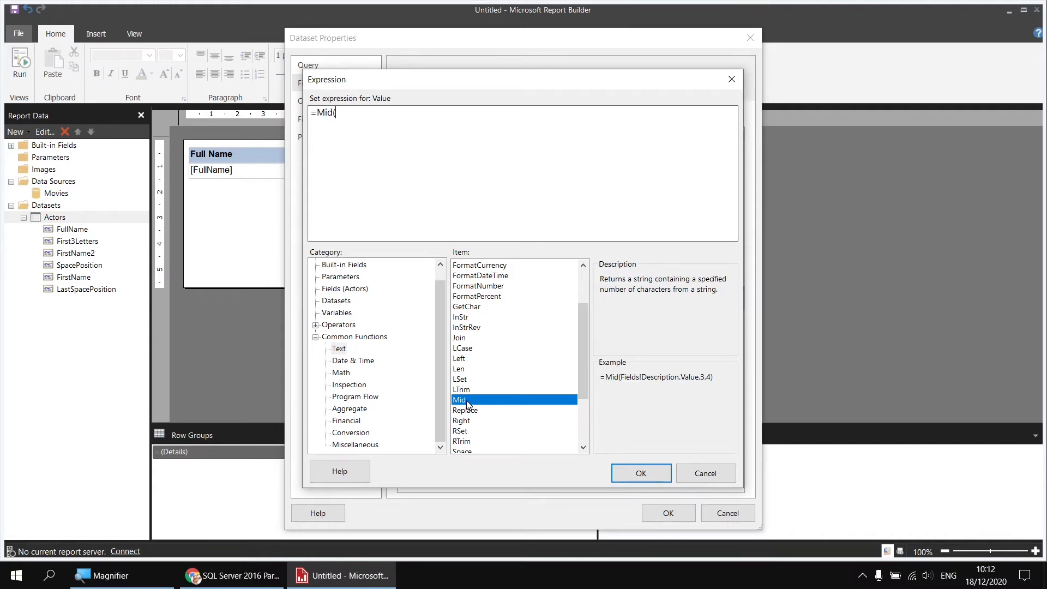
Complete the expression as =Mid(Fields!FullName.Value, Fields!LastSpacePosition.Value + 1) and accept the dataset changes.
click(345, 289)
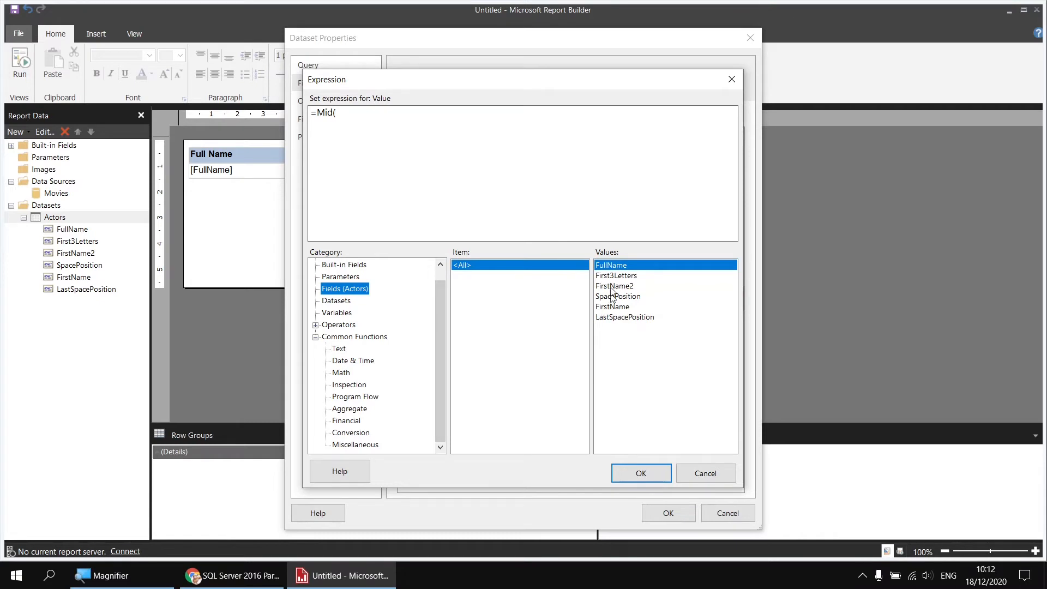
double_click(611, 266)
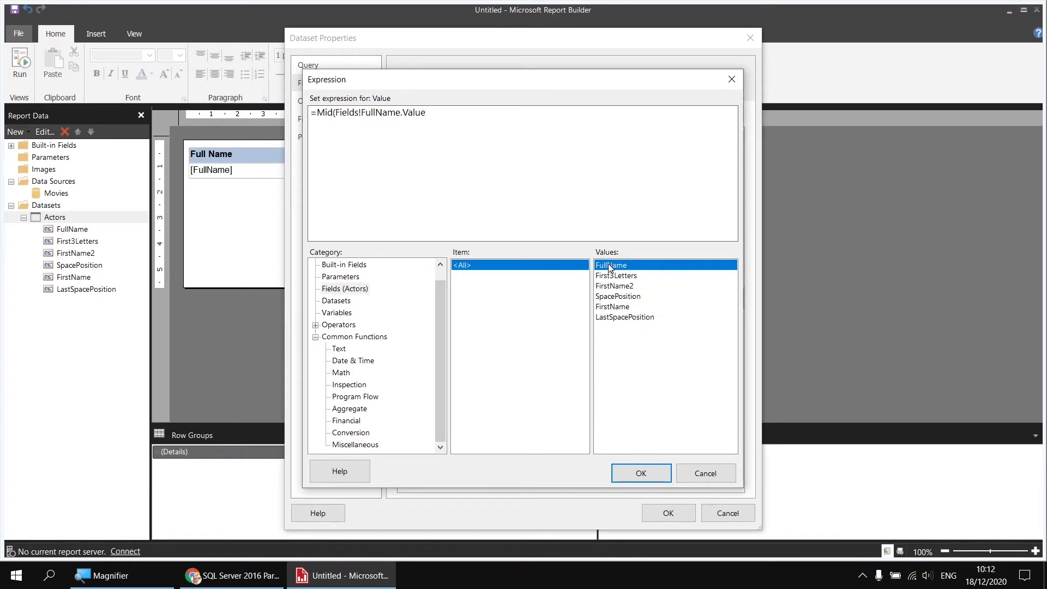
text(,)
double_click(617, 318)
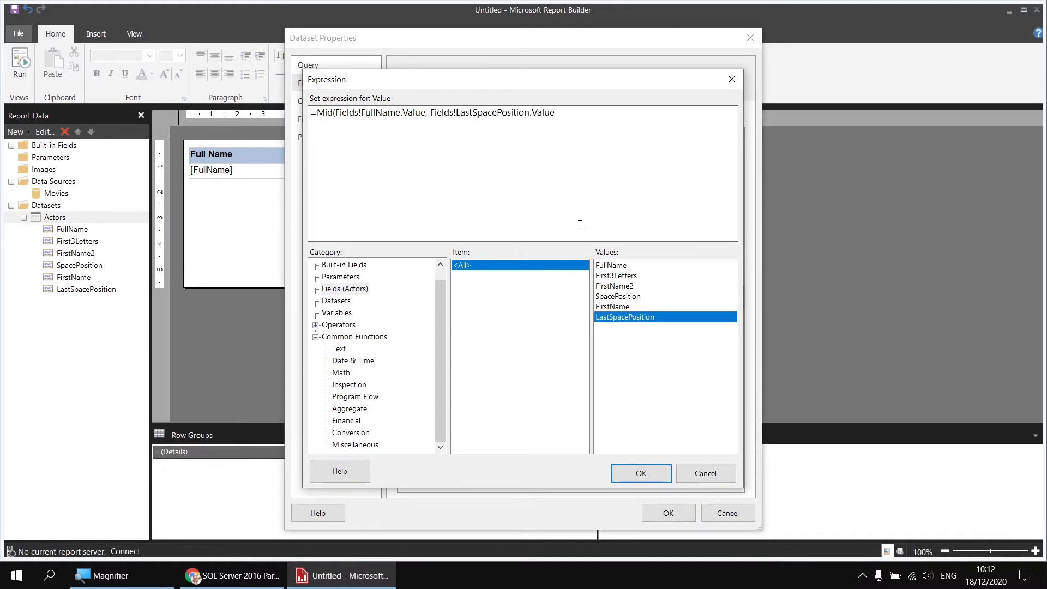
text(+ 1)
text())
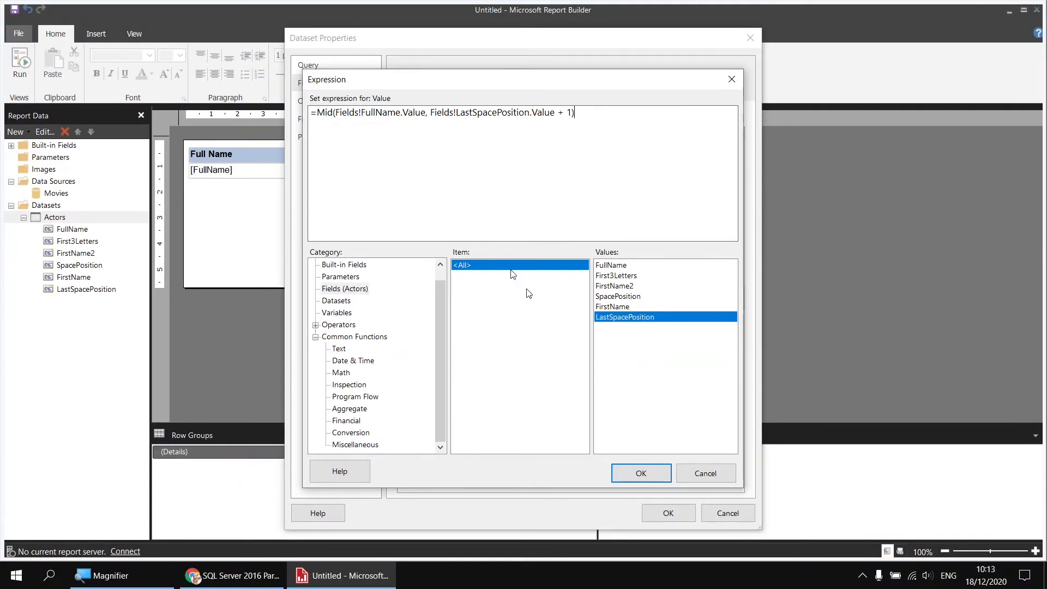
click(641, 473)
click(668, 513)
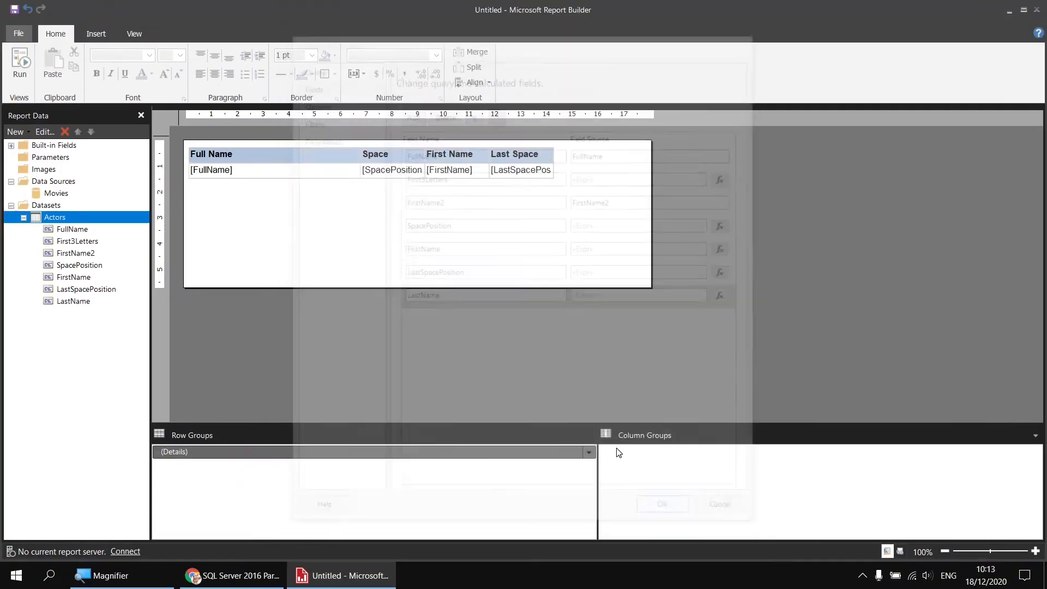
Add LastName as the table's last column, run the report to check the last names, and return to the design view.
drag(60, 304, 553, 166)
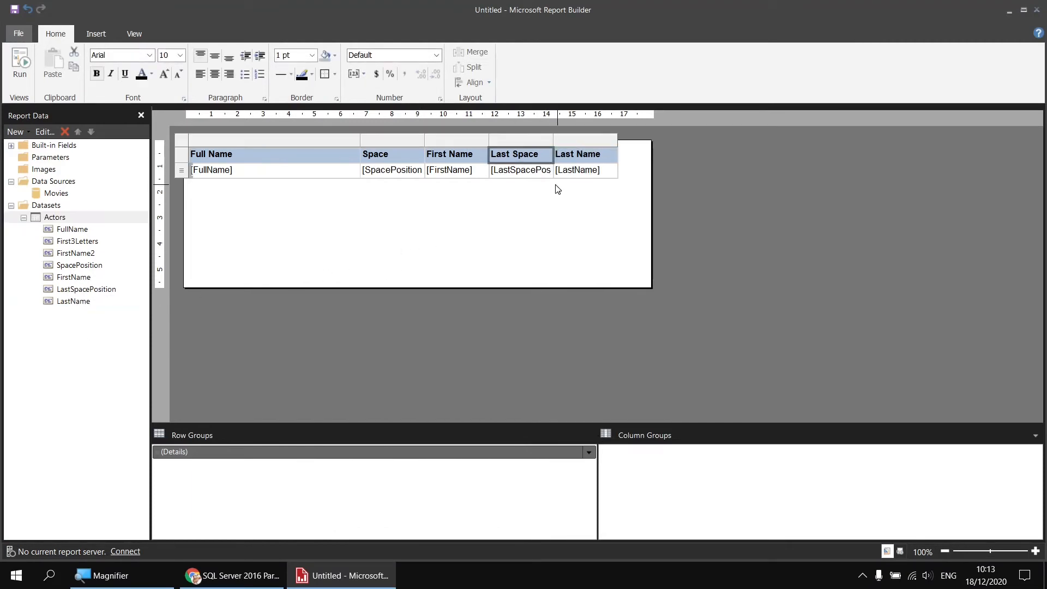
click(23, 64)
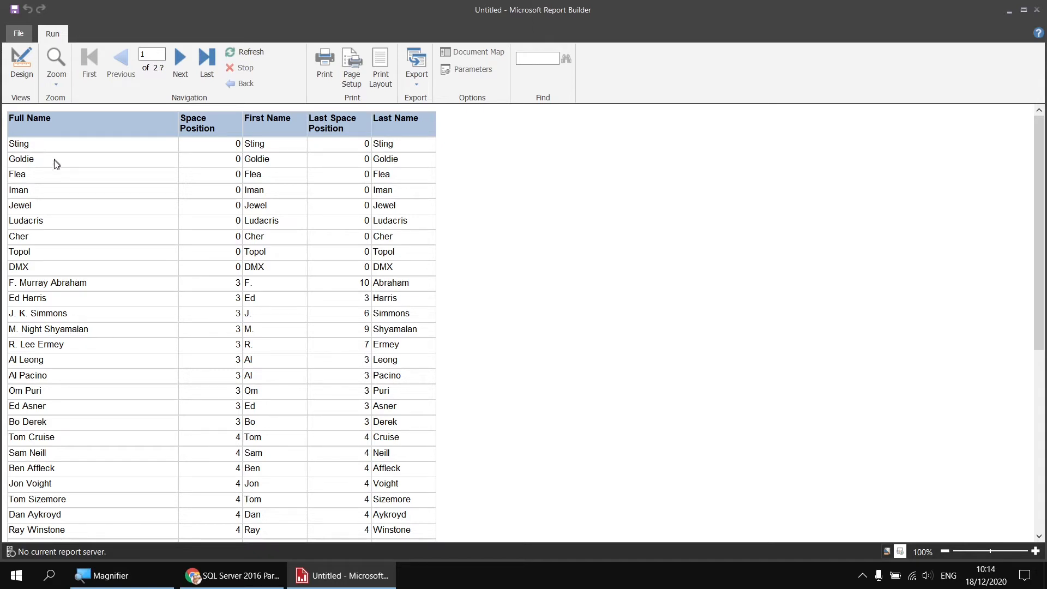
click(19, 64)
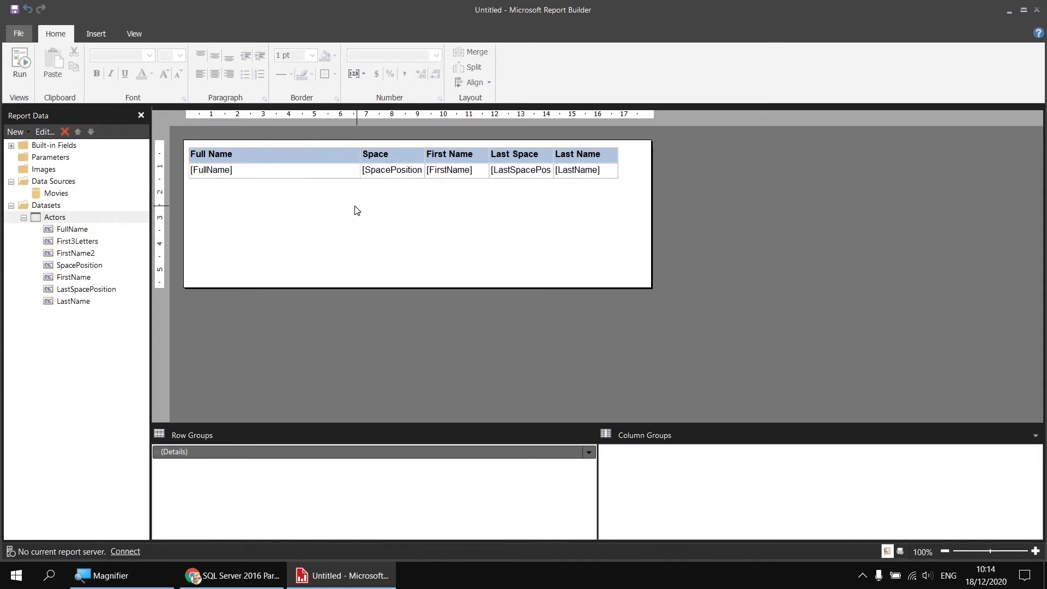
Reopen the LastName field's expression and insert the IIf function before the Mid call.
right_click(67, 302)
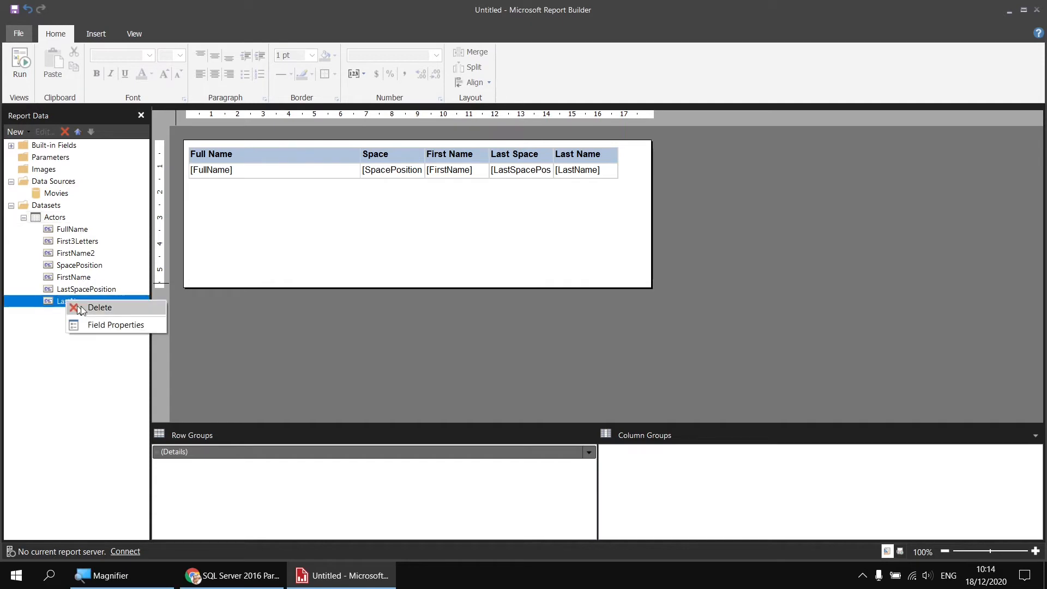
click(114, 325)
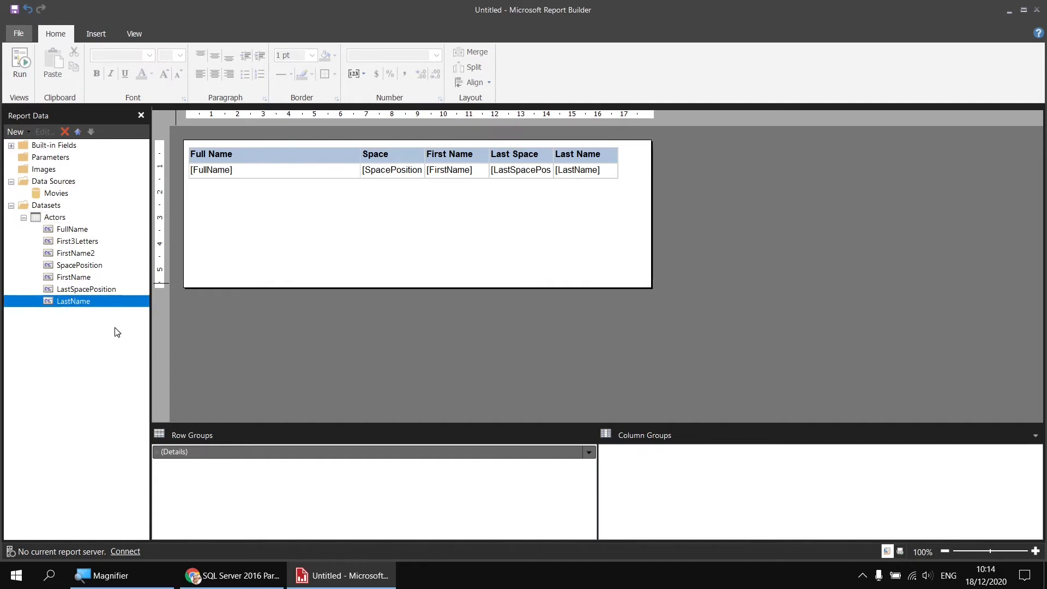
click(728, 297)
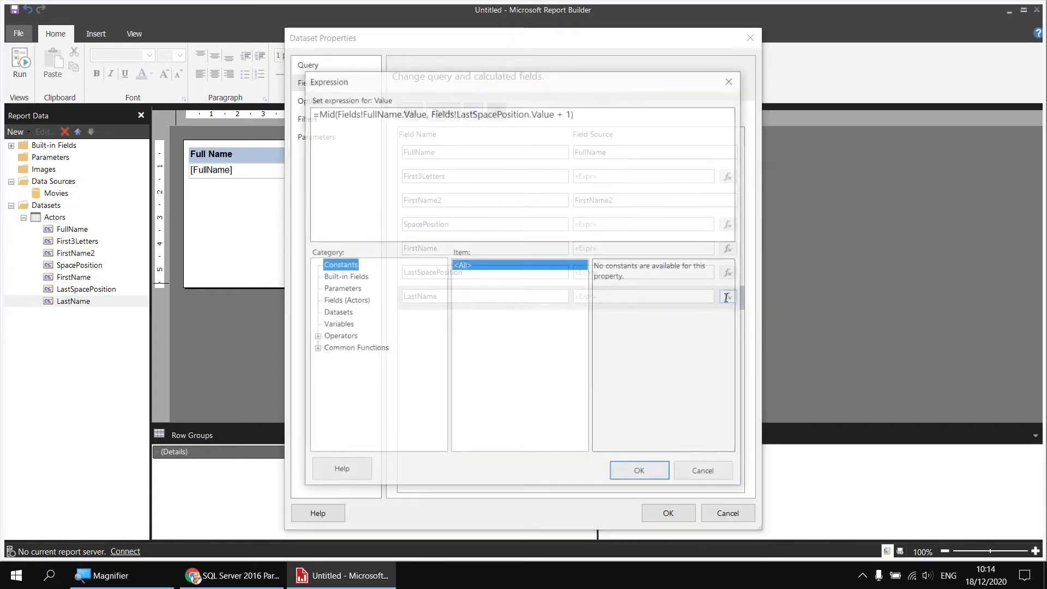
click(318, 112)
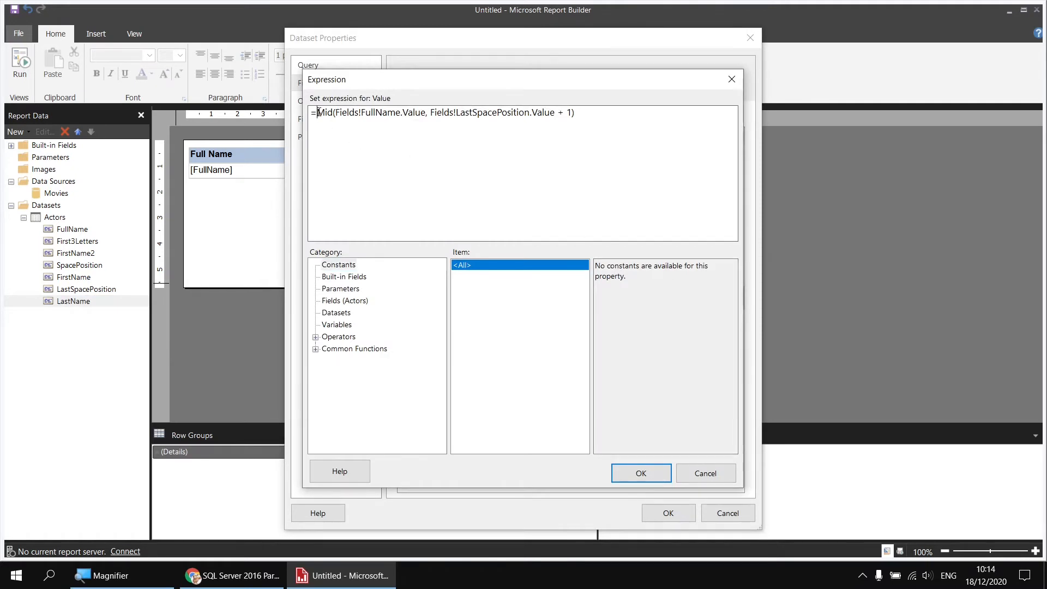
click(316, 349)
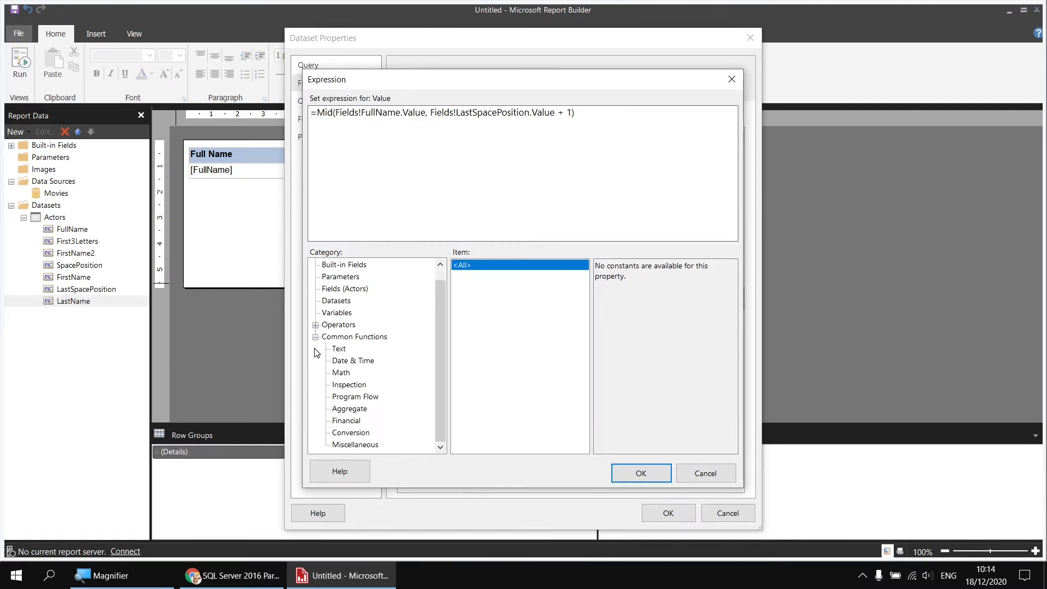
click(351, 396)
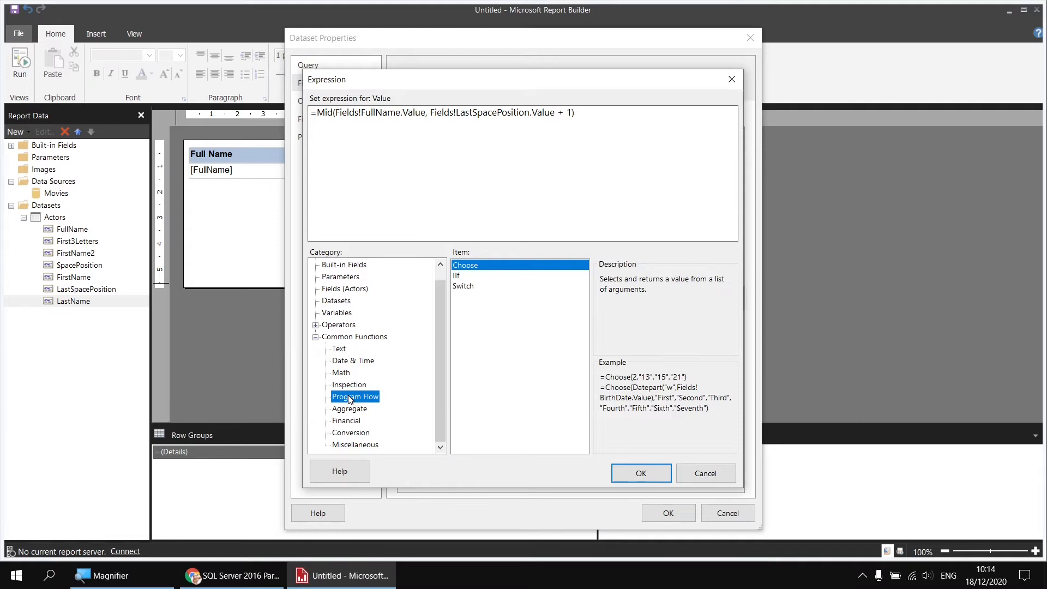
double_click(463, 277)
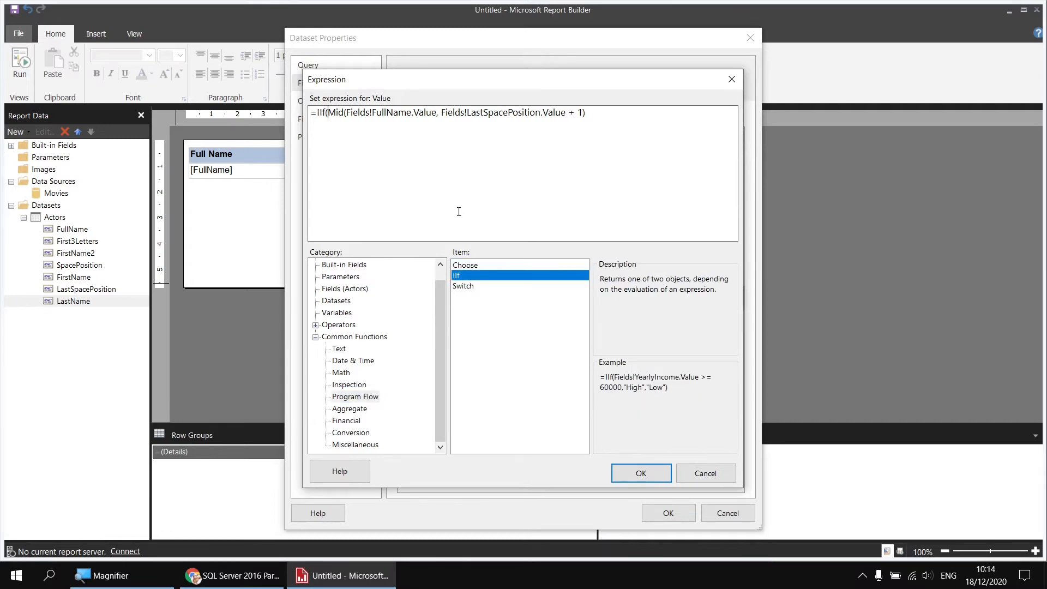
Enter Fields!SpacePosition.Value = 0 as the IIf condition, followed by a comma.
click(358, 289)
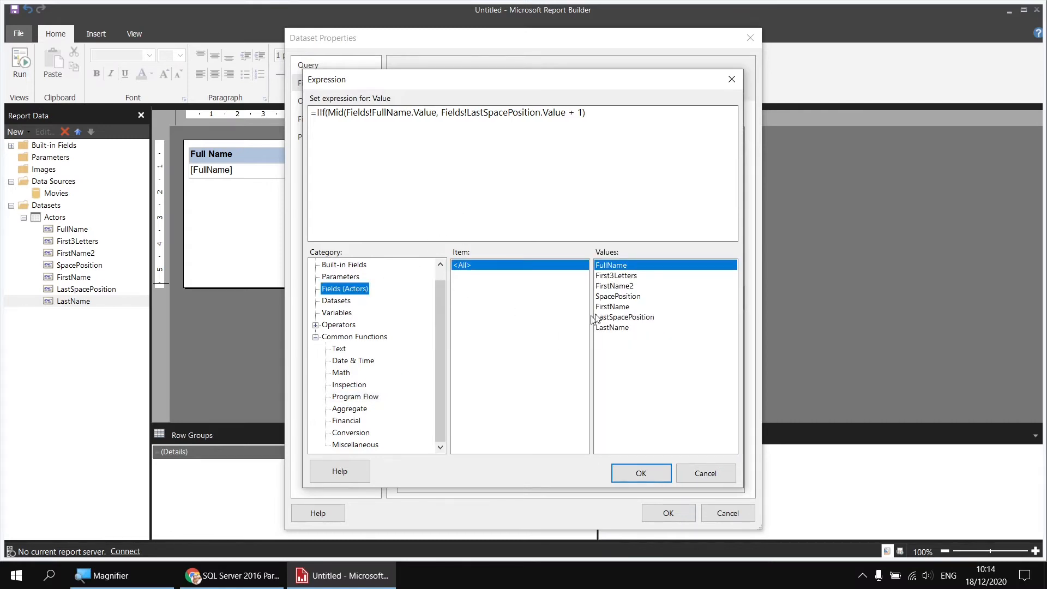
double_click(618, 298)
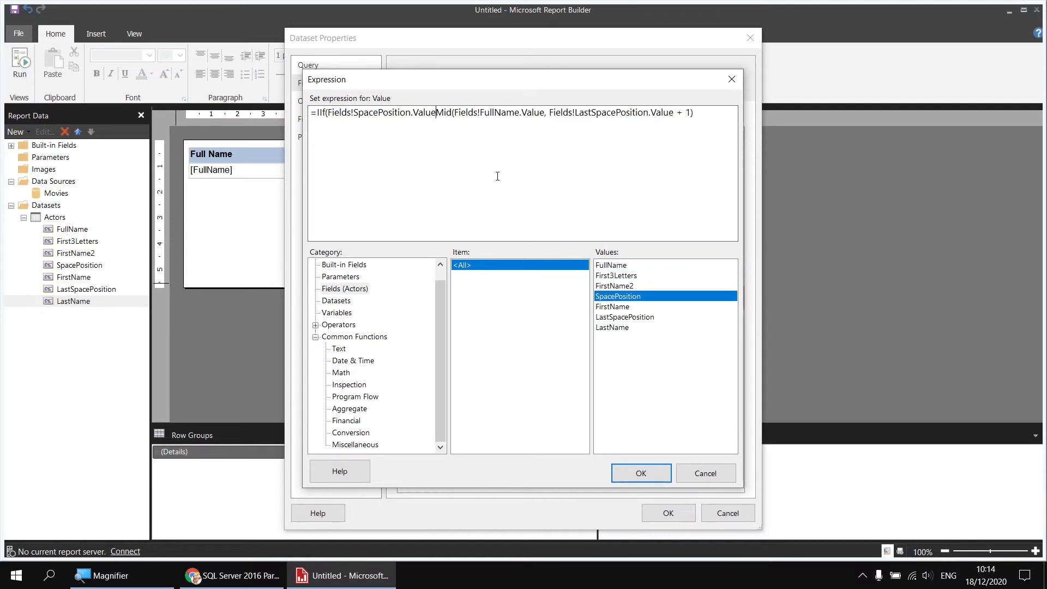
text(= 0)
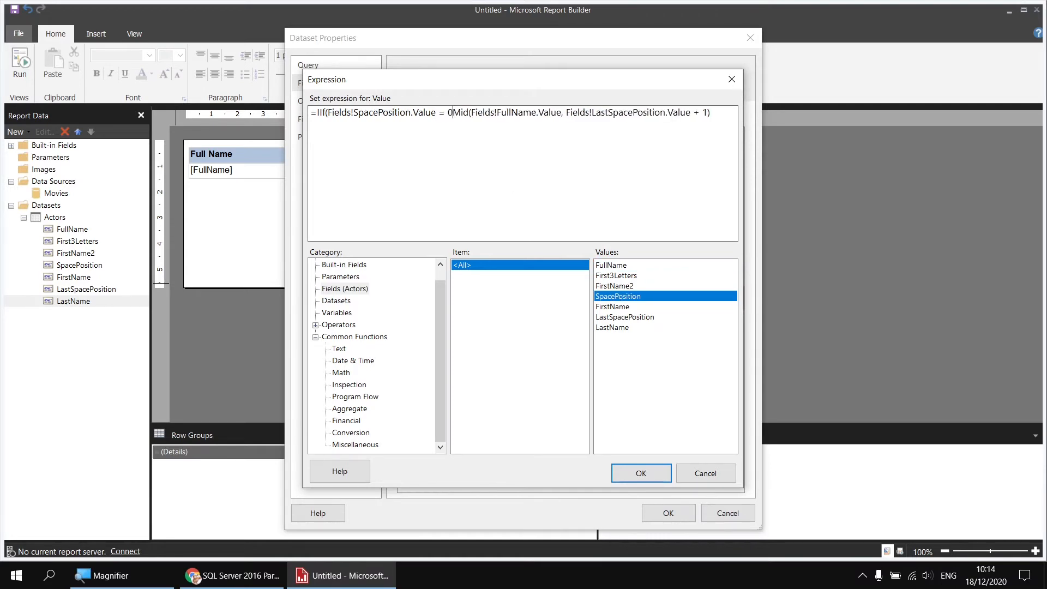
text(,)
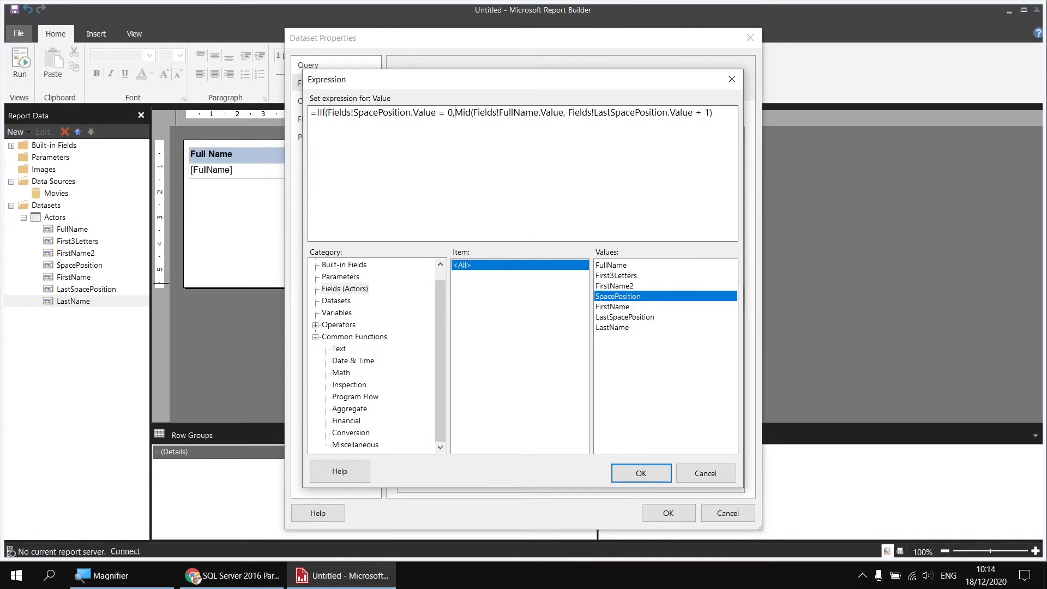
Try an empty string and the Nothing keyword as the IIf's true result, clearing each one.
text("")
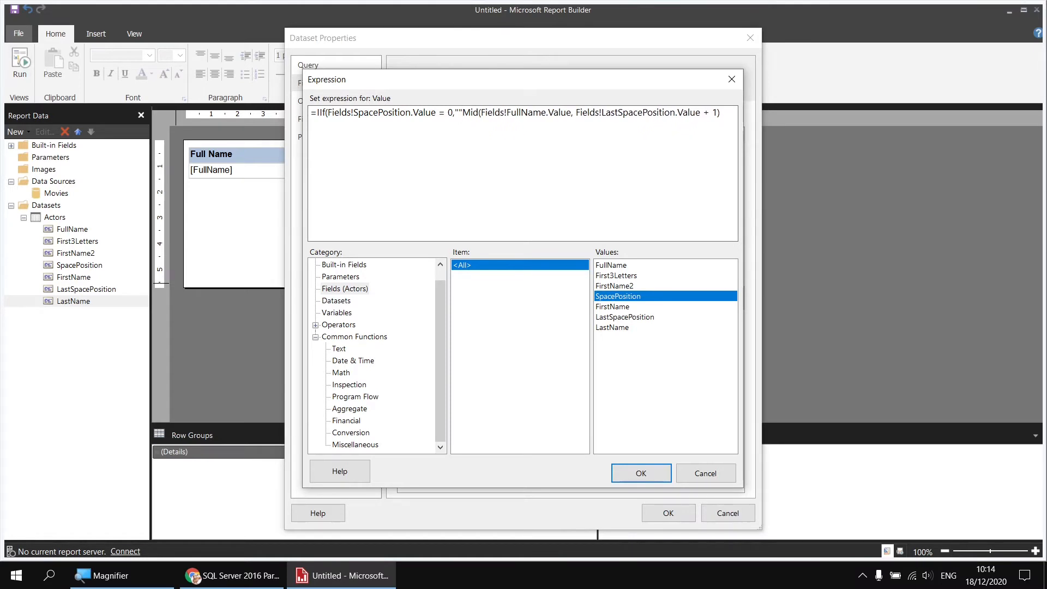
key(BackSpace)
key(BackSpace)
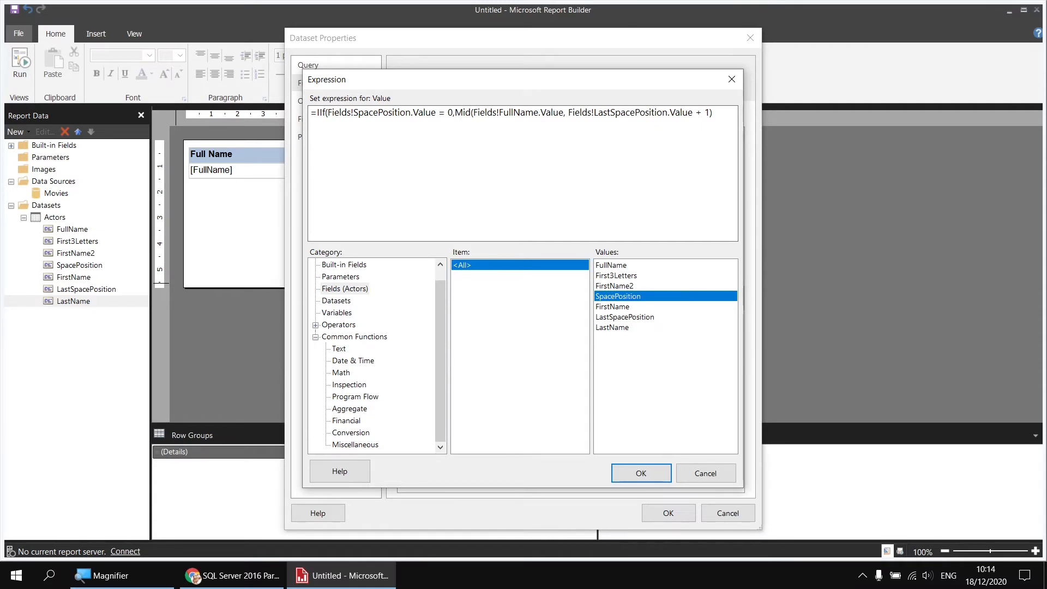
text(Nothing)
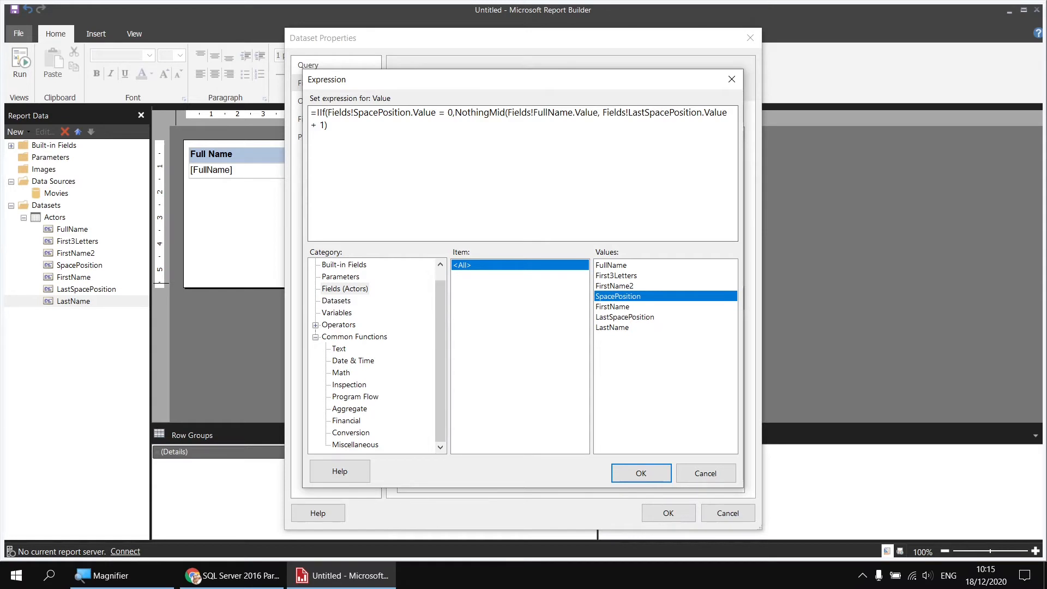
key(BackSpace)
key(BackSpace)
key(BackSpace)
key(BackSpace)
key(BackSpace)
key(BackSpace)
key(BackSpace)
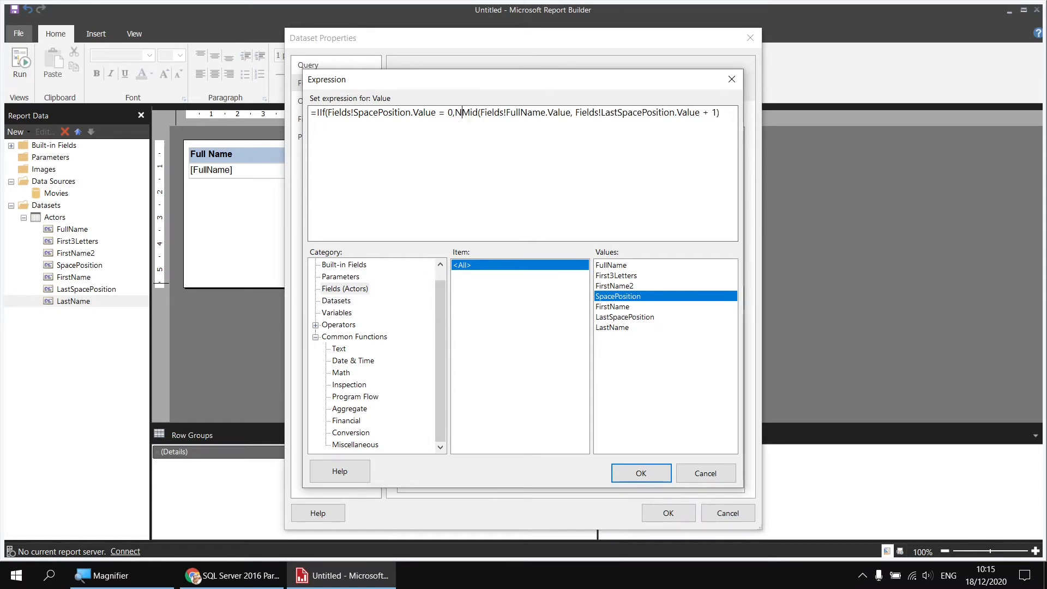
Set the IIf's true result to "", keep the Mid call as its false result, and place each argument on its own line.
text("")
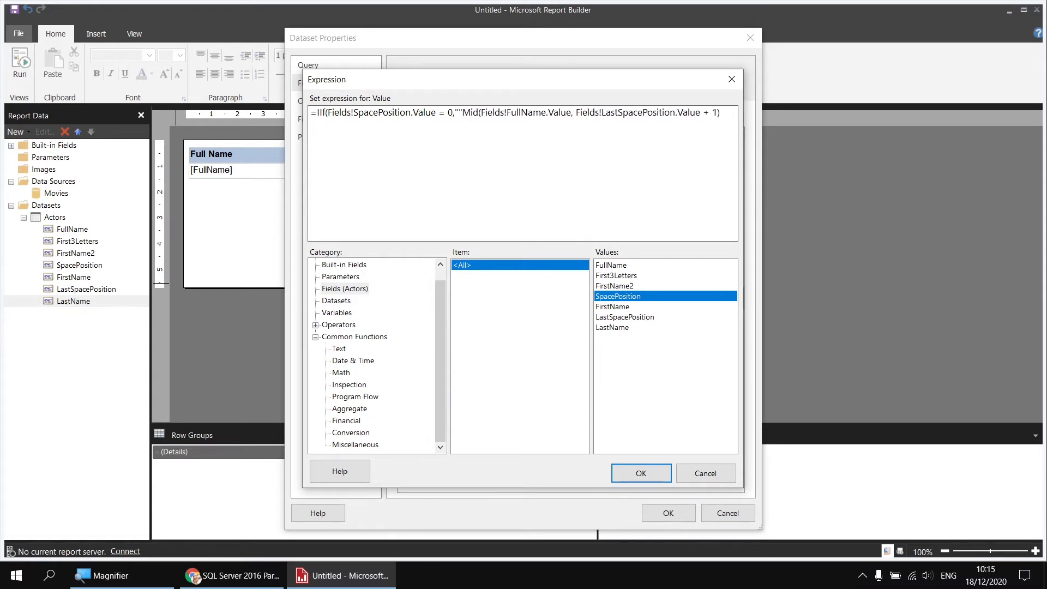
text(,)
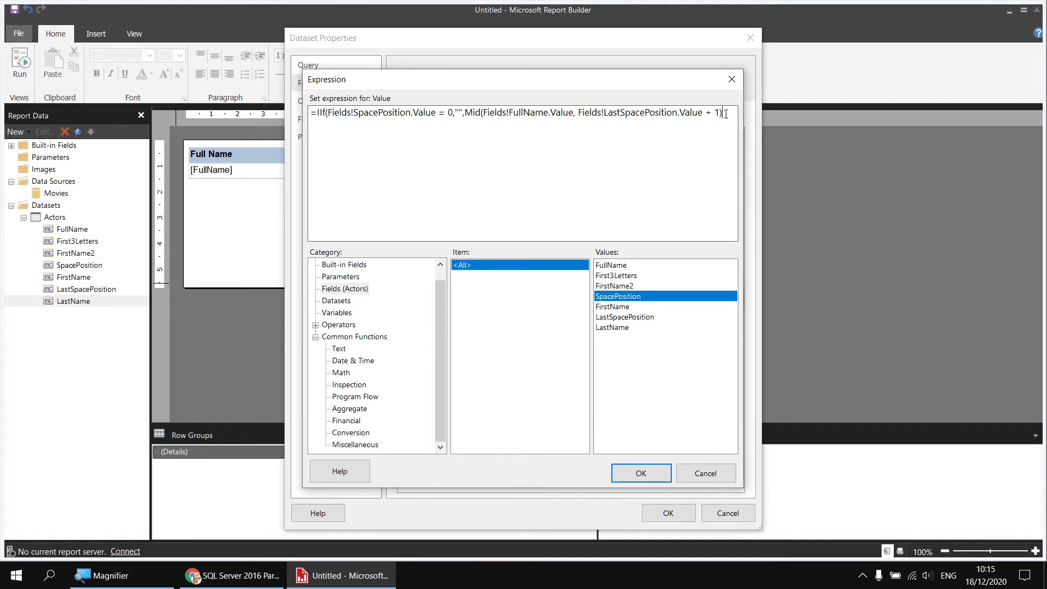
text())
click(327, 114)
key(Return)
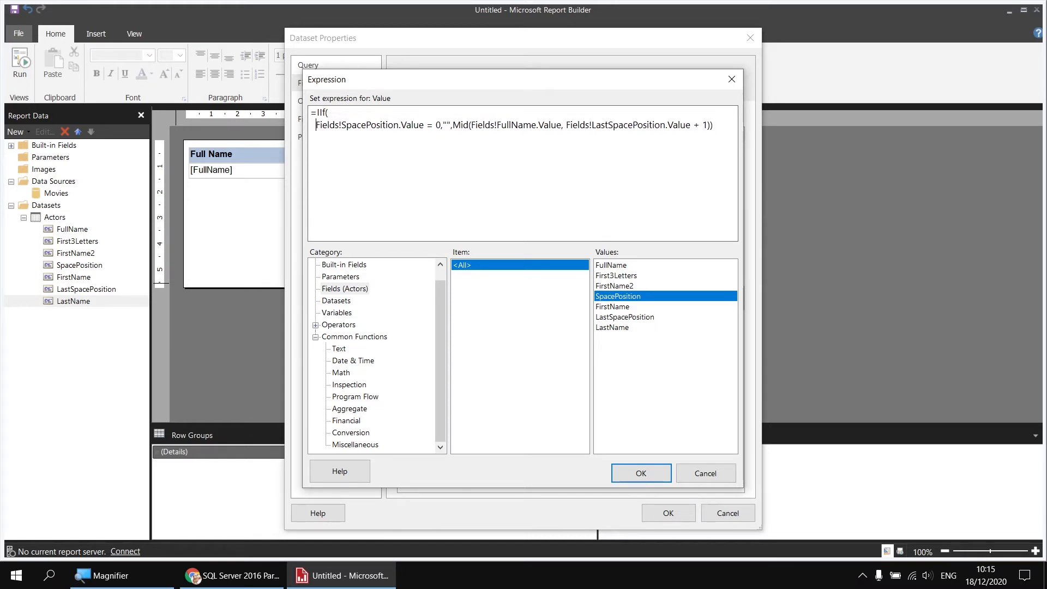
click(449, 126)
key(Return)
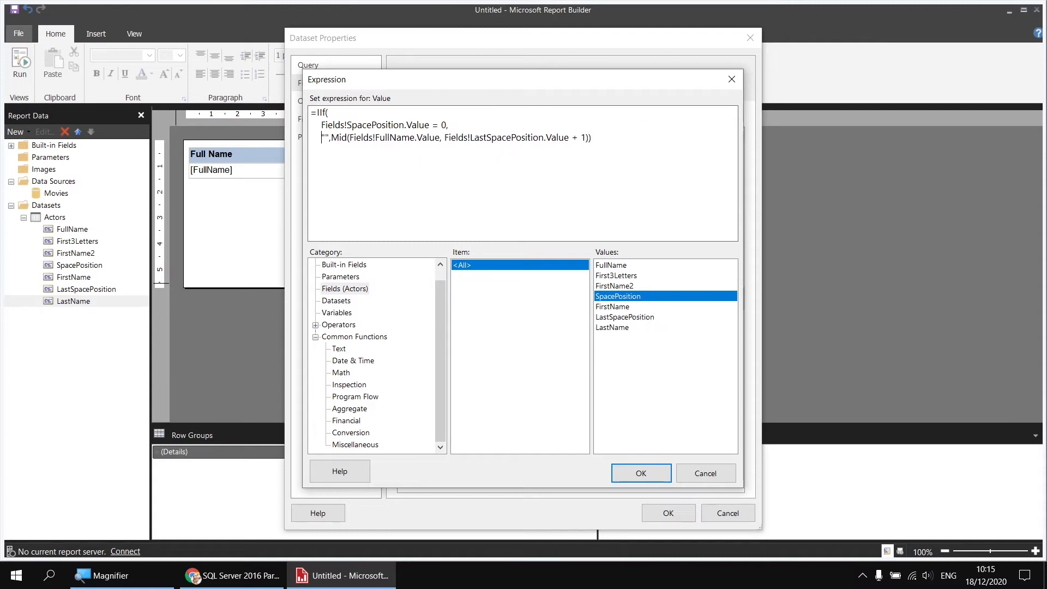
key(Return)
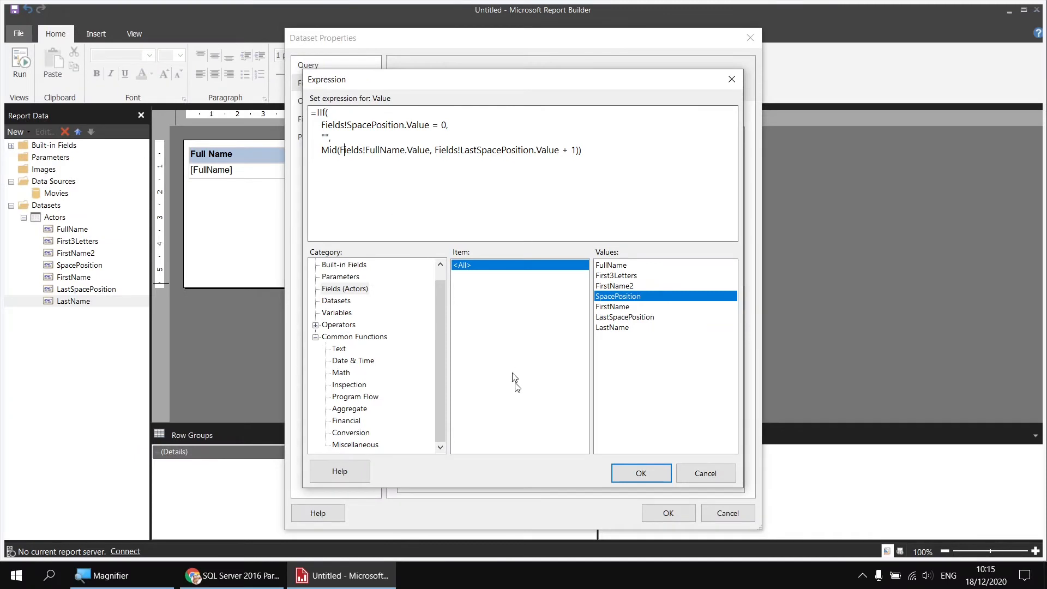
Accept the expression and dataset changes, run the report to check the last names, and return to the design view.
click(636, 472)
click(665, 512)
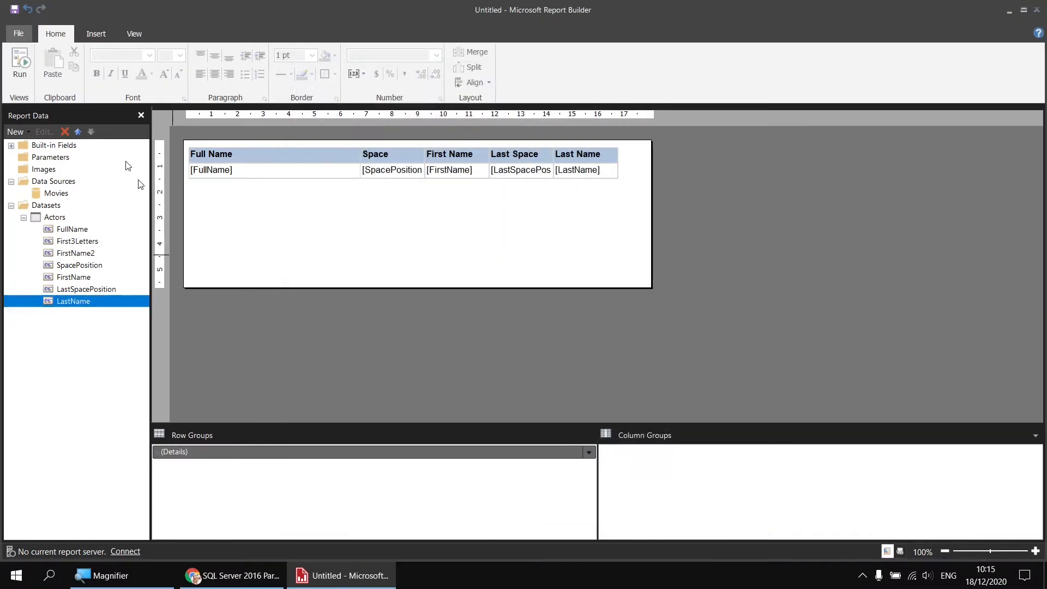
click(21, 61)
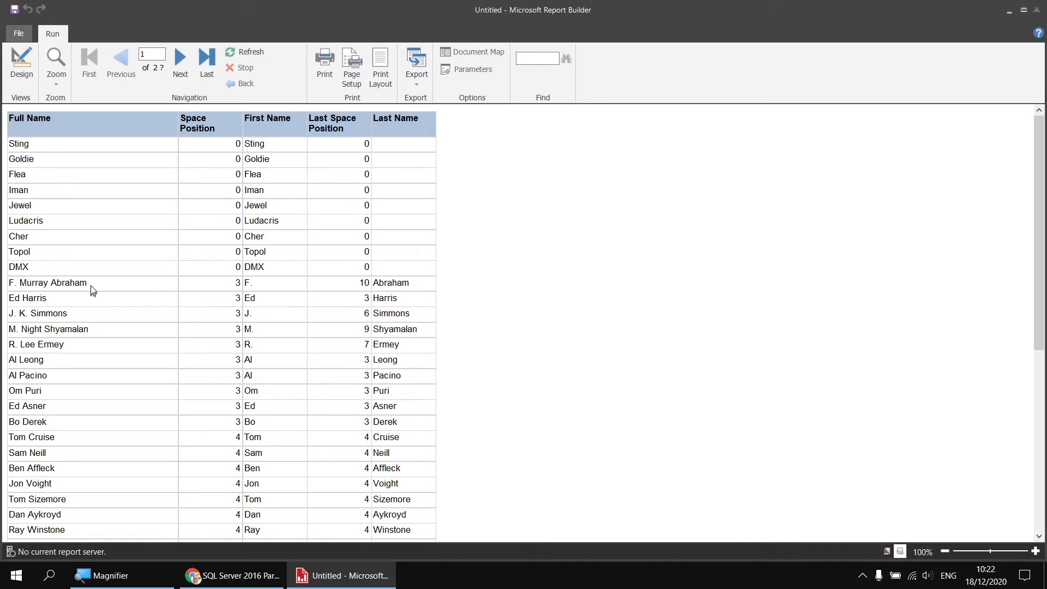
click(21, 64)
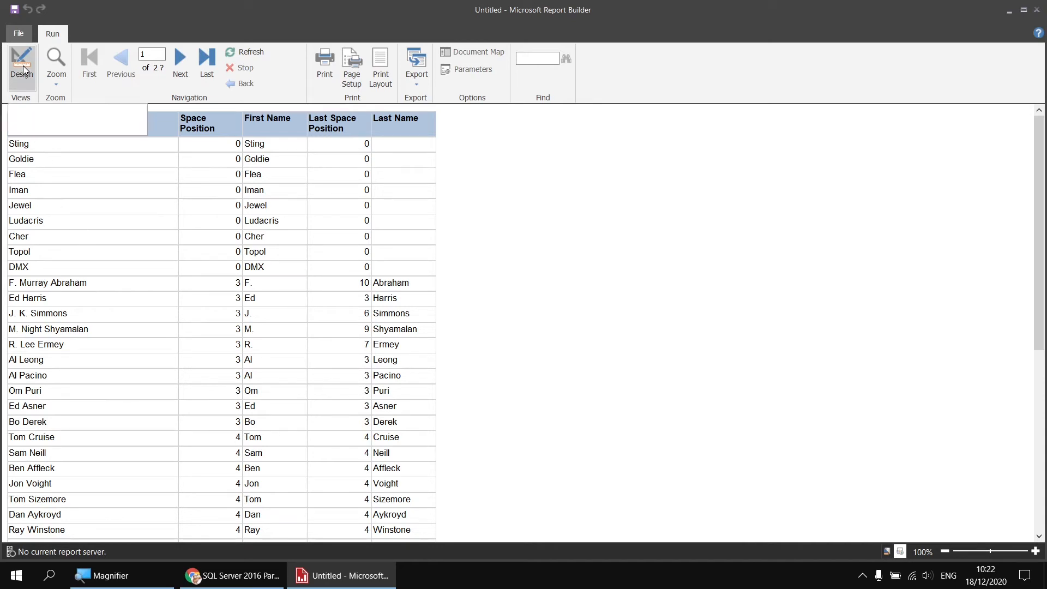
Add the column REVERSE(Actor.FullName) AS LastName2 to the Actors query after FirstName2 and accept the dataset changes.
right_click(68, 217)
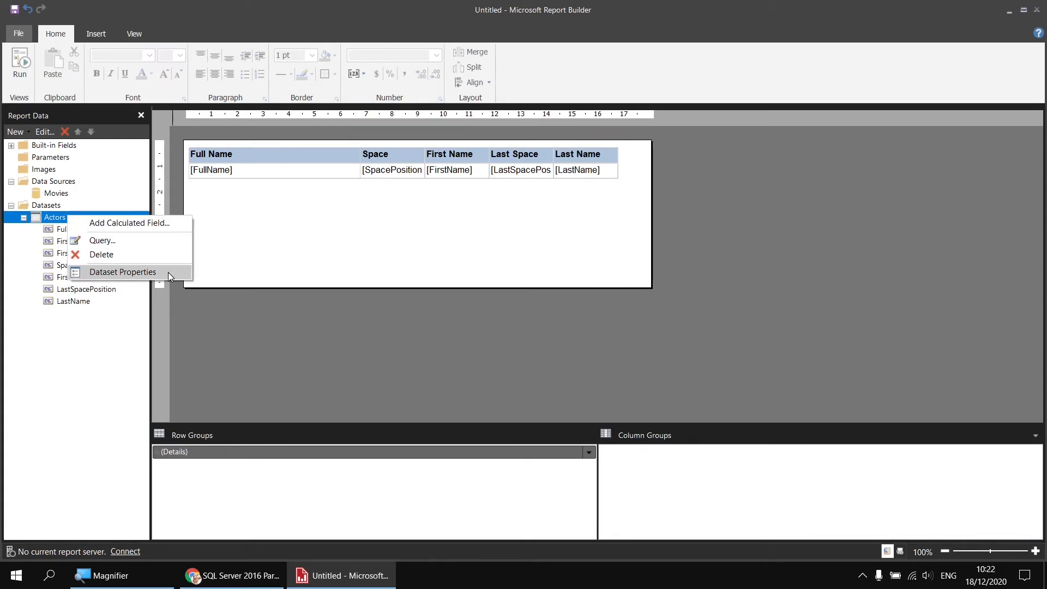
click(122, 272)
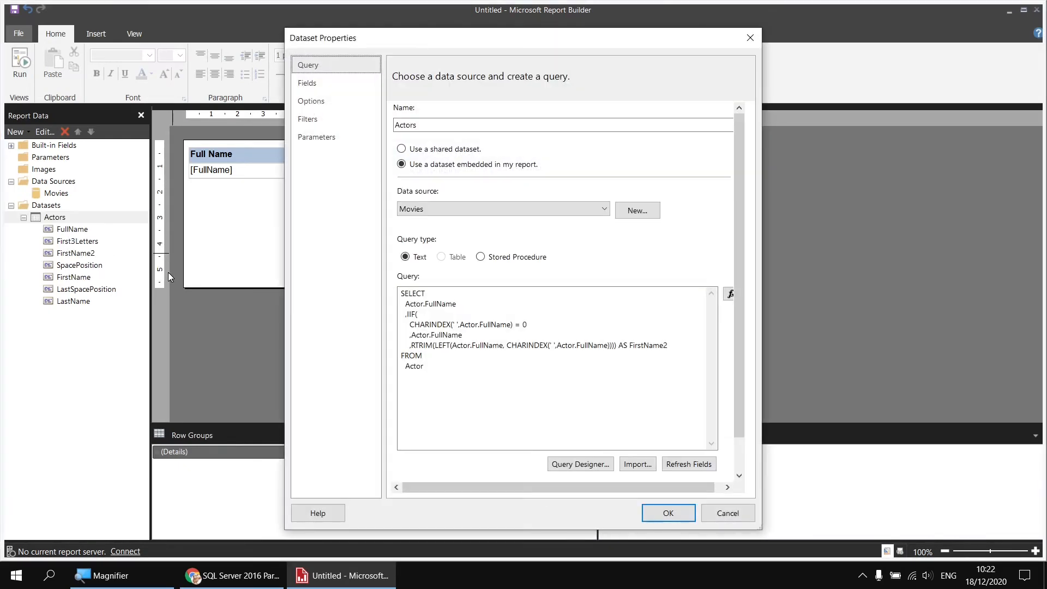
click(675, 347)
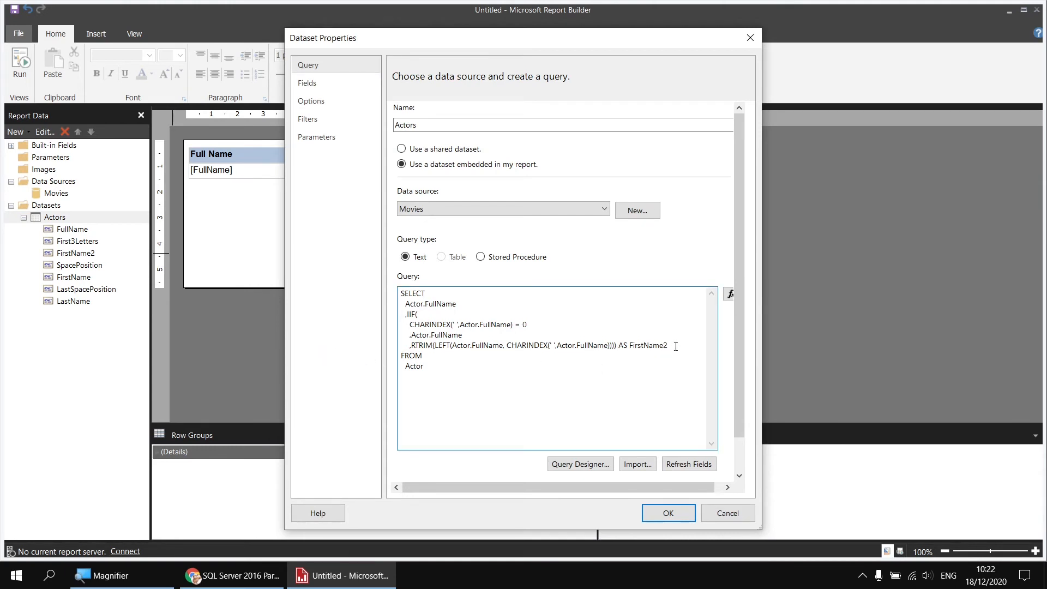
key(Return)
text(,REVERSE()
drag(456, 304, 407, 308)
key(ctrl+c)
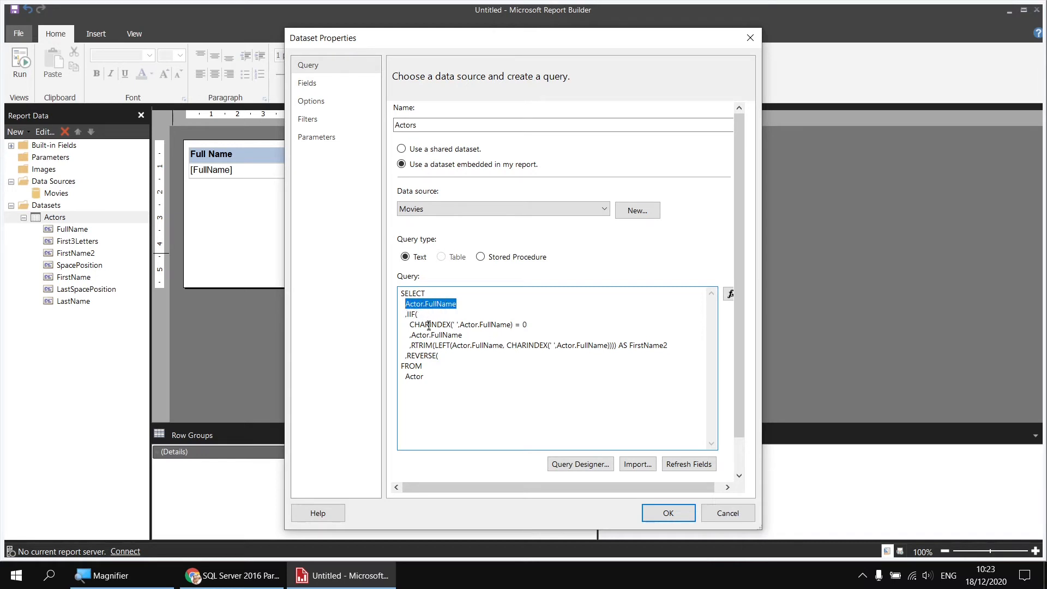
click(450, 355)
key(ctrl+v)
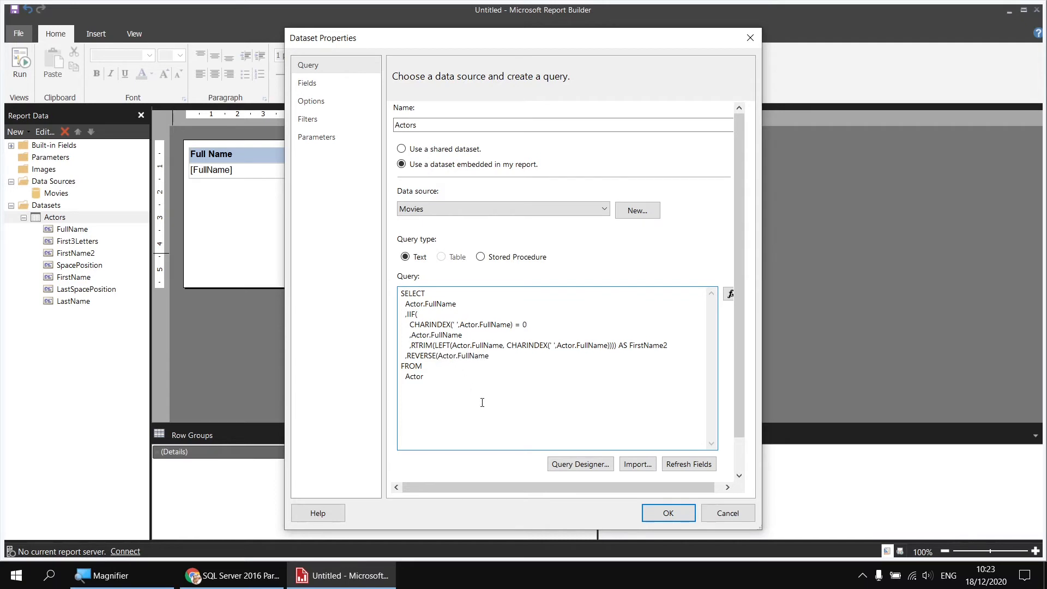
text() AS LastName2)
click(669, 512)
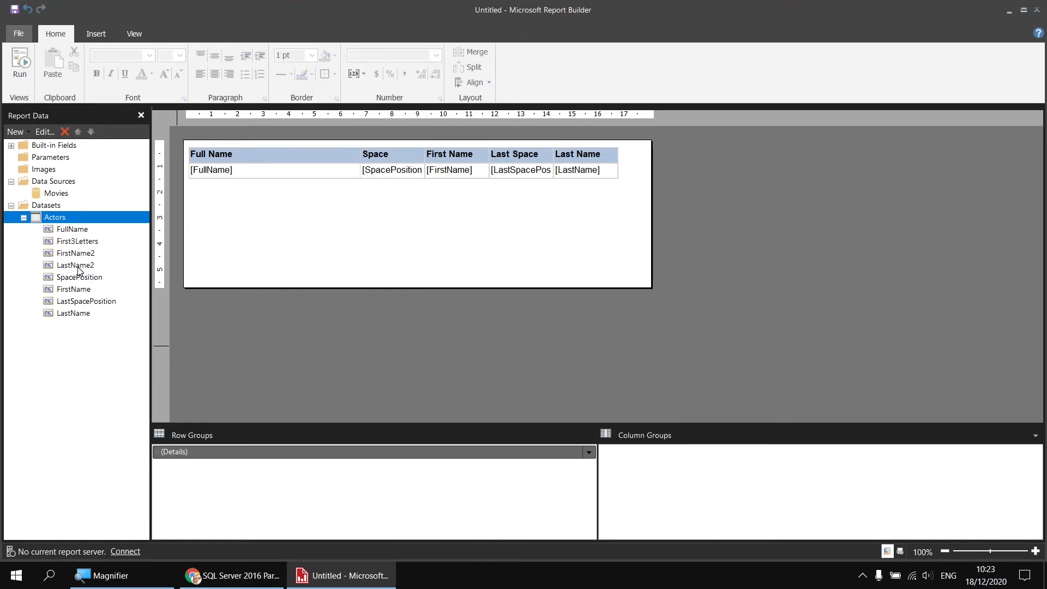
Add LastName2 as the table's last column, run the report to check the reversed names, and return to the design view.
drag(82, 265, 618, 169)
click(21, 64)
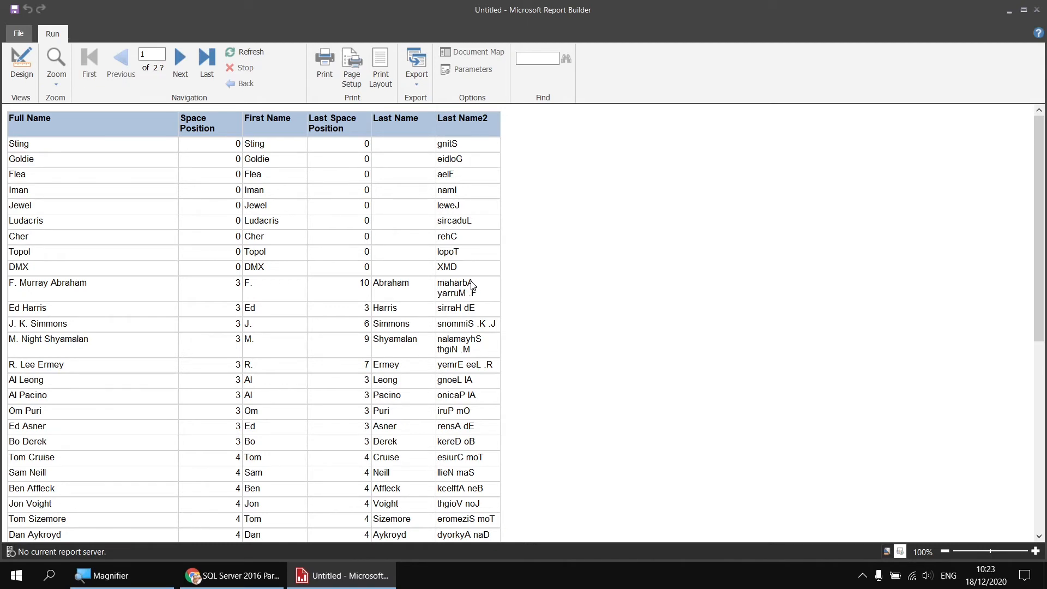
click(22, 61)
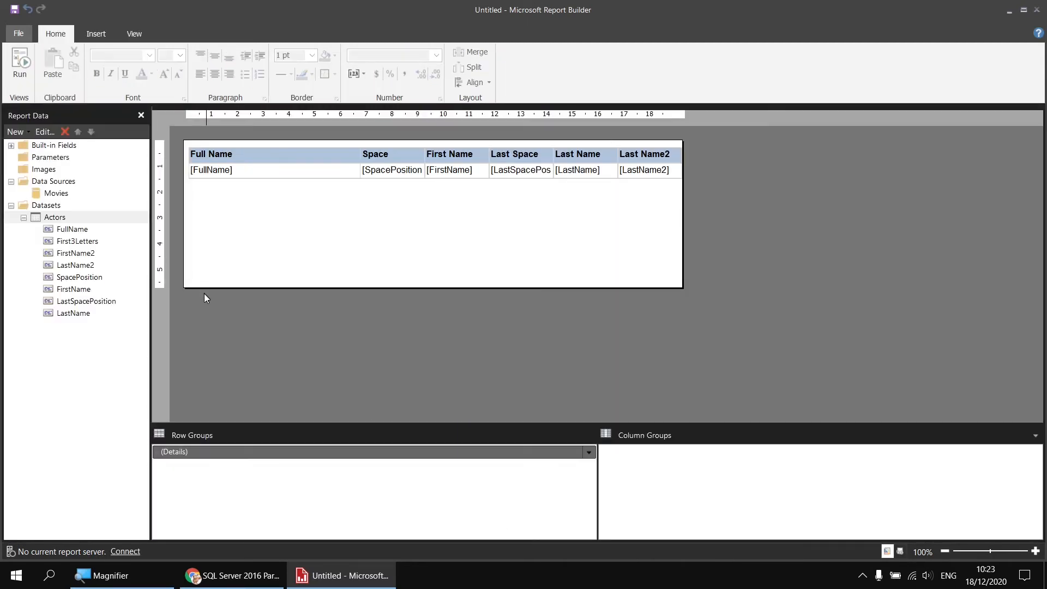
Wrap the LastName2 column's REVERSE call in the Actors query as CHARINDEX(' ', REVERSE(Actor.FullName)).
right_click(72, 220)
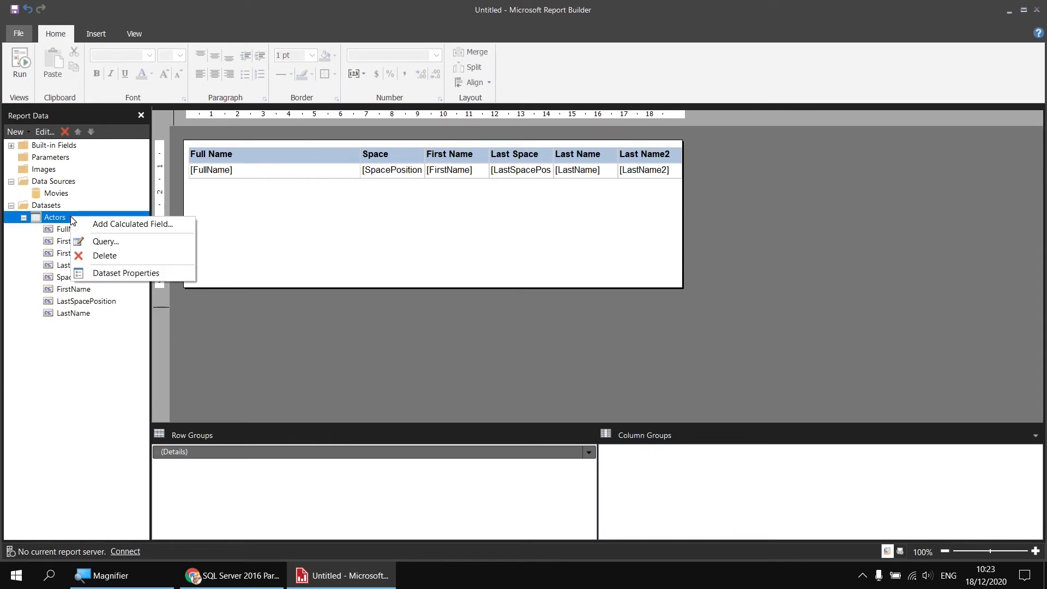
click(168, 273)
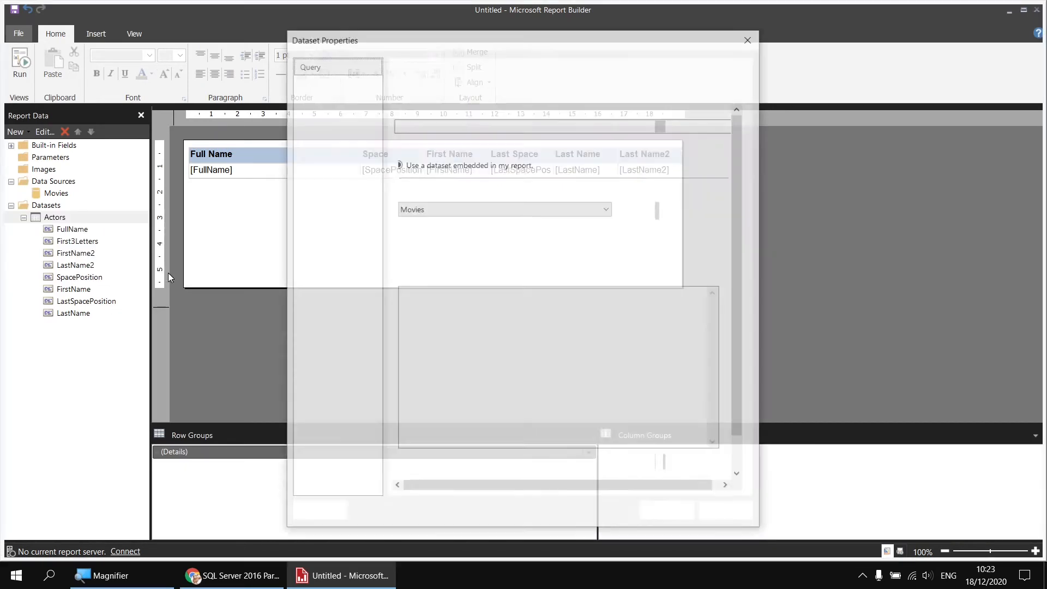
click(407, 356)
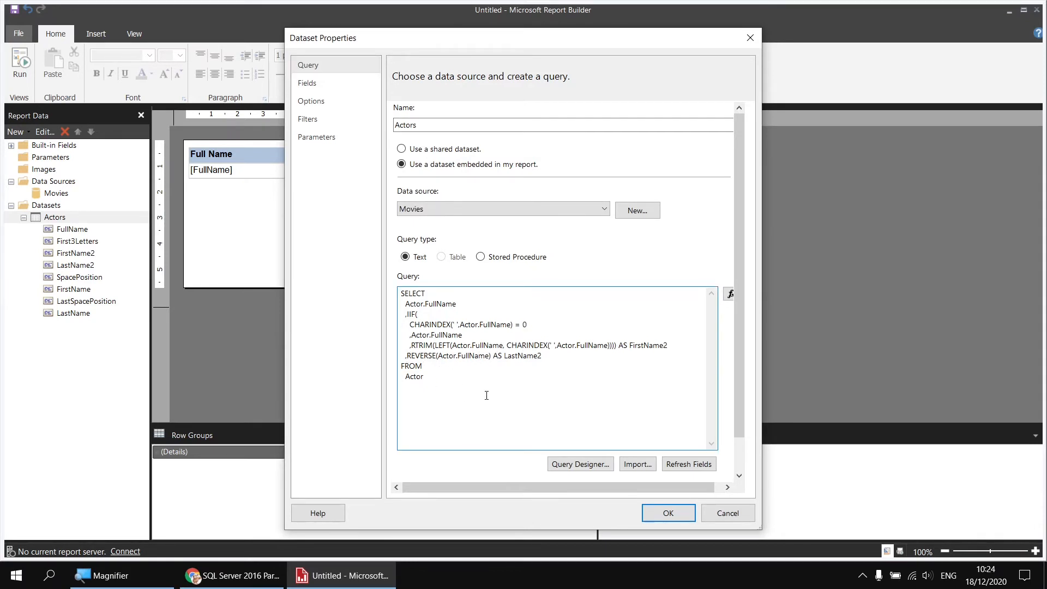
text(CAHRINDEX()
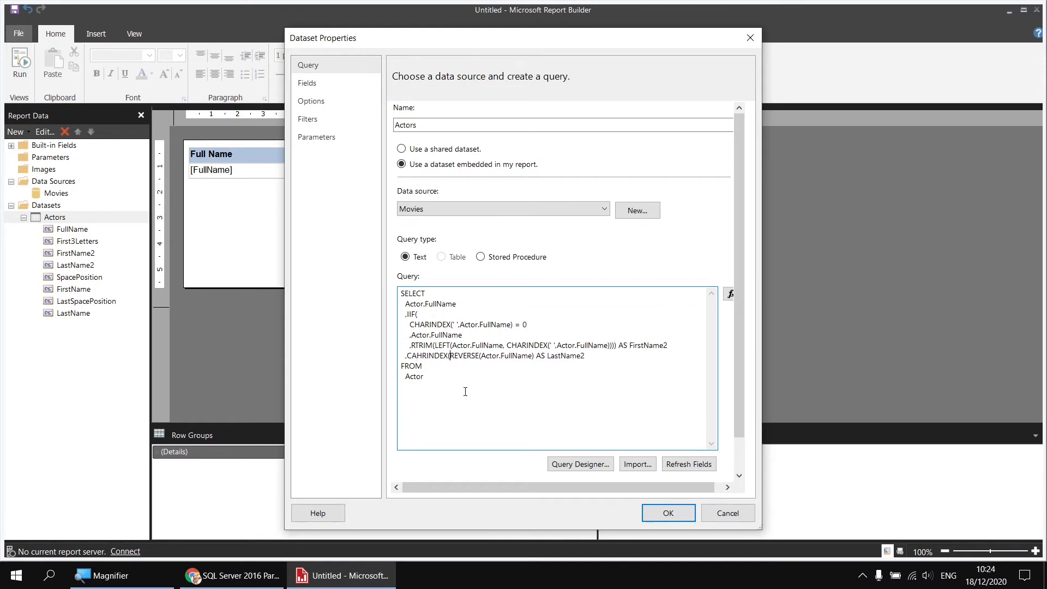
click(420, 355)
key(BackSpace)
key(BackSpace)
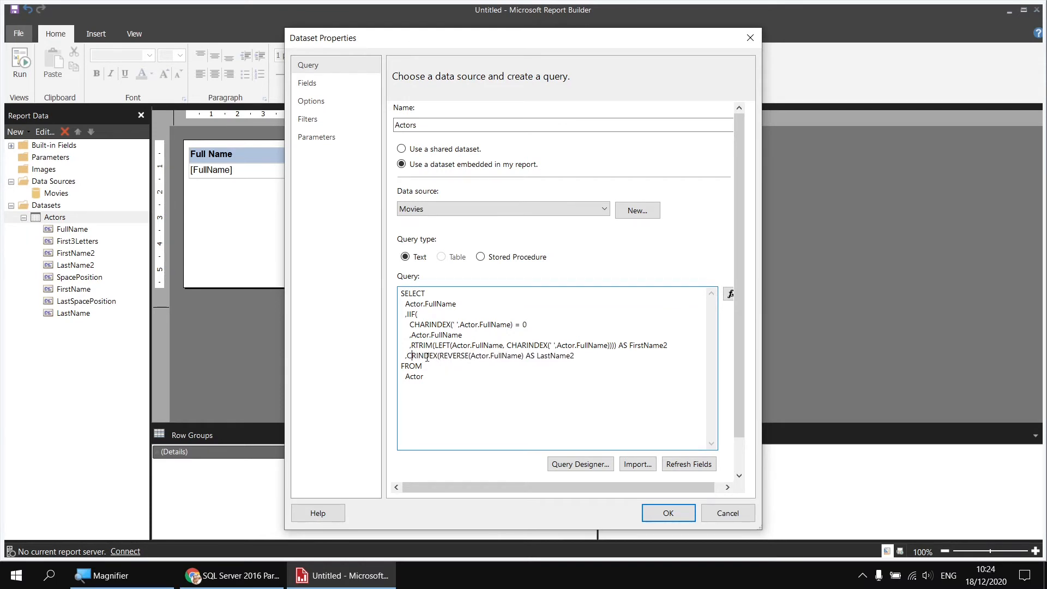
text(HARINDEX()
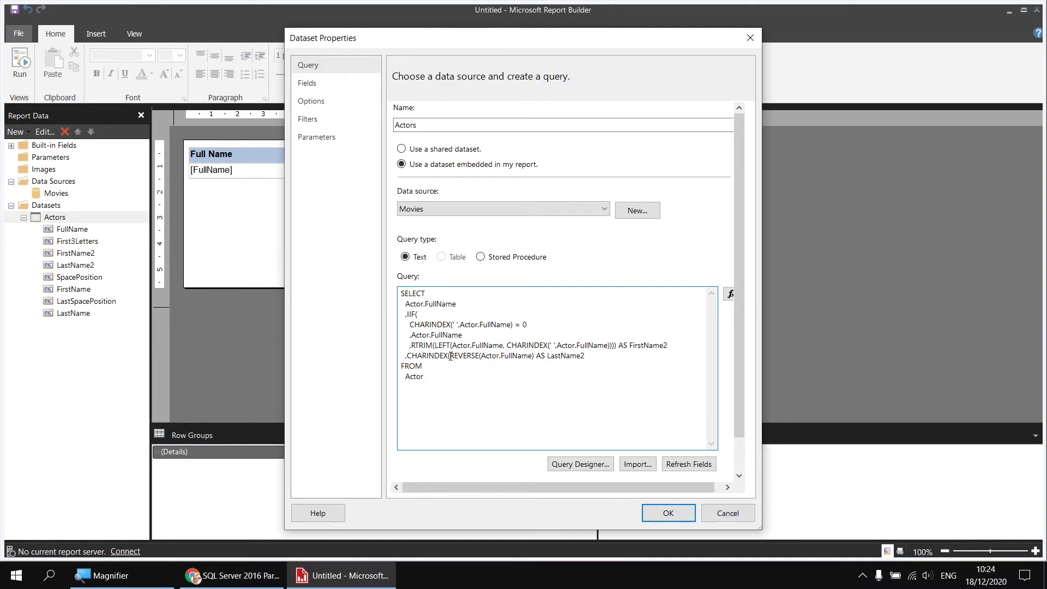
text(' ')
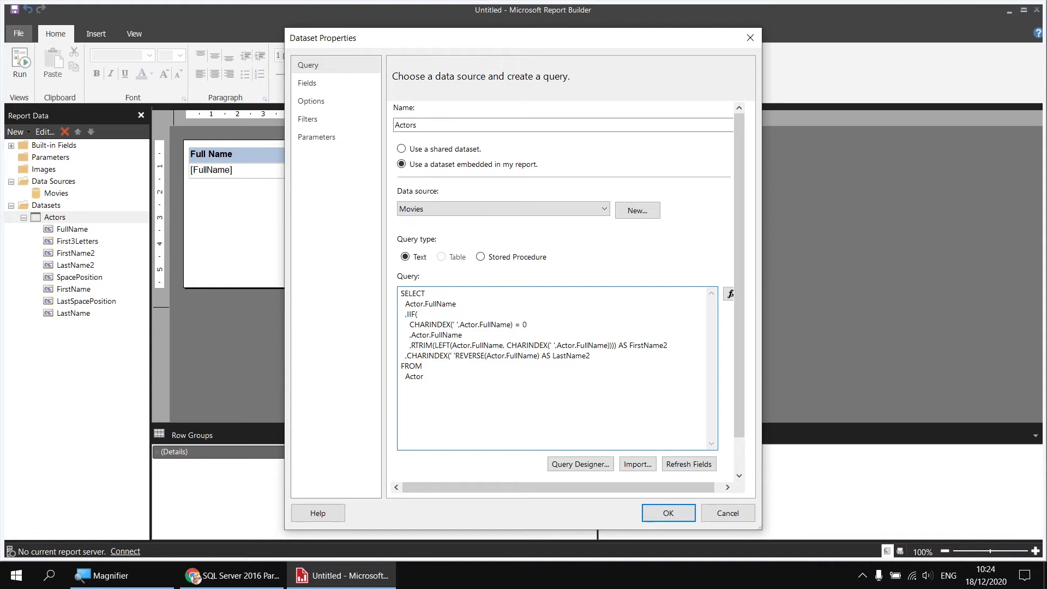
text(,)
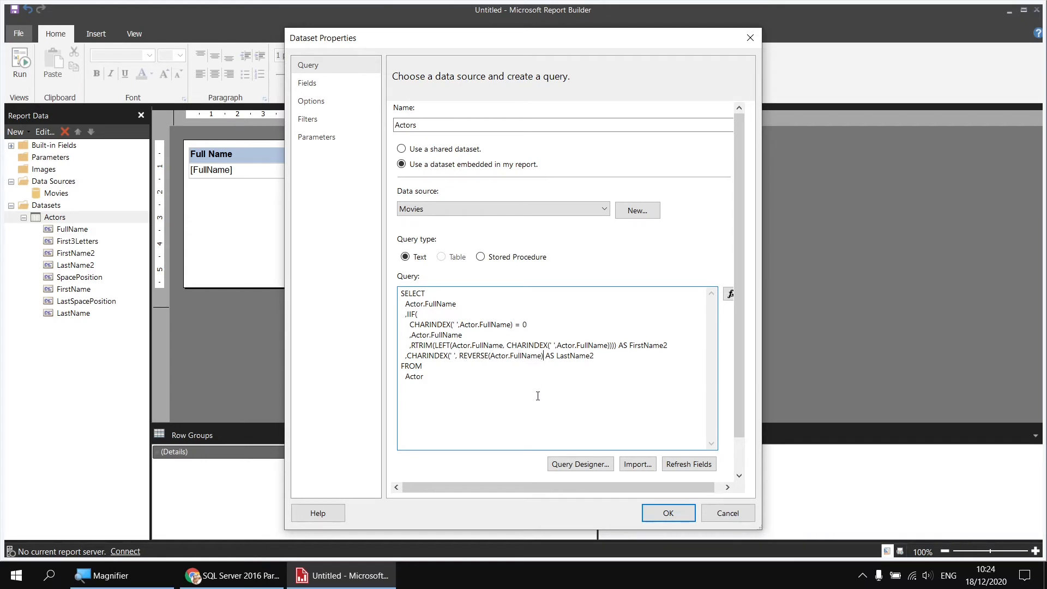
text())
click(449, 356)
Accept the dataset changes, run the report to check the reversed space positions, and return to the design view.
click(669, 513)
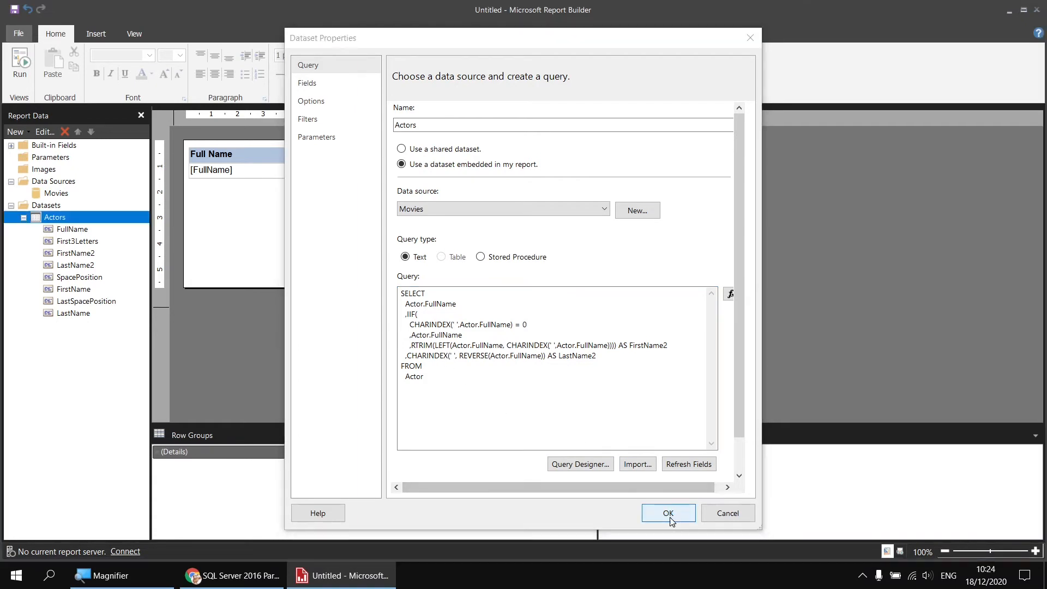
click(20, 61)
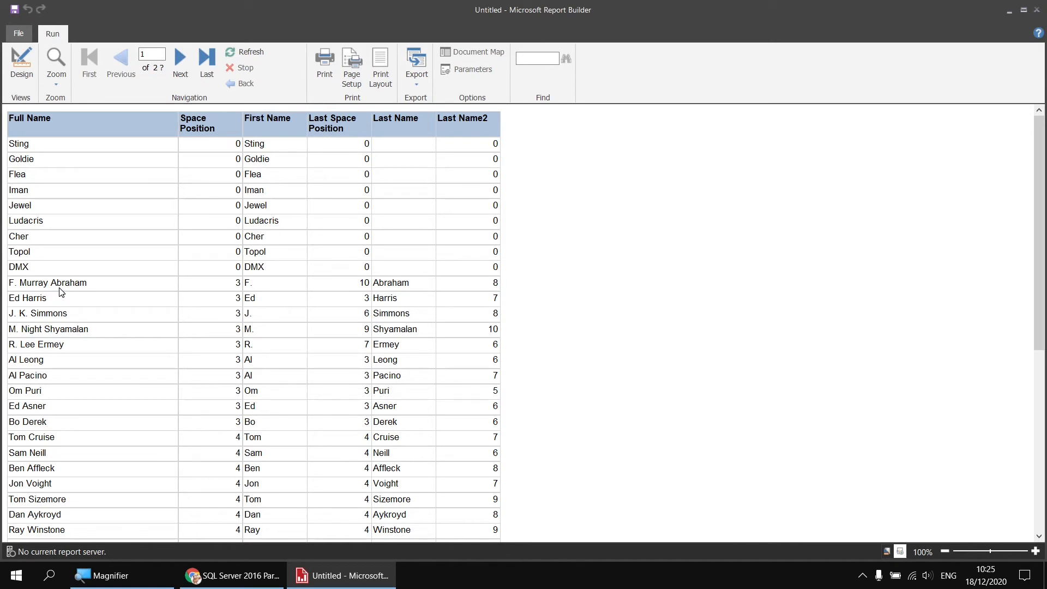
click(21, 74)
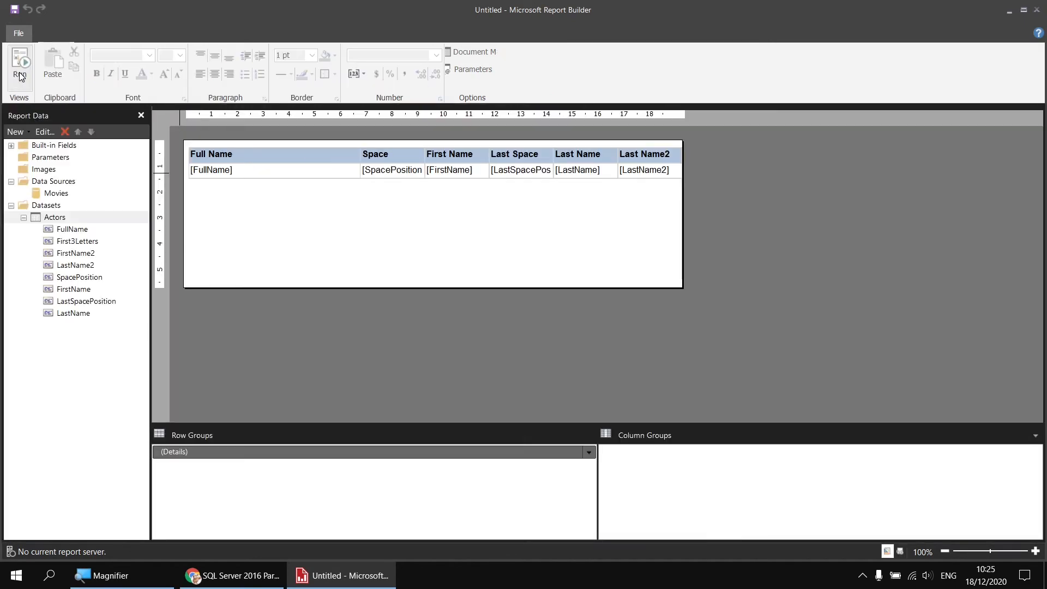
Wrap LastName2's CHARINDEX call in the Actors query in RIGHT with Actor.FullName as first argument, placing each argument on its own line.
right_click(69, 219)
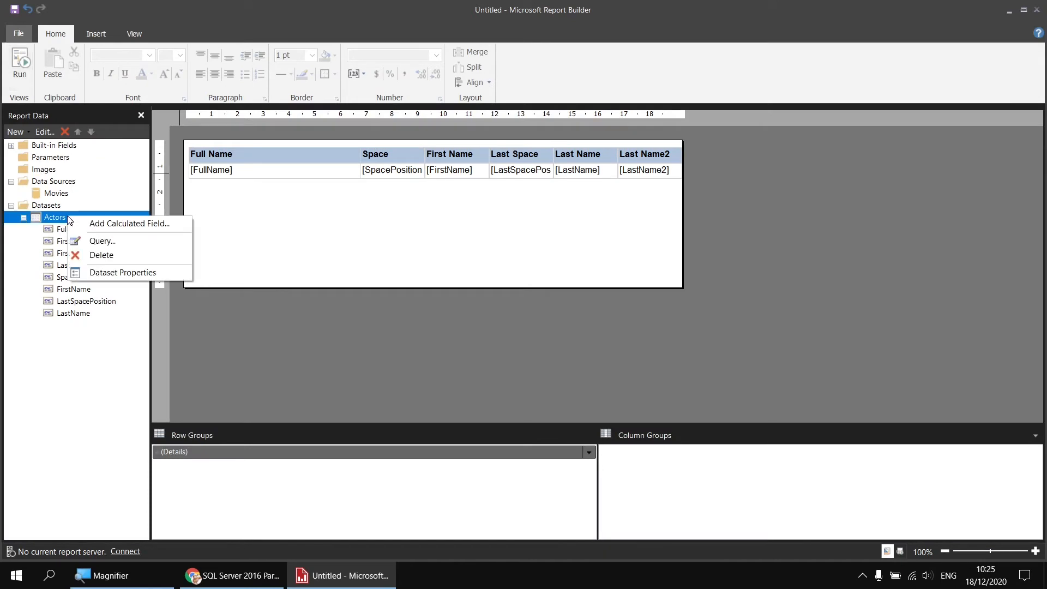
click(164, 271)
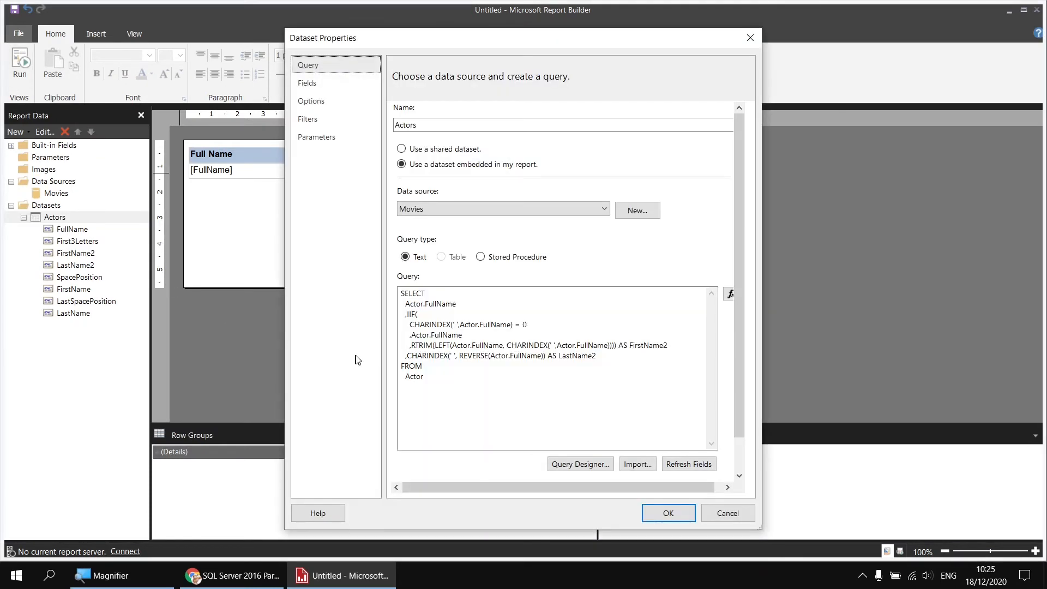
click(401, 358)
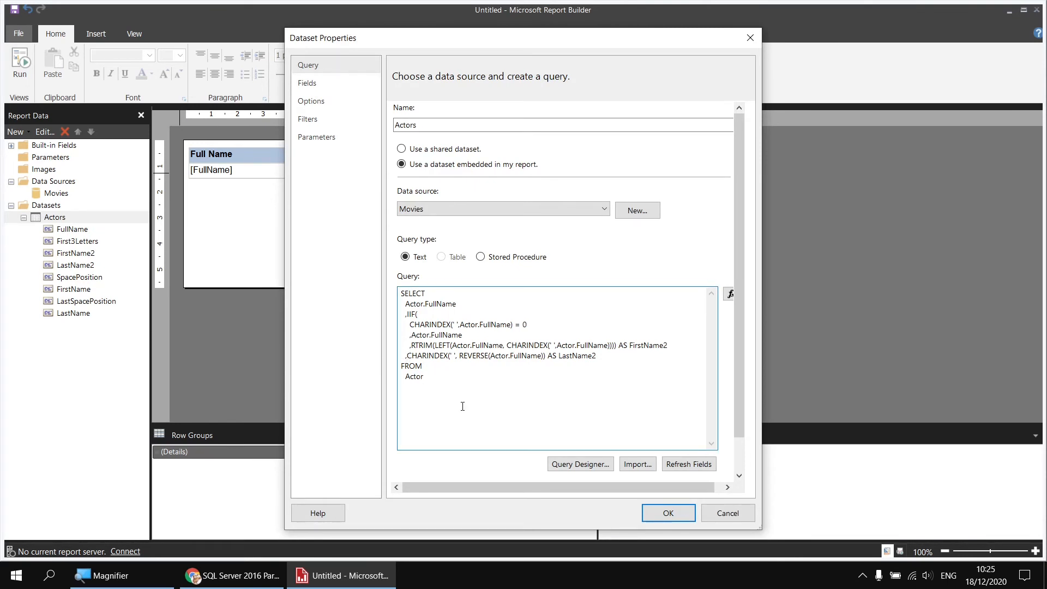
text(RIGHT)
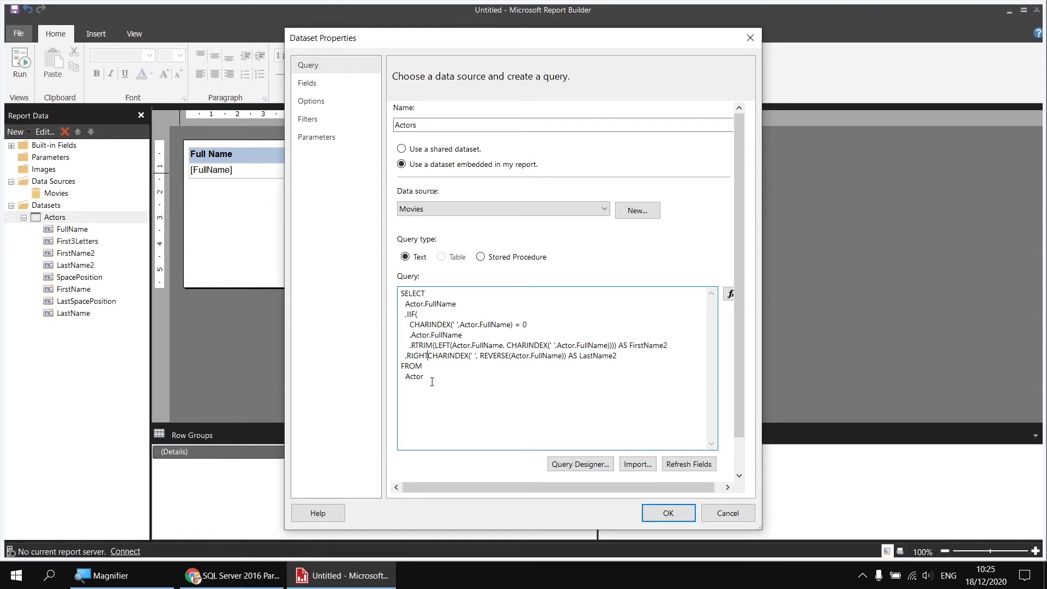
text(()
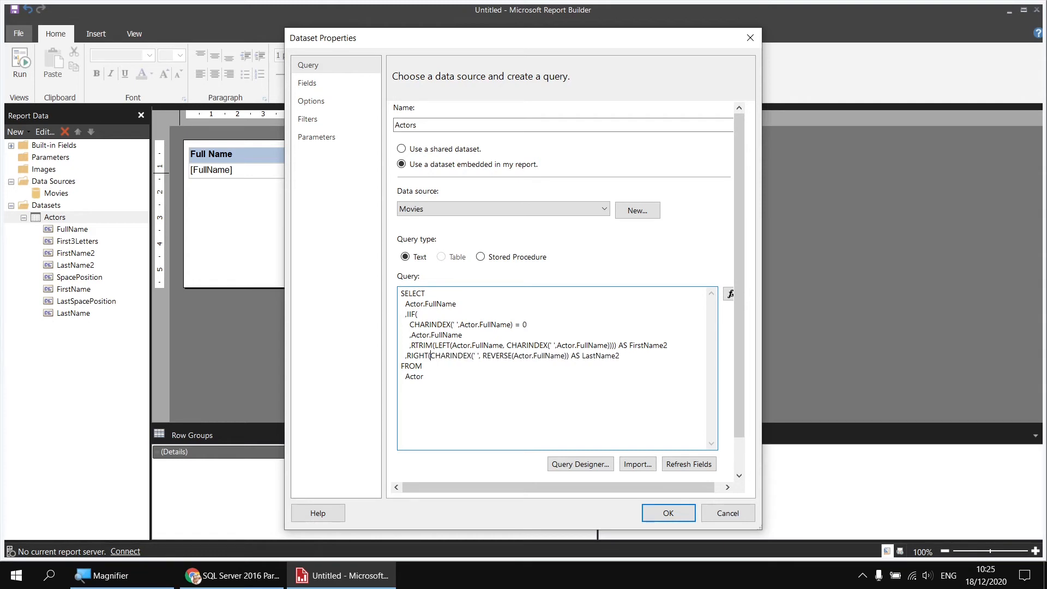
drag(406, 303, 457, 306)
key(ctrl+c)
click(430, 356)
key(ctrl+v)
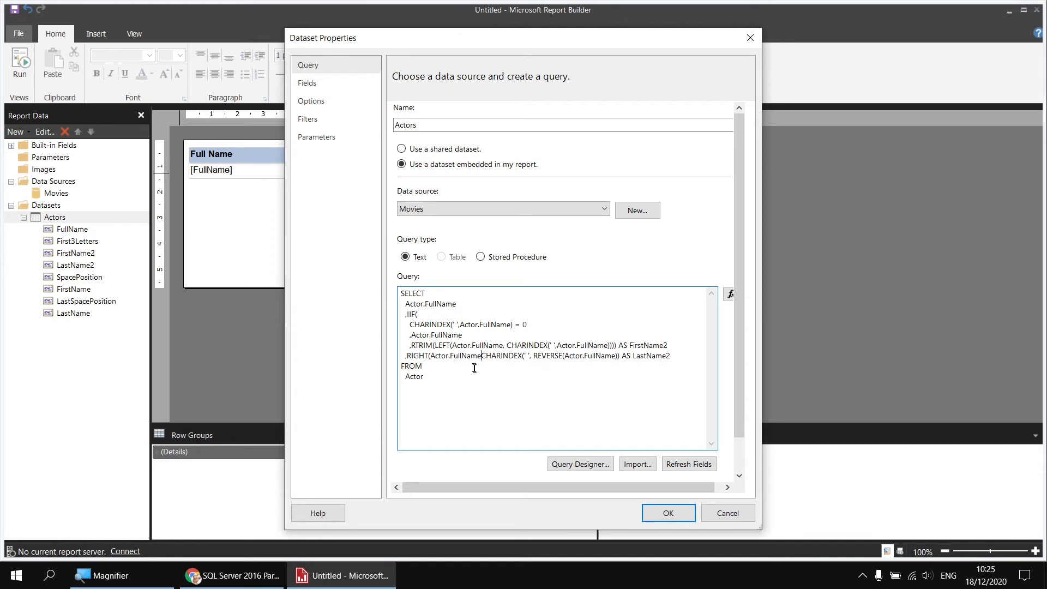
text(,)
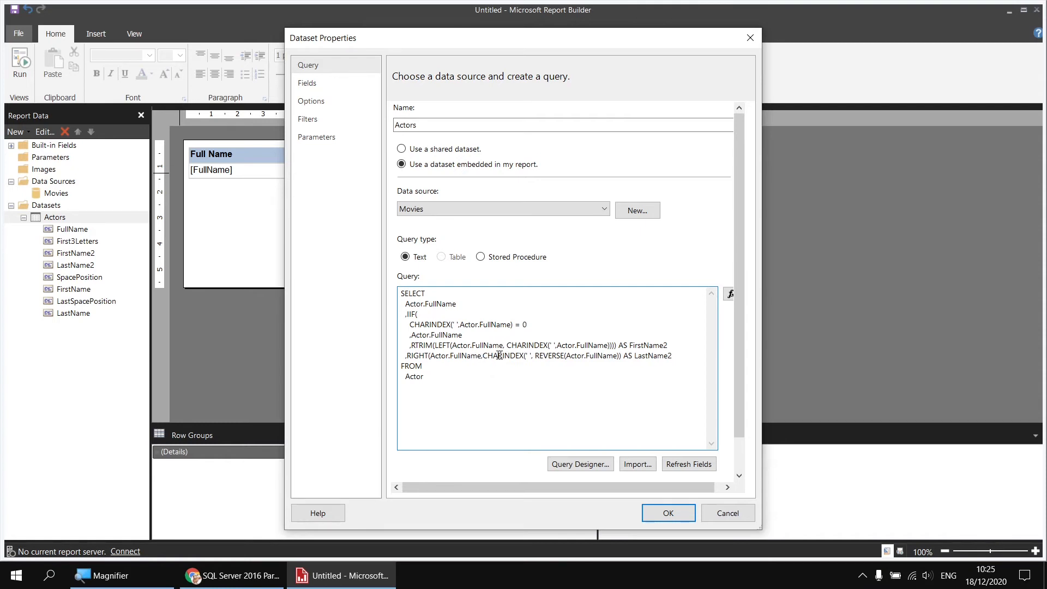
click(620, 356)
text())
key(Return)
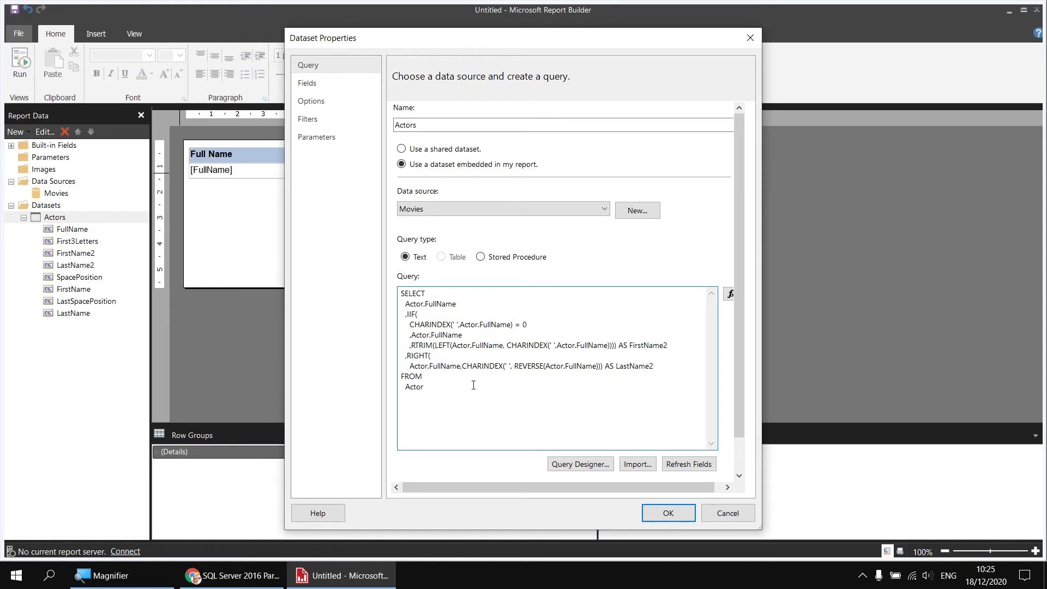
key(Return)
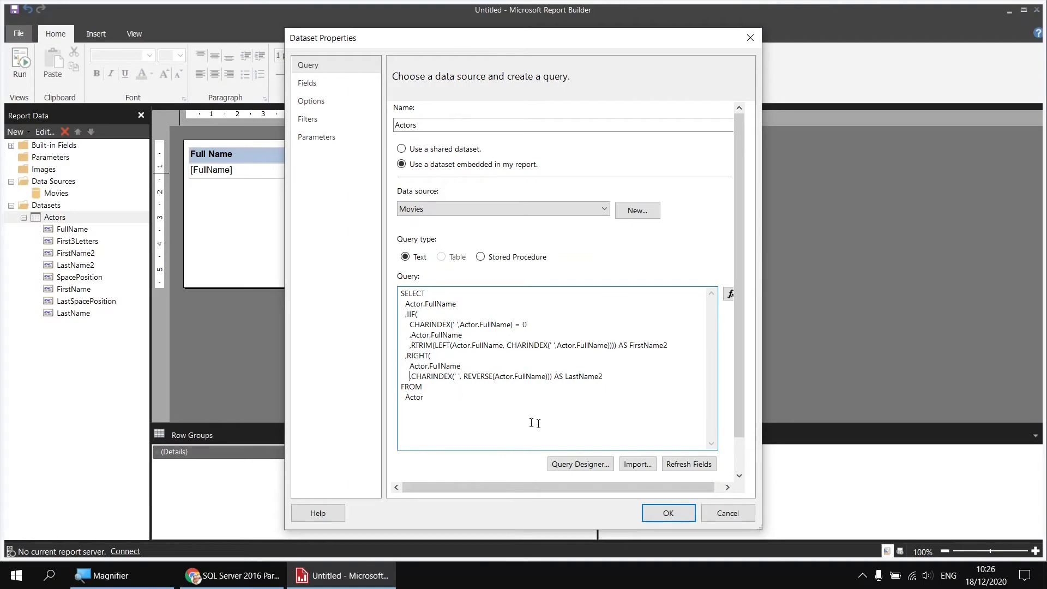
Accept the revised query, run the report to compare Last Name2 with Last Name, and return to the design view.
click(660, 511)
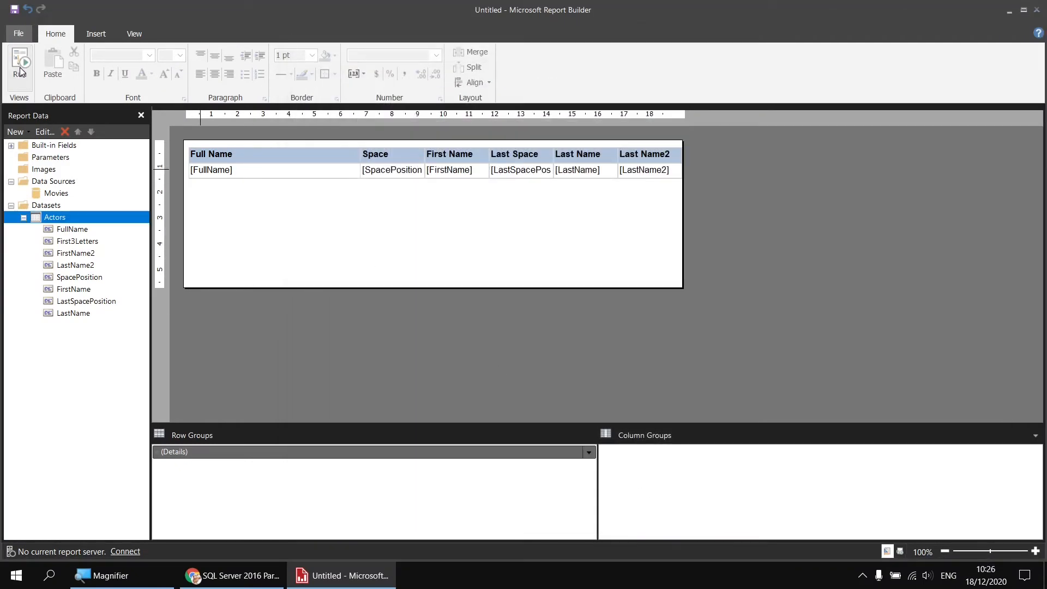
click(21, 70)
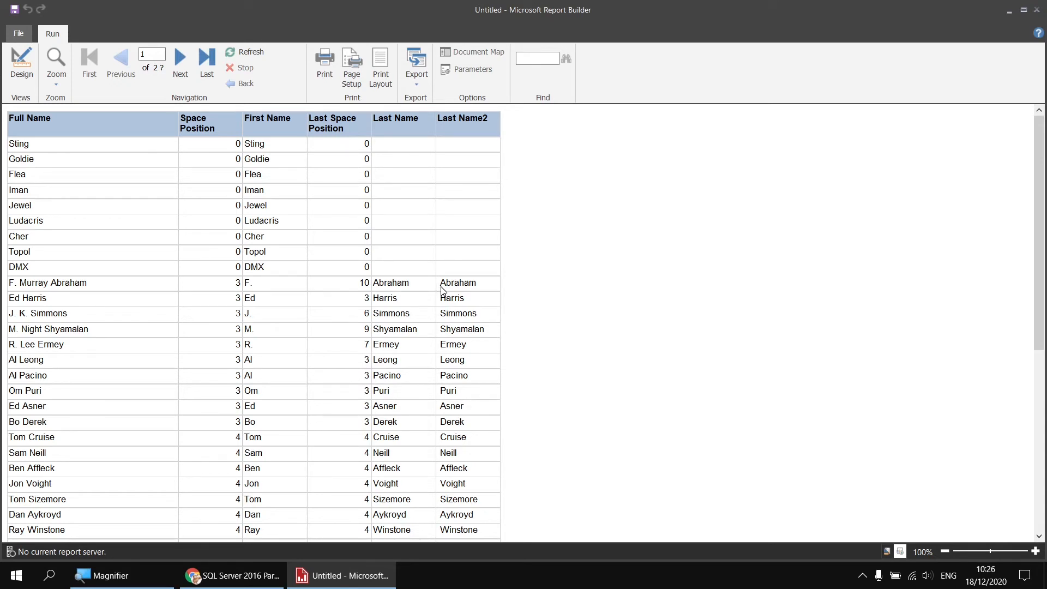
click(25, 69)
Enclose LastName2's RIGHT call in the Actors query in LTRIM to strip the leading space.
right_click(55, 217)
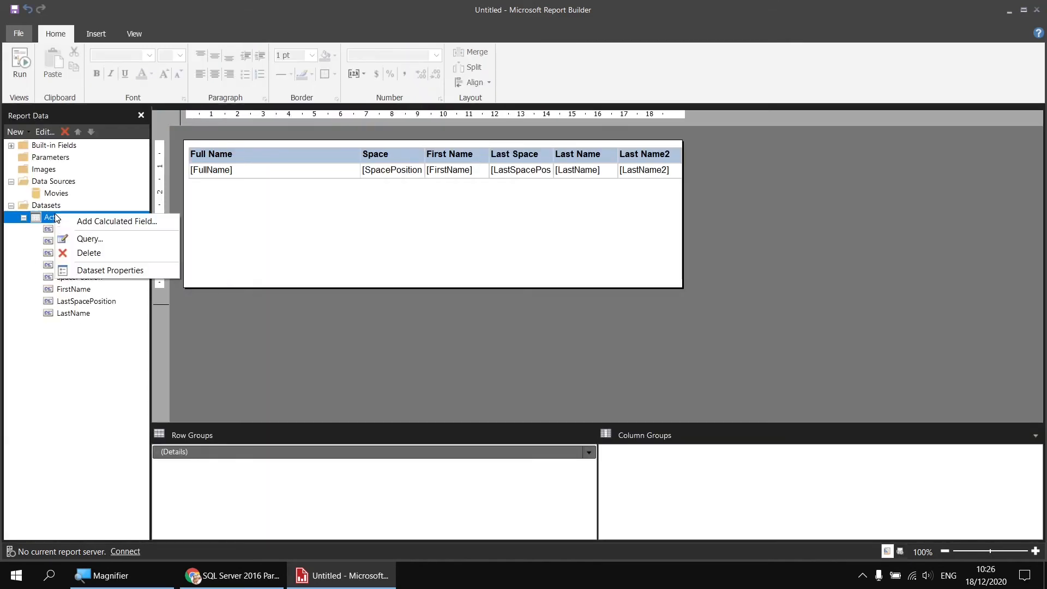
click(109, 270)
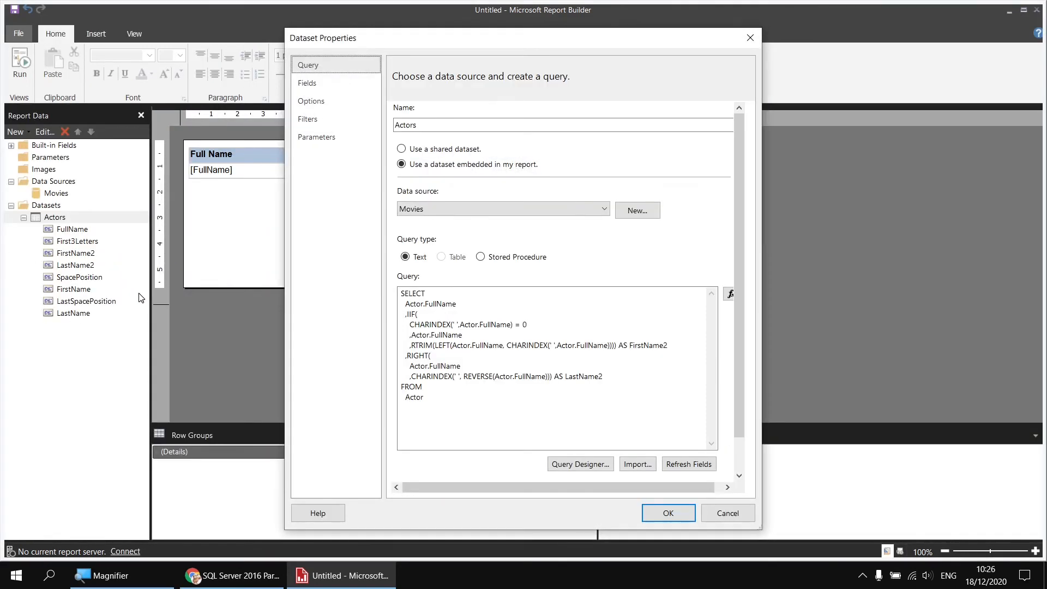
click(407, 356)
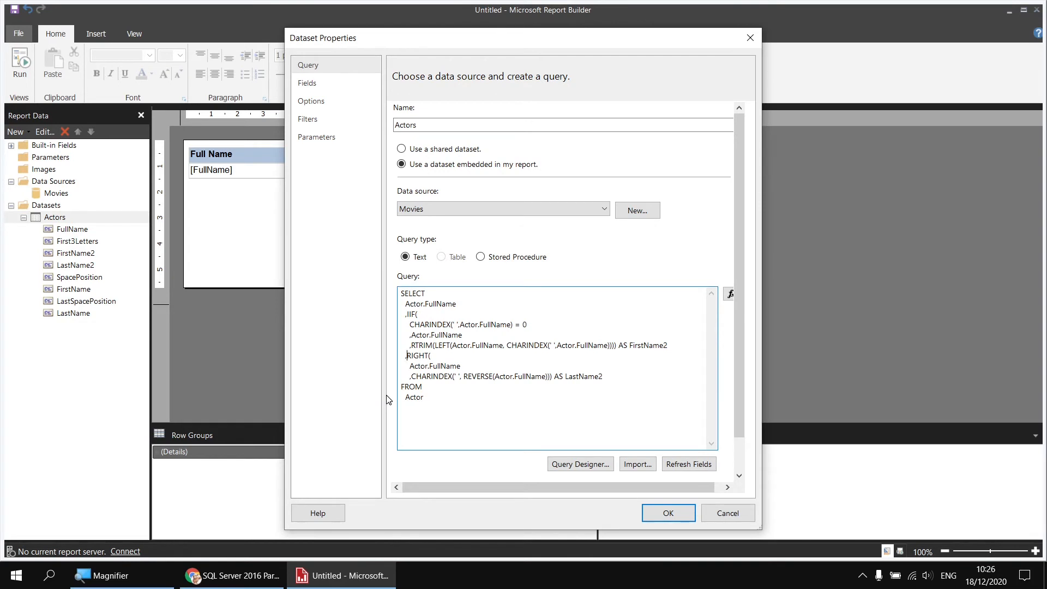
text(LTRIM()
click(549, 377)
text())
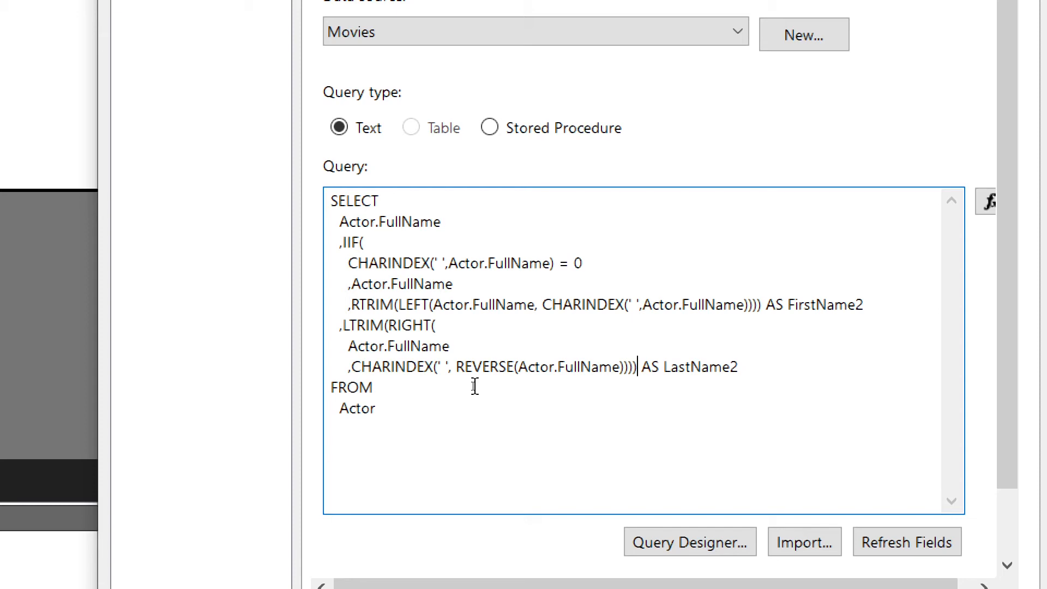
key(super+minus)
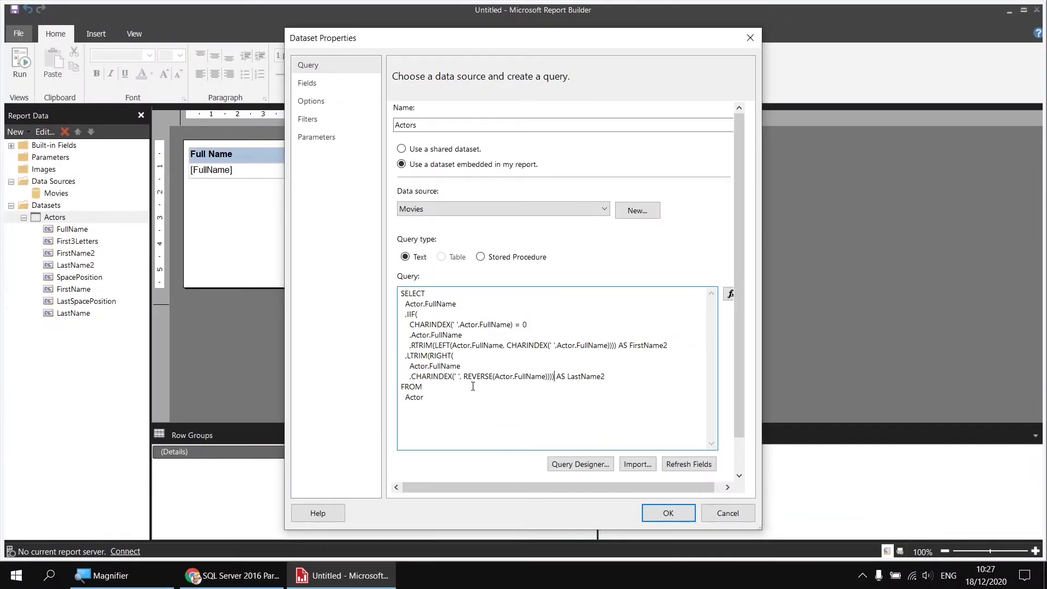
Accept the LTRIM change, run the report to check the trimmed last names, and return to the design view.
click(658, 513)
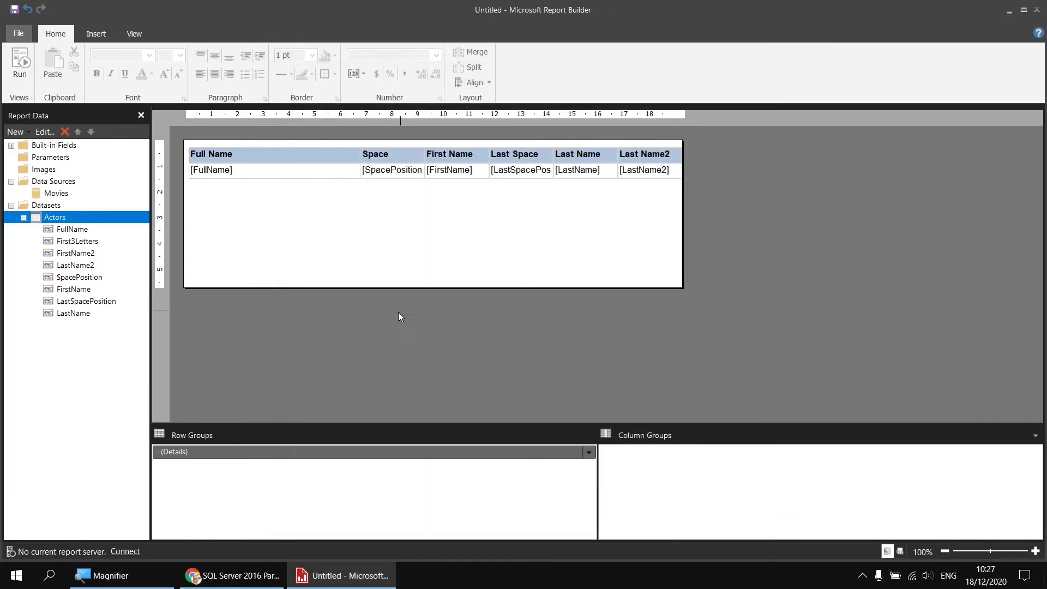
click(20, 63)
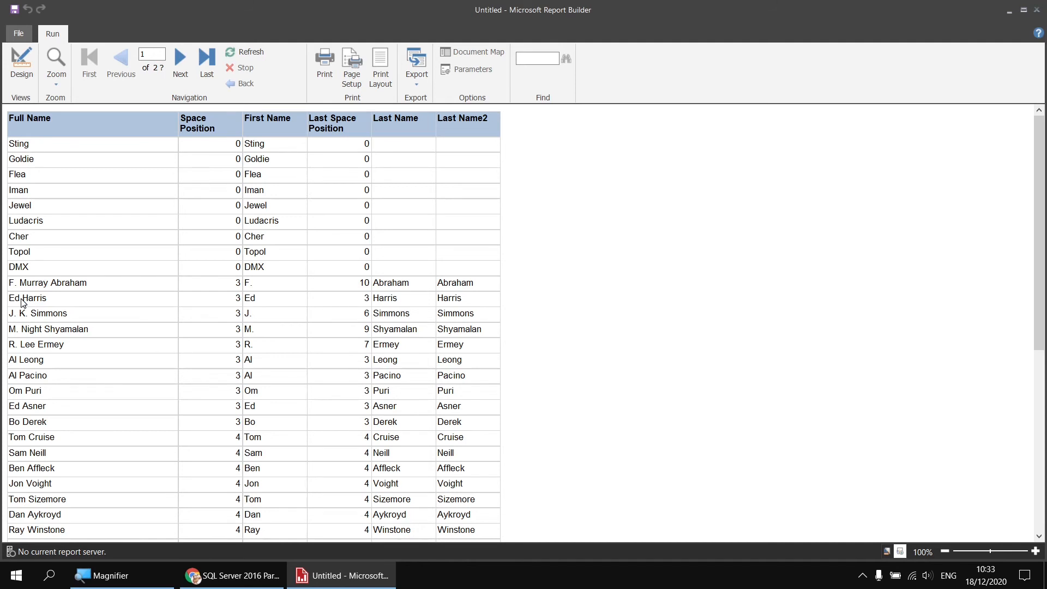
click(24, 68)
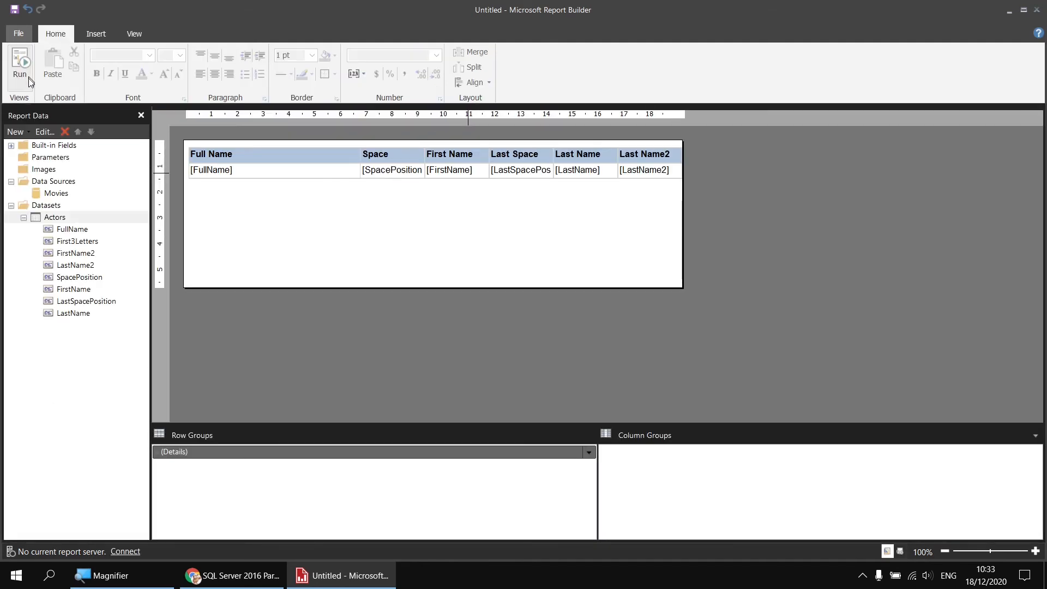
Add a calculated field named MiddleName to the Actors dataset.
right_click(69, 222)
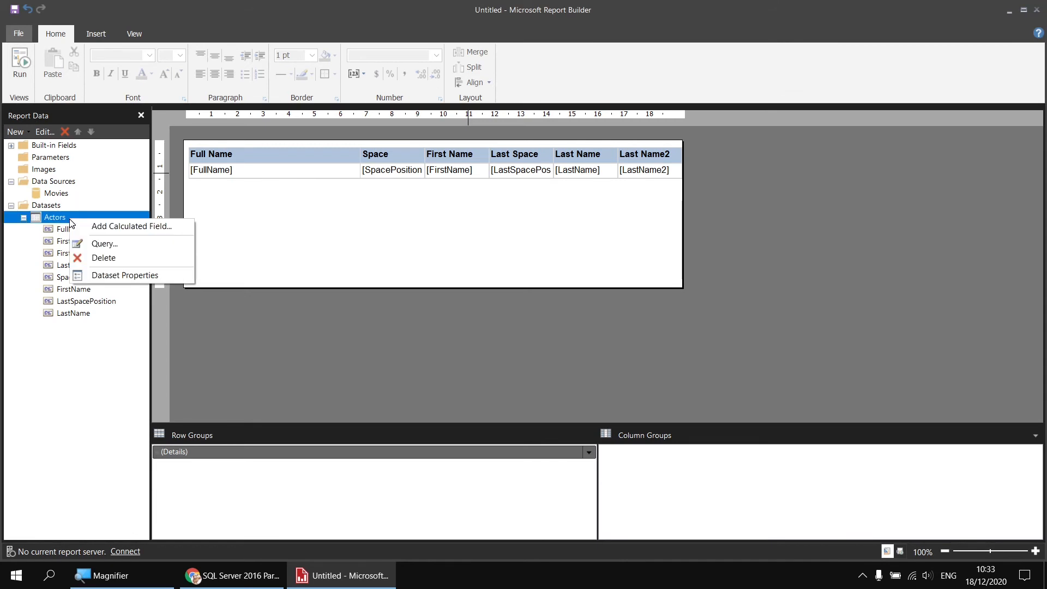
click(97, 226)
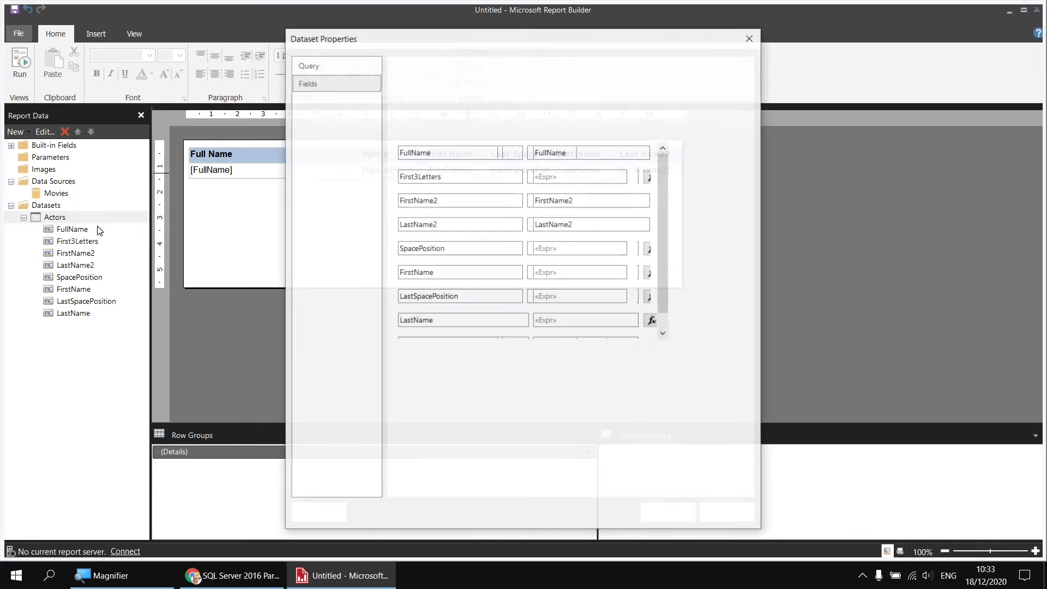
click(434, 345)
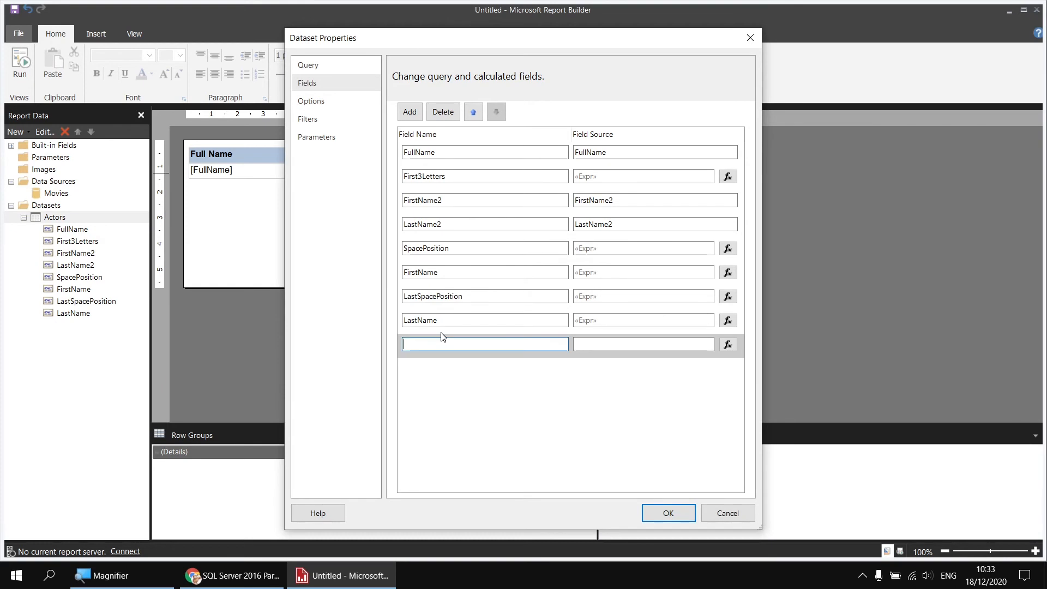
text(MiddleName)
Start the MiddleName field's expression with the Mid function, using FullName as its first argument.
click(729, 344)
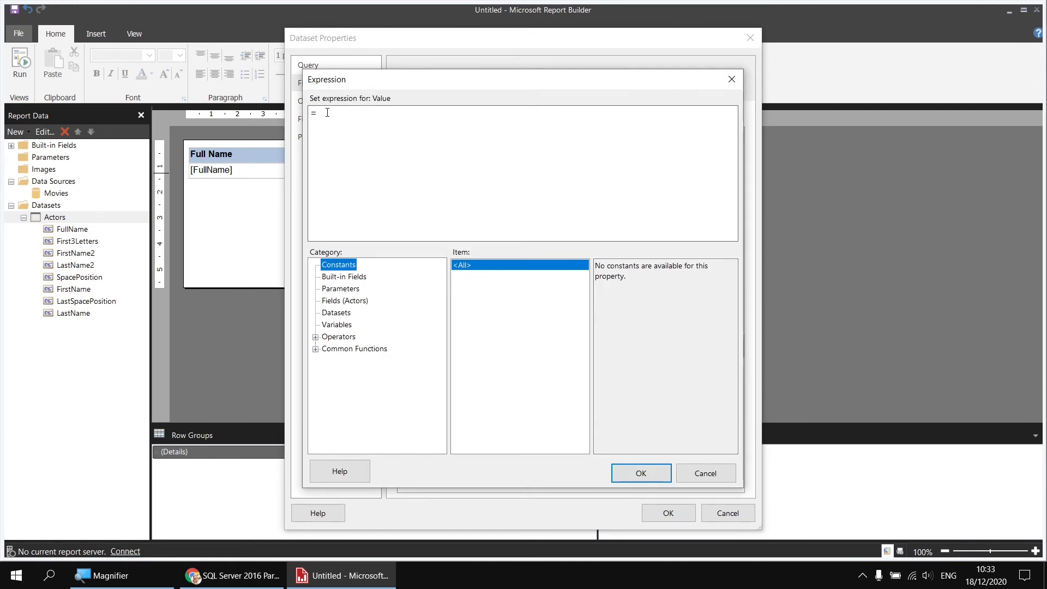
click(316, 348)
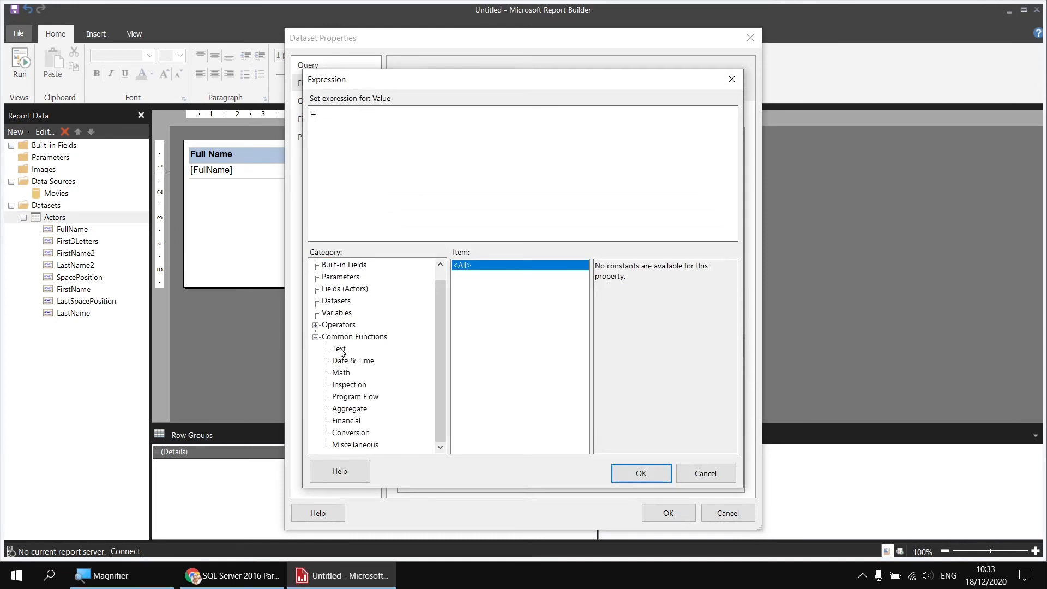
click(339, 350)
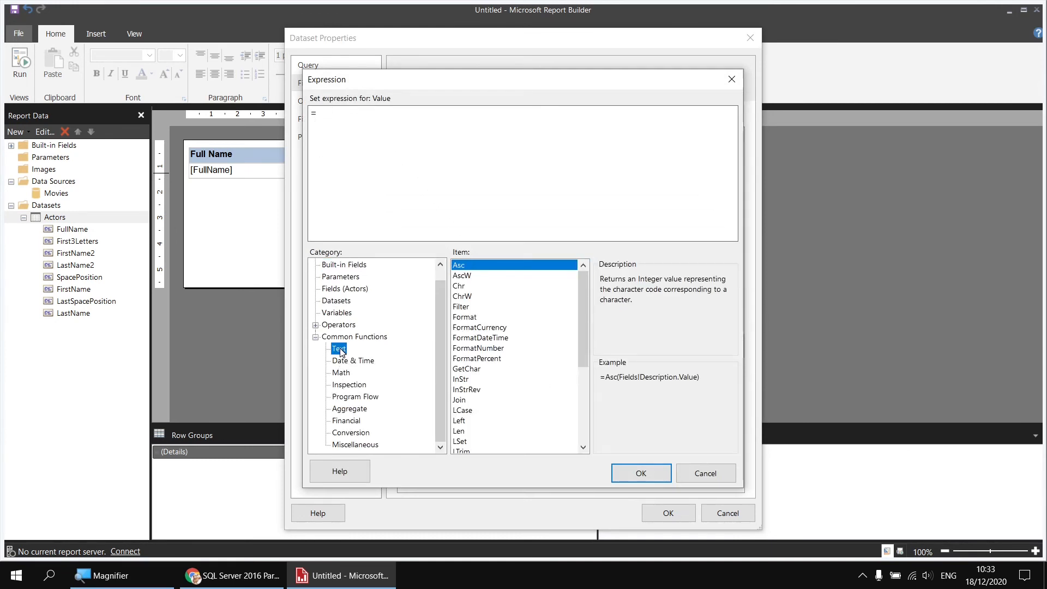
scroll(468, 422, down, 1)
double_click(467, 430)
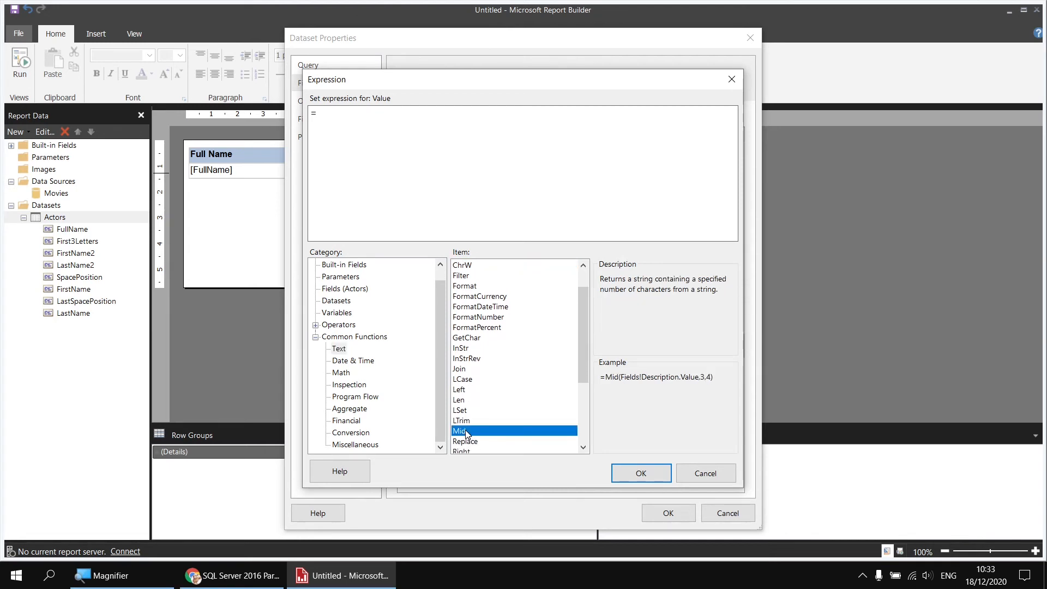
click(350, 291)
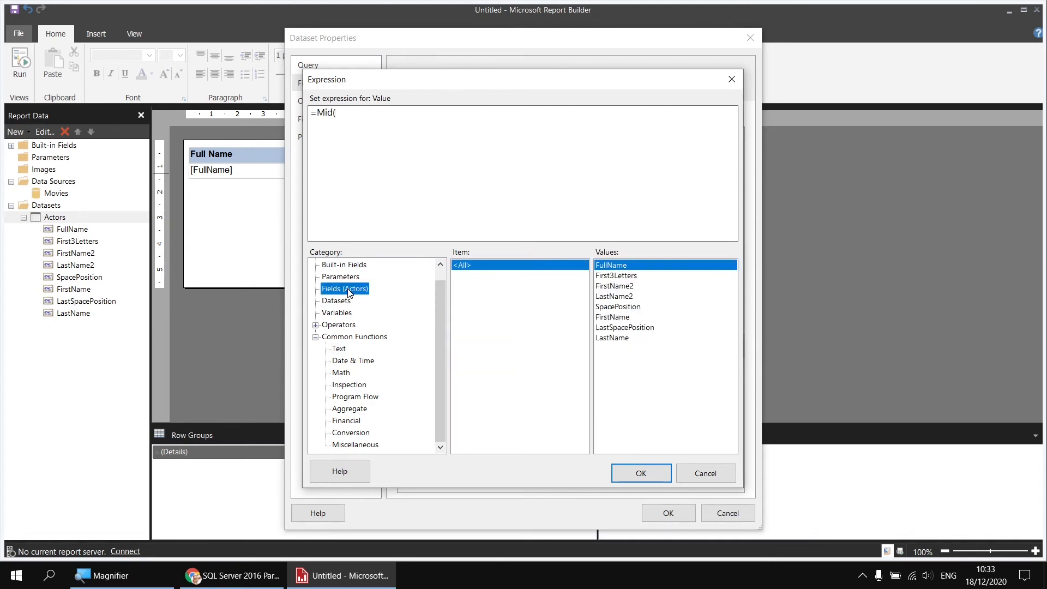
double_click(611, 266)
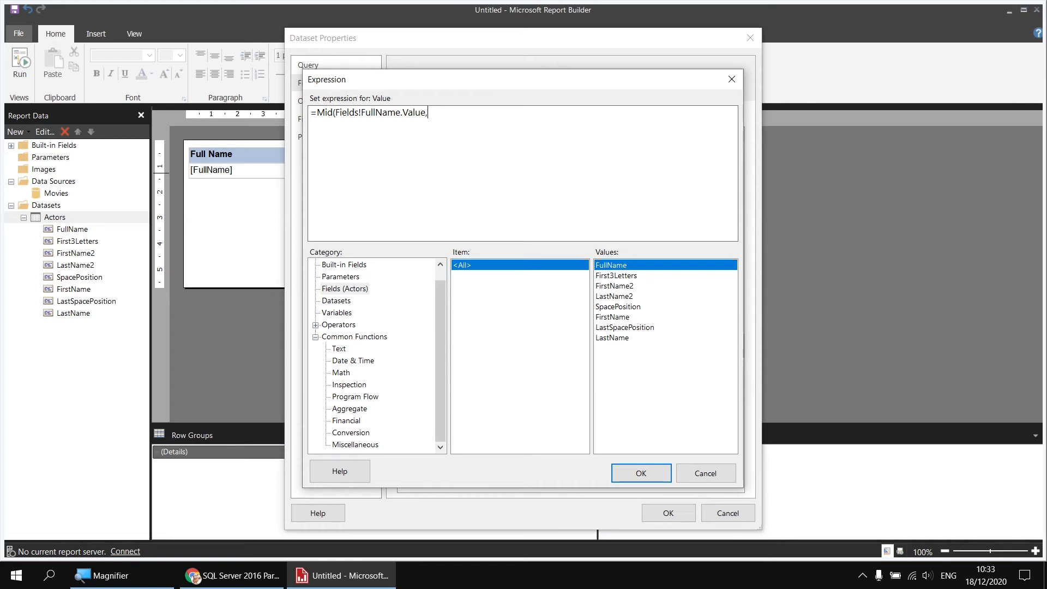
Complete Mid with SpacePosition + 1 as the start and LastSpacePosition - SpacePosition as the length.
double_click(617, 307)
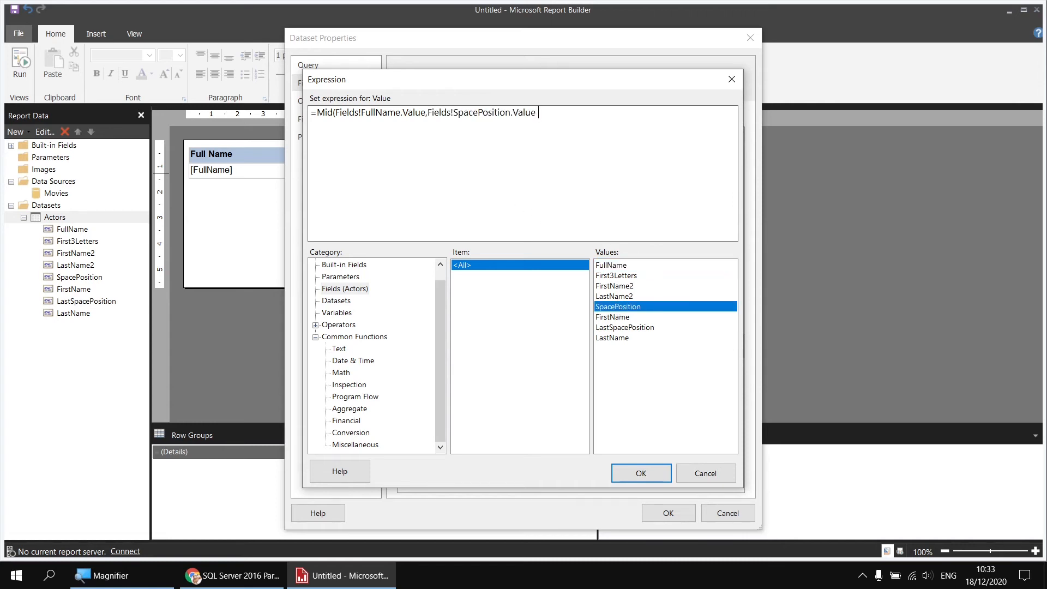
text(+ 1,)
double_click(625, 328)
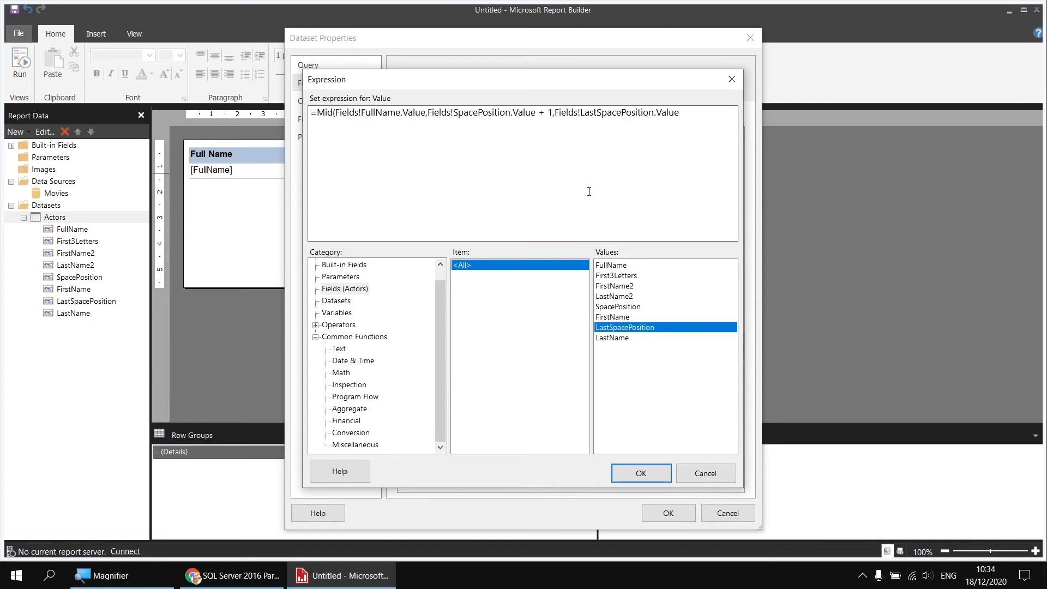
text(-)
double_click(630, 307)
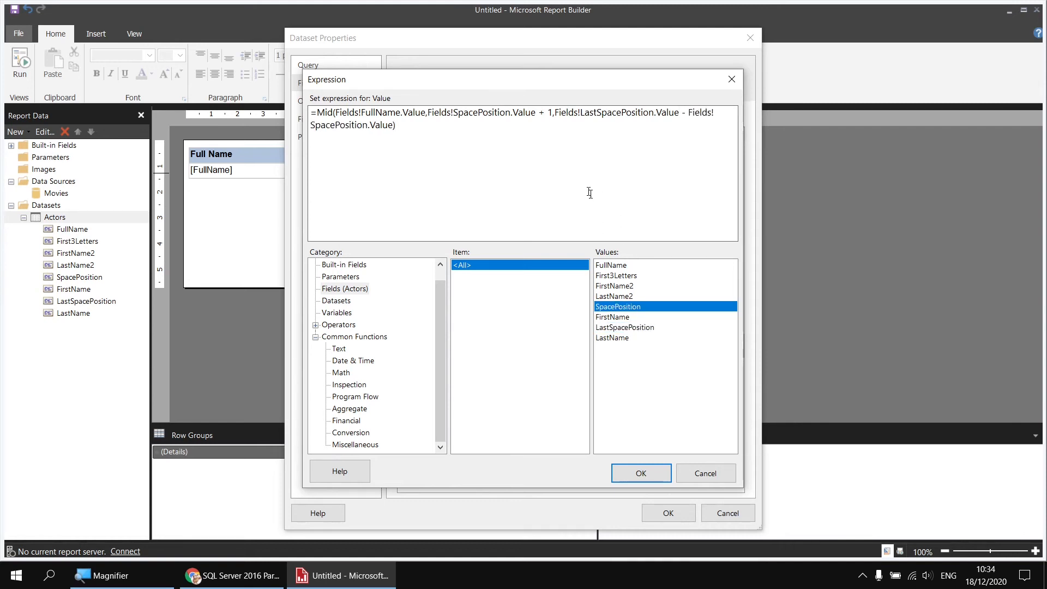
Put each argument of the Mid function on its own line in the MiddleName expression.
click(336, 115)
key(Return)
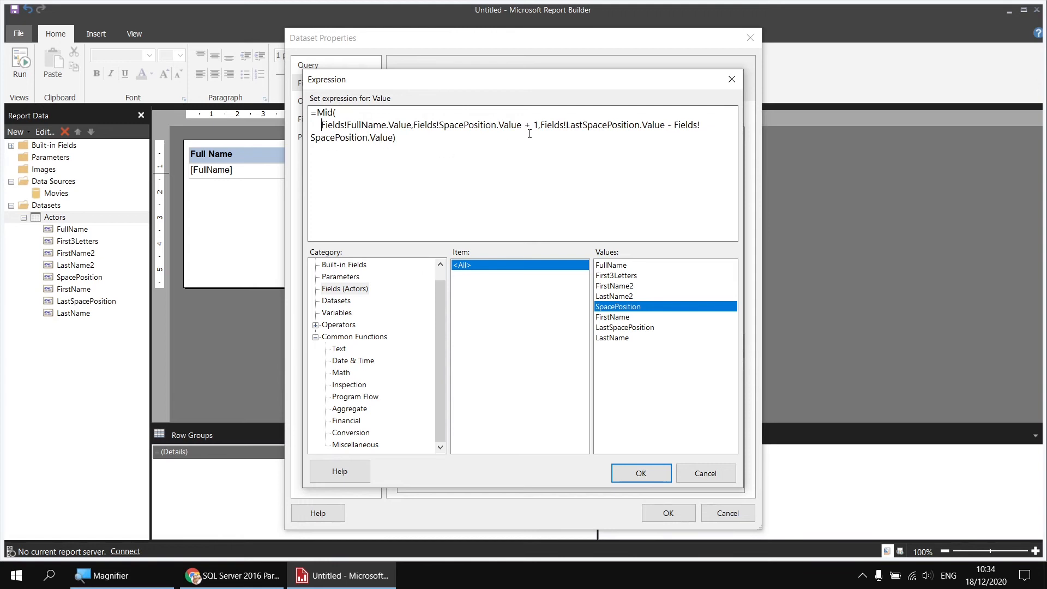
key(Return)
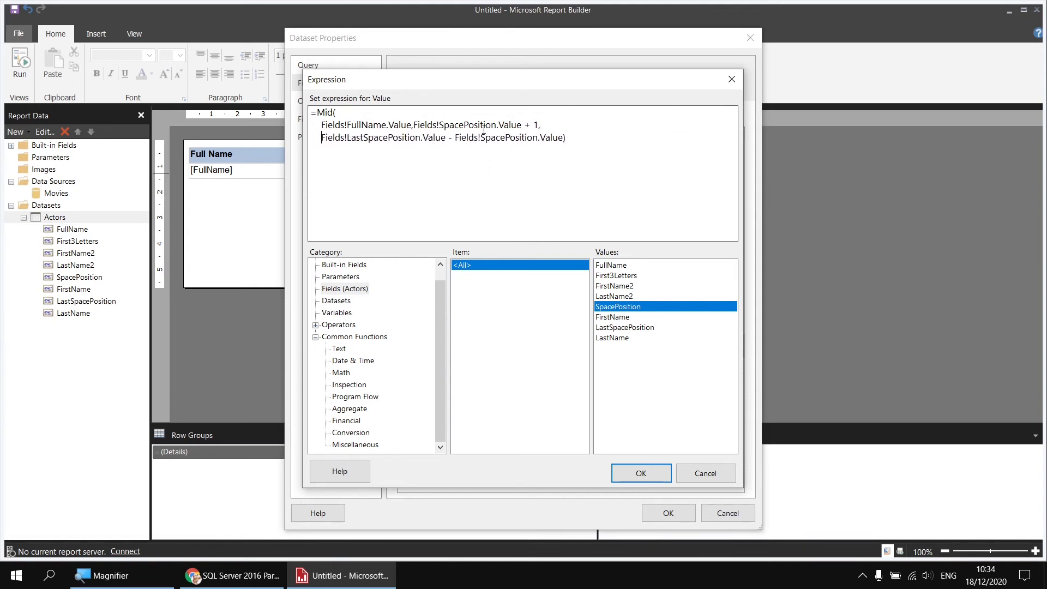
click(415, 126)
key(Return)
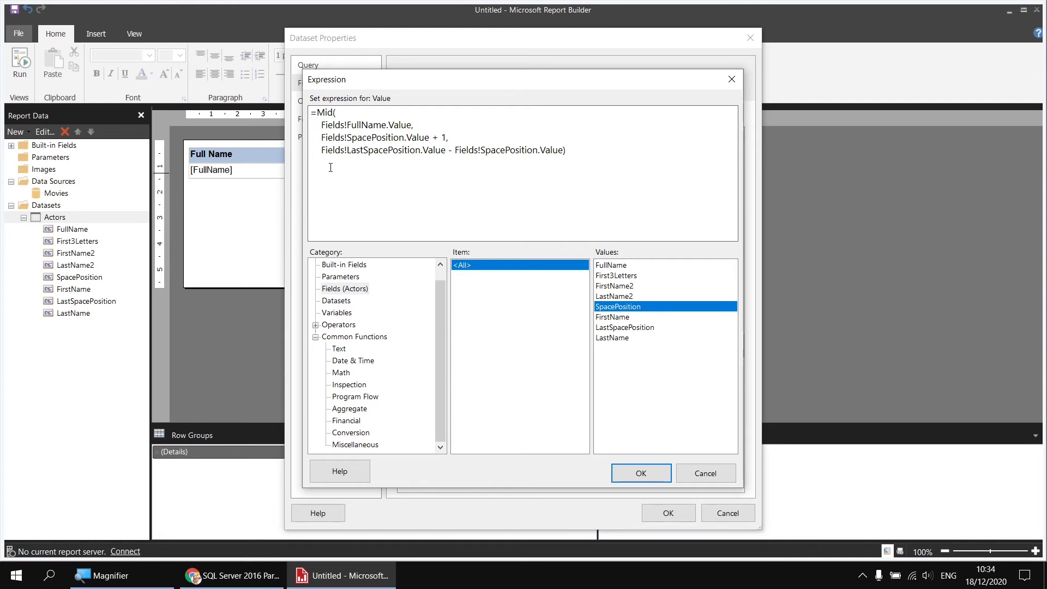
Enclose the Mid expression in RTrim and accept the MiddleName field and the dataset changes.
text(RTrim()
click(571, 151)
text())
click(641, 473)
click(668, 512)
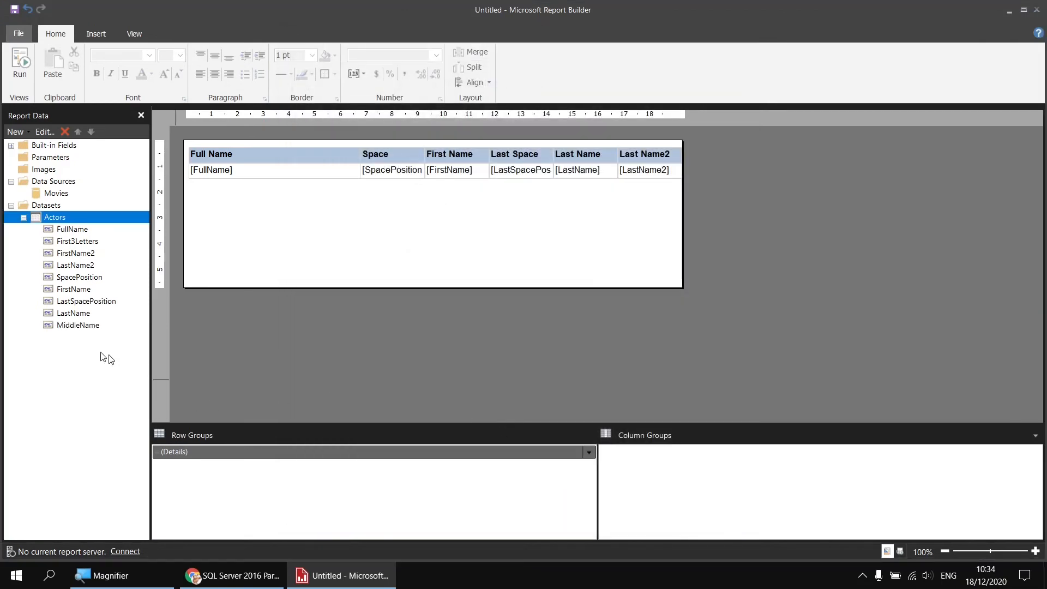
Add MiddleName as the table's last column, run the report to check it, and return to the design view.
drag(74, 325, 676, 169)
key(F5)
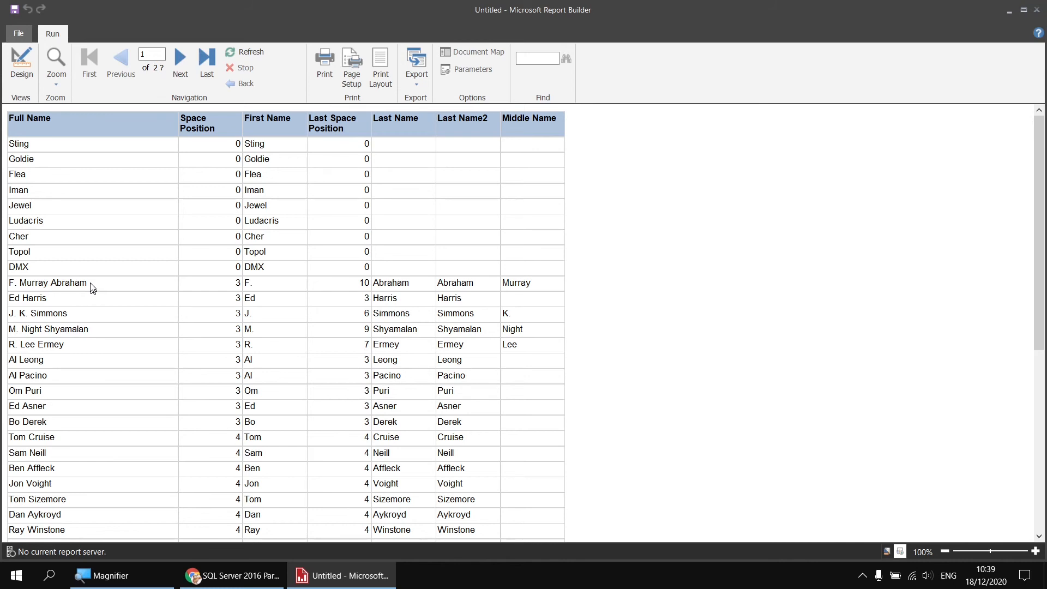
click(21, 65)
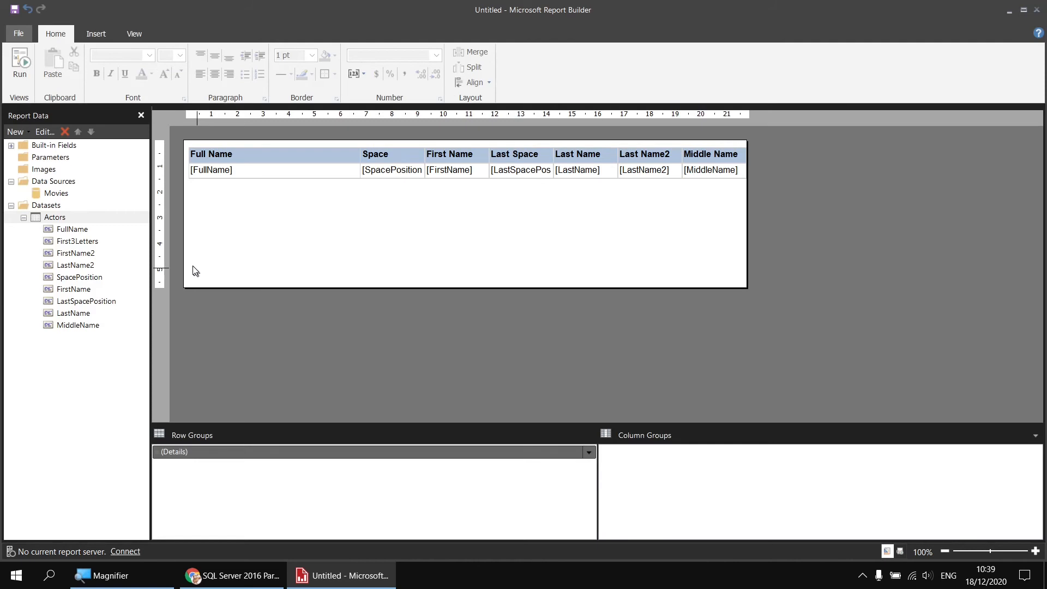
Begin a SUBSTRING column on Actor.FullName after LastName2 in the Actors dataset query.
right_click(69, 217)
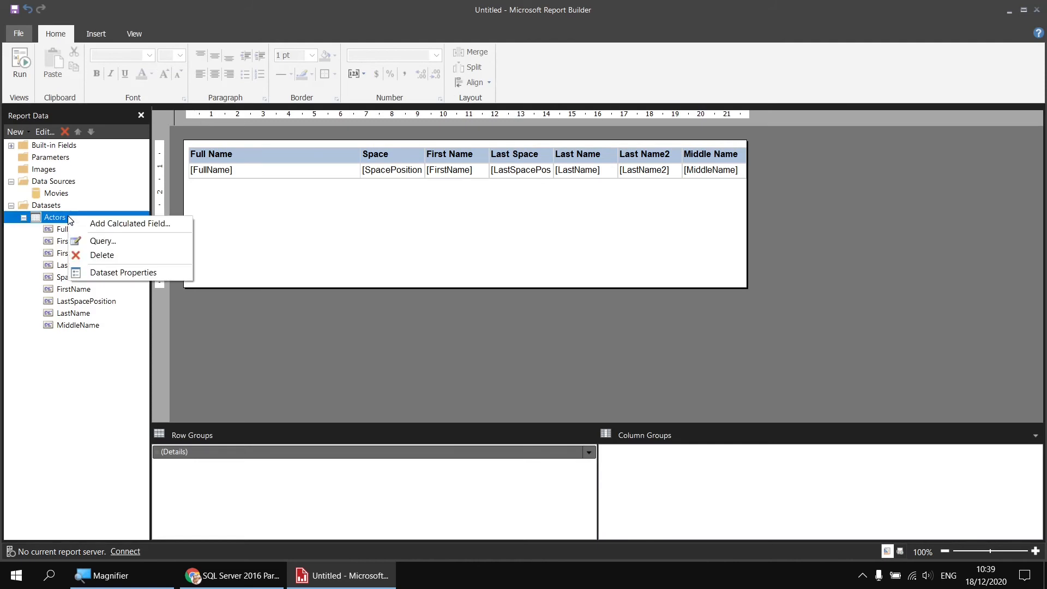
click(156, 272)
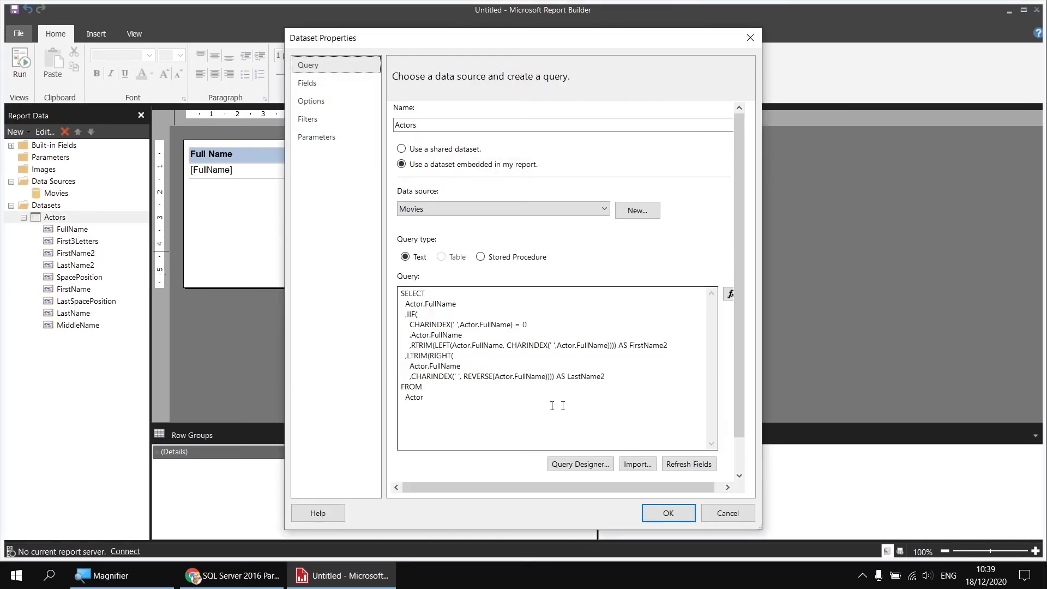
click(613, 376)
key(Return)
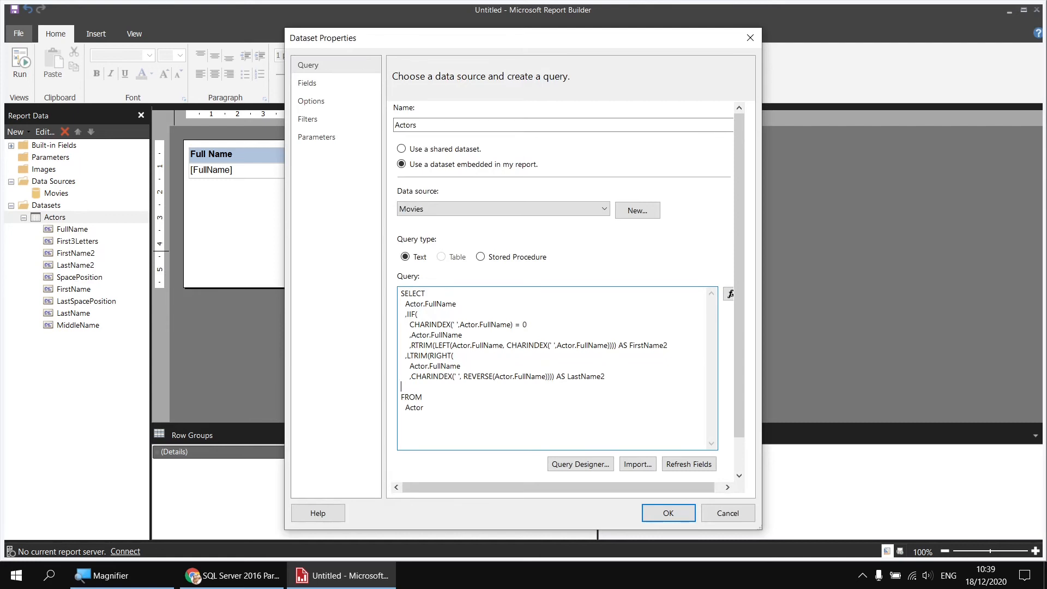
text(,SUBSTRING()
drag(405, 303, 456, 307)
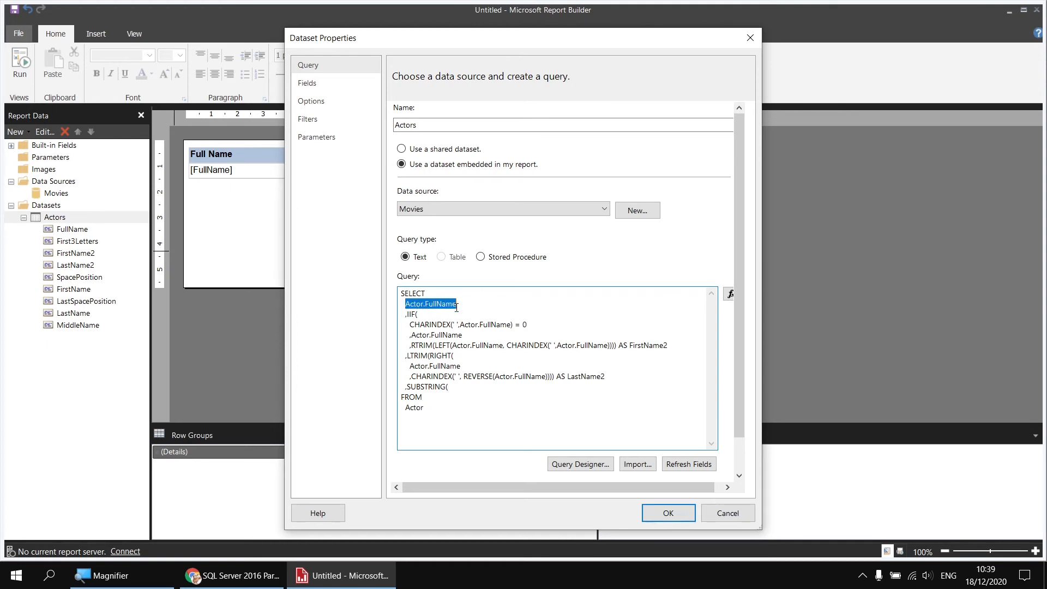
key(ctrl+c)
click(460, 387)
key(ctrl+v)
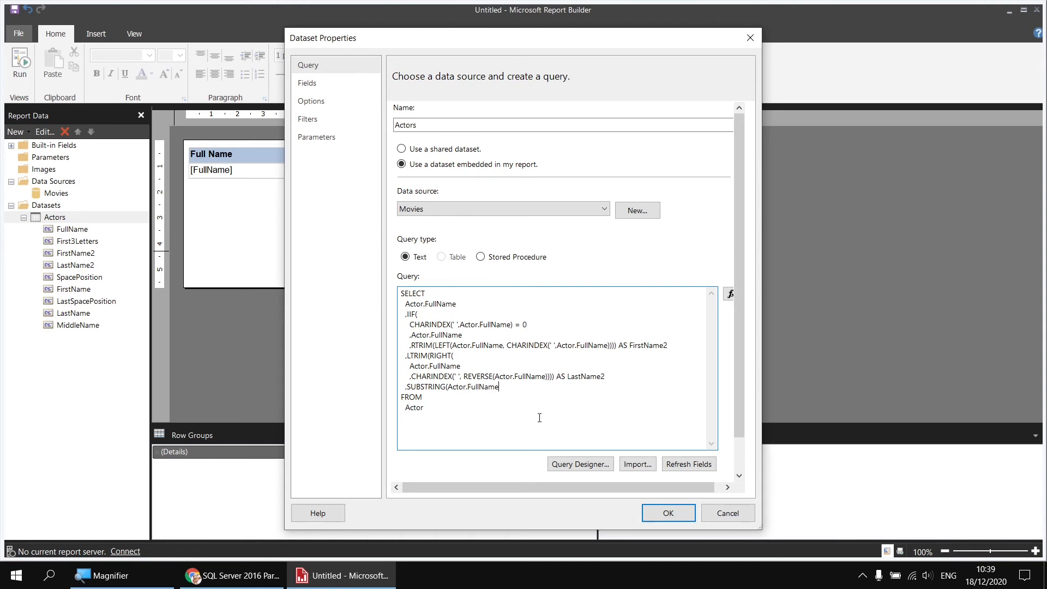
Set SUBSTRING's start argument to CHARINDEX(' ',Actor.FullName) + 1.
text(,)
drag(410, 325, 512, 326)
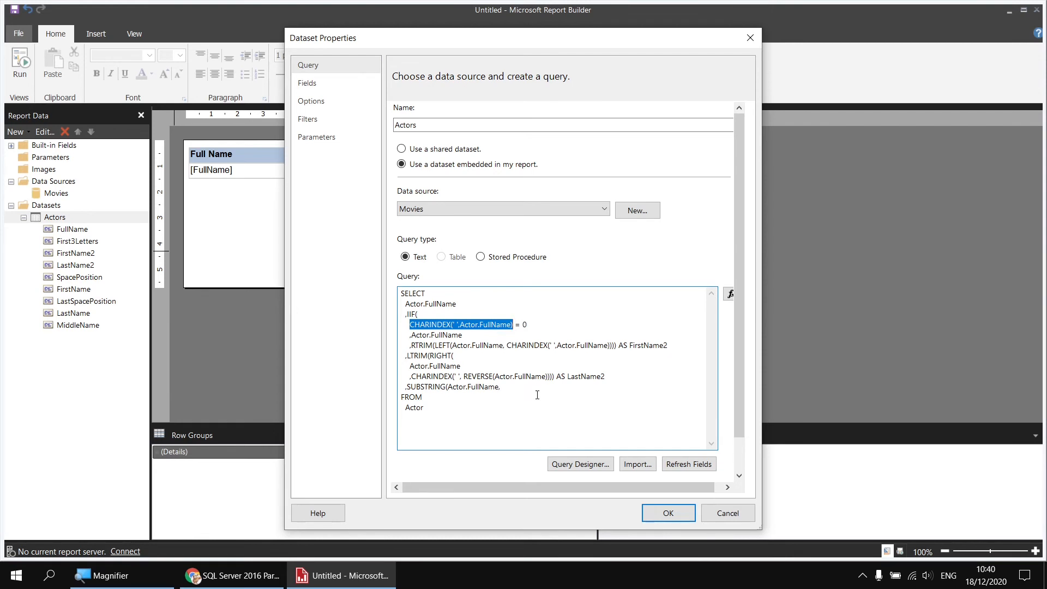
click(517, 386)
key(ctrl+v)
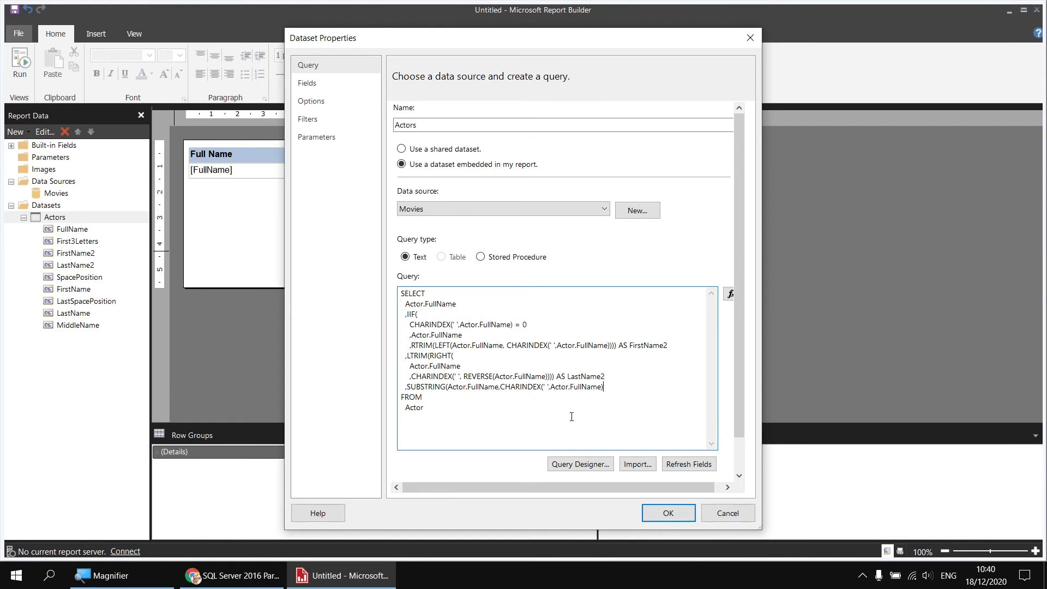
text(+ 1)
Set SUBSTRING's length argument to LEN(Actor.FullName).
text())
key(BackSpace)
text(,999)
key(BackSpace)
key(BackSpace)
key(BackSpace)
text(LEN()
drag(457, 304, 407, 307)
key(ctrl+c)
click(642, 388)
key(ctrl+v)
text())
Close the SUBSTRING call, alias the column as MiddleName2, and accept the revised Actors query.
text() AS)
key(Return)
text(MiddleN)
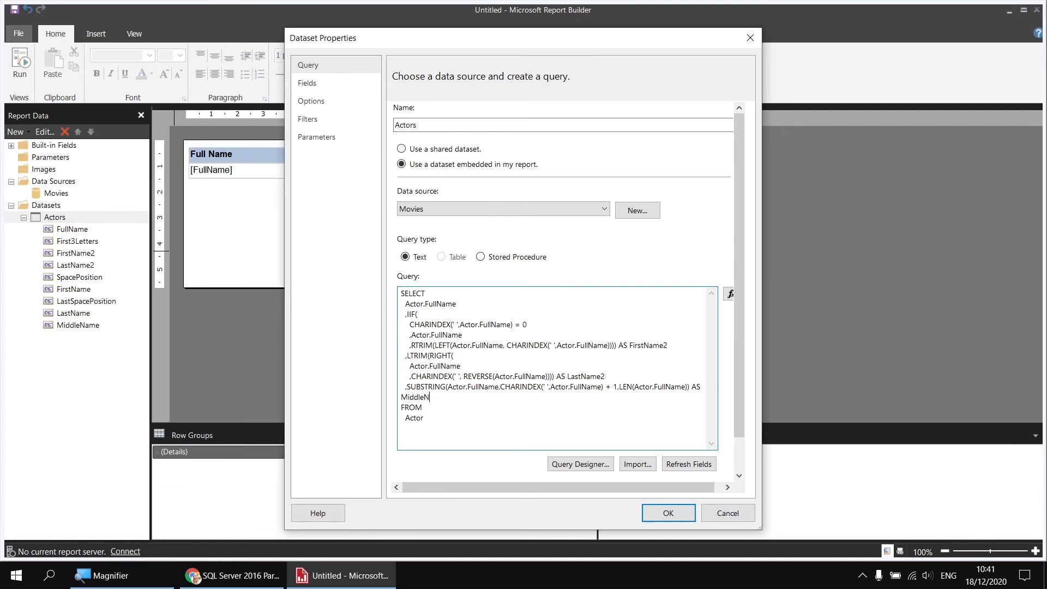
text(ame2)
click(668, 516)
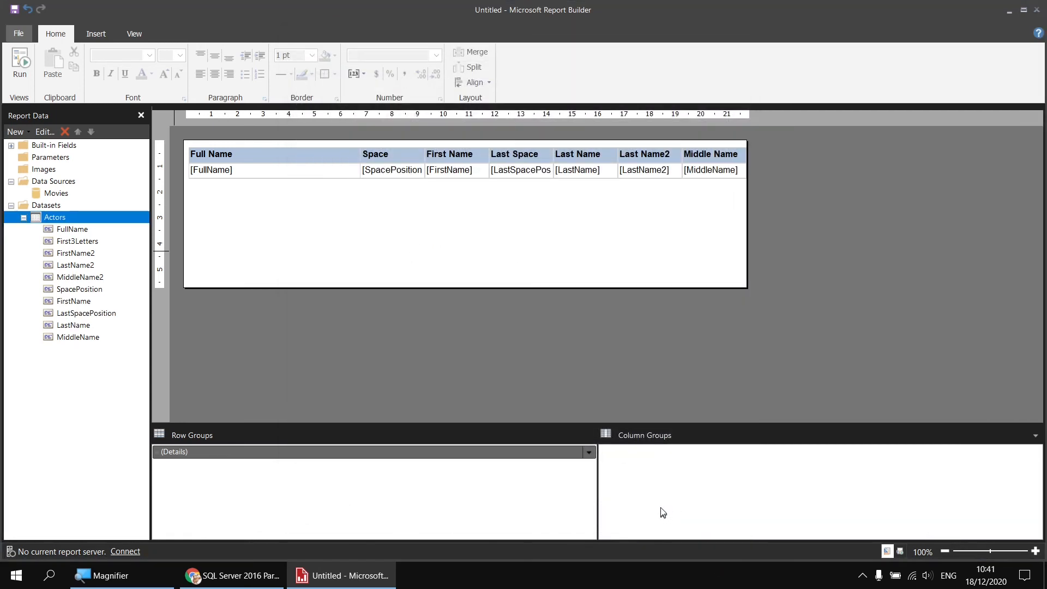
Add MiddleName2 as the table's last column and delete the Last Name2 column.
click(67, 279)
drag(68, 279, 741, 166)
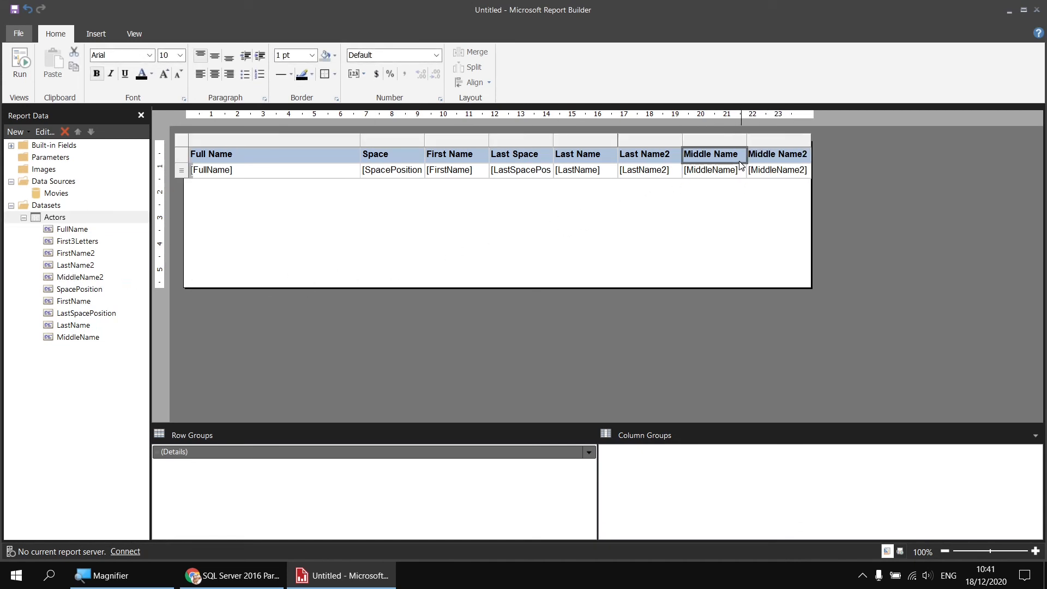
click(646, 140)
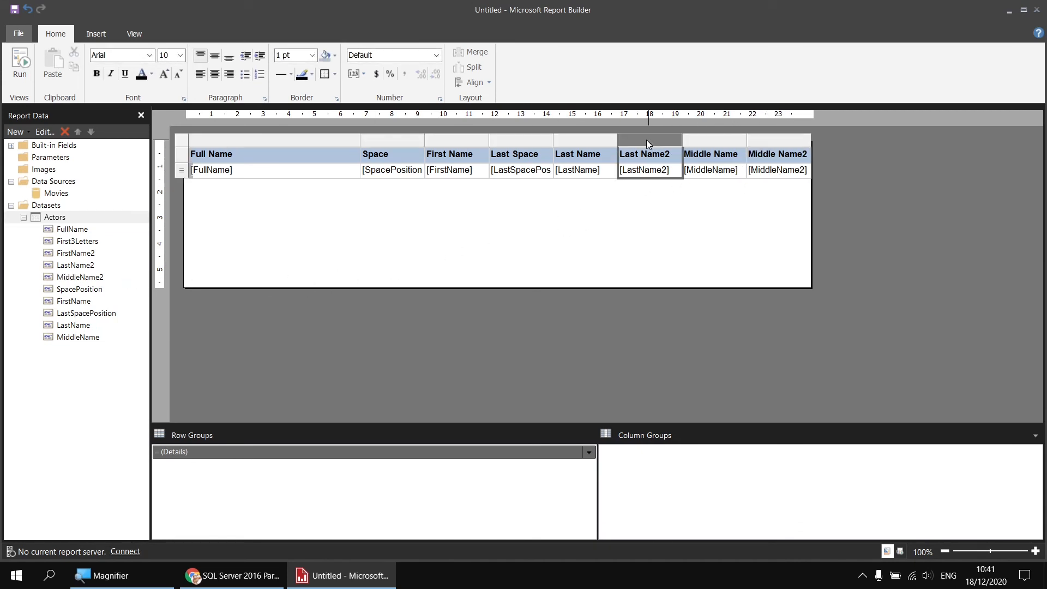
right_click(646, 140)
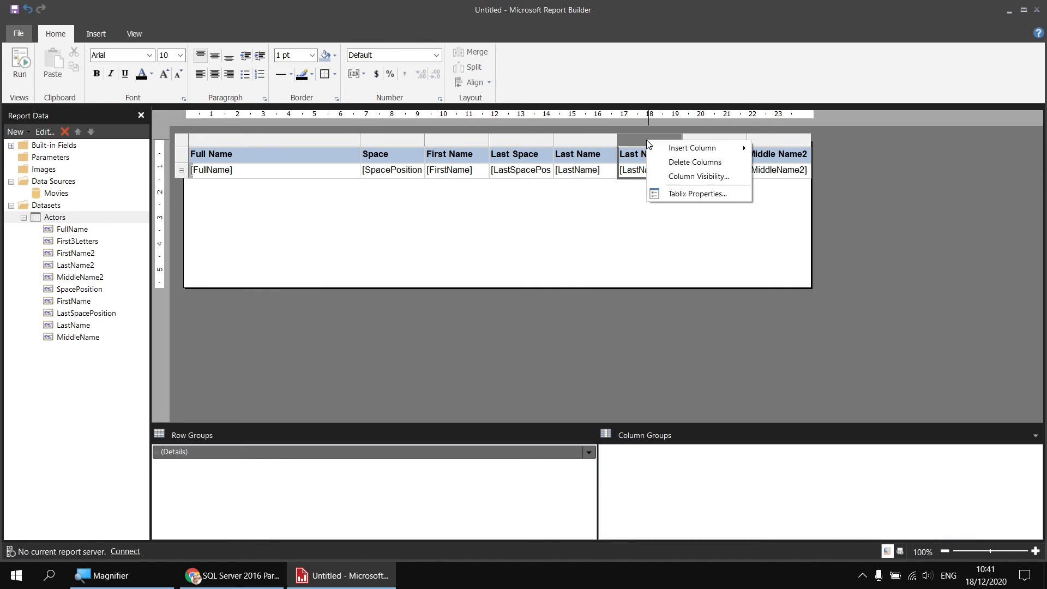
click(669, 162)
Run the report to compare Middle Name2 with Middle Name, and return to the design view.
click(20, 64)
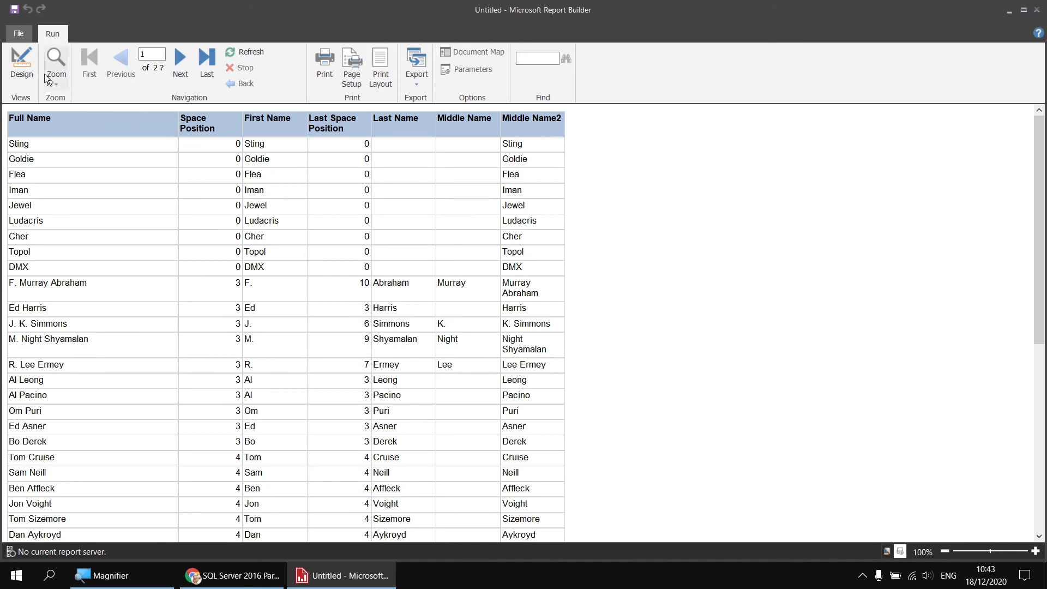
click(23, 67)
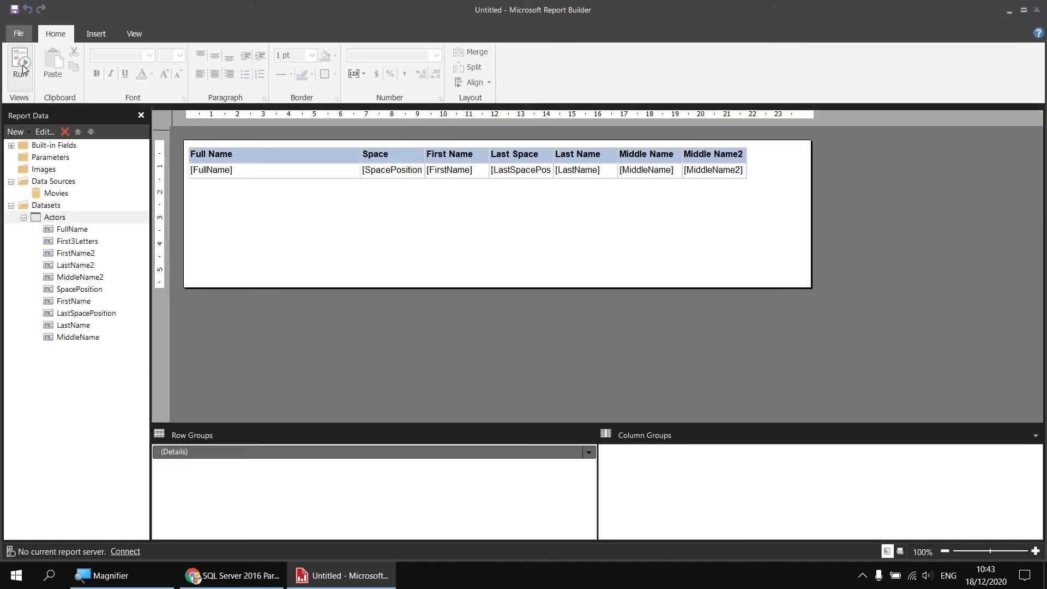
Reopen the Actors dataset query and put each argument of MiddleName2's SUBSTRING call on its own line.
right_click(74, 217)
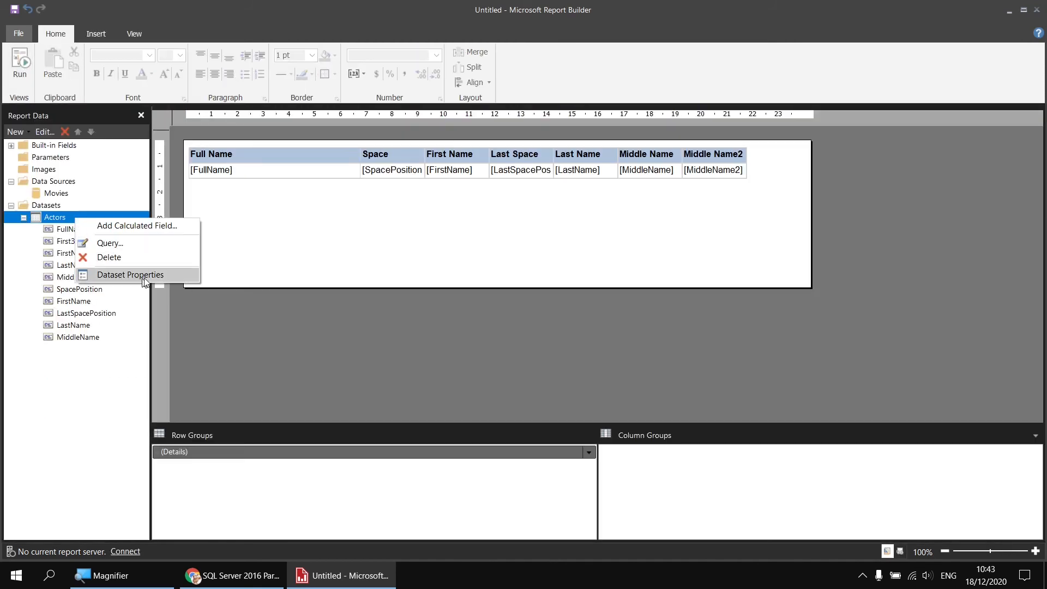
click(160, 277)
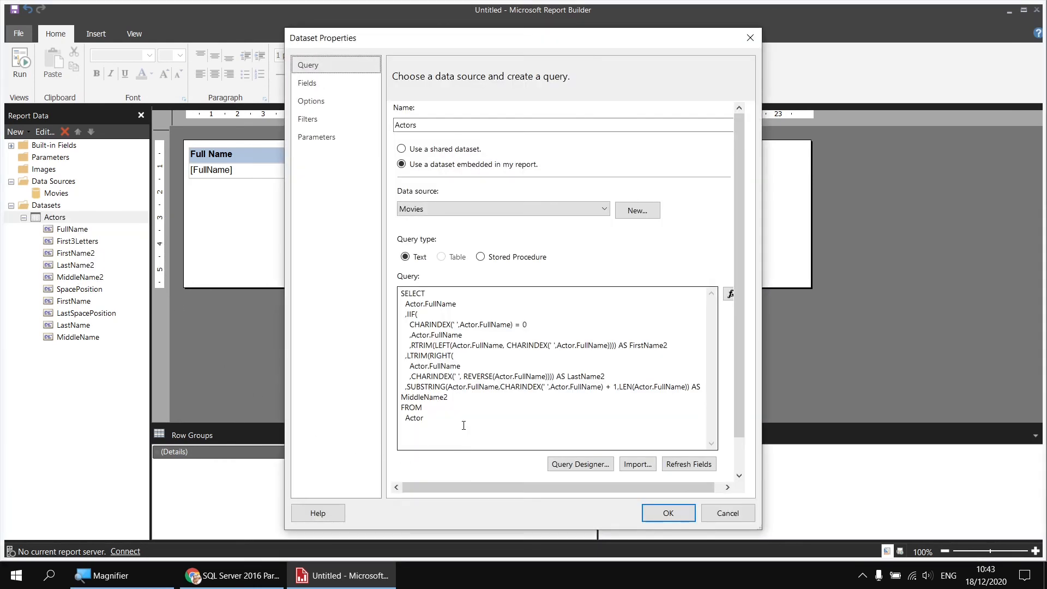
click(448, 387)
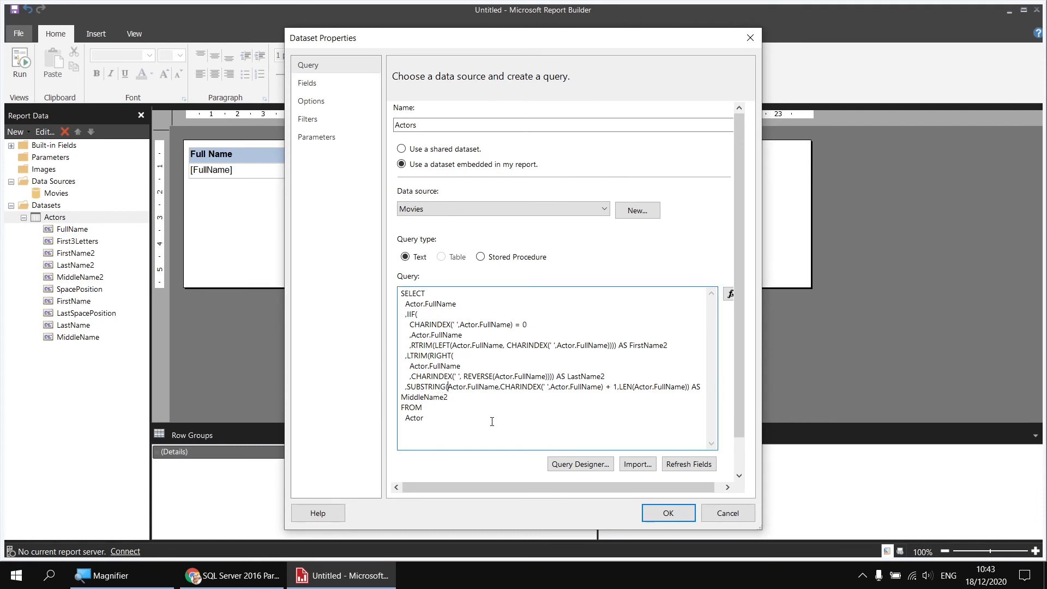
key(Return)
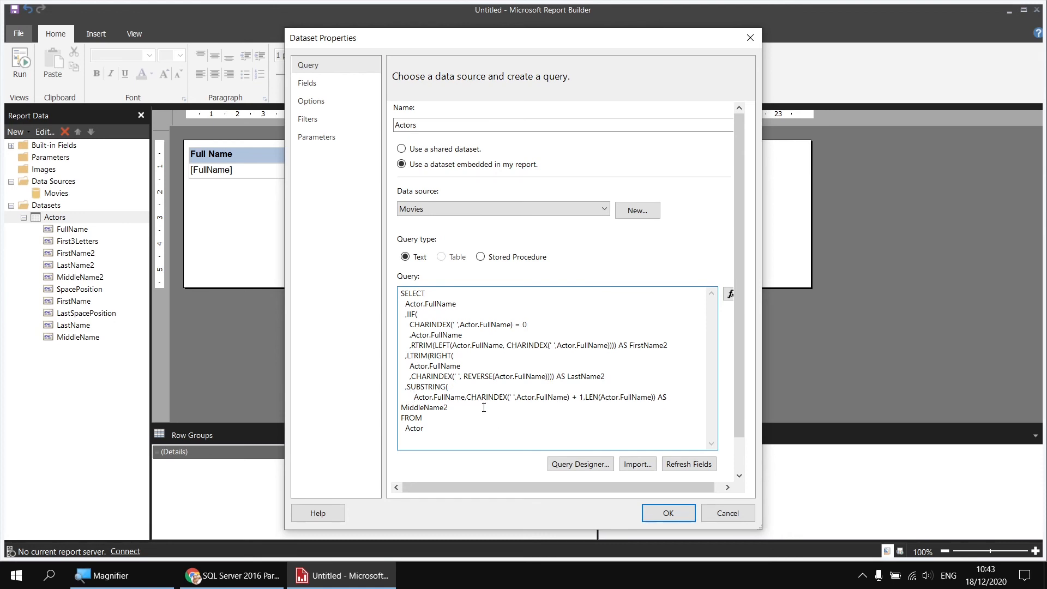
key(Return)
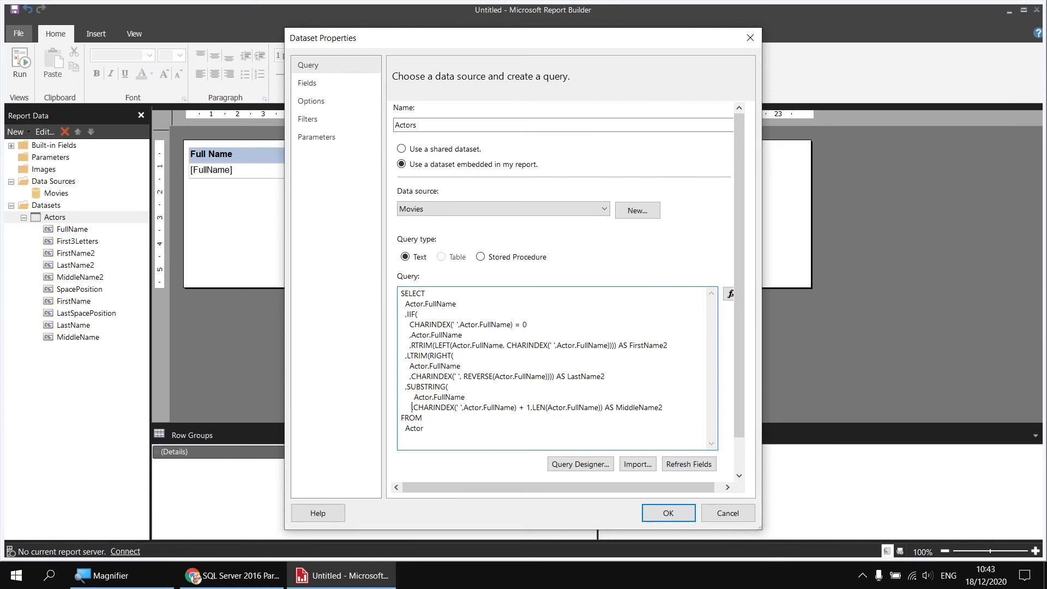
click(532, 408)
key(Return)
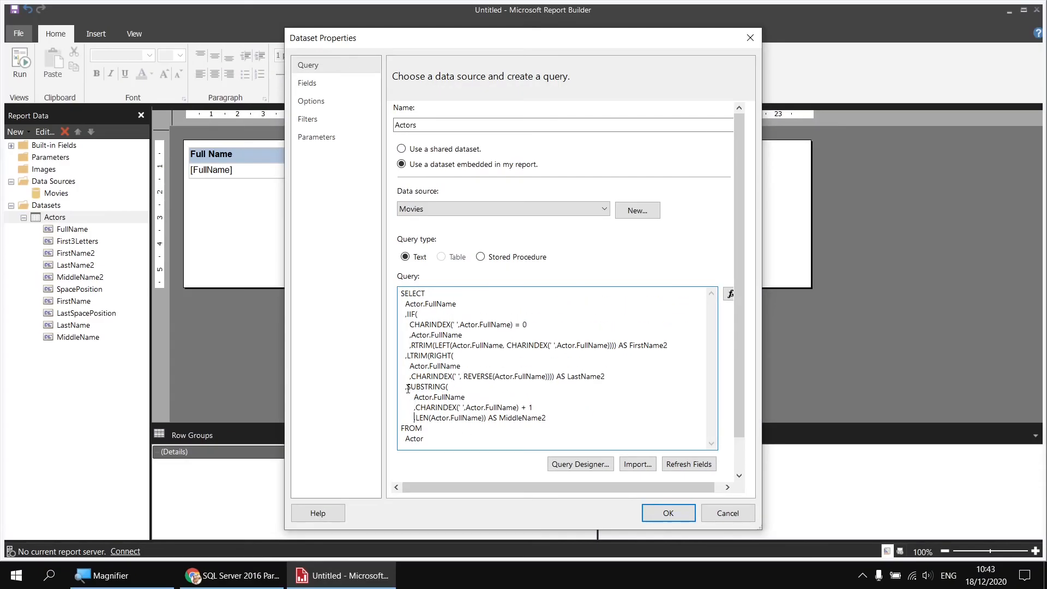
Wrap MiddleName2's SUBSTRING expression in CHARINDEX with a single space as the text to find, closing its parenthesis before the alias.
click(407, 387)
key(Right)
text(CHARINDEX)
text(()
text(' )
text(')
text(,)
key(Return)
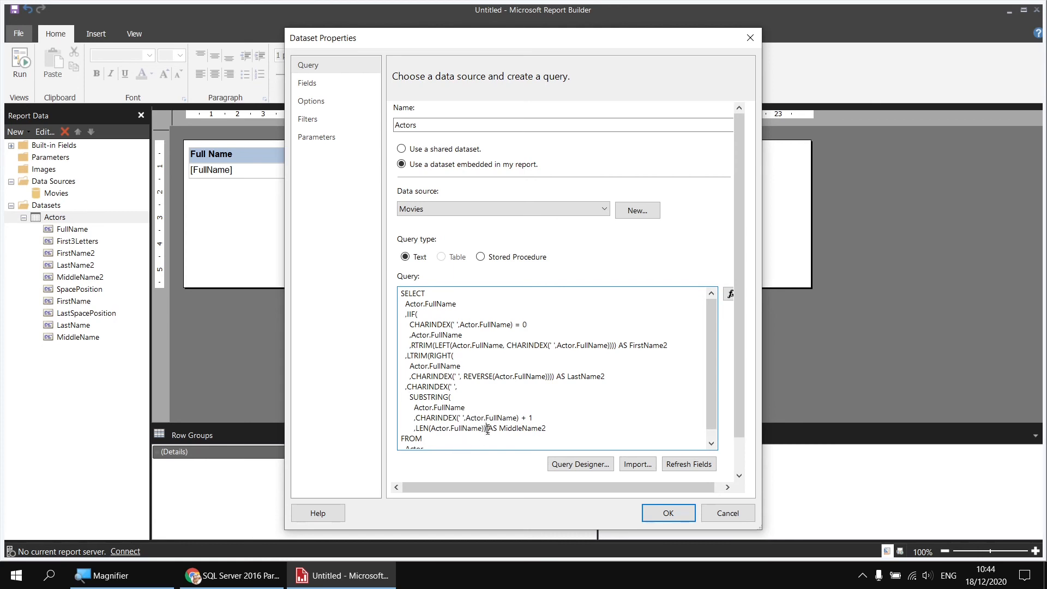
text())
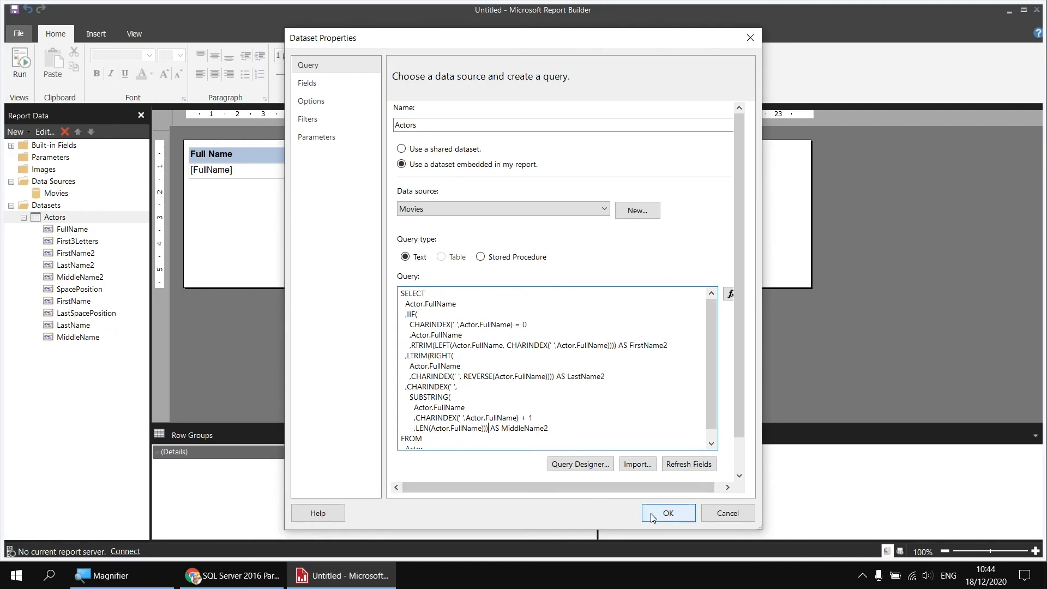
Accept the revised Actors query, run the report to check the Middle Name2 values, and return to the design view.
click(653, 515)
click(19, 68)
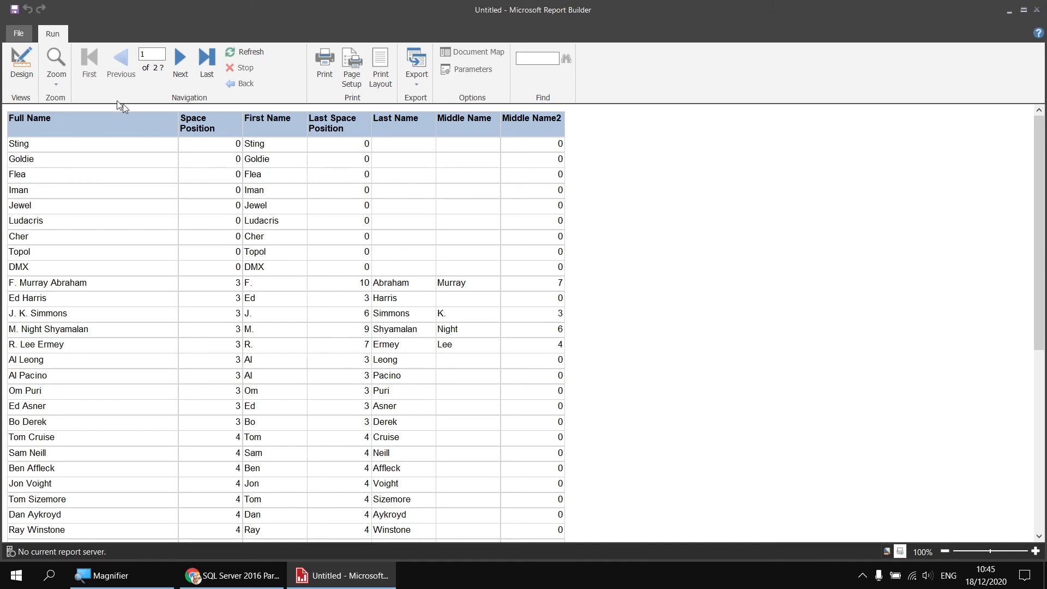
click(22, 65)
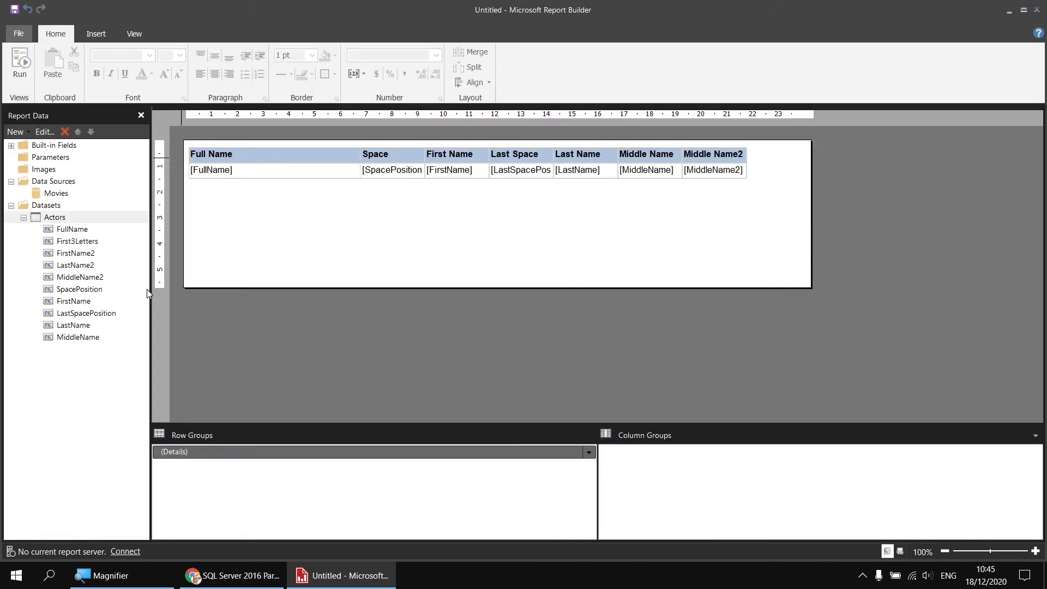
Reopen the Actors query and enclose MiddleName2's CHARINDEX in LEFT as the second argument, leaving a blank line for the first.
right_click(69, 218)
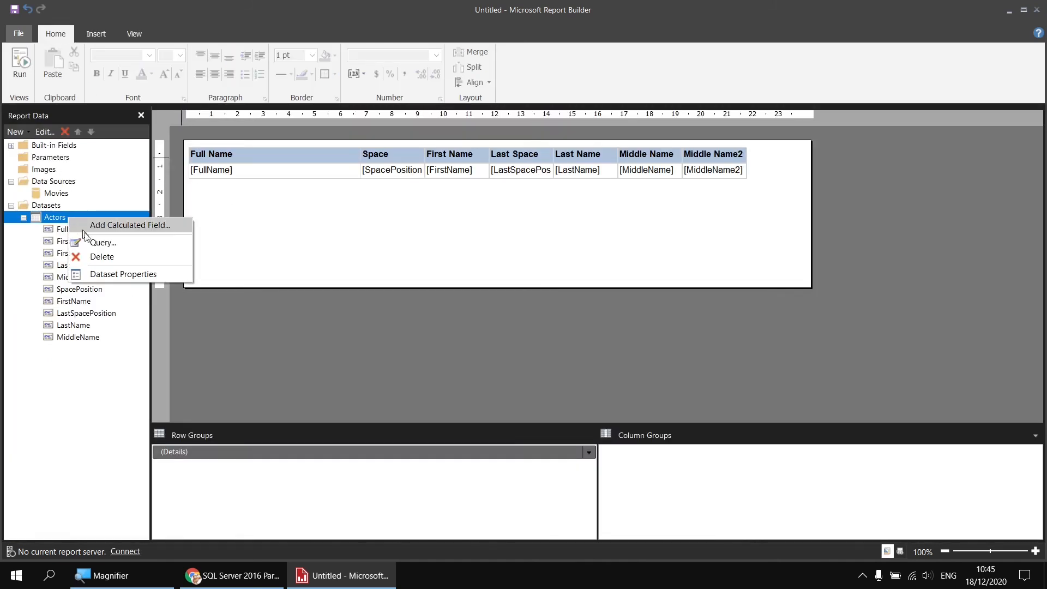
click(126, 276)
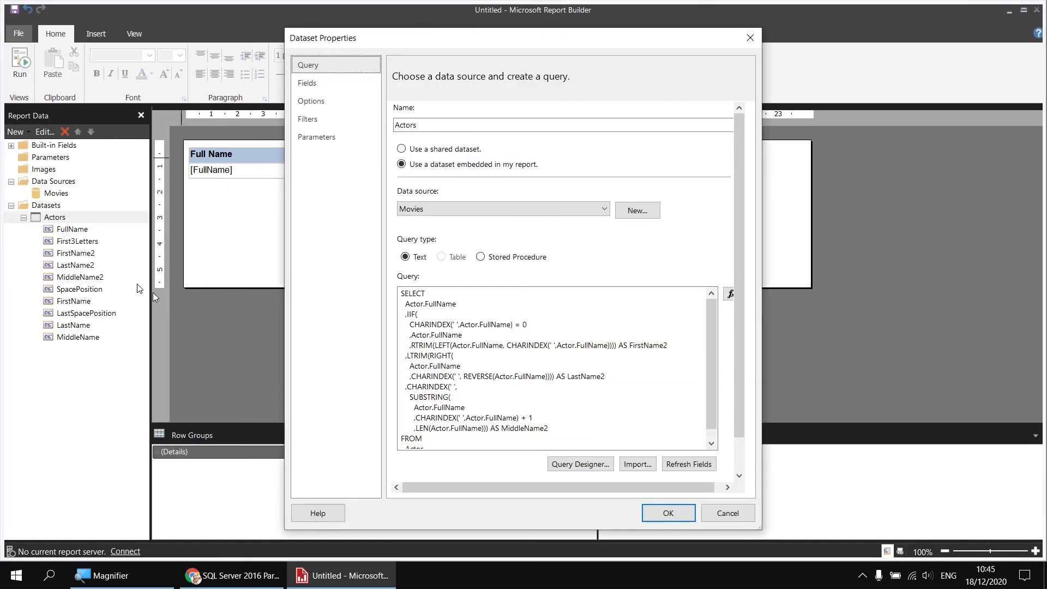
scroll(450, 389, down, 1)
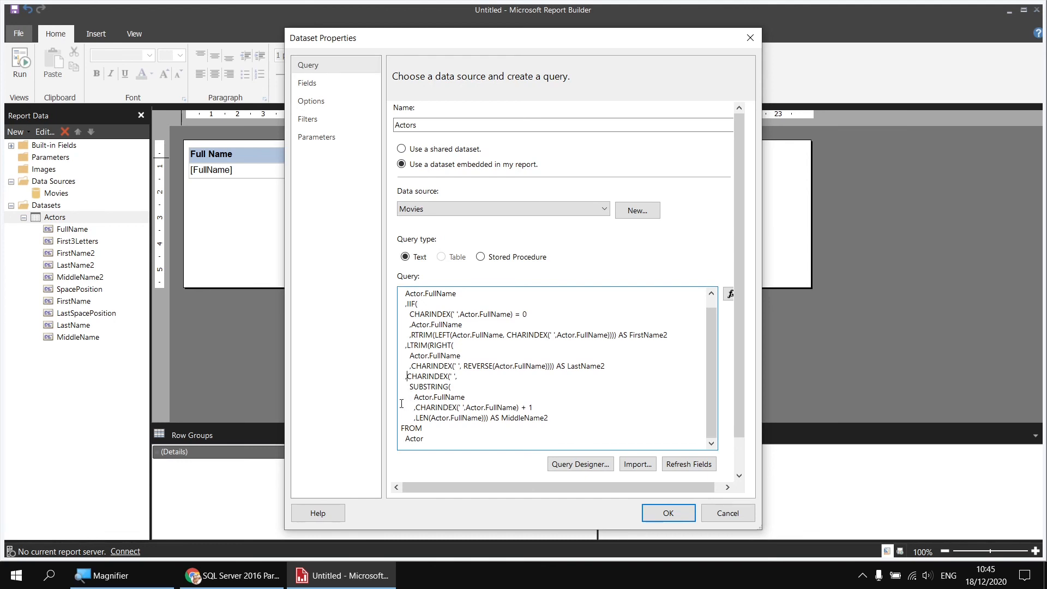
text(LEFT()
key(Return)
key(Return)
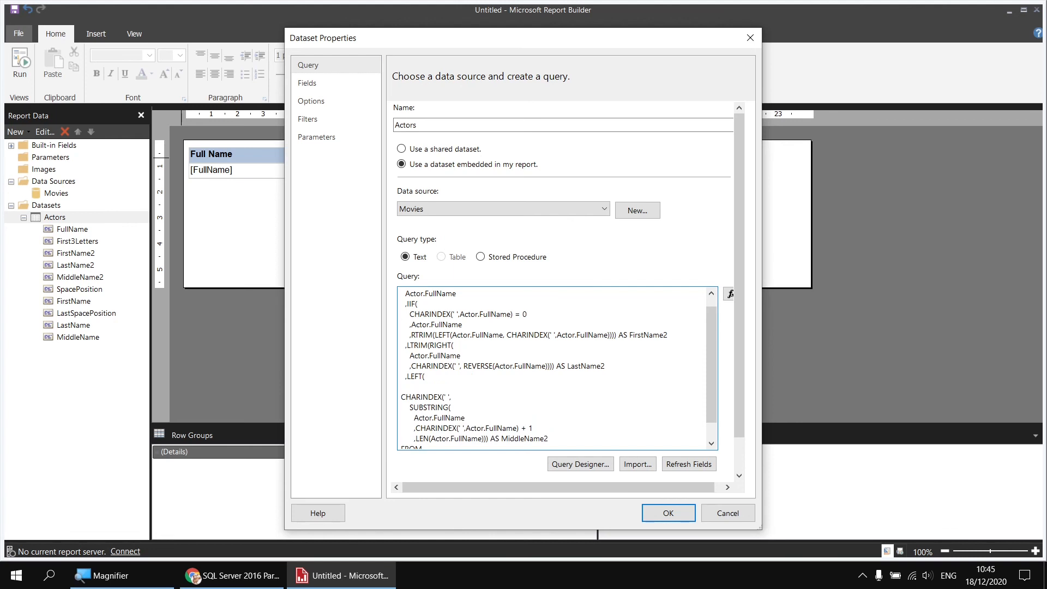
text(,)
drag(408, 397, 486, 438)
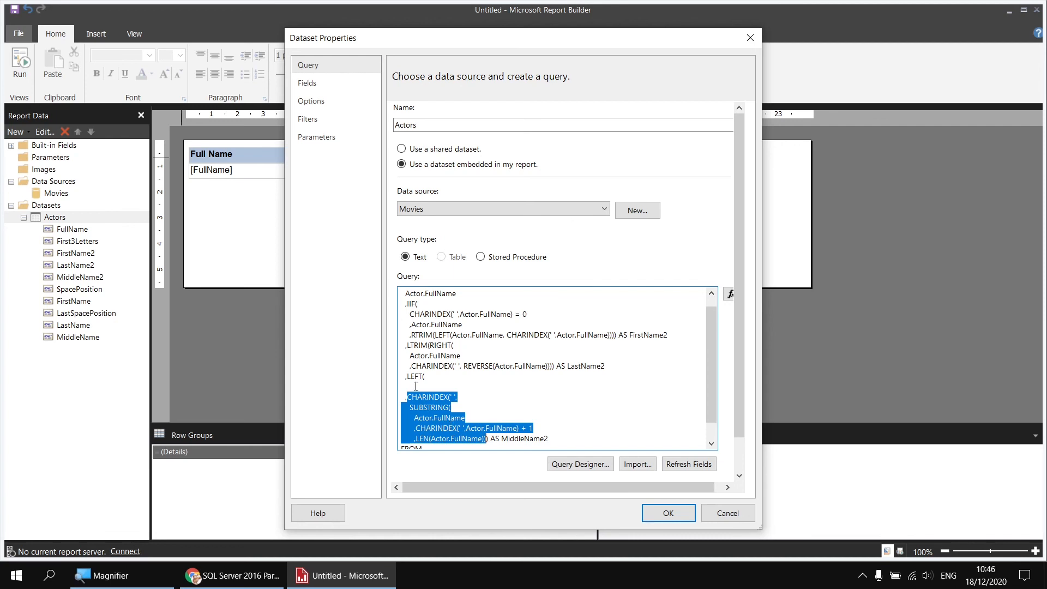
click(487, 440)
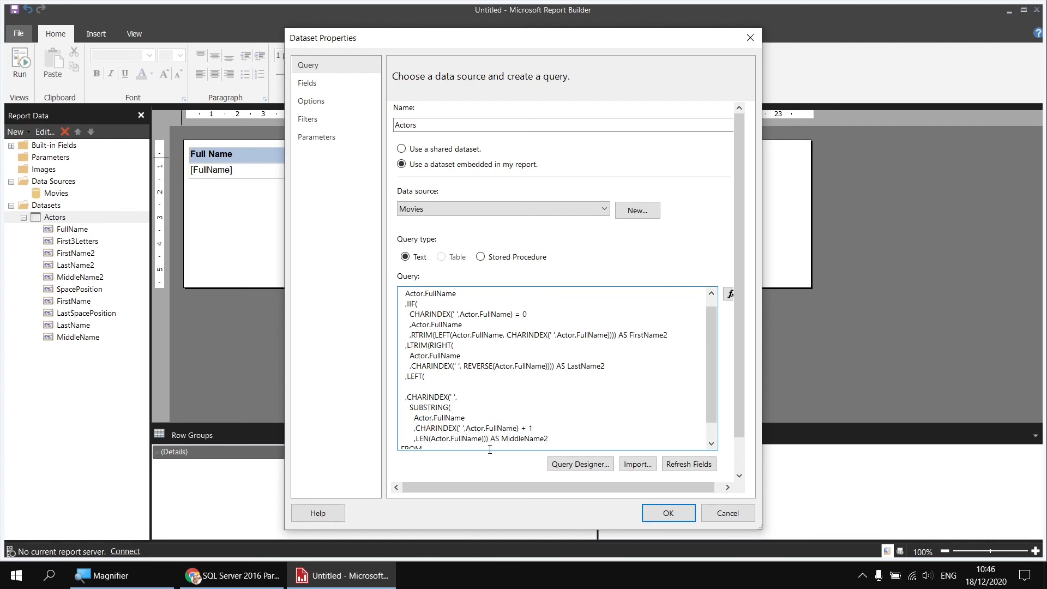
text())
Copy the complete SUBSTRING expression from inside CHARINDEX and paste it as the first argument of MiddleName2's LEFT call.
click(424, 377)
drag(410, 407, 534, 427)
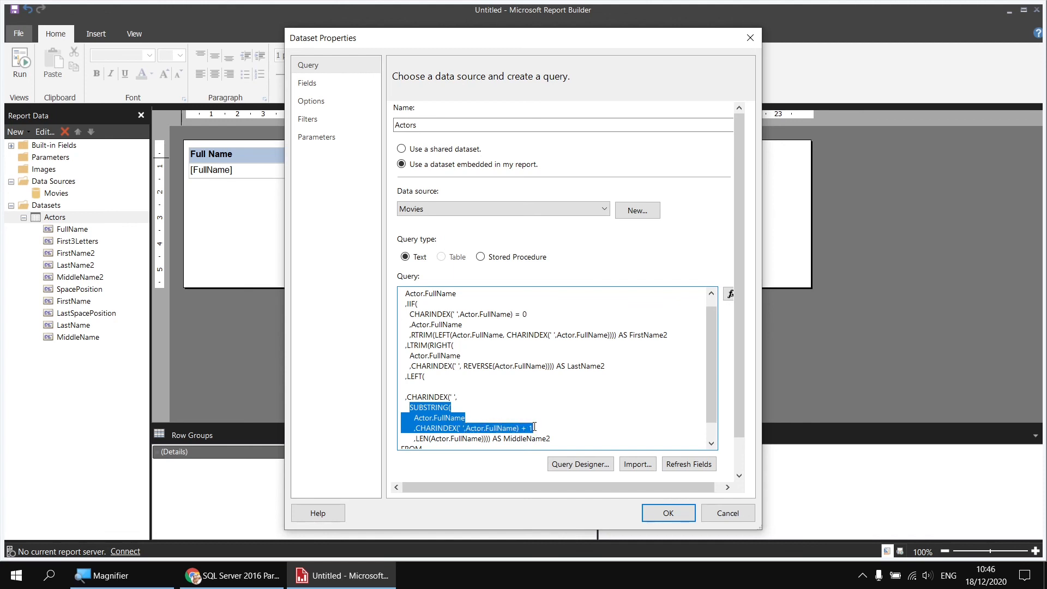
drag(535, 427, 479, 438)
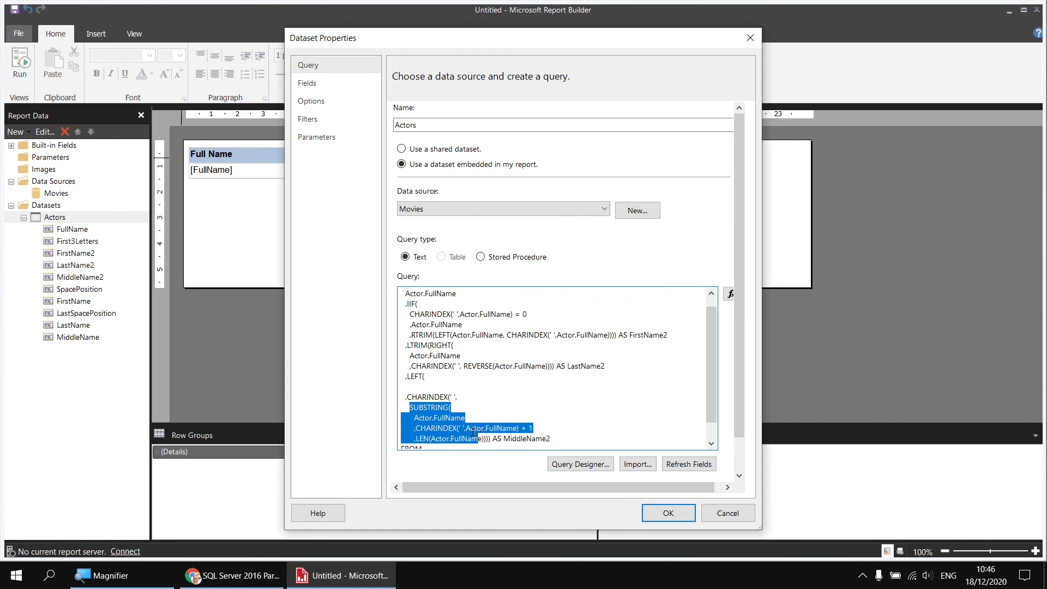
drag(410, 407, 481, 439)
drag(481, 439, 484, 440)
drag(484, 440, 486, 440)
key(ctrl+c)
click(436, 389)
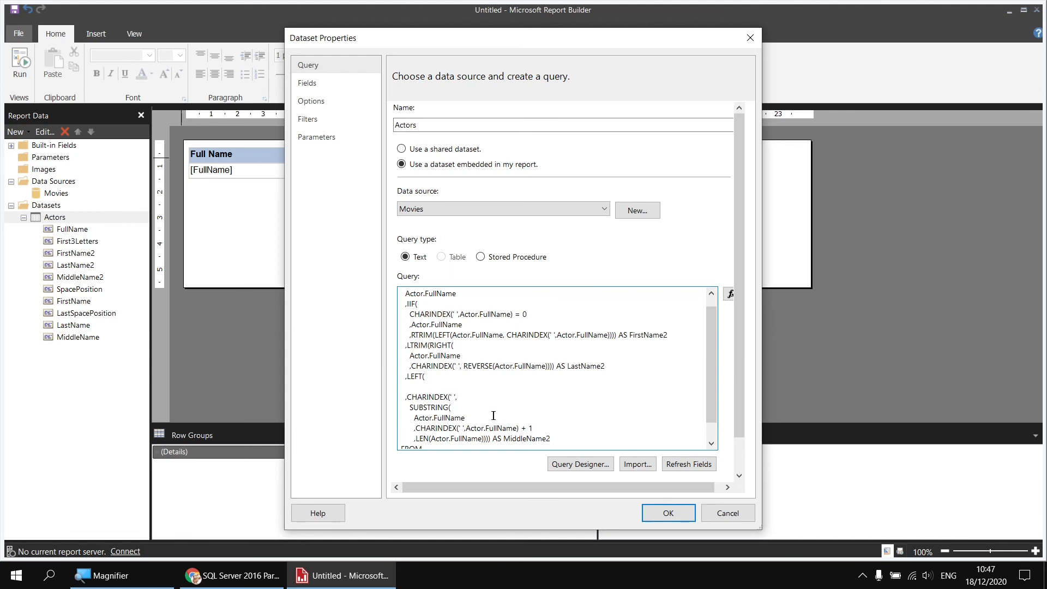
key(ctrl+v)
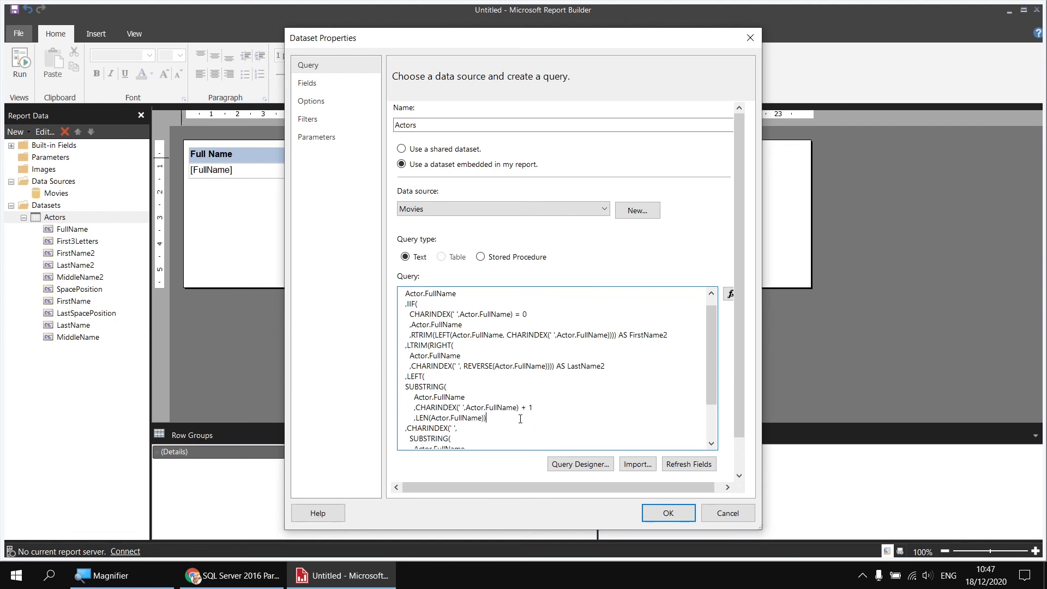
scroll(513, 417, down, 3)
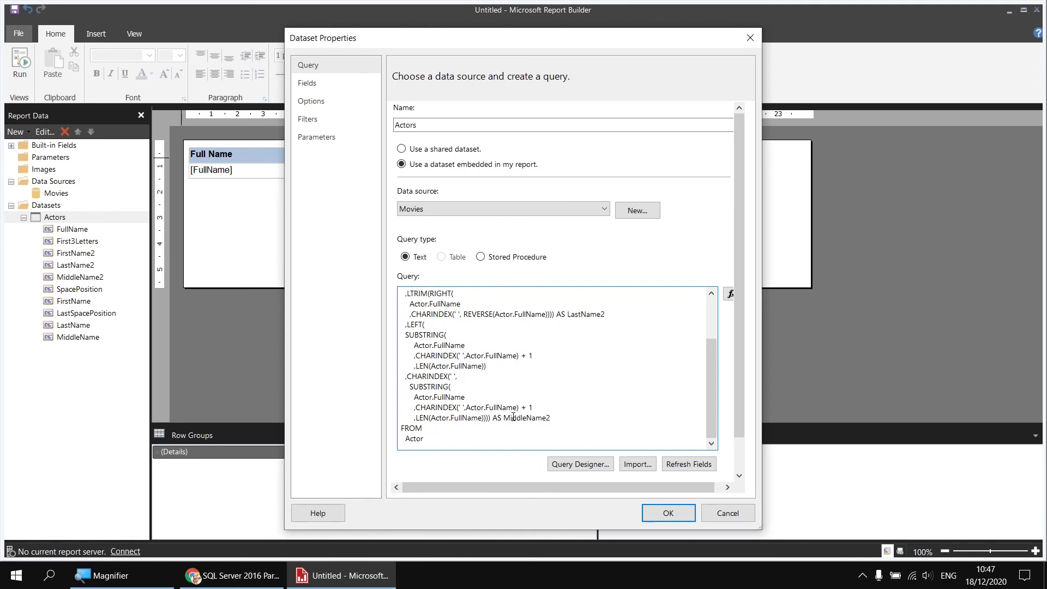
Accept the Actors query, run the report to compare Middle Name2 with Middle Name, and return to the design view.
click(661, 516)
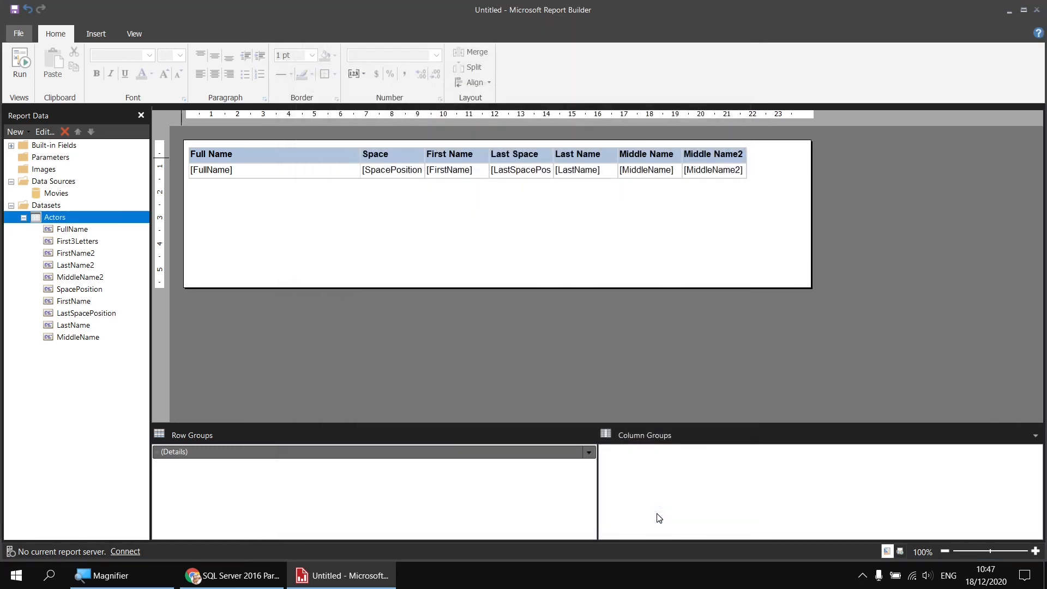
click(19, 63)
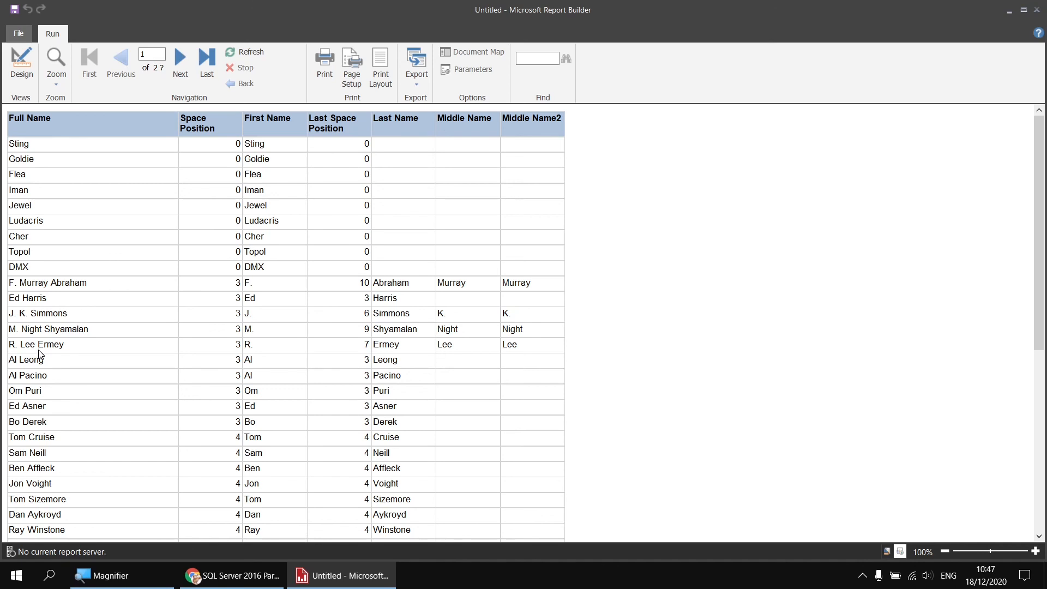
click(24, 68)
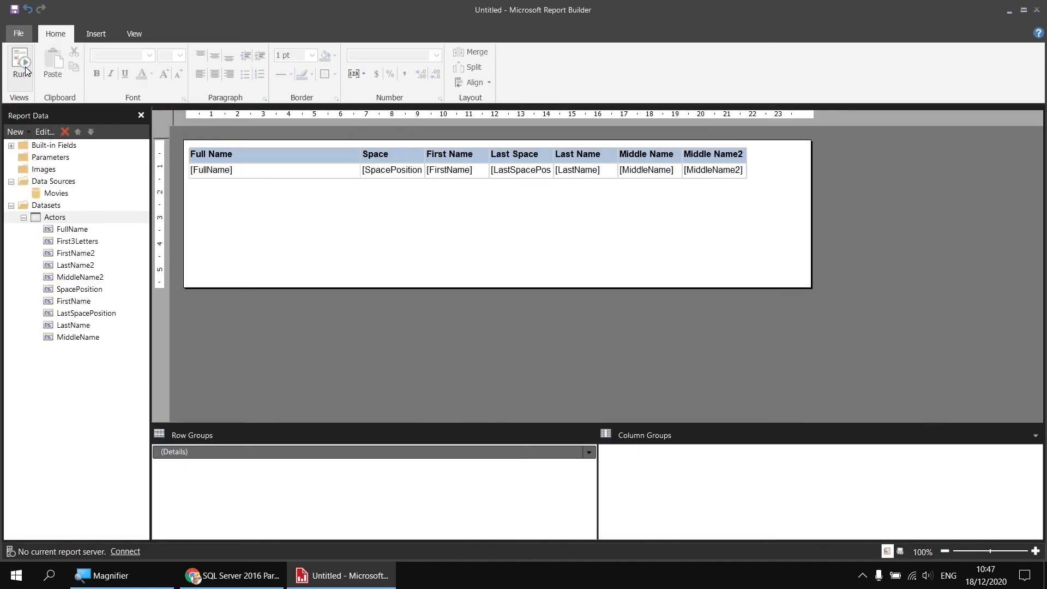
Reopen the Actors query, wrap MiddleName2's LEFT expression in RTRIM, and accept the change.
right_click(64, 217)
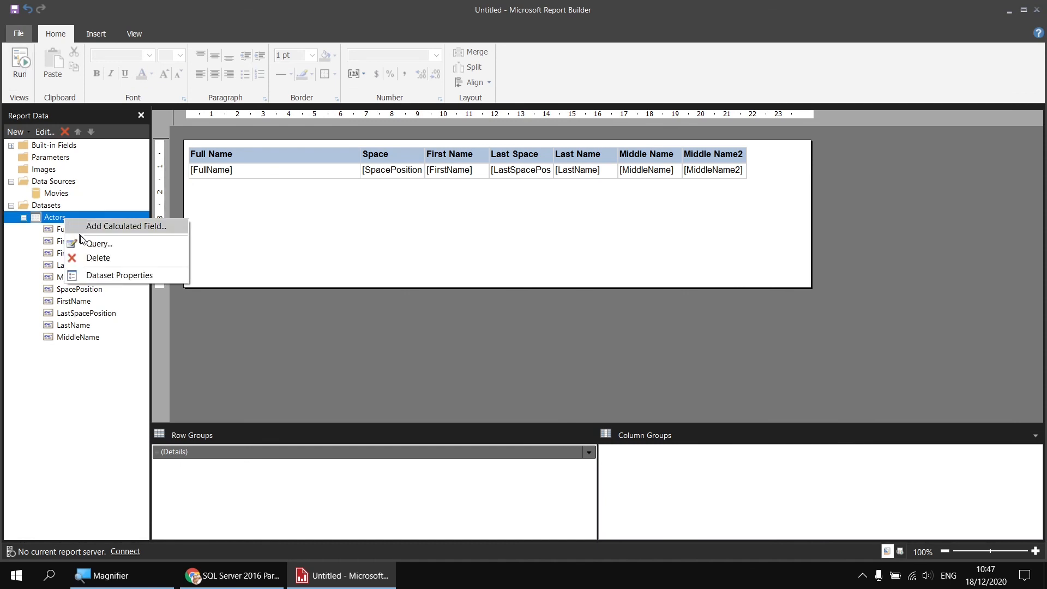
click(104, 275)
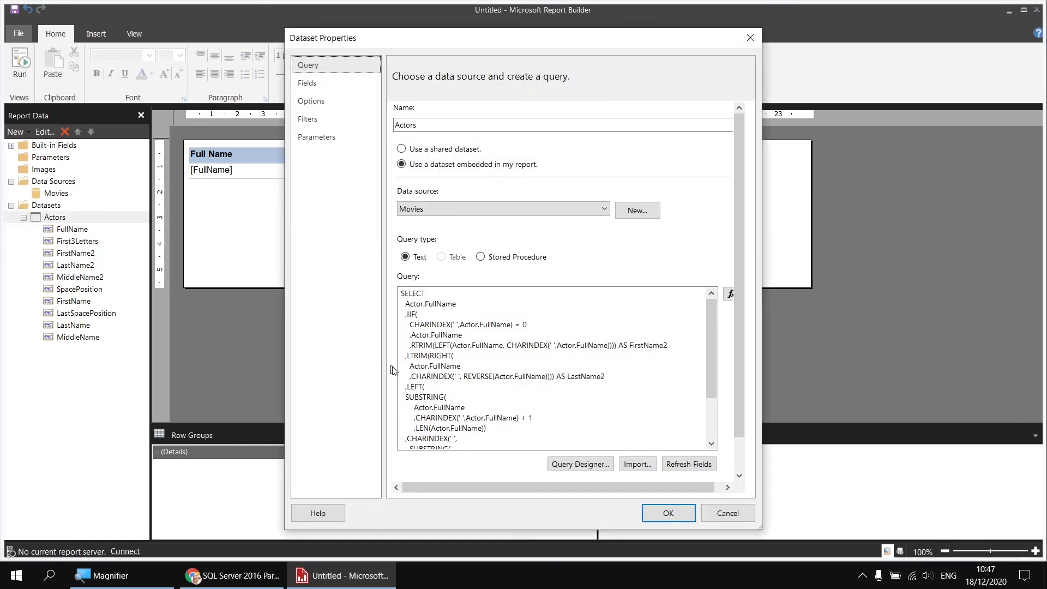
click(407, 388)
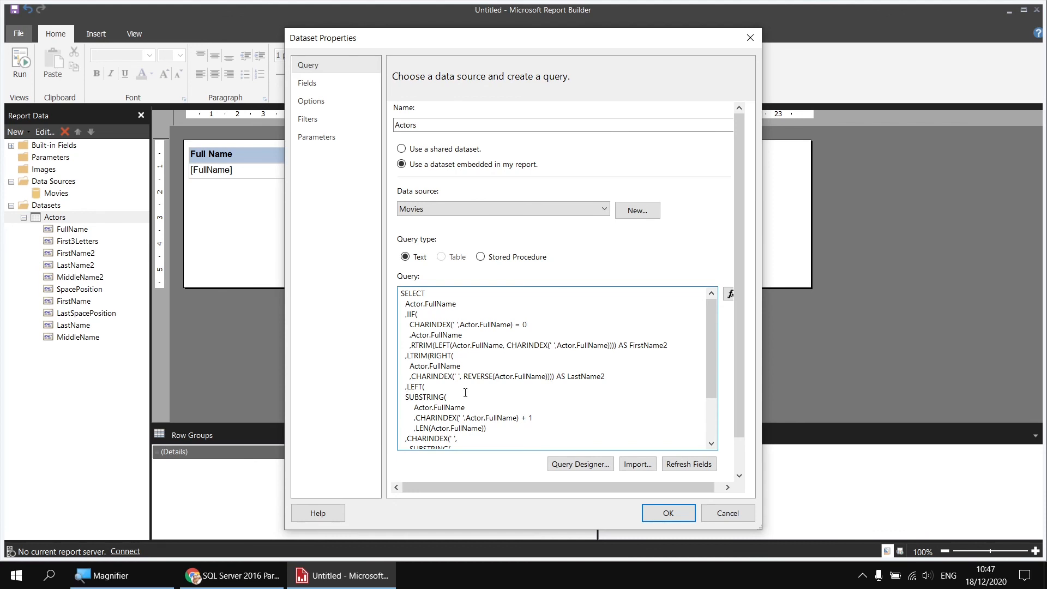
scroll(465, 392, down, 2)
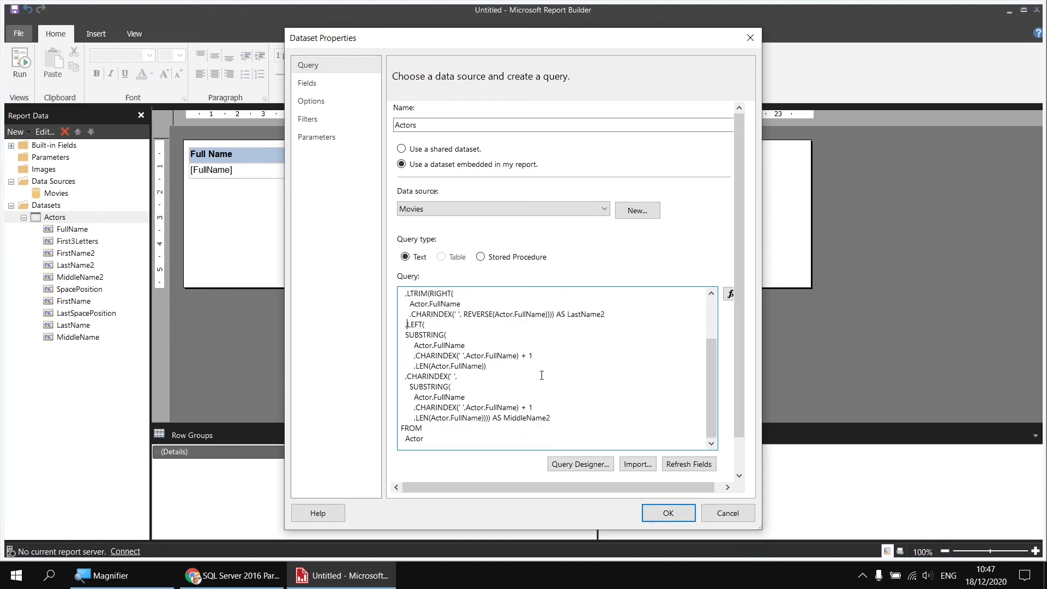
text(RTRIM)
text(()
text())
key(super+plus)
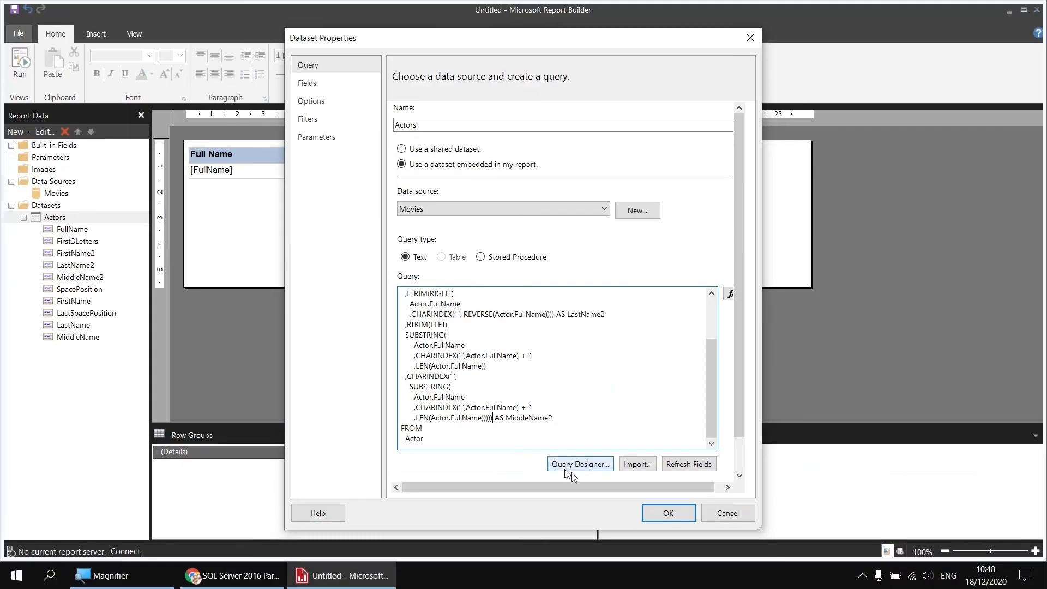
click(662, 520)
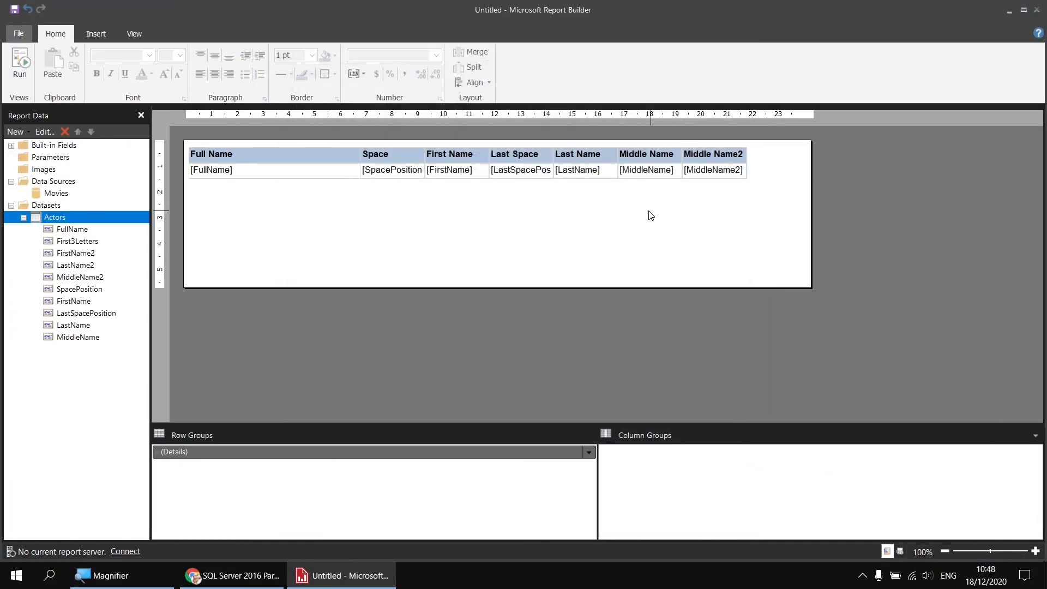
Replace the columns between Full Name and Middle Name2 with FirstName2, and add LastName2 as the table's last column.
click(466, 157)
click(459, 140)
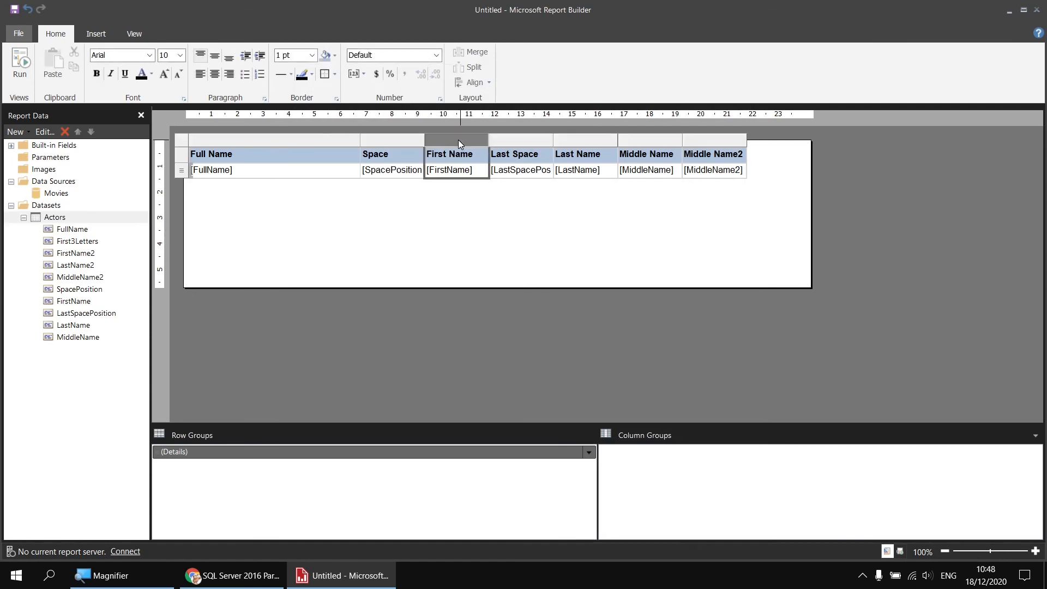
drag(404, 143, 629, 143)
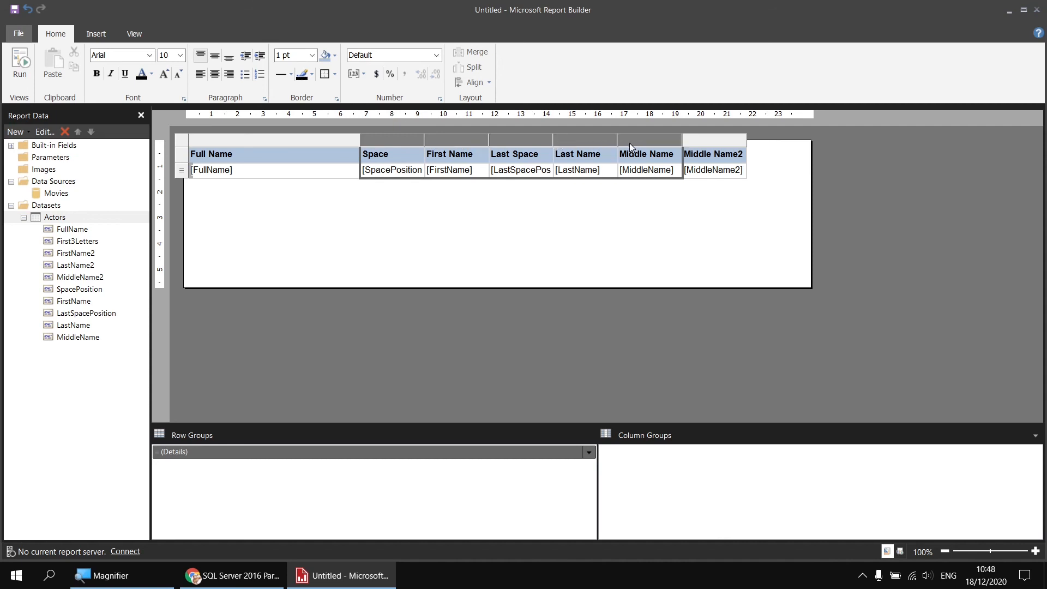
right_click(634, 143)
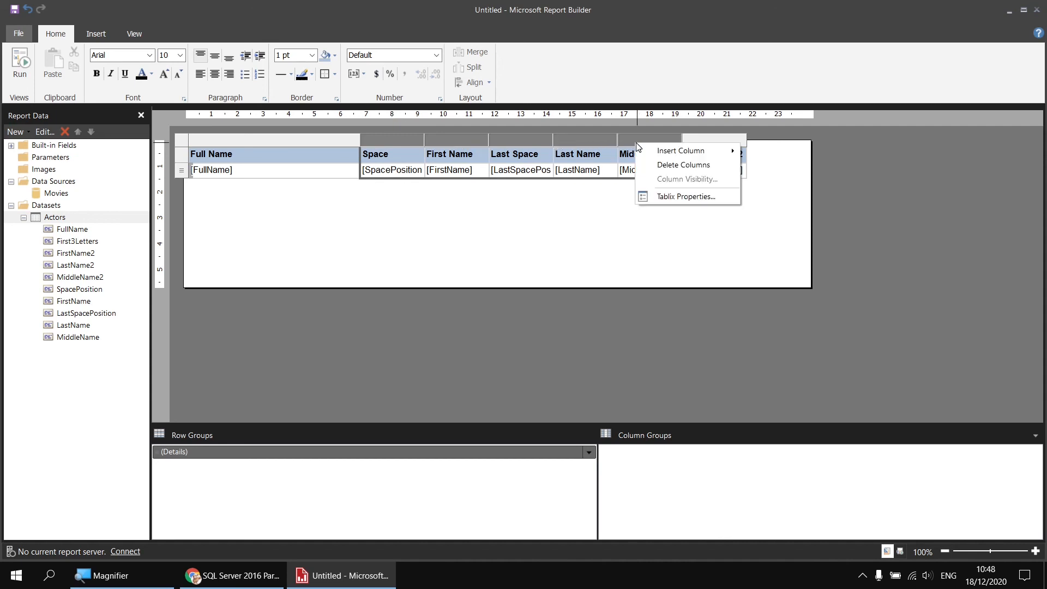
click(655, 164)
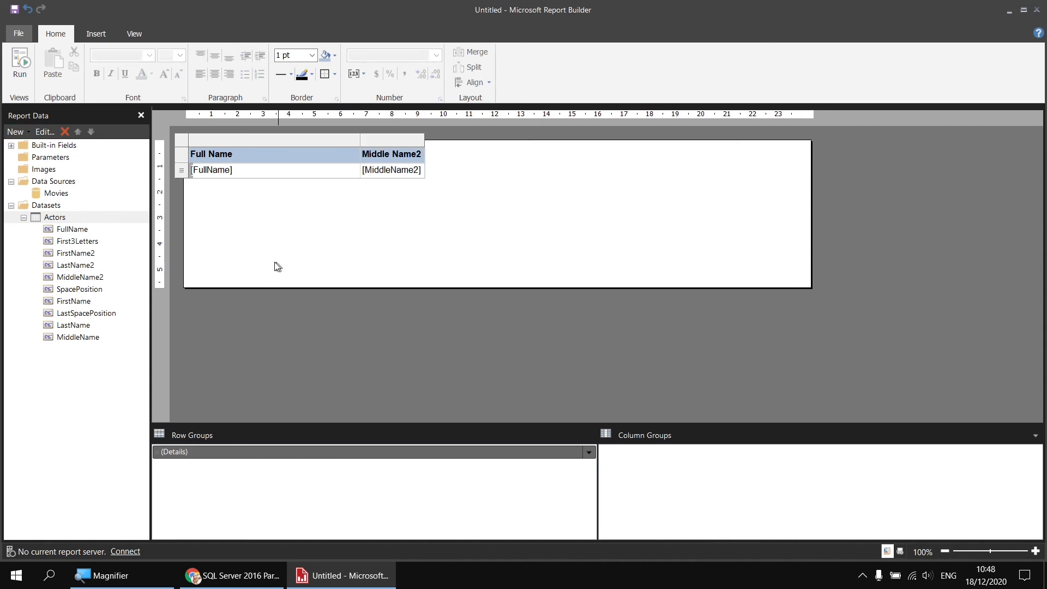
drag(70, 256, 359, 174)
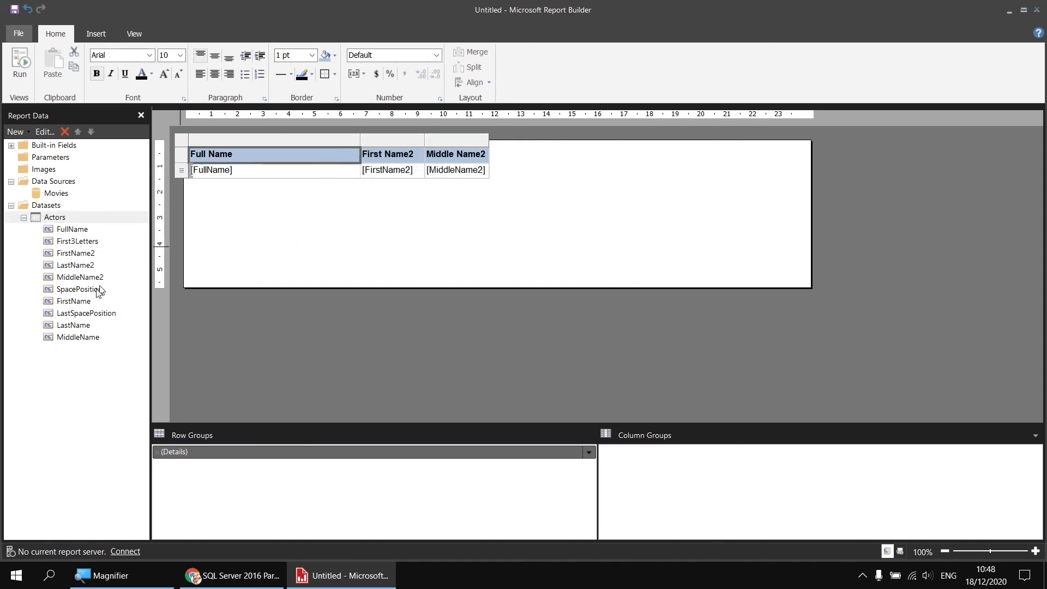
drag(76, 269, 486, 166)
Widen the First Name2, Middle Name2 and Last Name2 columns and run the report.
drag(424, 137, 472, 137)
drag(537, 139, 579, 137)
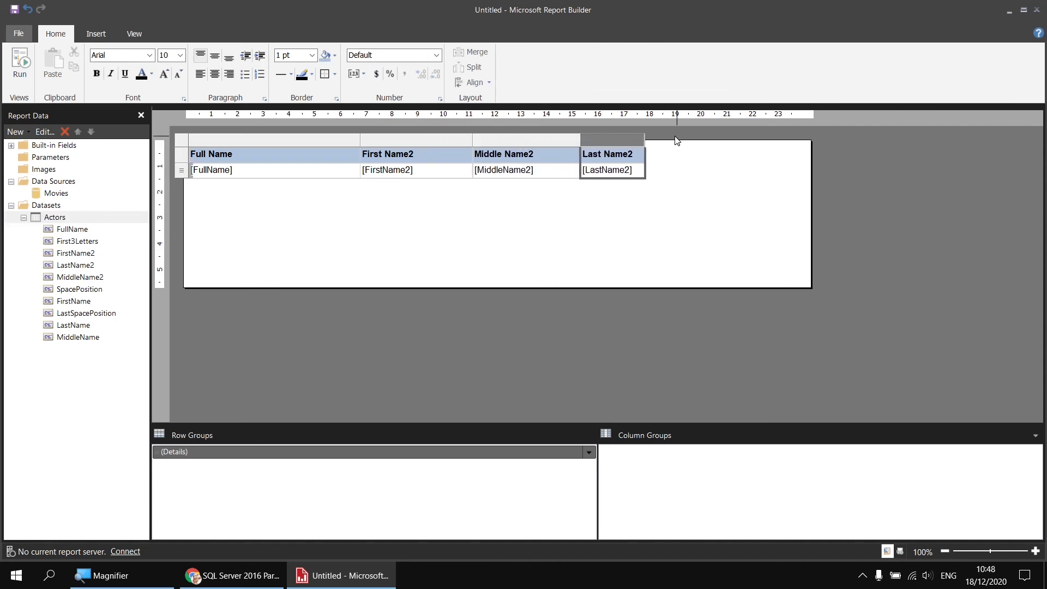
drag(643, 137, 748, 136)
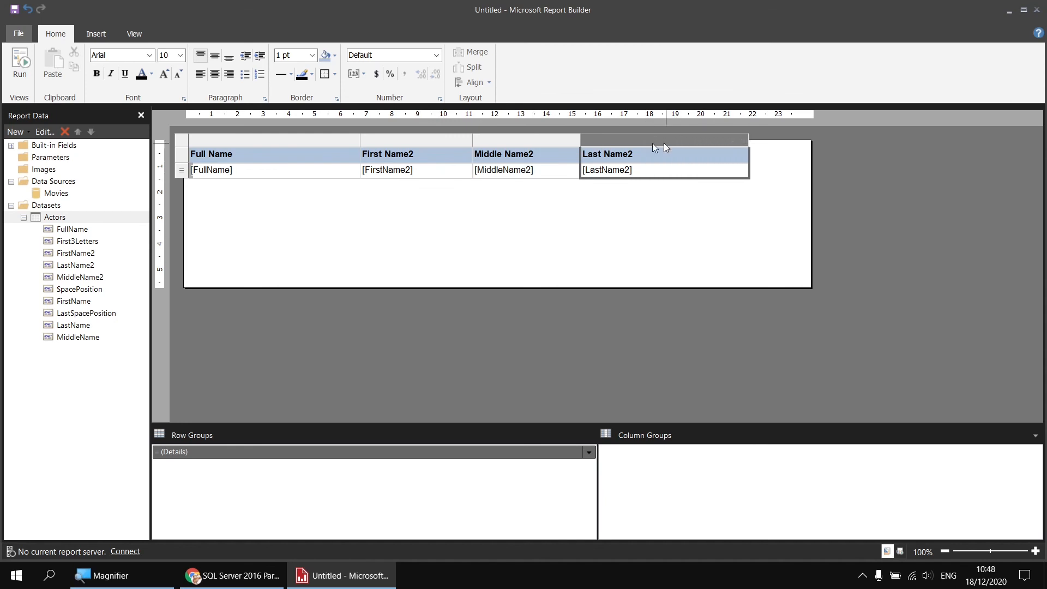
click(20, 63)
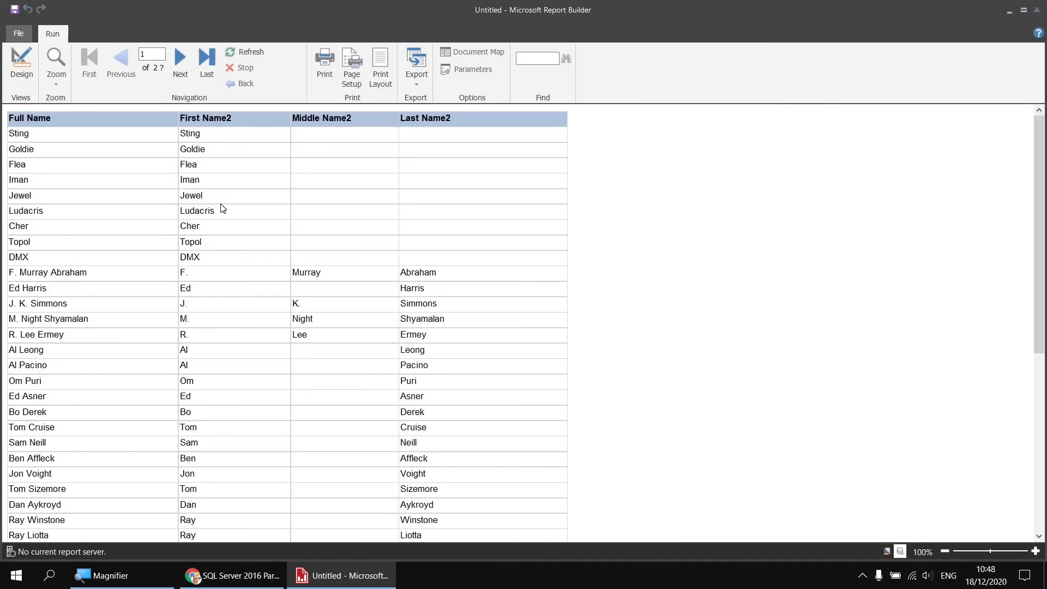